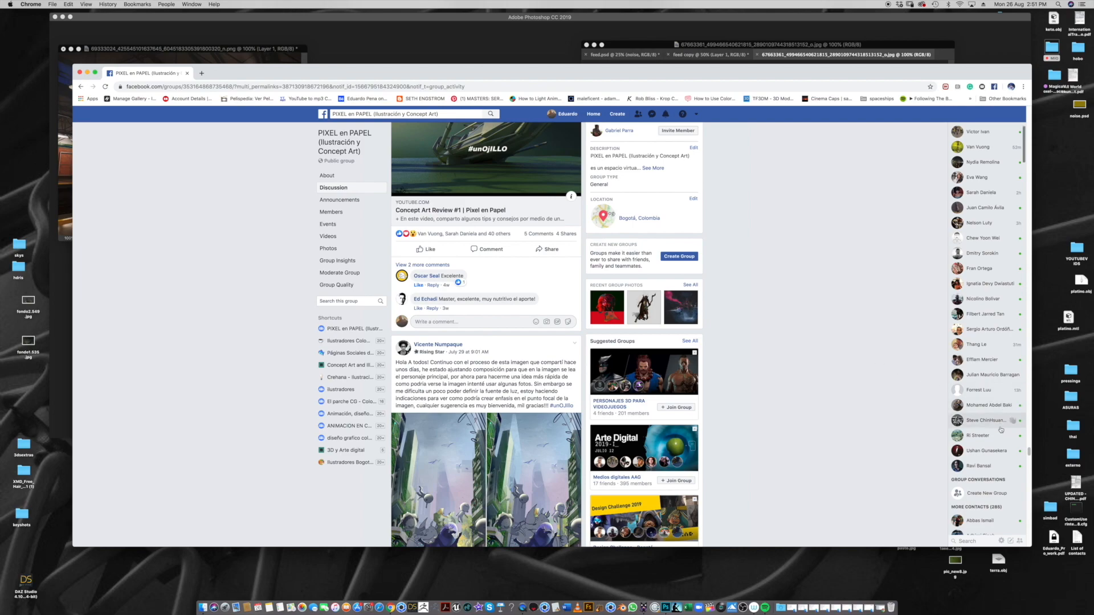
Look through the PIXEL en PAPEL group posts from the late-July feedback video up to the Concept Art Entrevista Capitulo 1 post
scroll(1029, 448, up, 3)
scroll(1029, 448, up, 10)
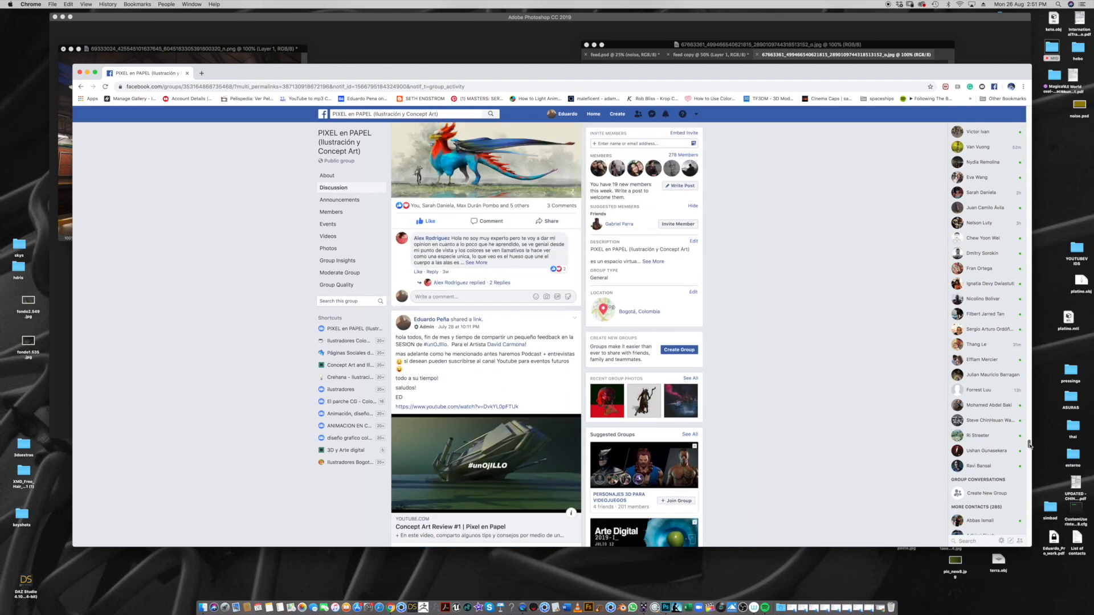
scroll(1029, 436, up, 6)
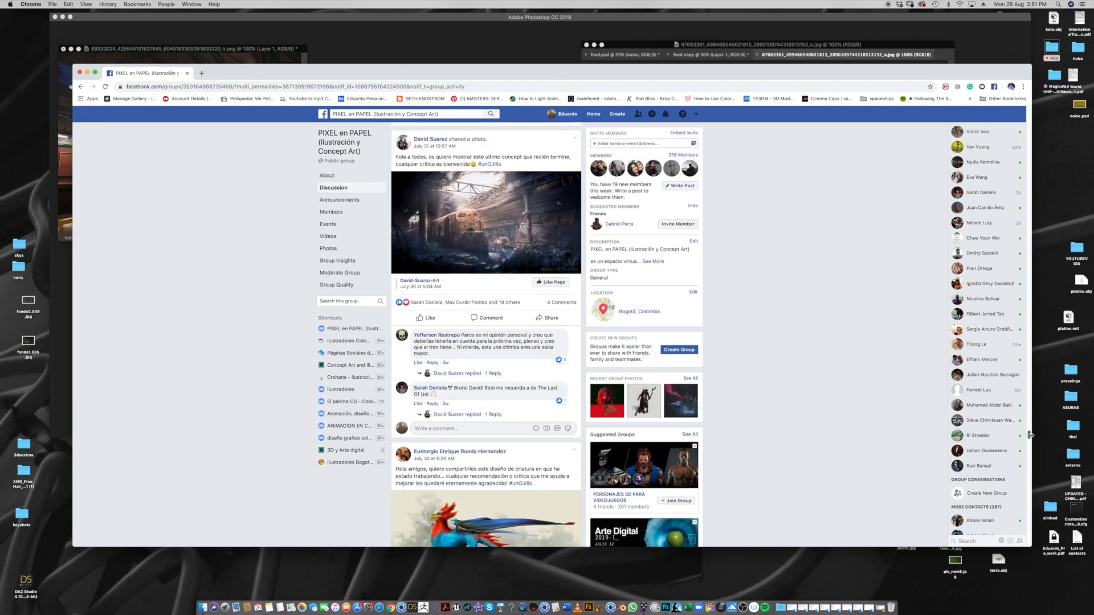
scroll(1029, 429, up, 6)
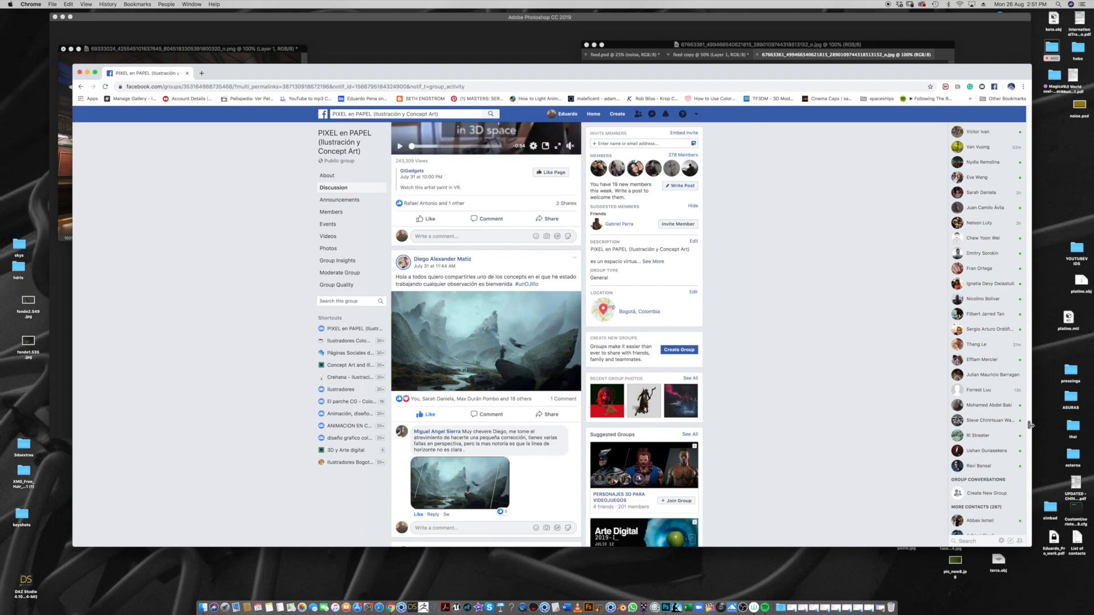
scroll(1031, 421, up, 6)
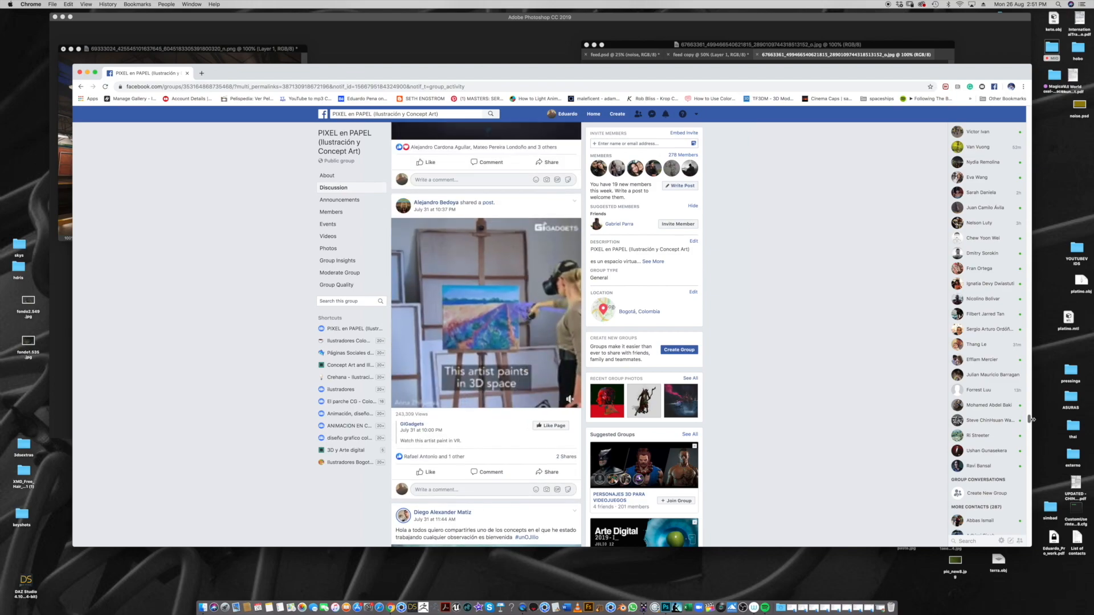
scroll(1031, 410, up, 6)
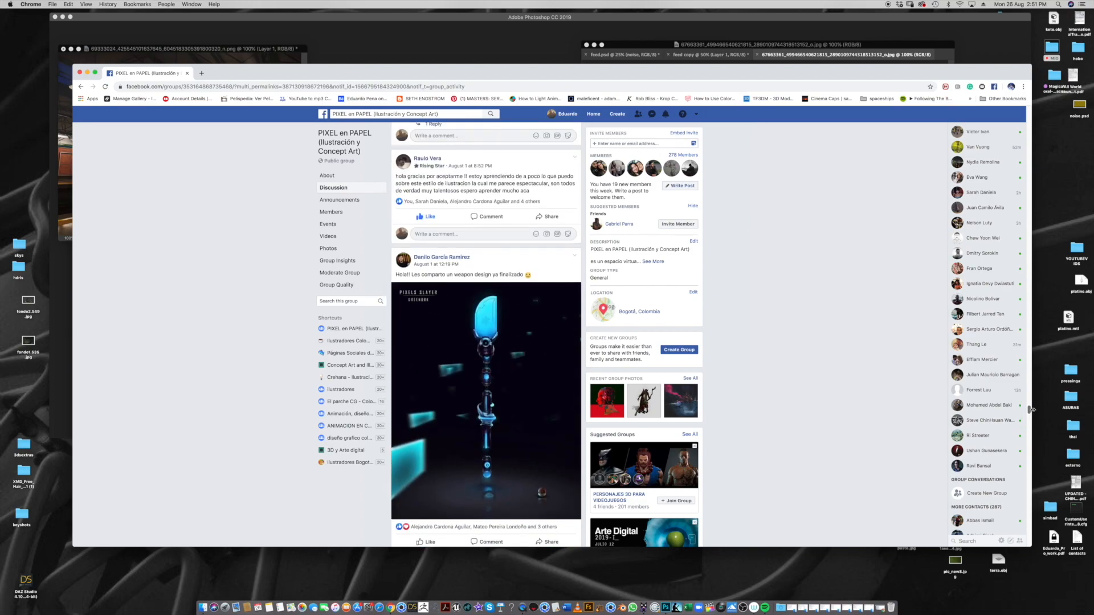
scroll(1032, 404, up, 2)
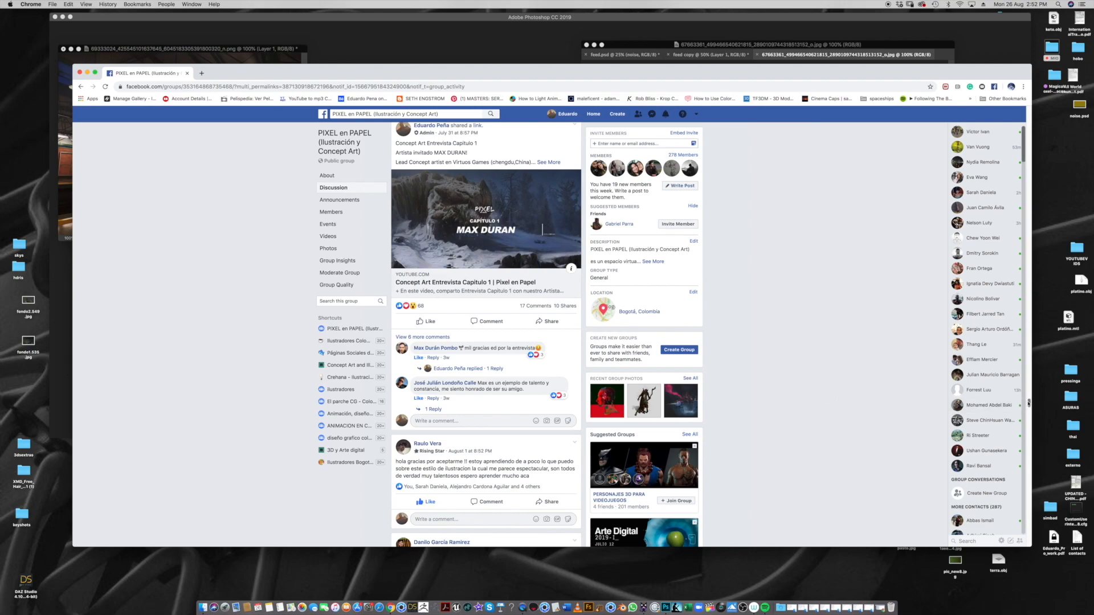
Examine the artwork posts from the "Pequeño estudio digital" portrait up to the August 5 illustrations
scroll(1029, 399, up, 5)
scroll(1029, 399, up, 6)
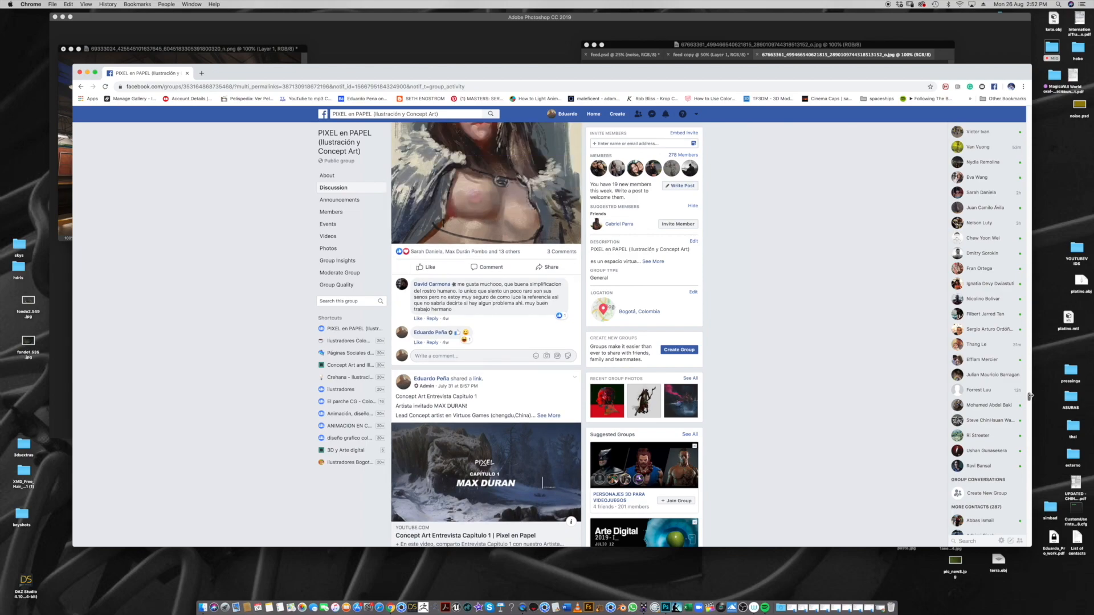
scroll(1030, 394, up, 3)
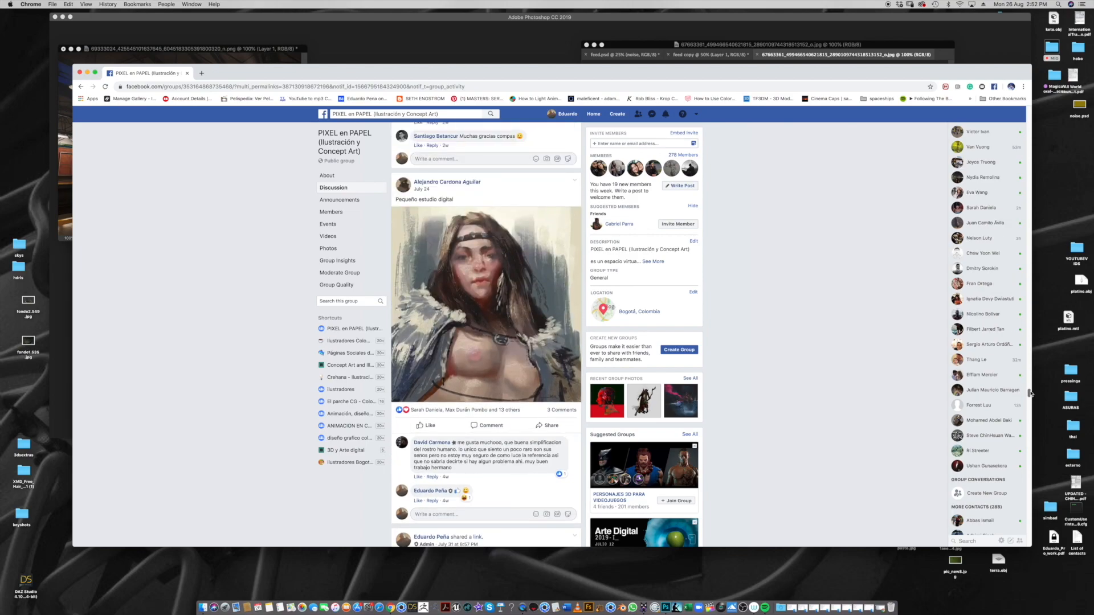
scroll(1031, 393, down, 1)
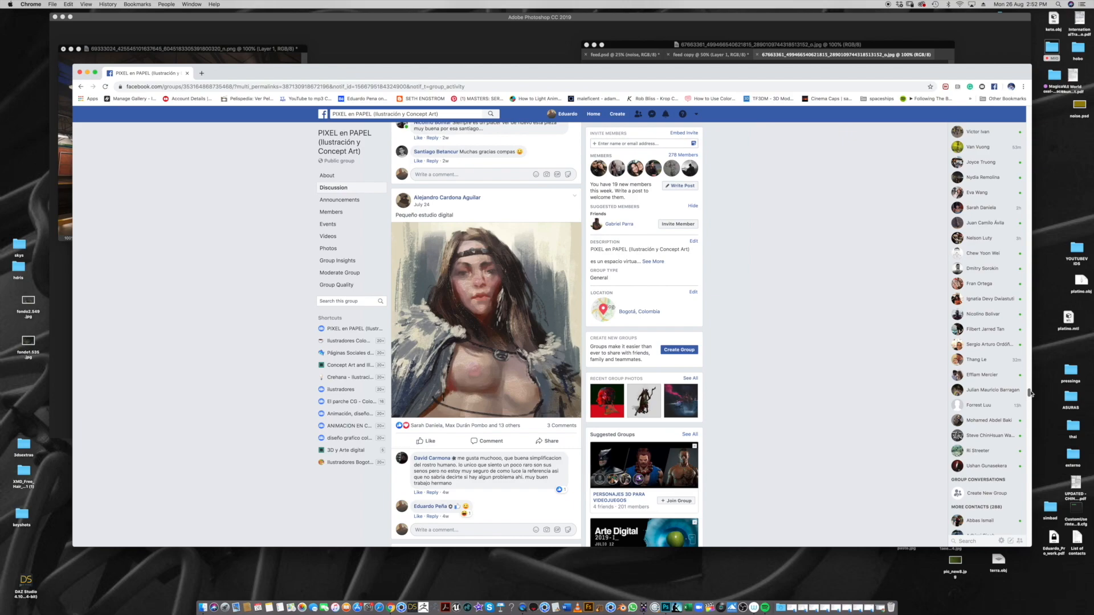
scroll(1032, 388, up, 3)
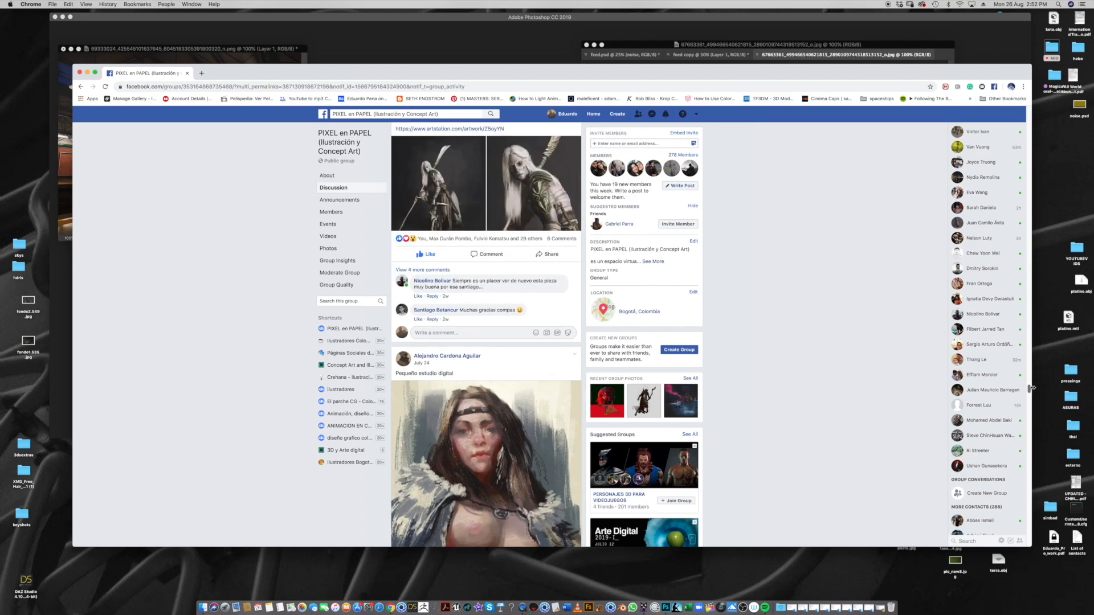
scroll(1032, 388, up, 4)
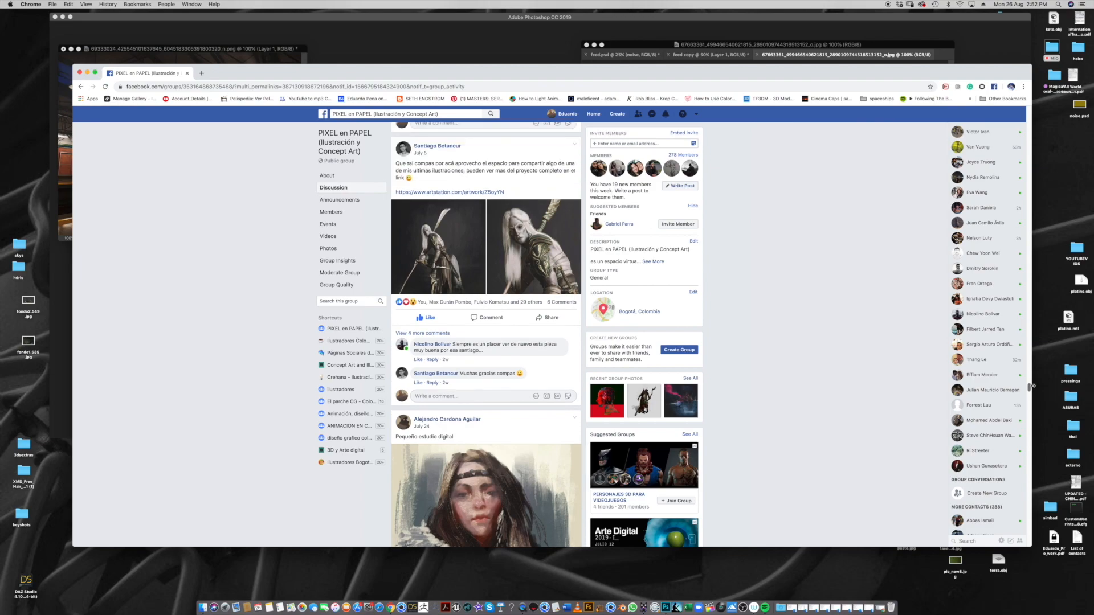
scroll(1030, 383, up, 5)
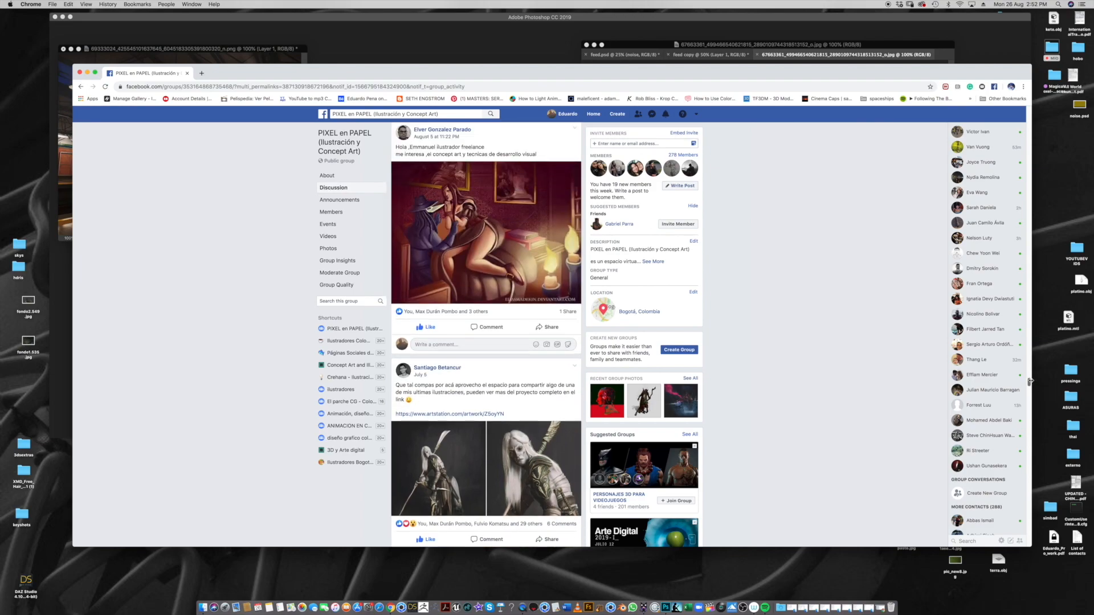
scroll(1031, 377, up, 3)
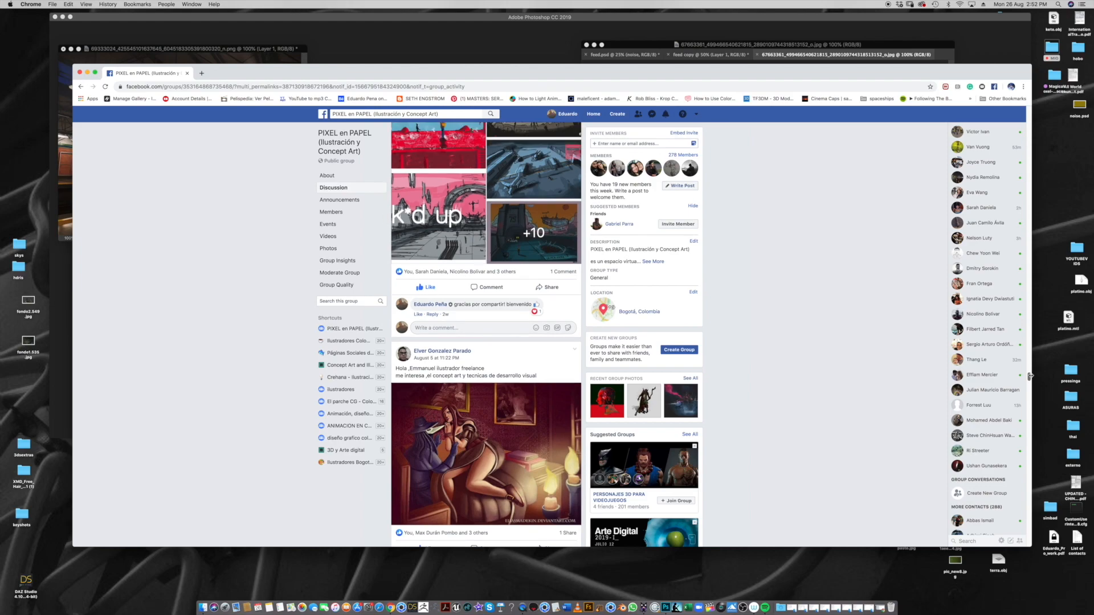
Return to the misty rocky landscape concept posted on July 31 with #unOJIllo and examine it
scroll(1030, 379, down, 4)
scroll(1029, 379, down, 8)
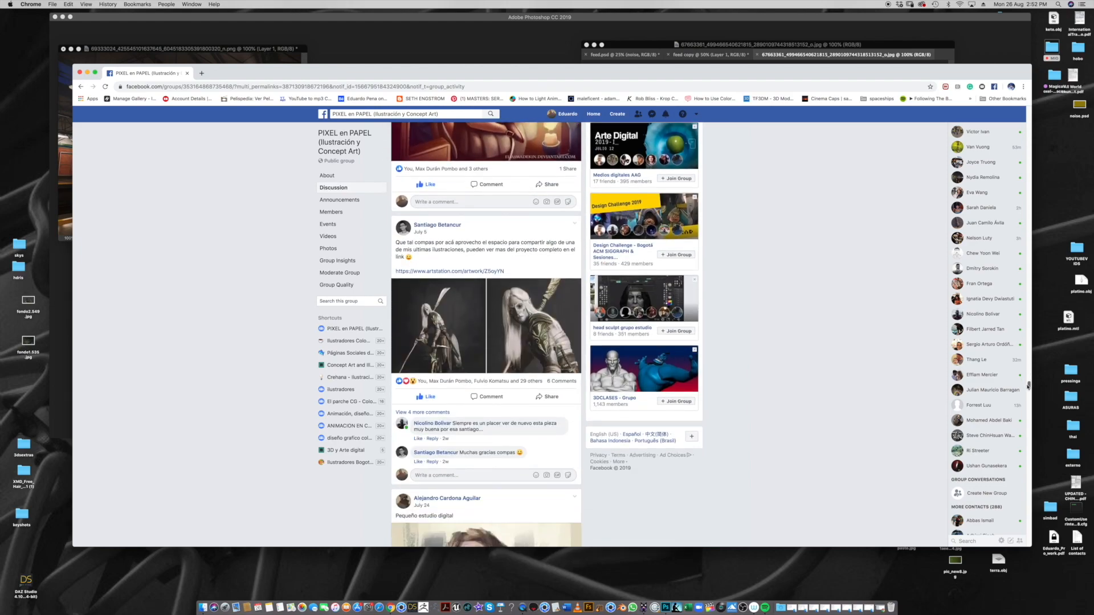
scroll(1028, 395, down, 3)
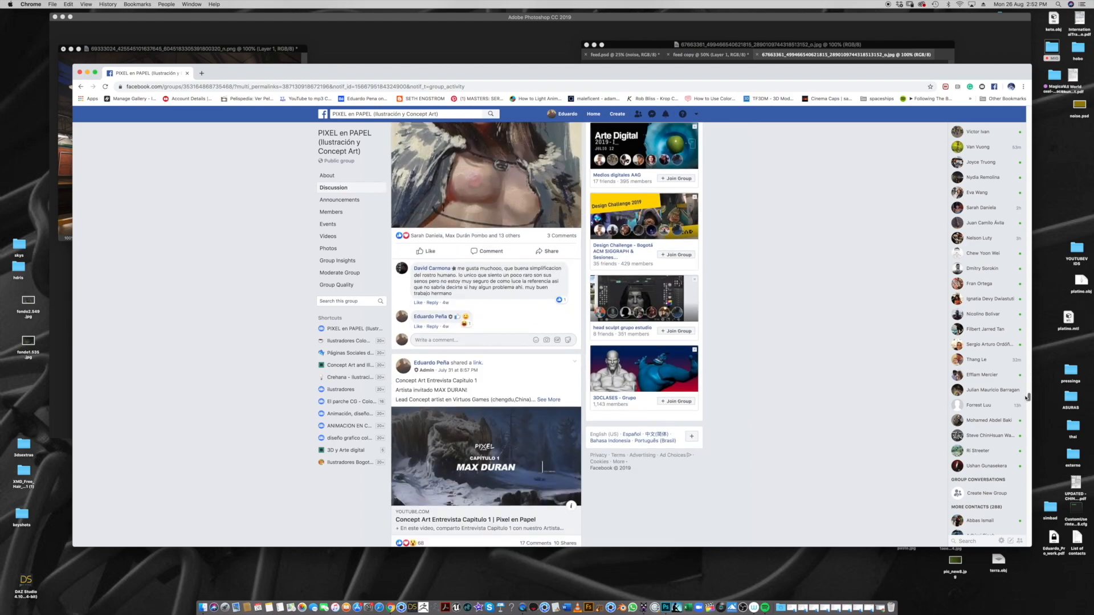
scroll(1029, 398, down, 1)
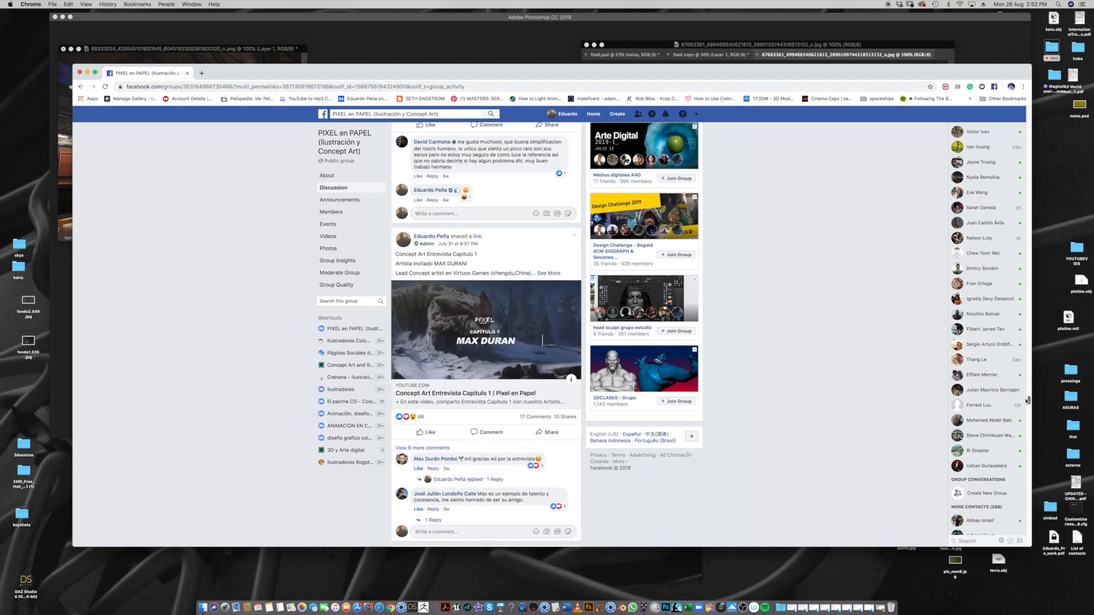
scroll(1029, 402, down, 9)
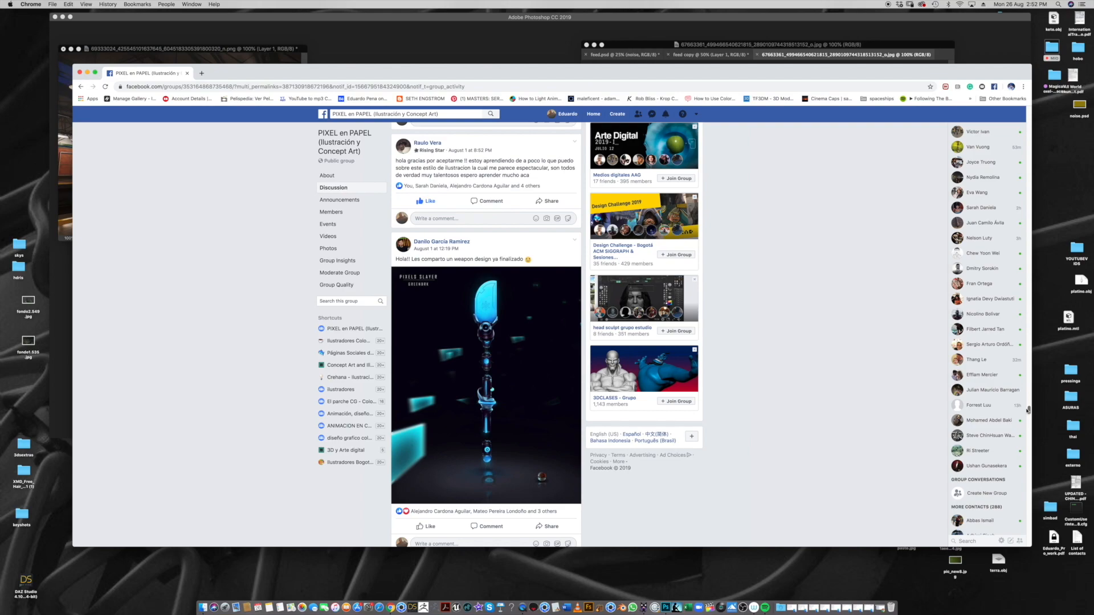
scroll(1028, 409, down, 3)
mouse_move(1029, 416)
mouse_down()
mouse_move(1022, 440)
mouse_move(1028, 432)
mouse_up()
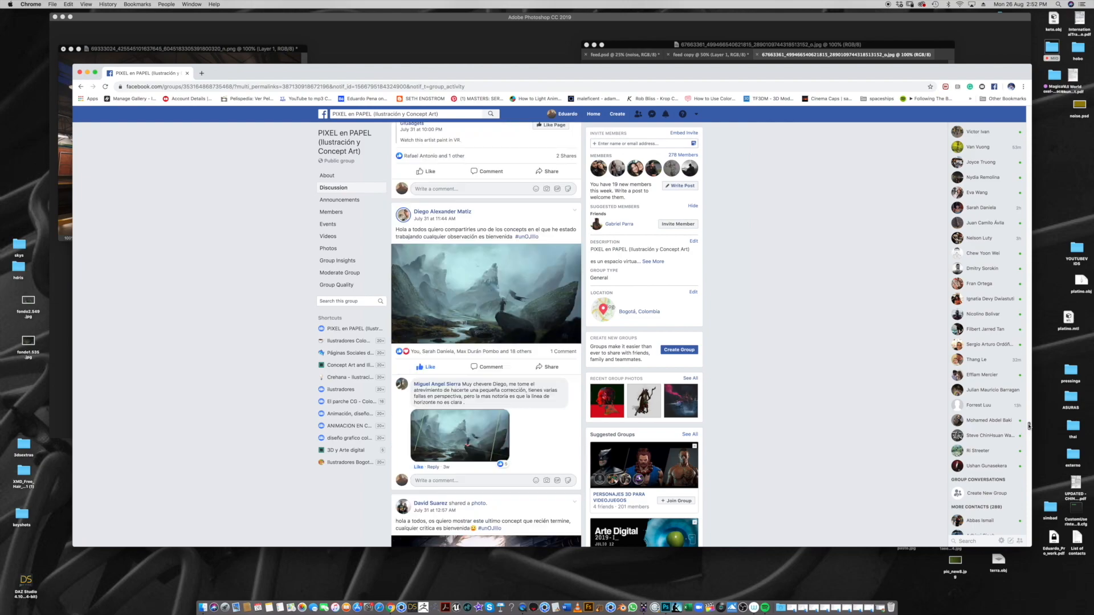
Look through the newer posts from the August 7 character designs up to the Ronztoon beach illustration
drag(1029, 425, 1031, 345)
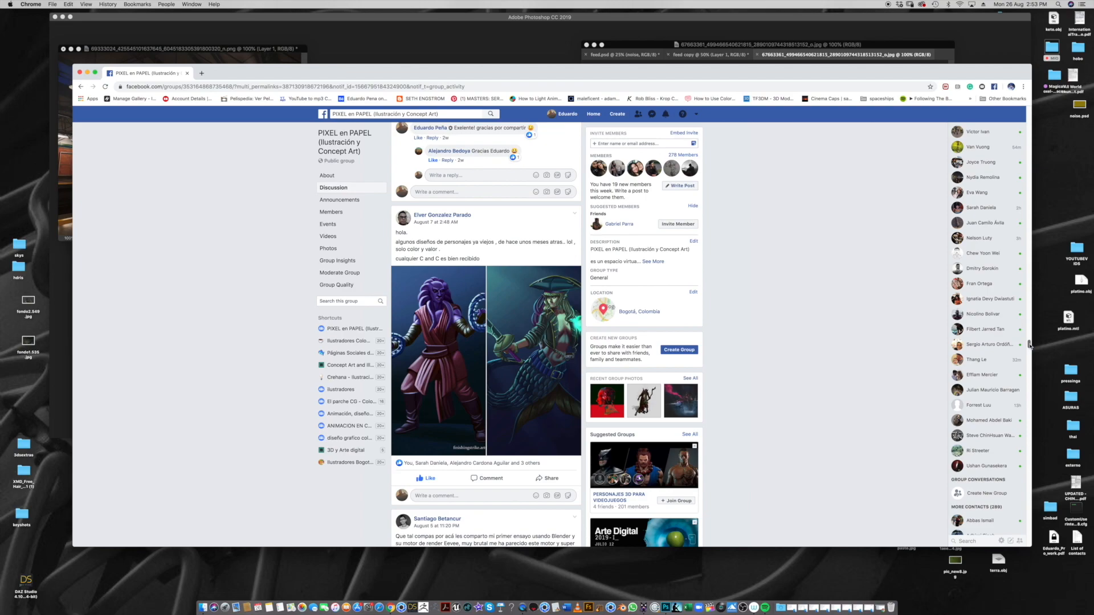
drag(1031, 345, 1031, 337)
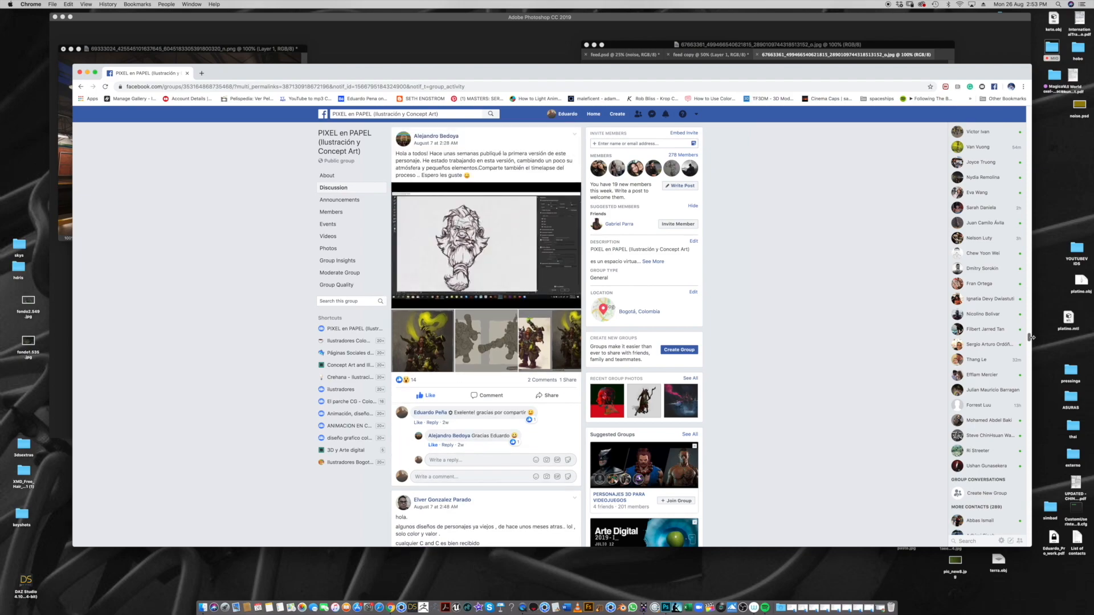
drag(1031, 337, 1030, 328)
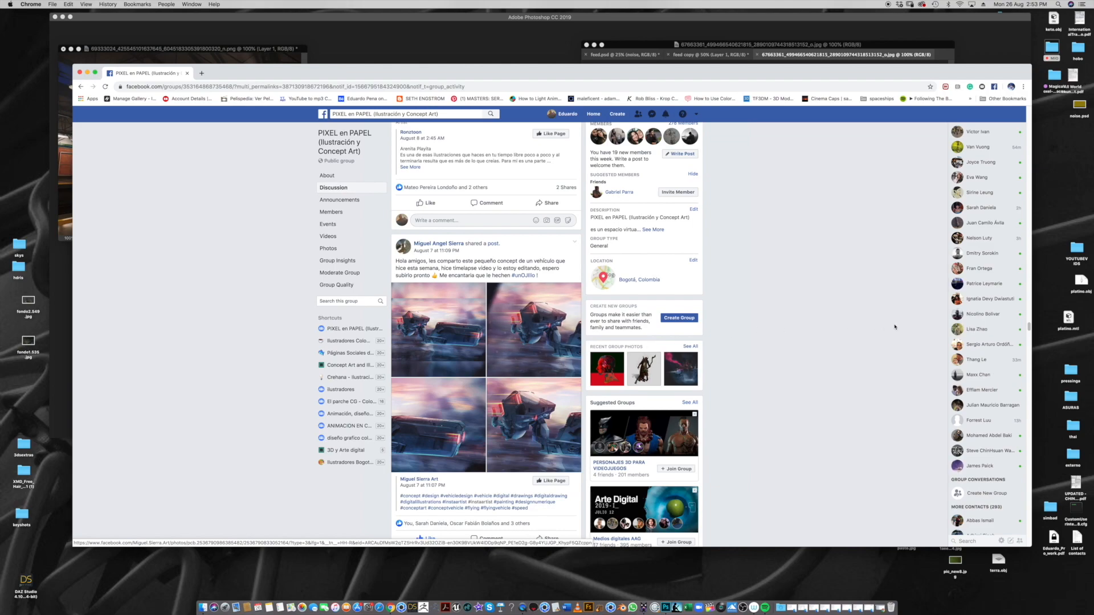
scroll(1030, 325, up, 5)
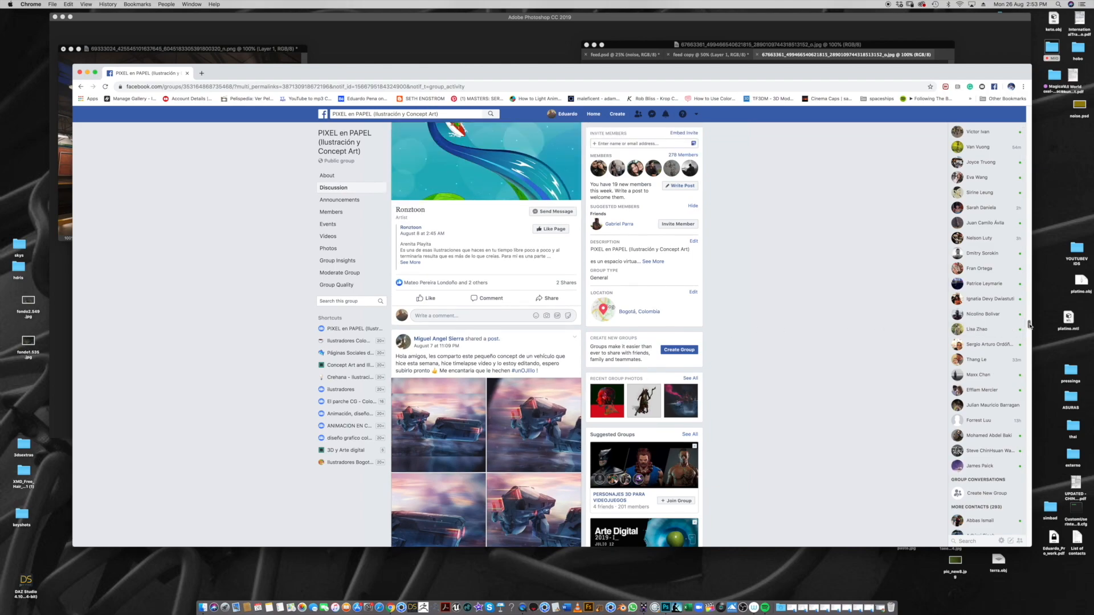
scroll(1030, 319, up, 5)
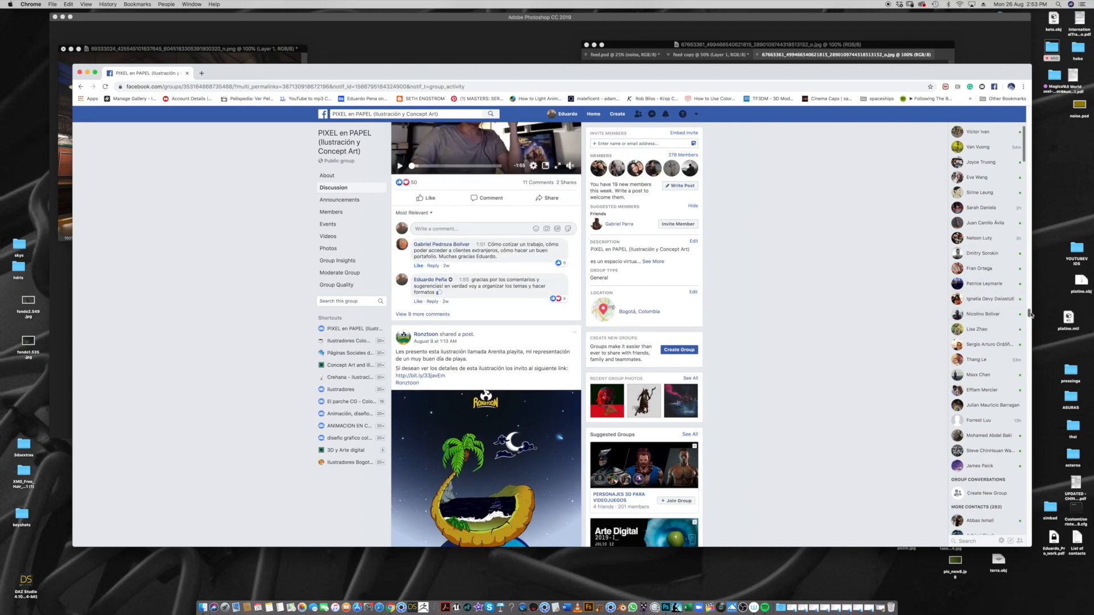
Return to the August 7 flying vehicle concept post, view its first image enlarged, and close the photo viewer
scroll(1031, 314, down, 2)
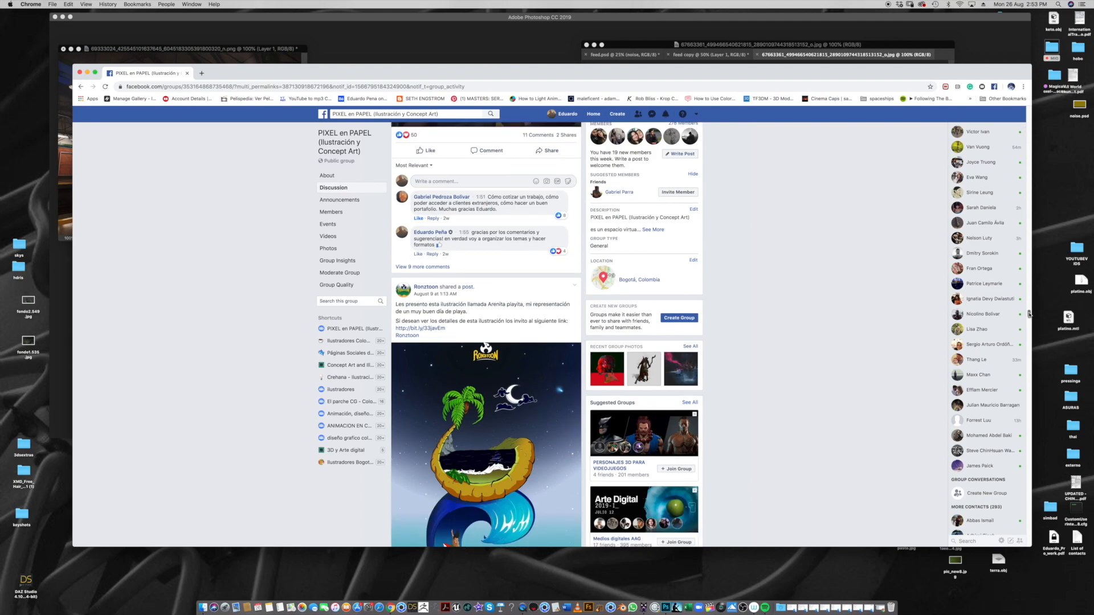
scroll(1030, 315, down, 2)
scroll(1030, 315, down, 10)
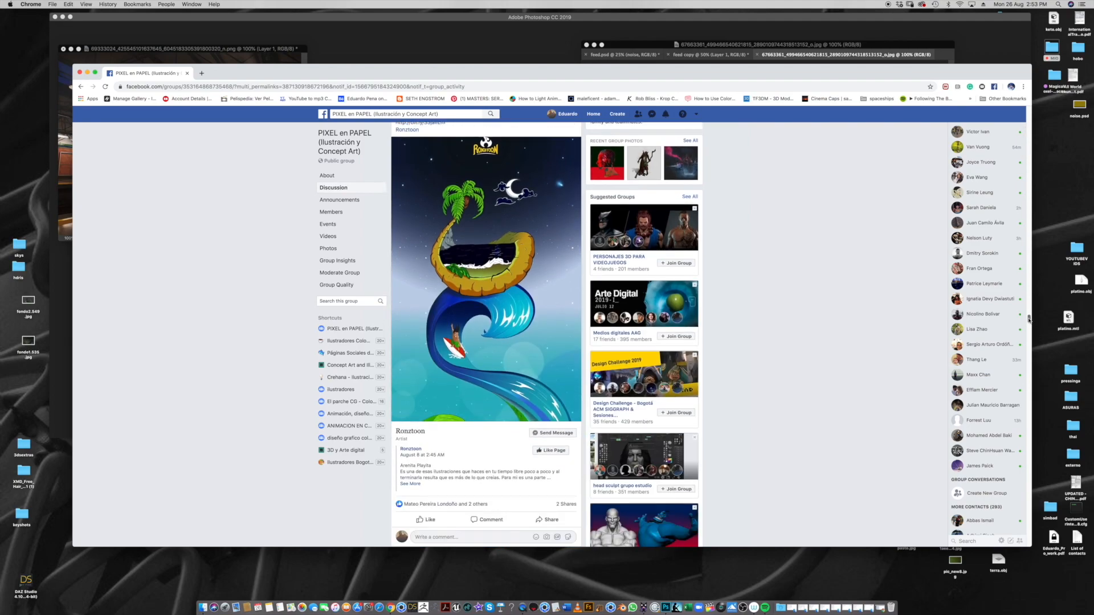
scroll(1030, 323, down, 6)
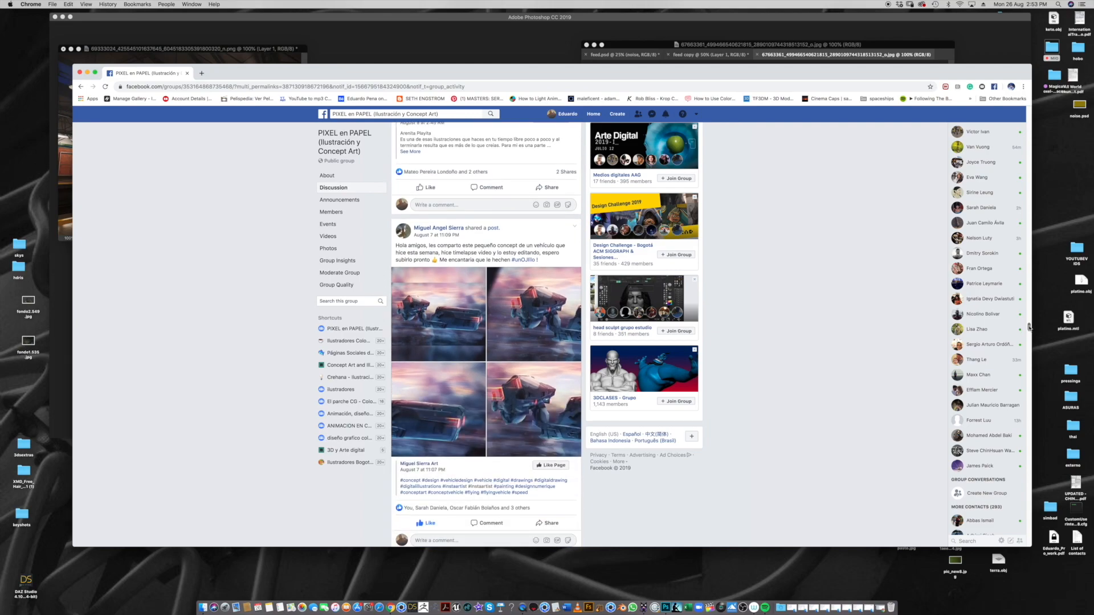
scroll(1030, 326, down, 3)
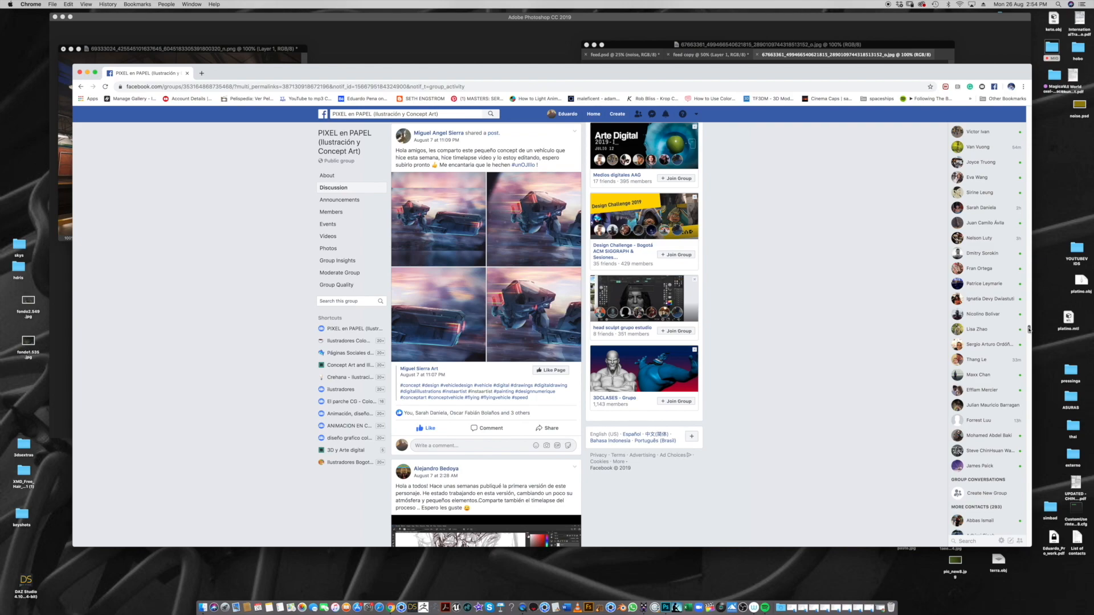
scroll(1029, 329, down, 1)
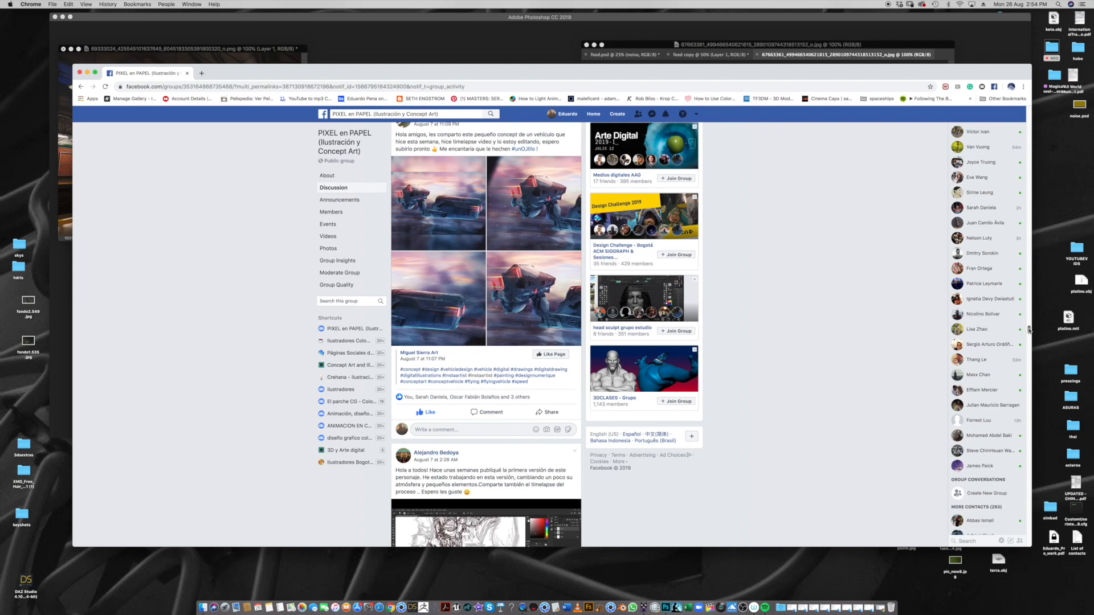
scroll(1029, 328, down, 3)
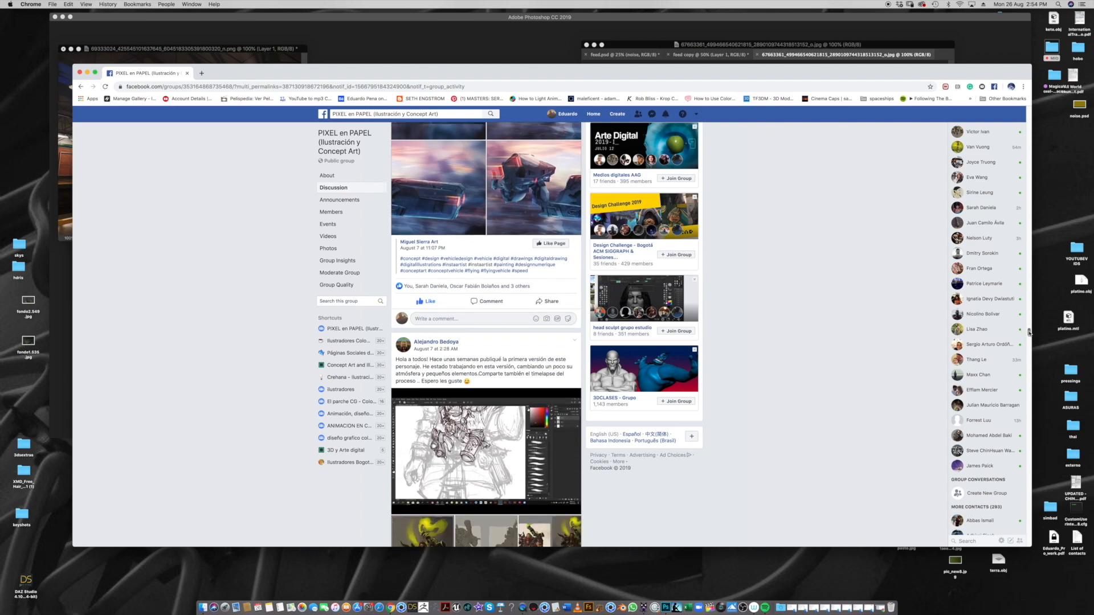
scroll(1029, 328, up, 7)
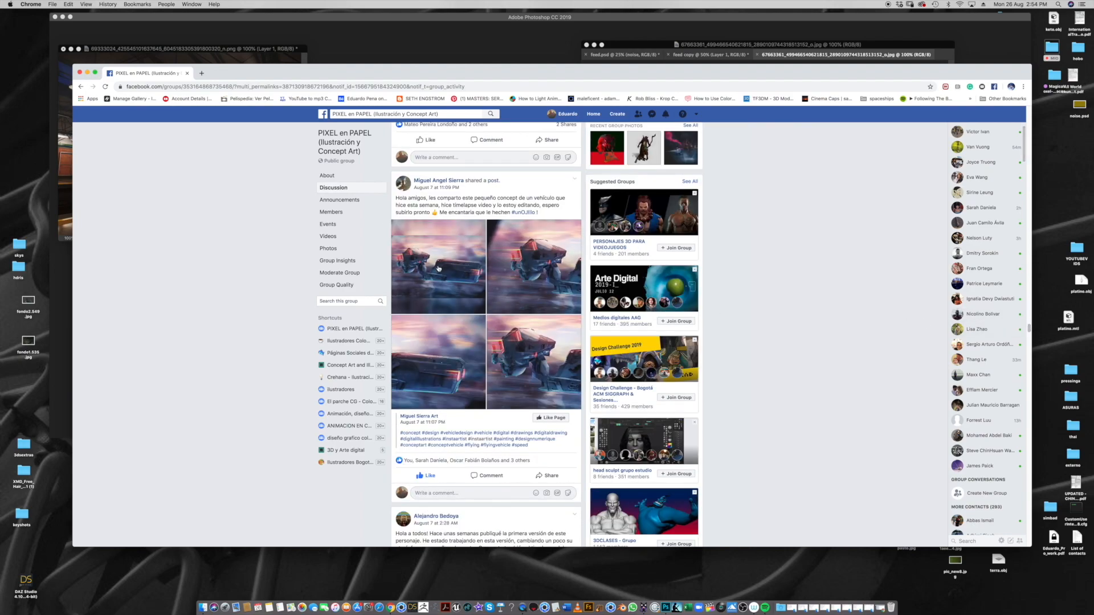
click(441, 272)
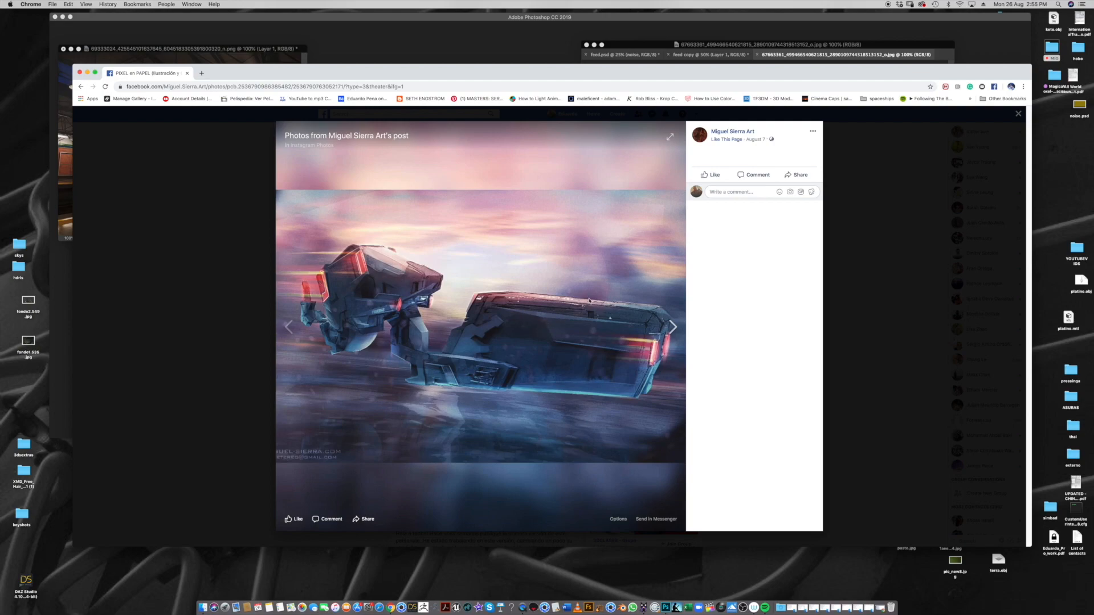
key(Escape)
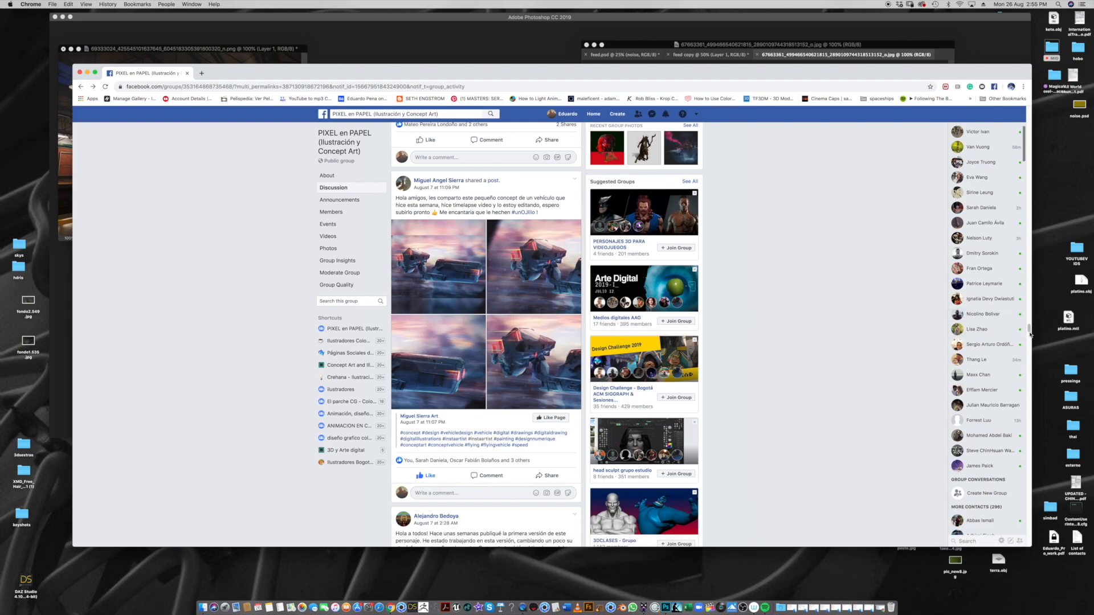
Find the August 5 creature head rendered in Blender Eevee, view it enlarged, and close the photo viewer
scroll(1031, 335, down, 7)
drag(1030, 340, 1029, 353)
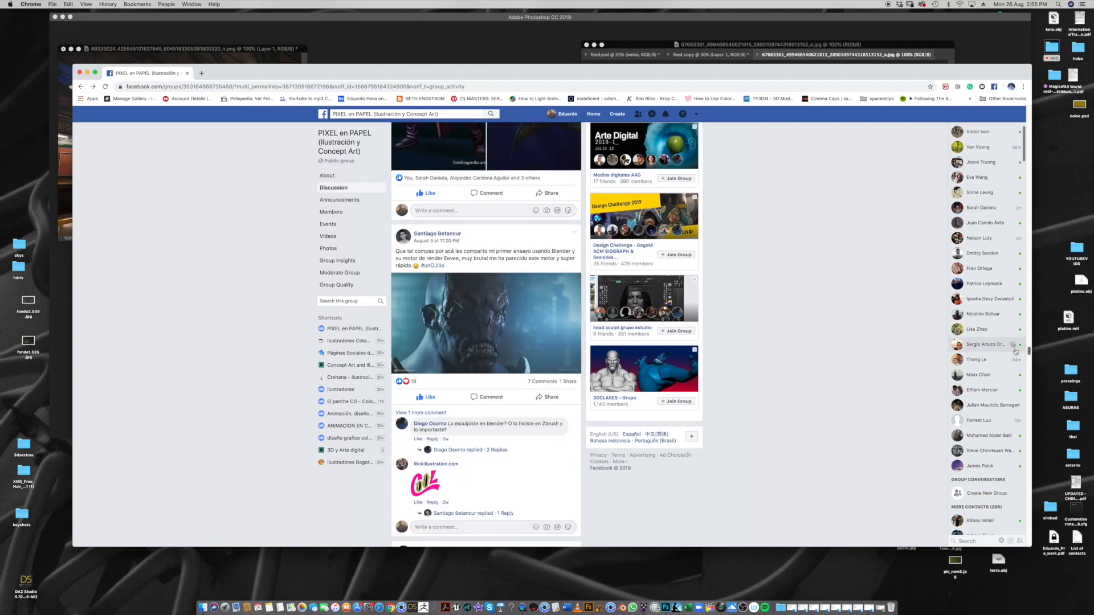
click(536, 329)
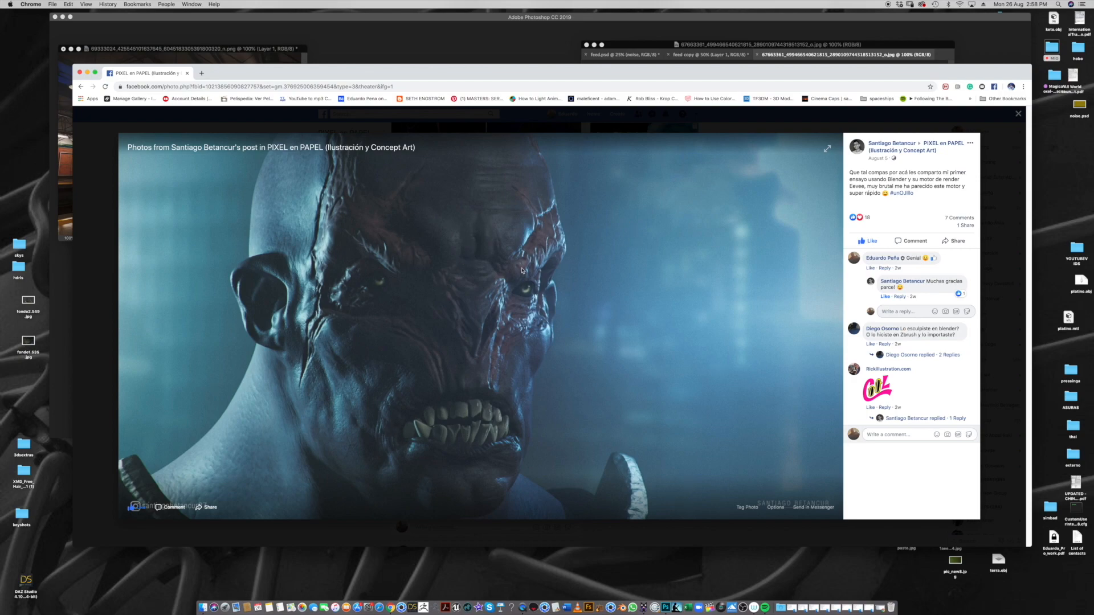
key(Escape)
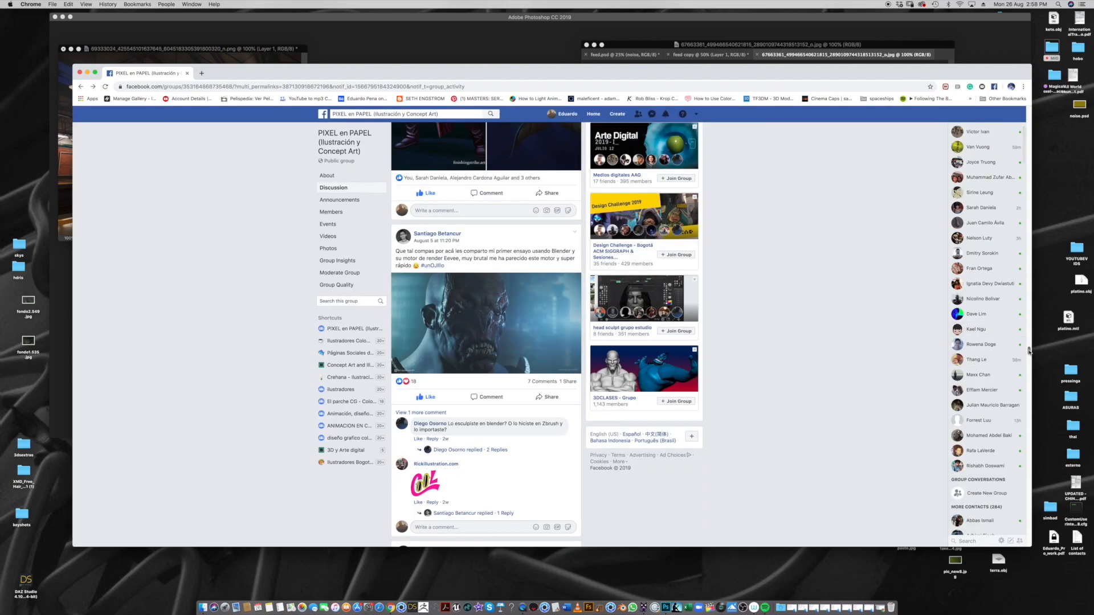
Look through the posts below the August 5 creature head, as far as the set of recent illustrations posted at 11:18 PM
scroll(1029, 356, down, 3)
scroll(1029, 355, down, 10)
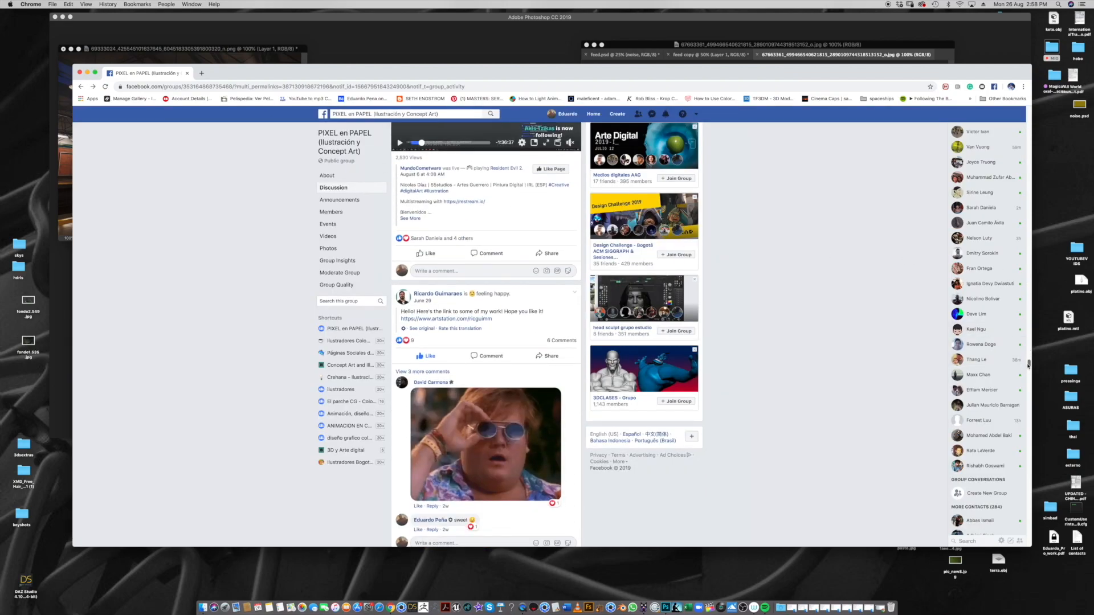
scroll(1029, 368, down, 10)
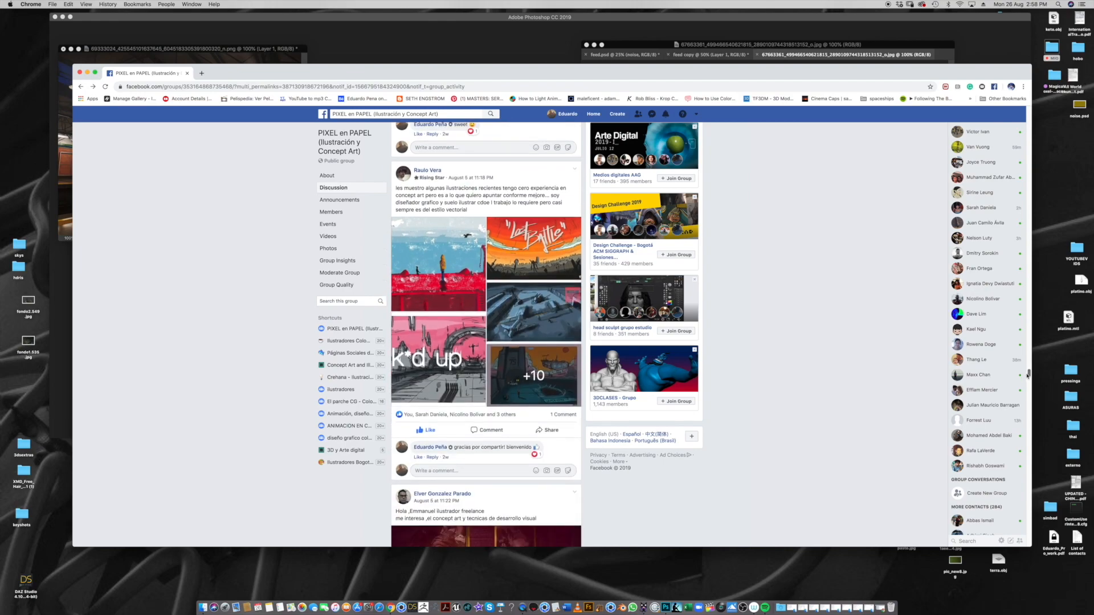
Go back to the newer posts and look from the August 21 concept piece down to the August 19 cyberpunk city concept
mouse_move(1028, 383)
mouse_down()
mouse_move(1024, 399)
mouse_move(1029, 130)
mouse_move(1009, 178)
mouse_up()
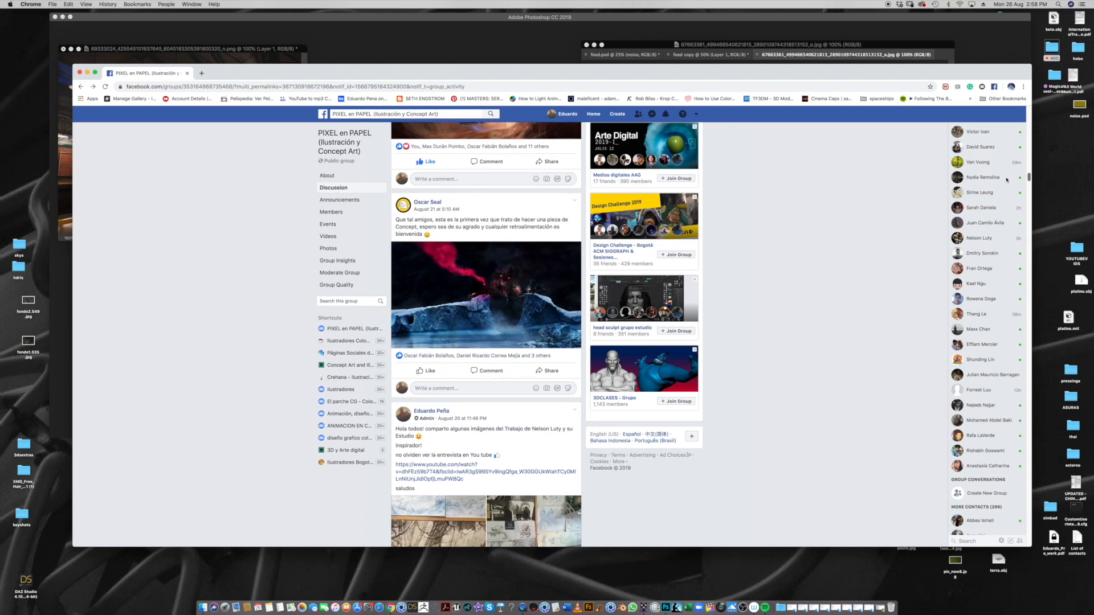
drag(999, 185, 988, 198)
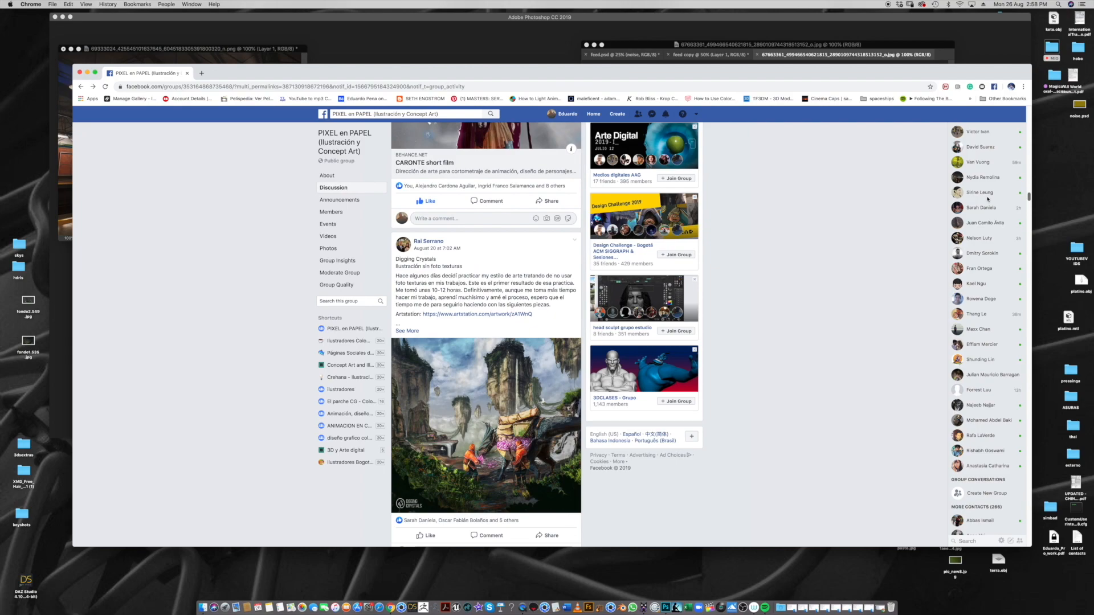
drag(988, 199, 978, 209)
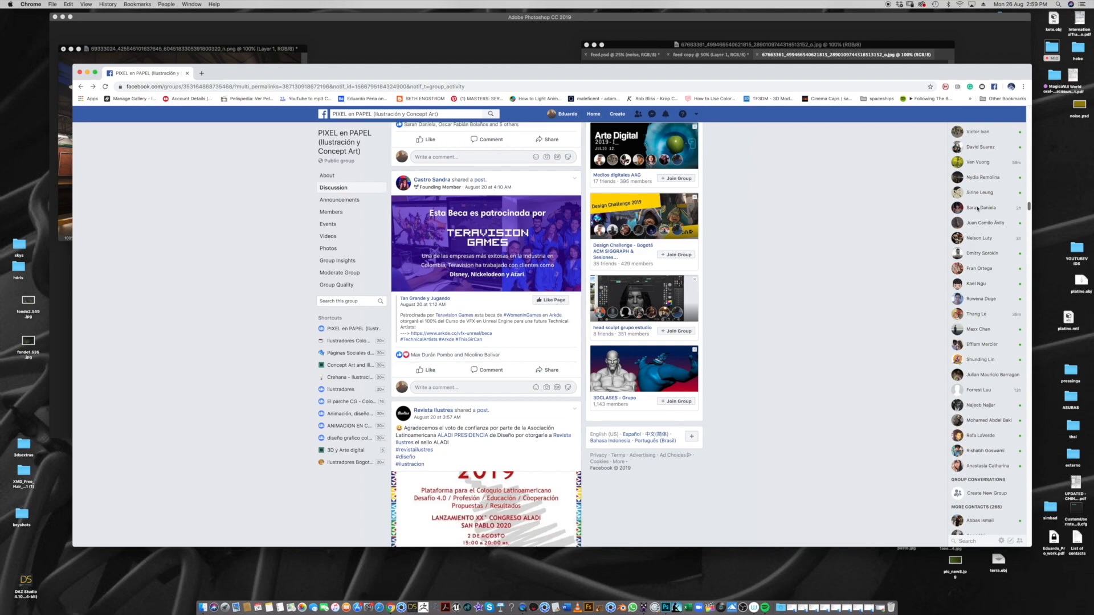
scroll(978, 209, down, 2)
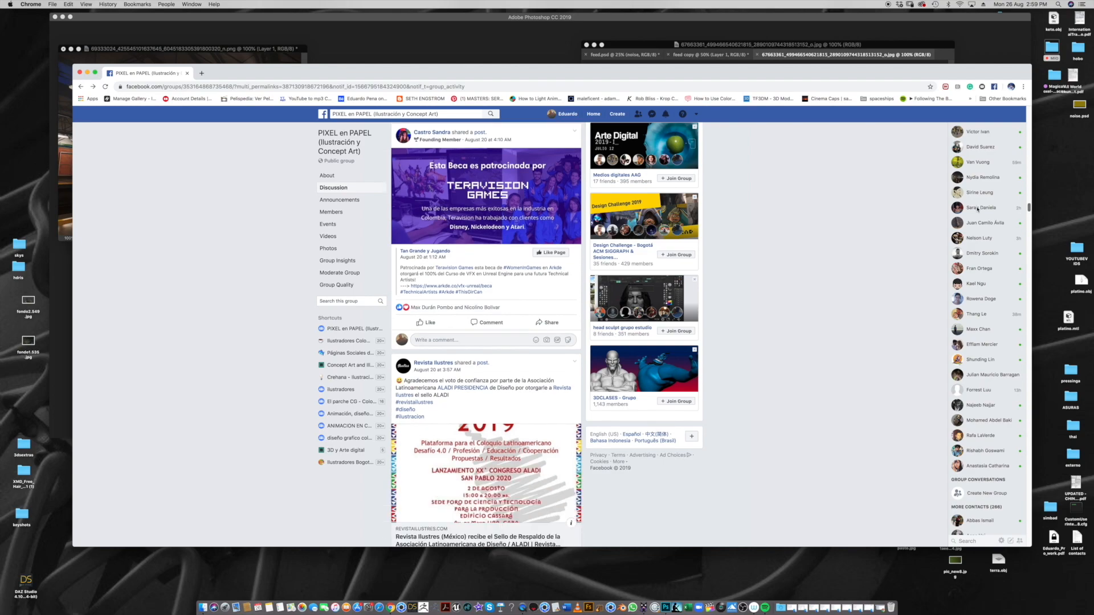
scroll(978, 208, down, 3)
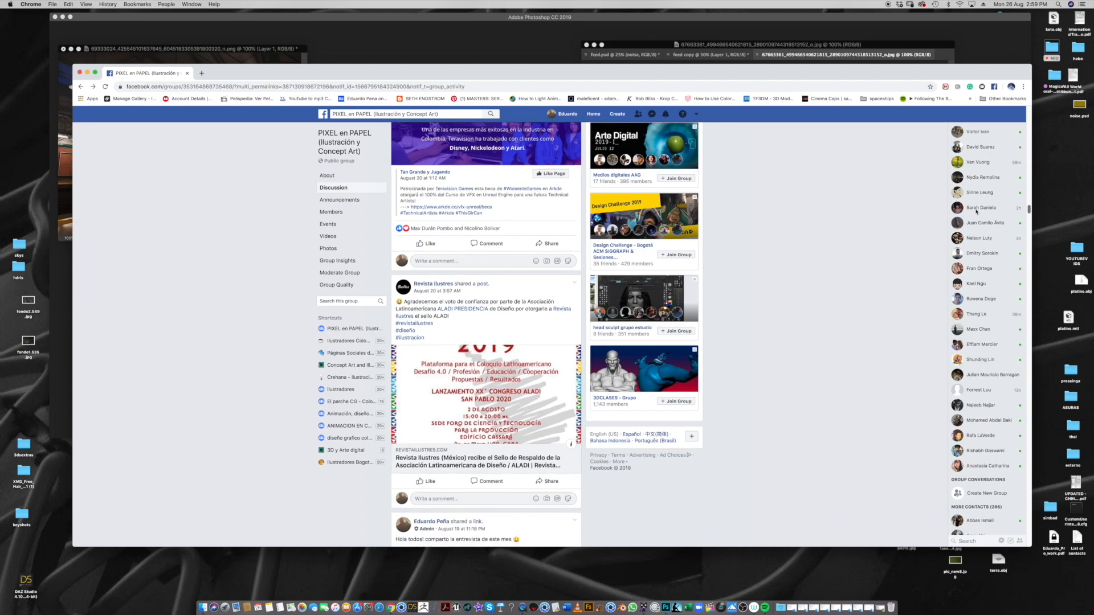
scroll(977, 211, down, 6)
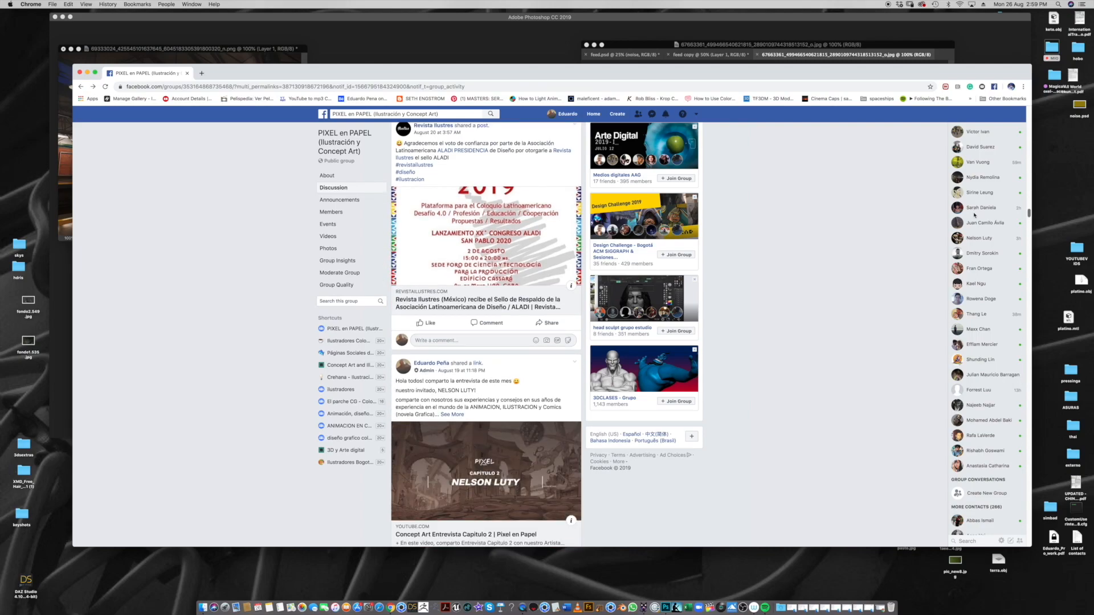
scroll(971, 217, down, 4)
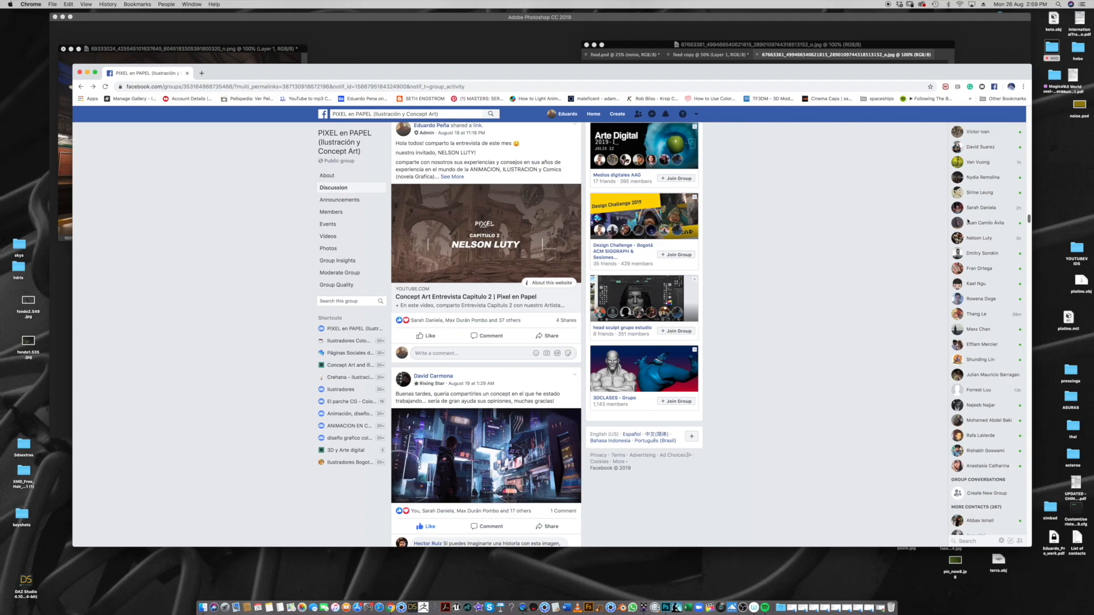
Return to the July 31 misty rocky landscape post, view its image enlarged, and close the photo viewer
scroll(965, 227, down, 15)
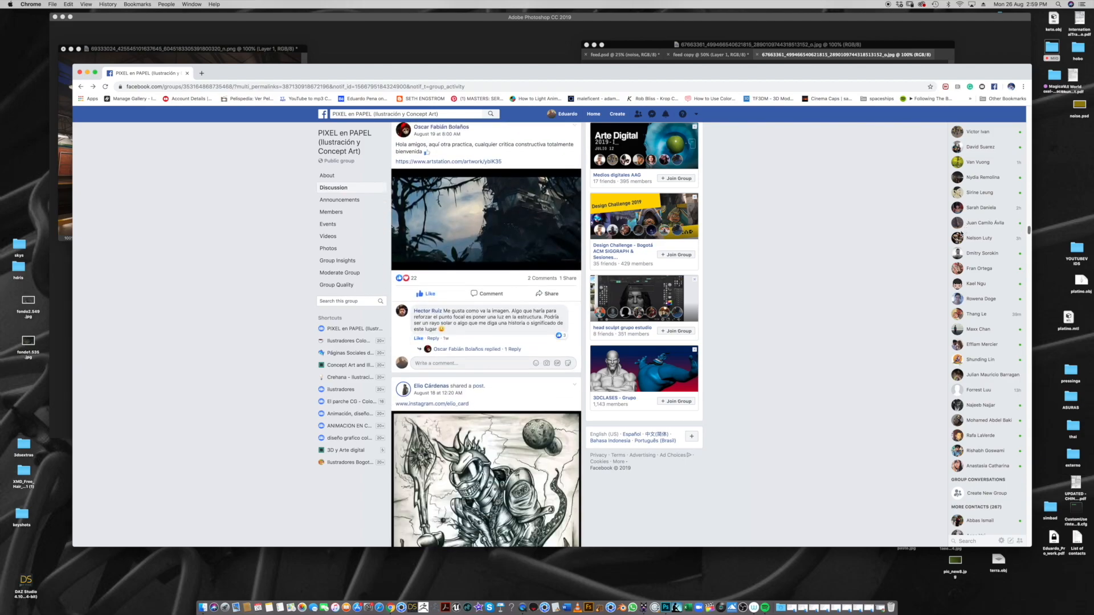
scroll(958, 239, down, 15)
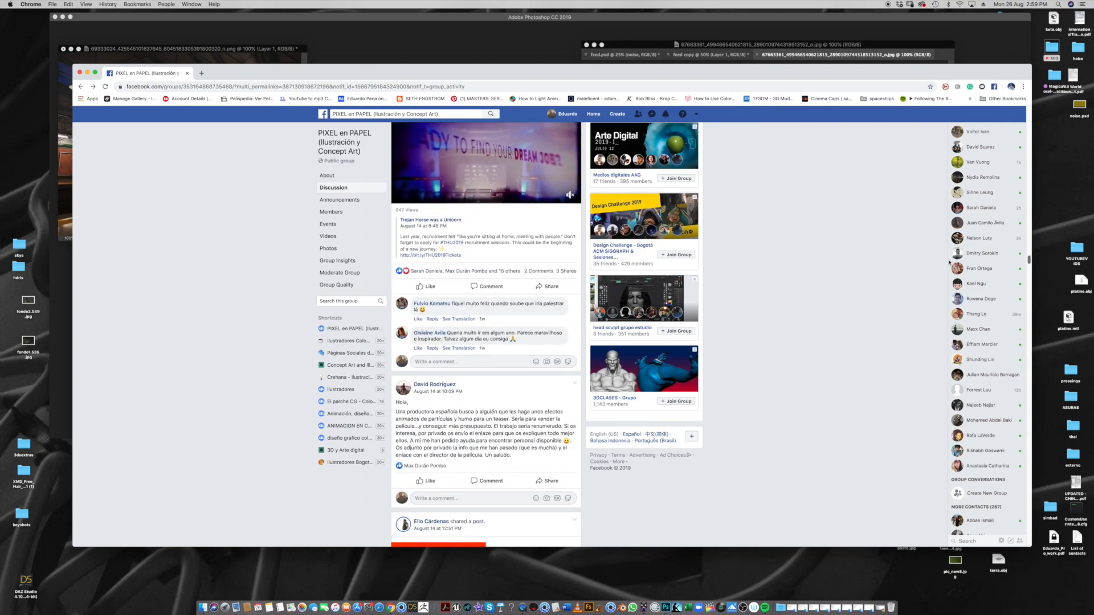
scroll(945, 274, down, 8)
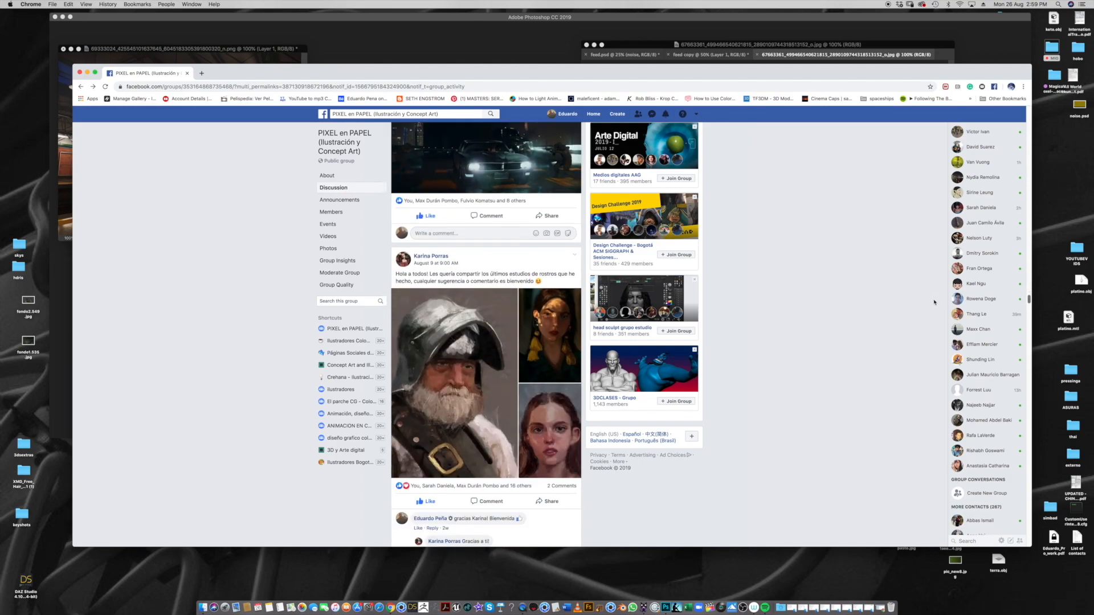
scroll(929, 313, down, 9)
scroll(922, 326, down, 6)
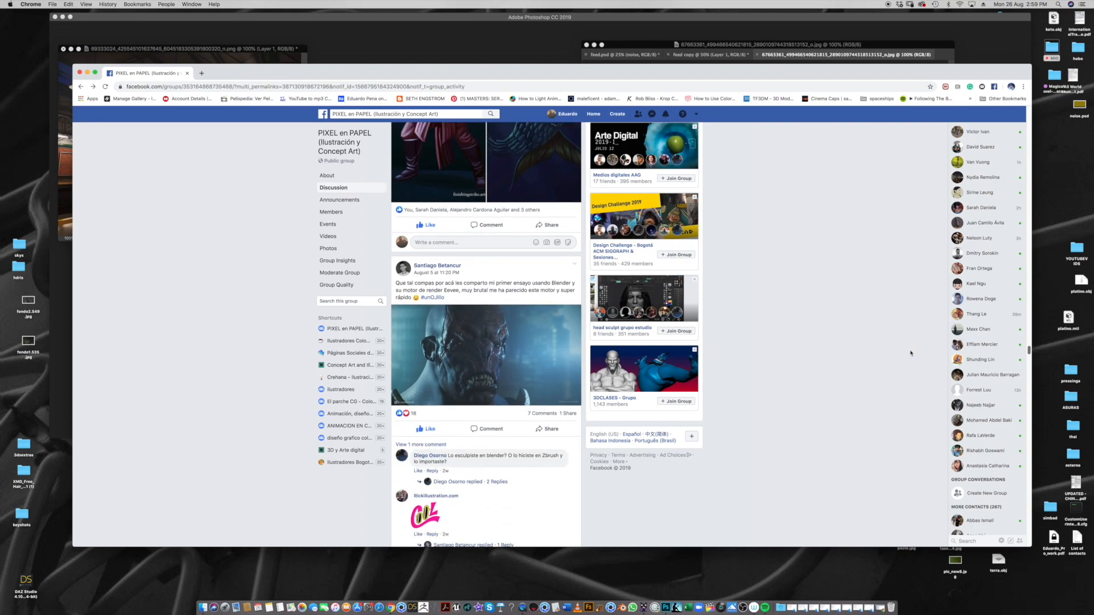
scroll(909, 356, down, 5)
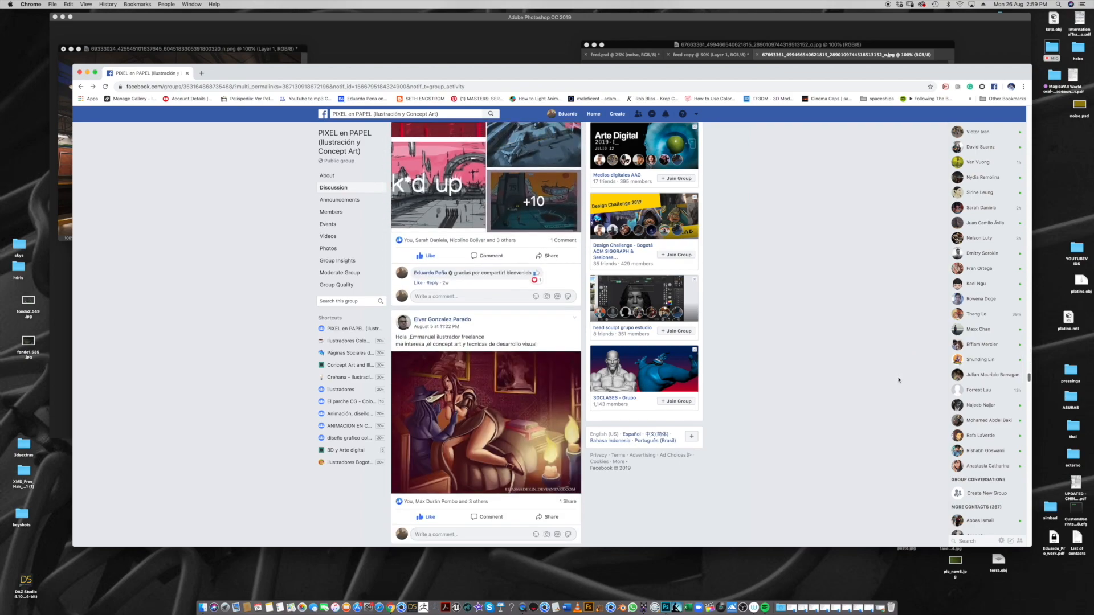
scroll(899, 385, down, 5)
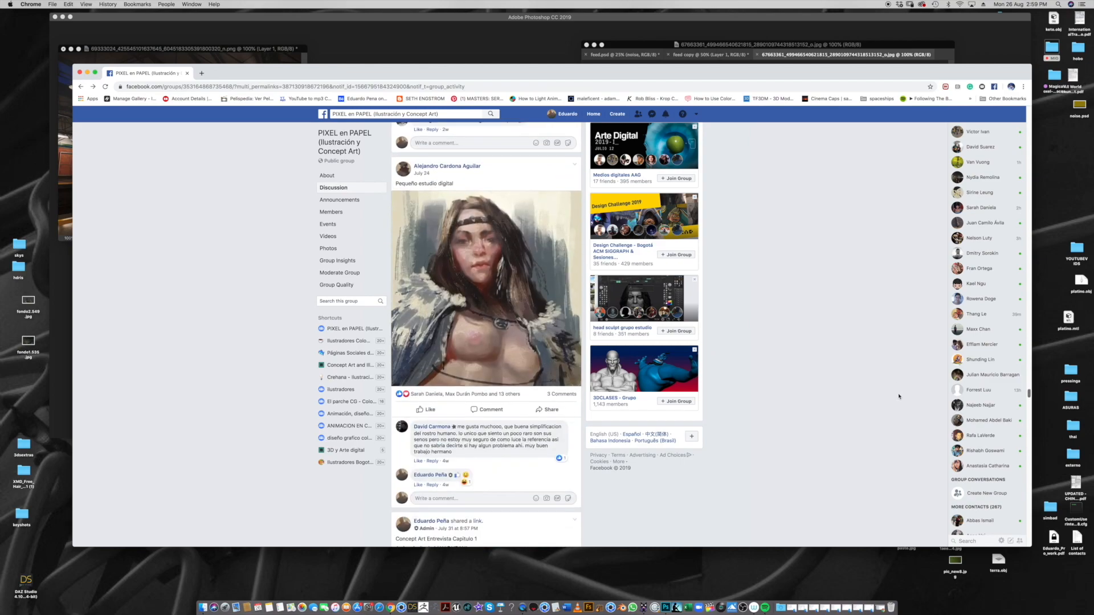
scroll(900, 409, down, 5)
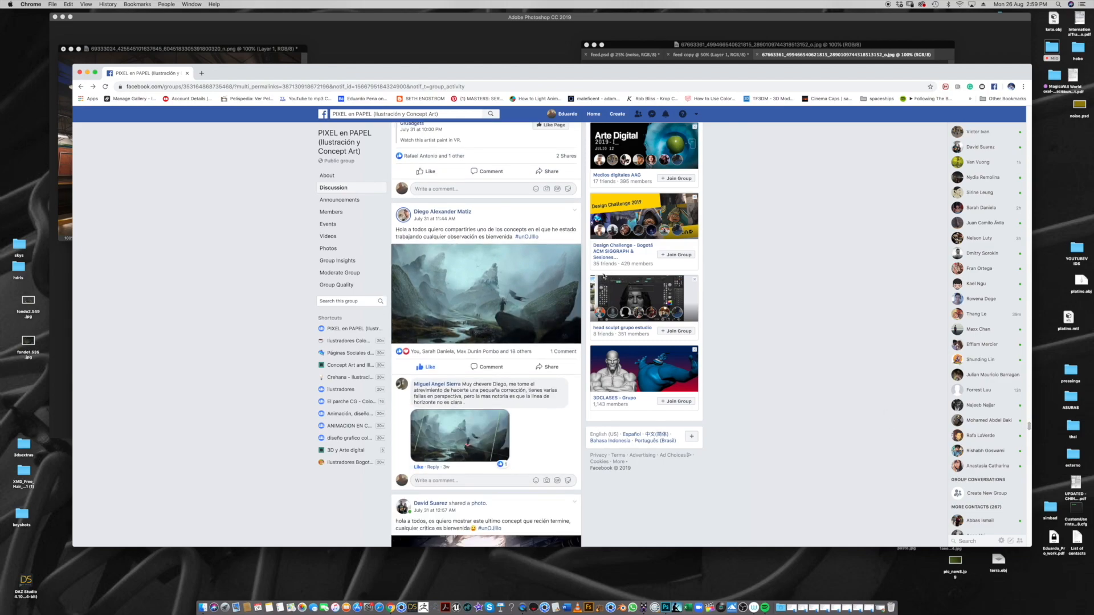
click(550, 286)
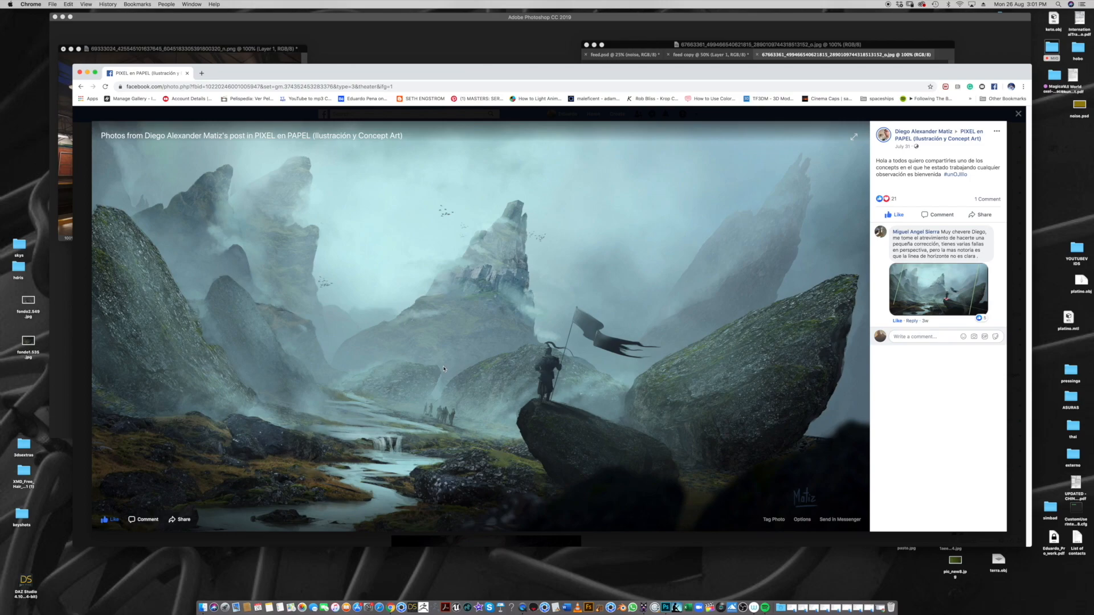
key(Escape)
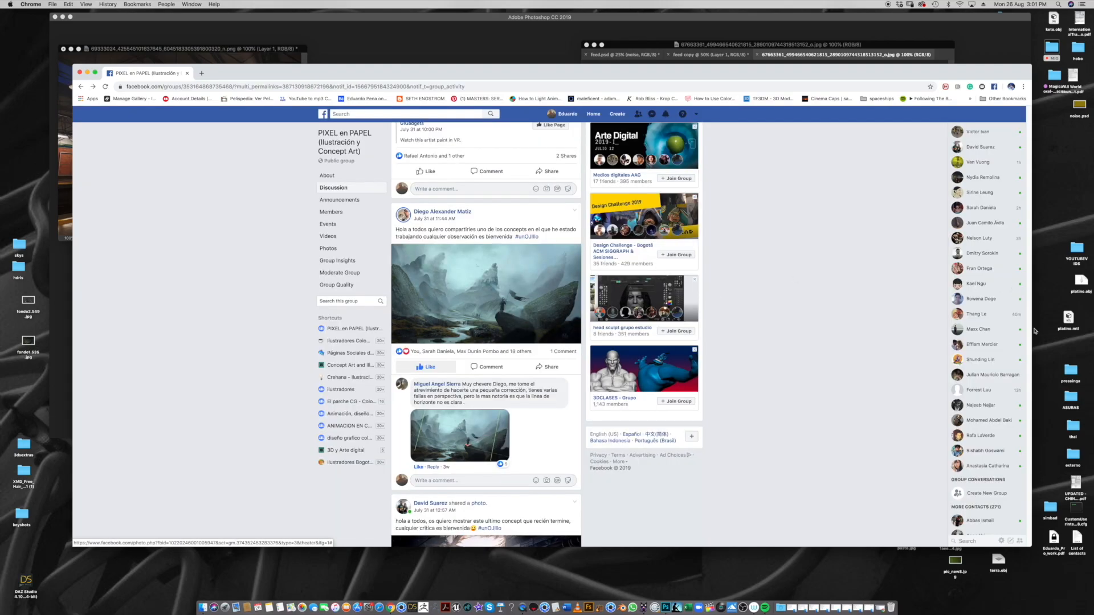
Find the July 31 abandoned train station concept tagged #unOJillo, view it enlarged, and close the photo viewer
scroll(1031, 428, down, 1)
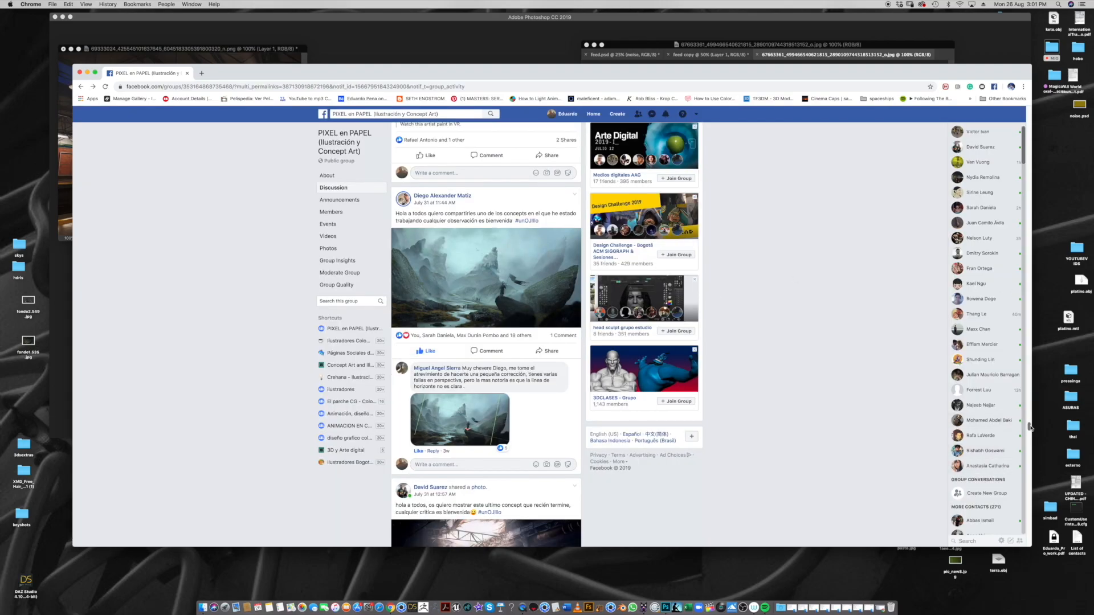
scroll(1031, 427, down, 5)
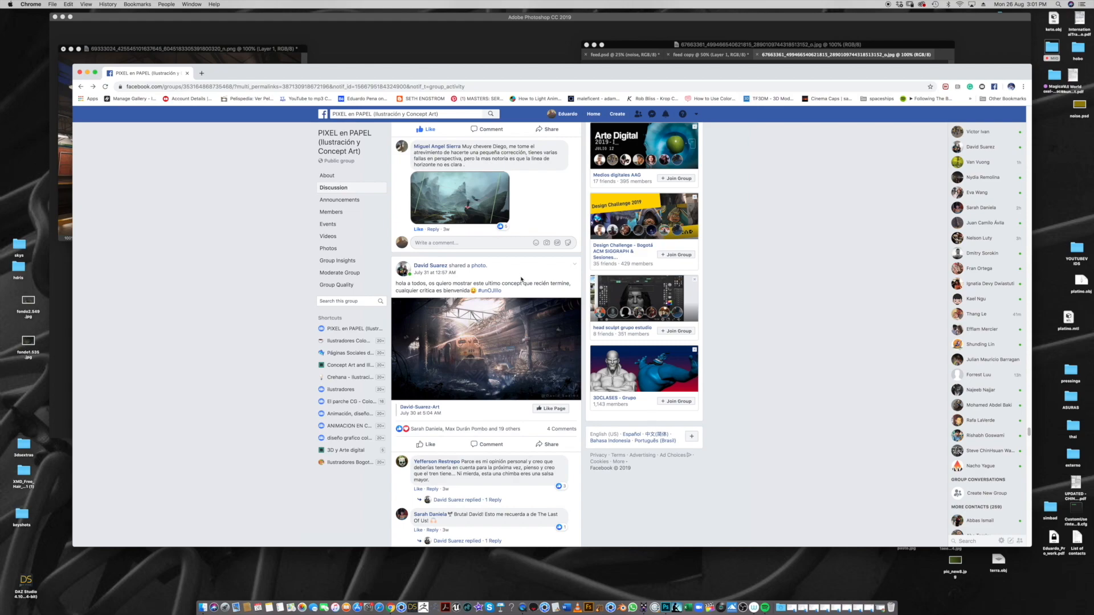
click(513, 322)
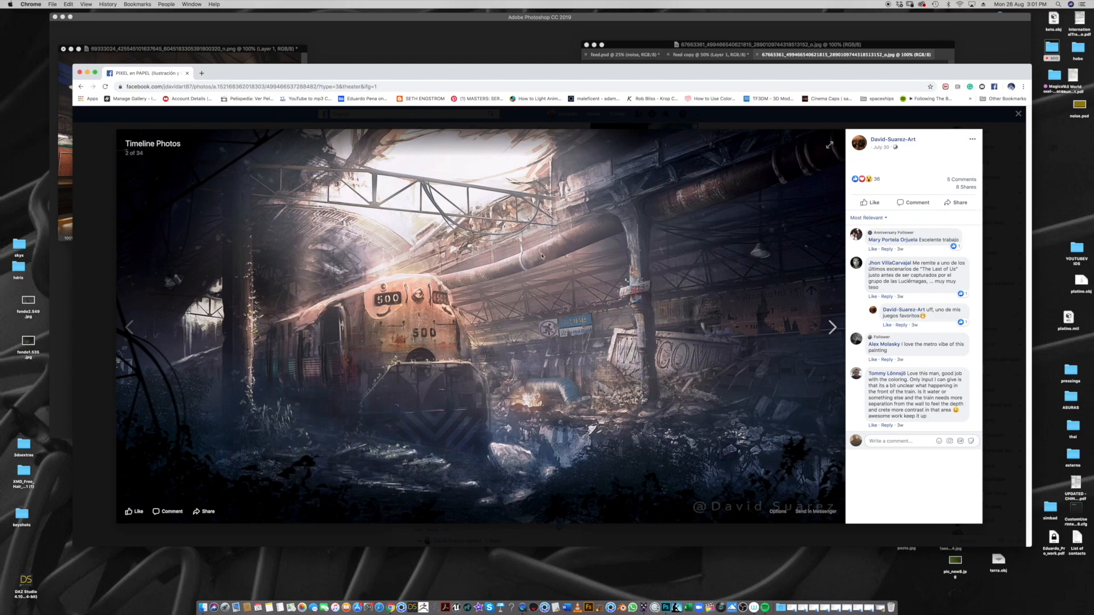
key(Escape)
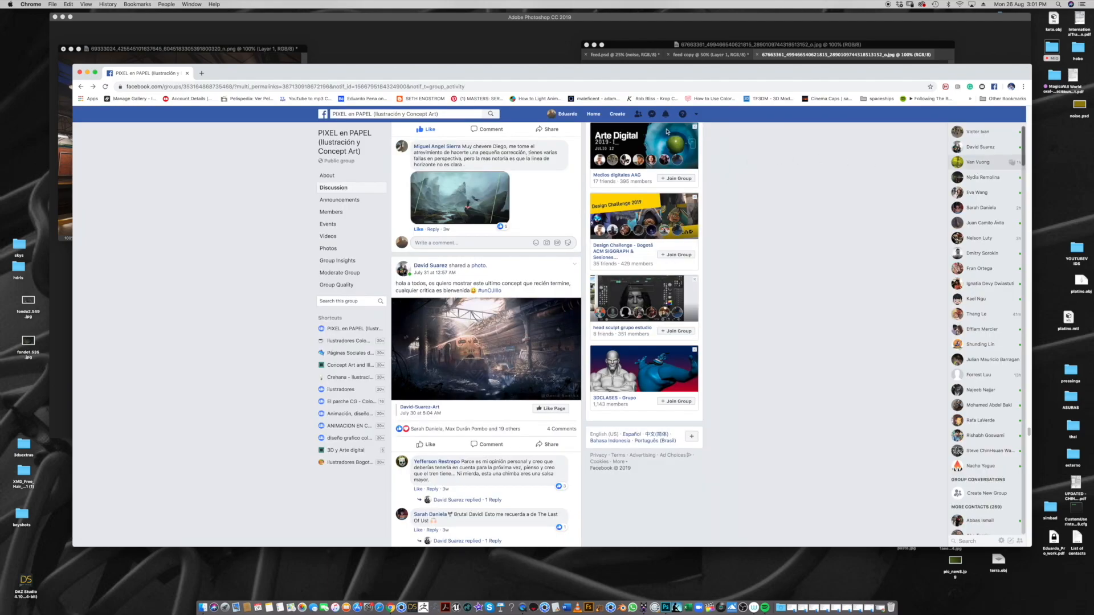
Switch to Photoshop with the train station painting, adjust its document window's position and size, and minimize the browser window
drag(522, 77, 508, 132)
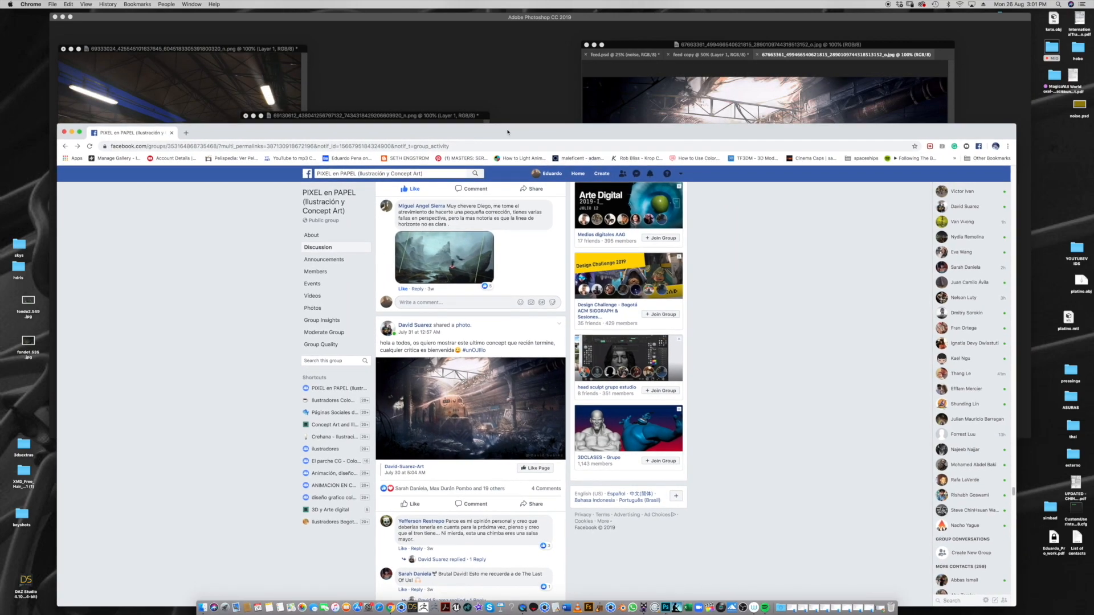
click(697, 108)
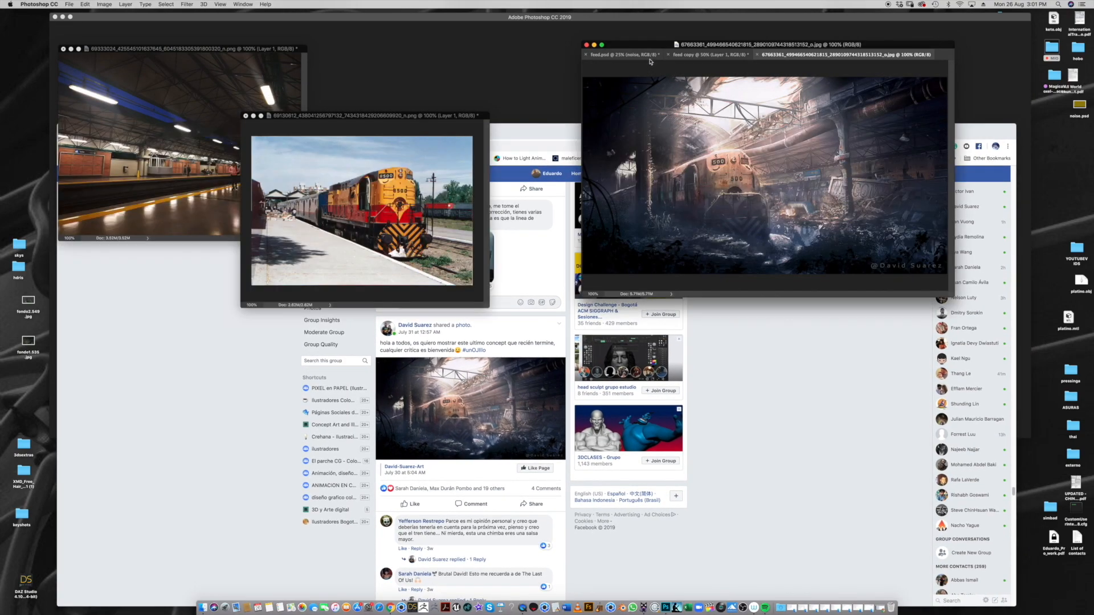
drag(650, 47, 611, 45)
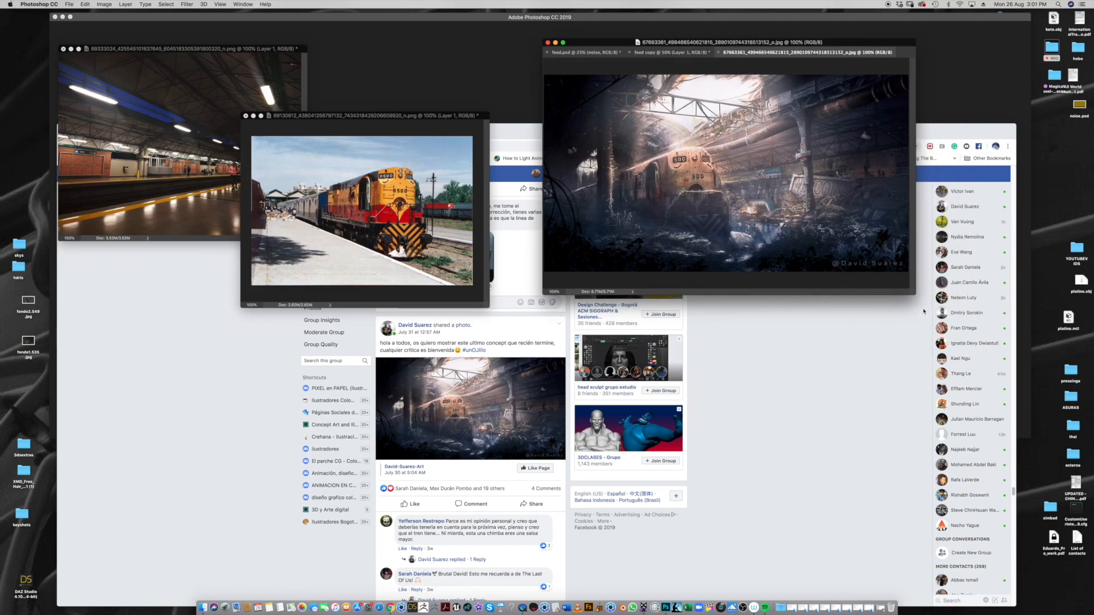
drag(916, 295, 928, 300)
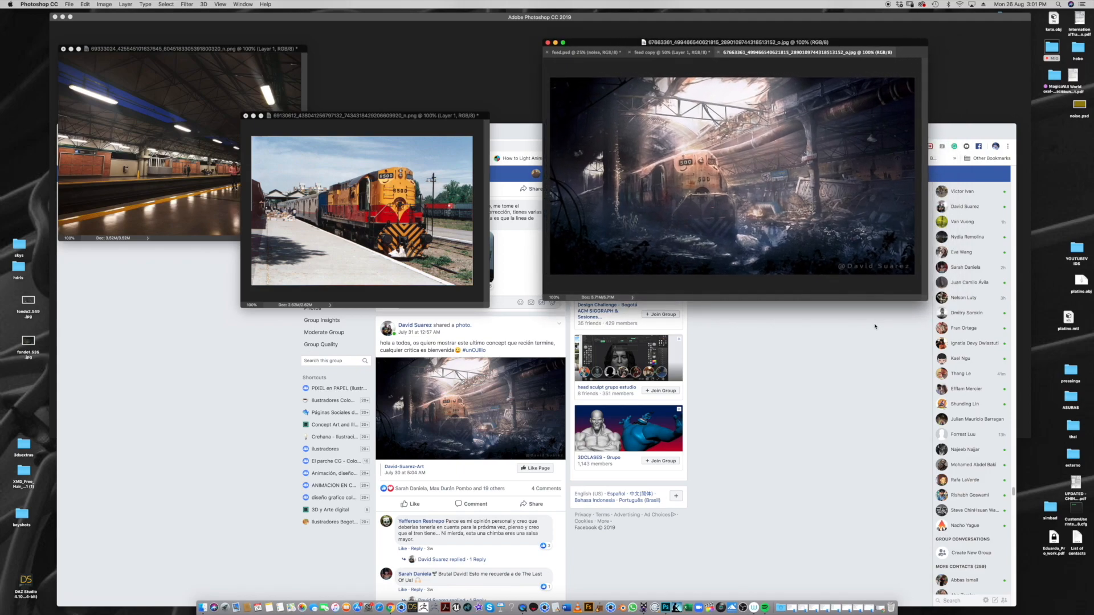
click(876, 326)
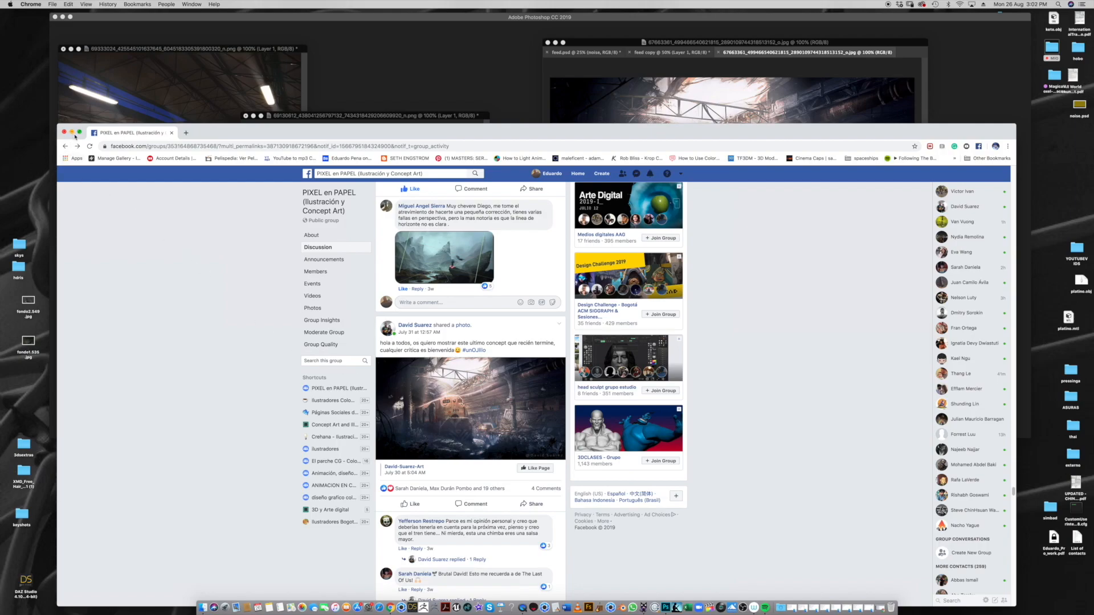
drag(221, 137, 226, 107)
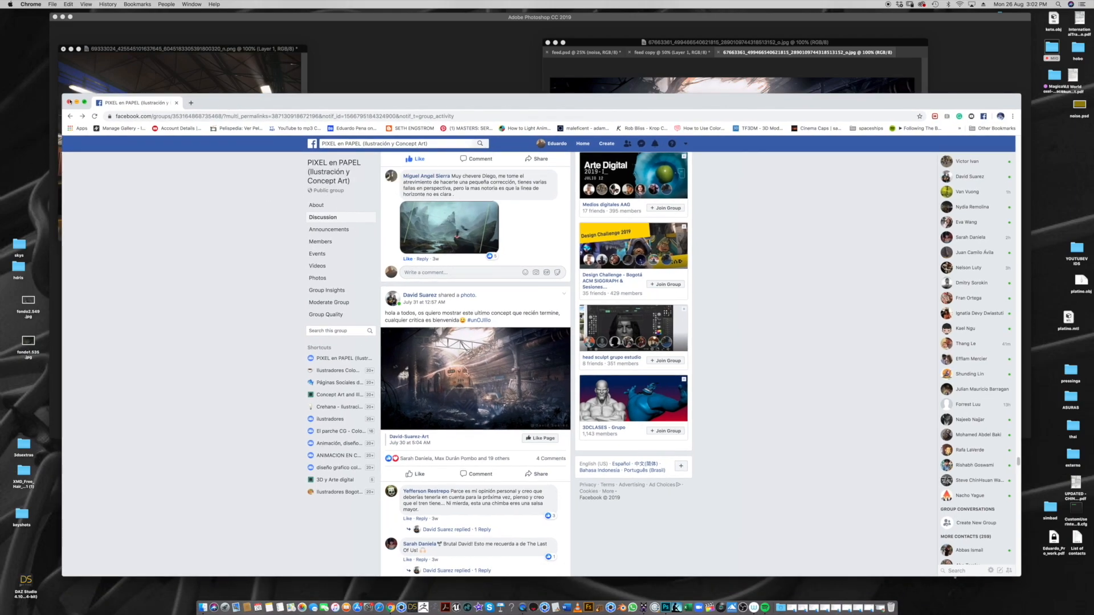
click(77, 103)
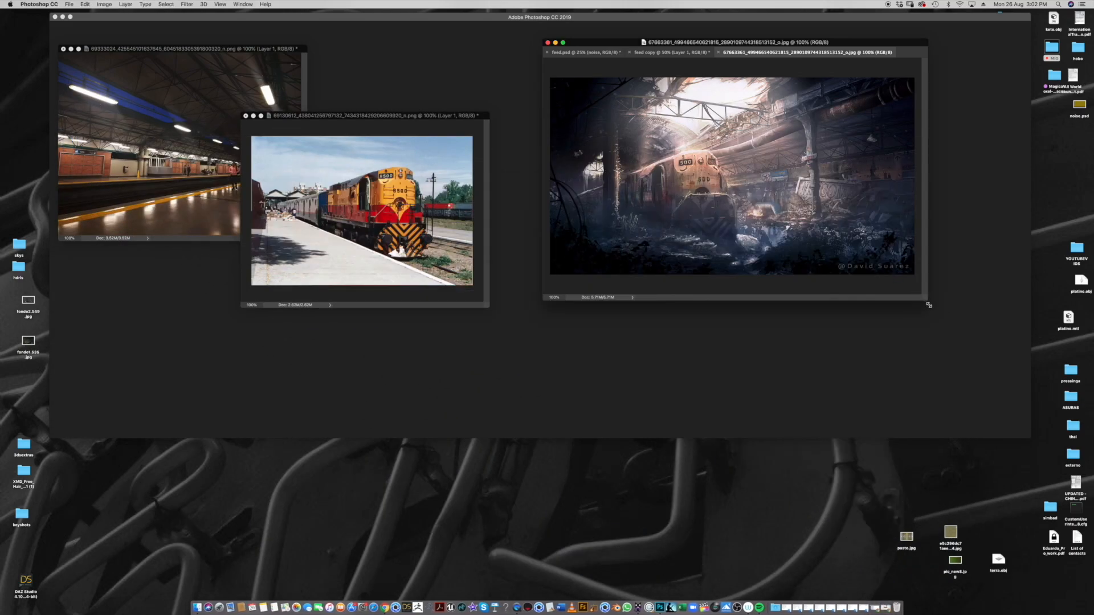
Examine the train station painting at 200%, return it to 100%, and reposition its window with extra space around the image
drag(929, 303, 940, 317)
click(794, 248)
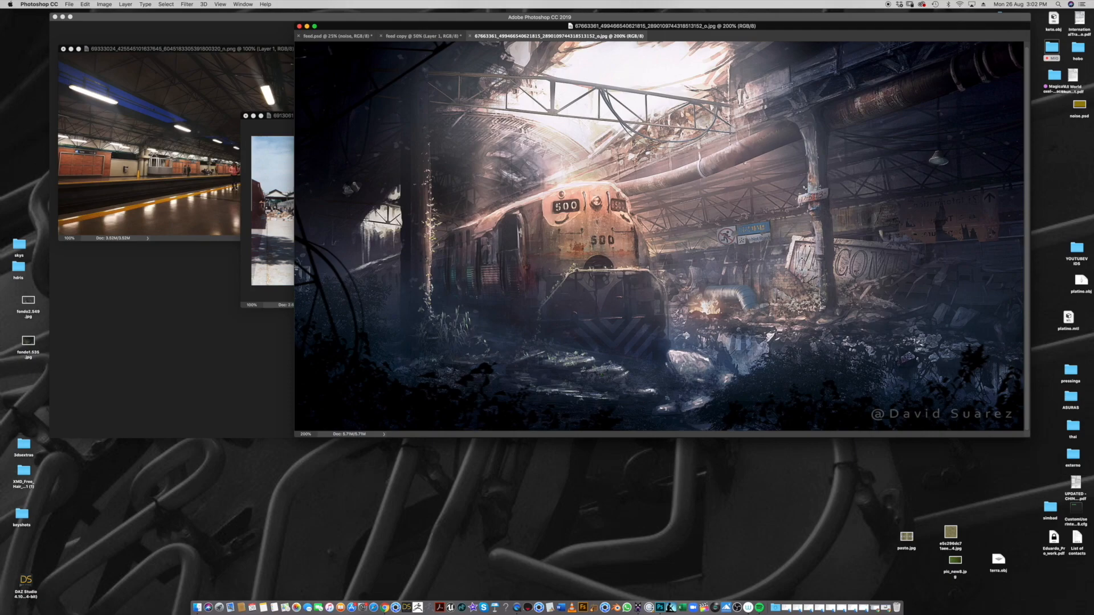
alt+click(804, 264)
drag(648, 29, 859, 81)
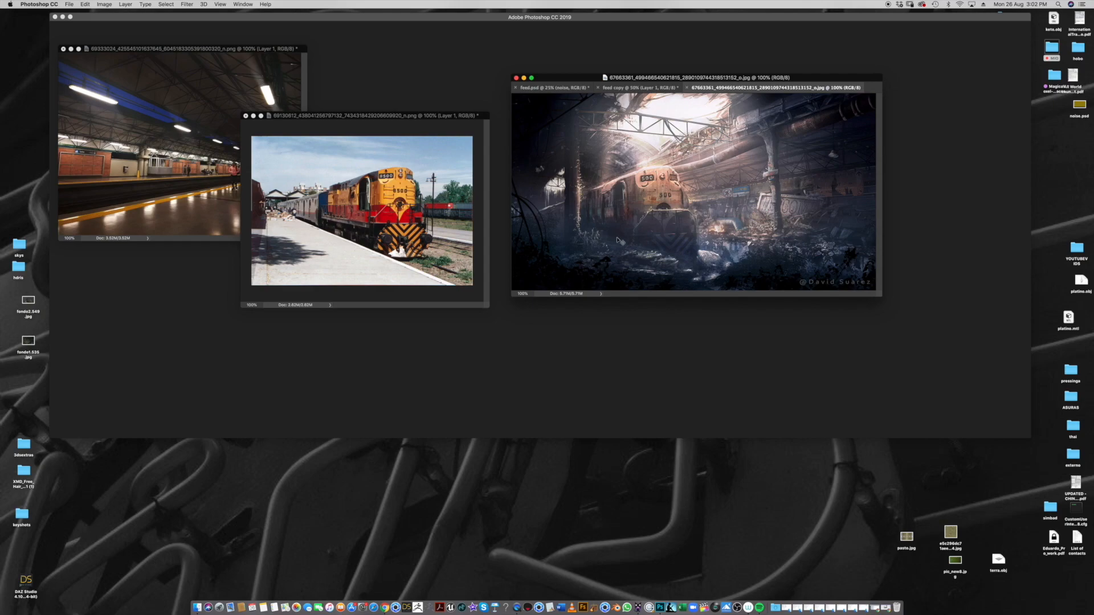
drag(881, 298, 920, 329)
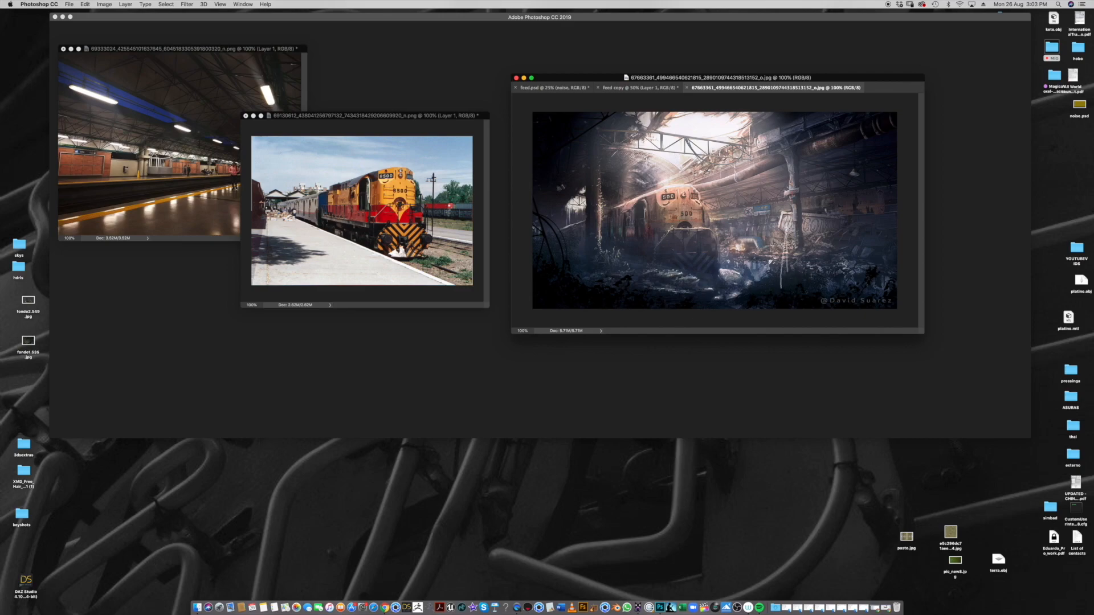
Show the train station painting full screen and circle the rubble at the base of the pillar beside the broken sign in yellow
key(f)
click(632, 297)
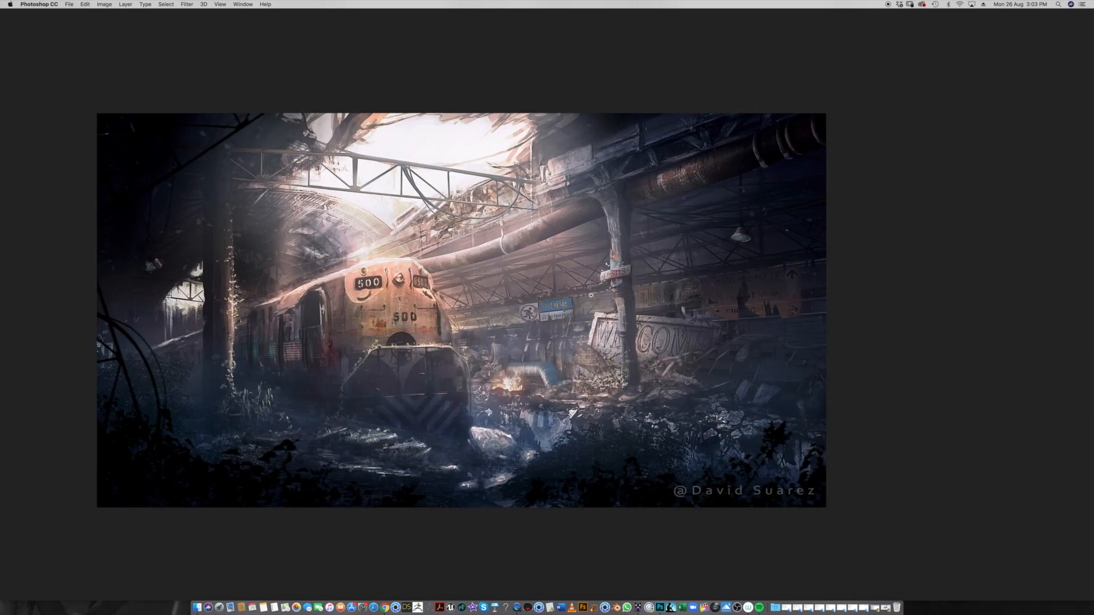
click(627, 489)
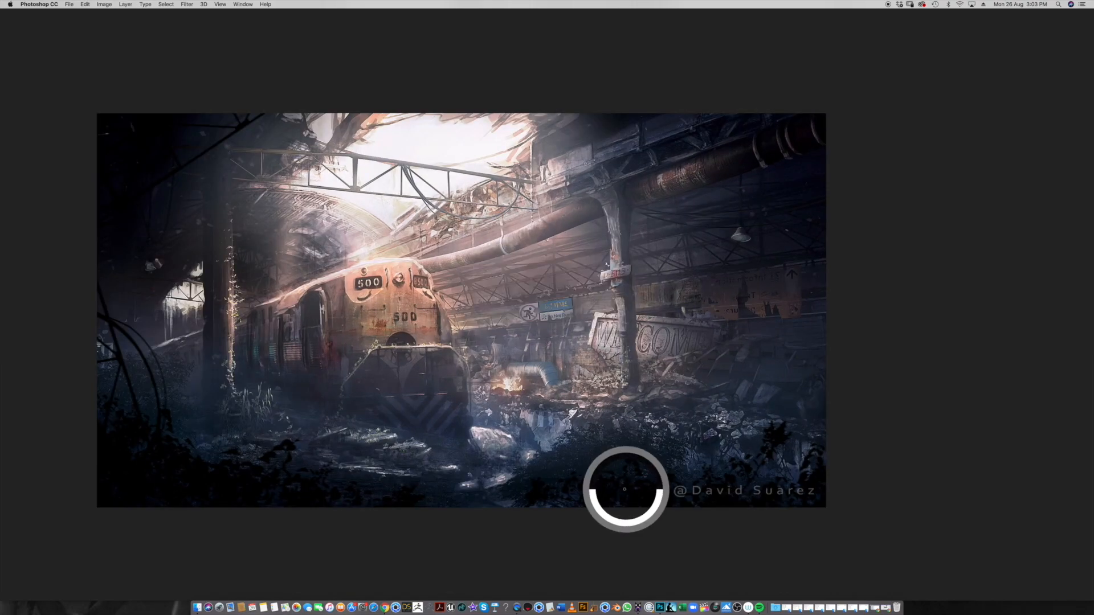
key(Tab)
click(1014, 113)
key(Tab)
drag(687, 323, 655, 329)
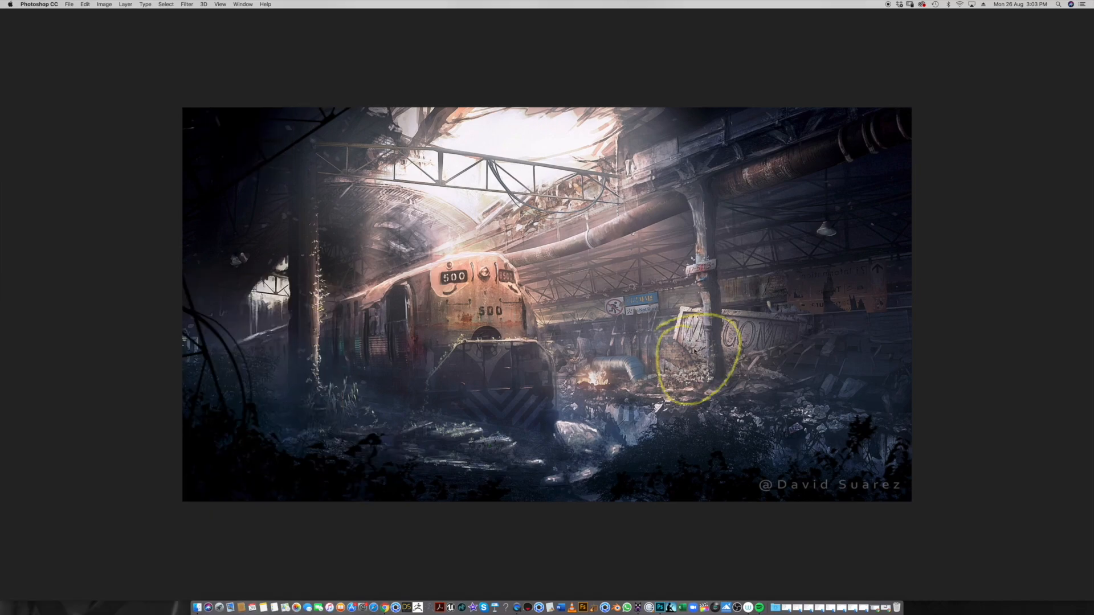
Undo the circle around the rubble and try temporary yellow loops around the train and the middle of the station
key(super+z)
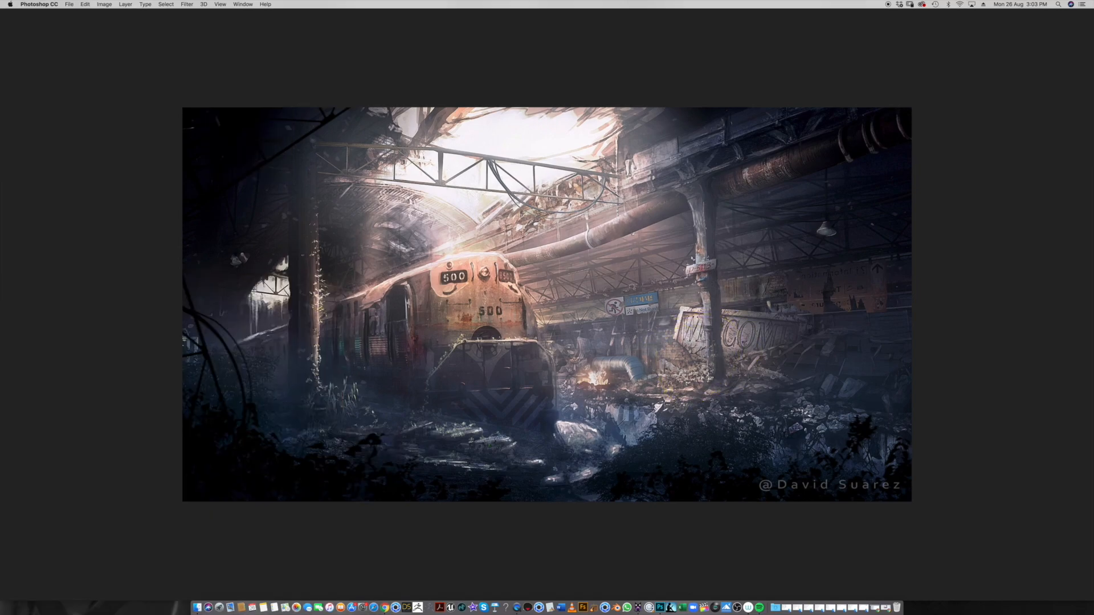
drag(576, 351, 570, 356)
key(super+z)
key(super+z)
mouse_move(373, 393)
mouse_down()
mouse_move(410, 322)
mouse_move(360, 409)
mouse_move(382, 413)
mouse_up()
drag(392, 313, 406, 295)
key(super+z)
key(super+z)
mouse_move(402, 237)
mouse_down()
mouse_move(256, 265)
mouse_move(365, 500)
mouse_move(650, 222)
mouse_move(498, 210)
mouse_up()
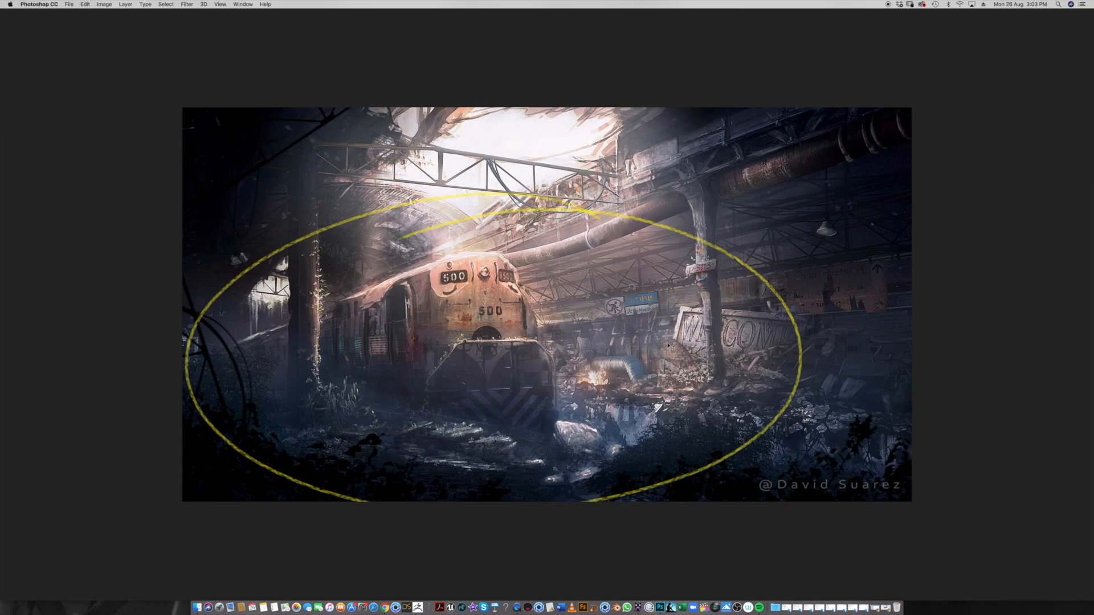
key(super+z)
Draw a yellow arrow from the train's front to a handwritten "3D" beside the broken sign, undoing the stray strokes around it
mouse_move(517, 373)
mouse_down()
mouse_move(747, 297)
mouse_move(753, 316)
mouse_move(744, 317)
mouse_up()
mouse_move(798, 285)
mouse_down()
mouse_move(819, 287)
mouse_move(798, 305)
mouse_move(828, 305)
mouse_up()
drag(826, 285, 830, 303)
drag(808, 255, 816, 267)
drag(823, 266, 841, 264)
drag(850, 262, 861, 260)
mouse_move(747, 198)
mouse_down()
mouse_move(601, 166)
mouse_move(365, 448)
mouse_move(810, 311)
mouse_up()
drag(649, 245, 678, 273)
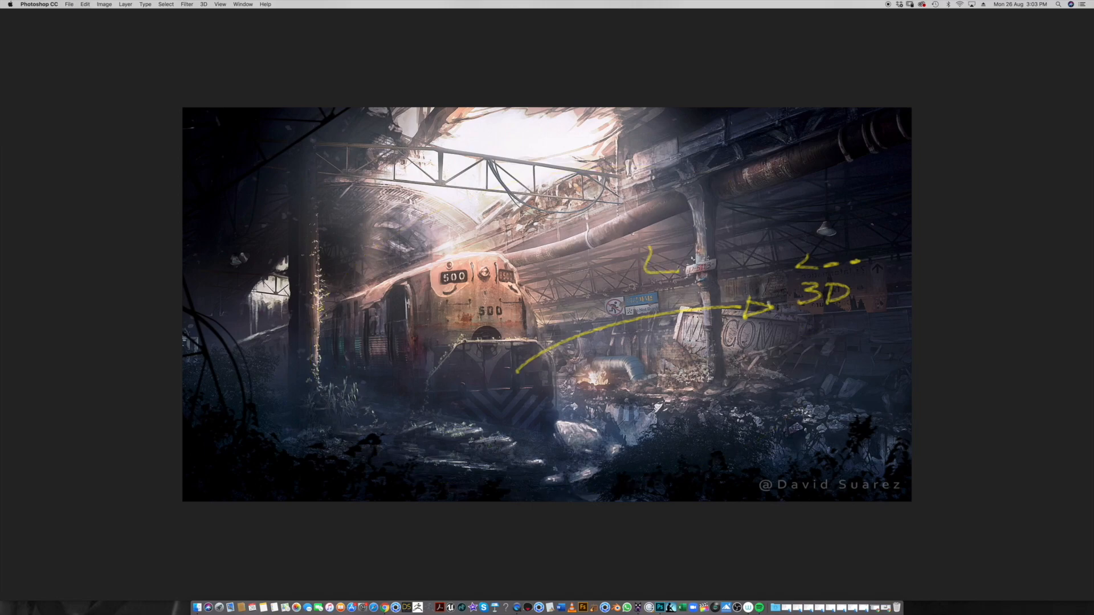
key(super+z)
key(super+z)
key(super+z)
Try curved strokes linking the "3D" note back to the top of the train
mouse_move(786, 258)
mouse_down()
mouse_move(595, 308)
mouse_move(523, 263)
mouse_up()
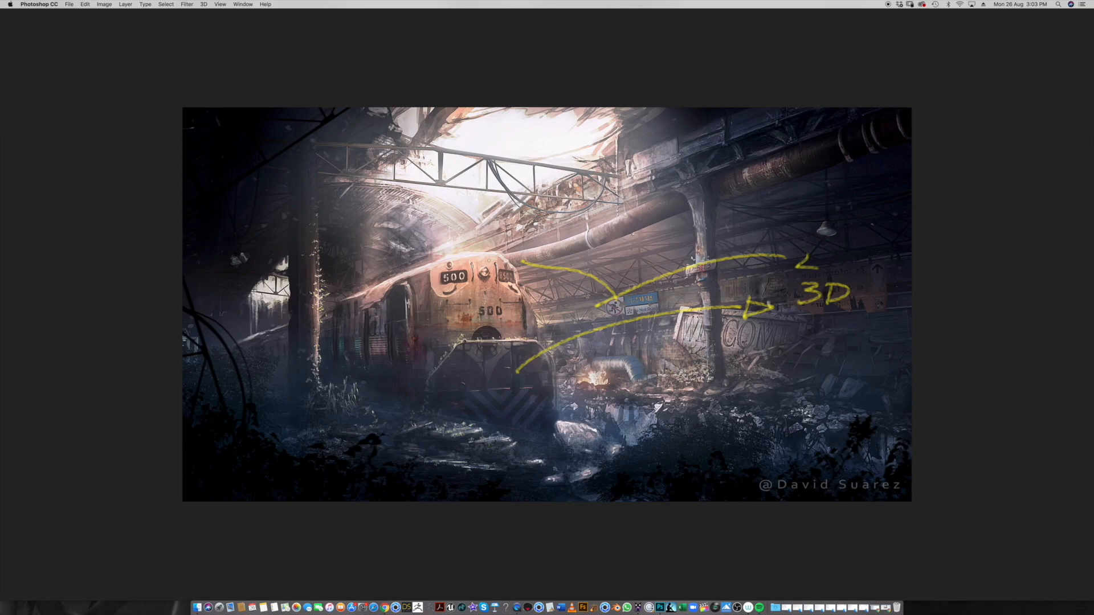
key(super+z)
key(super+z)
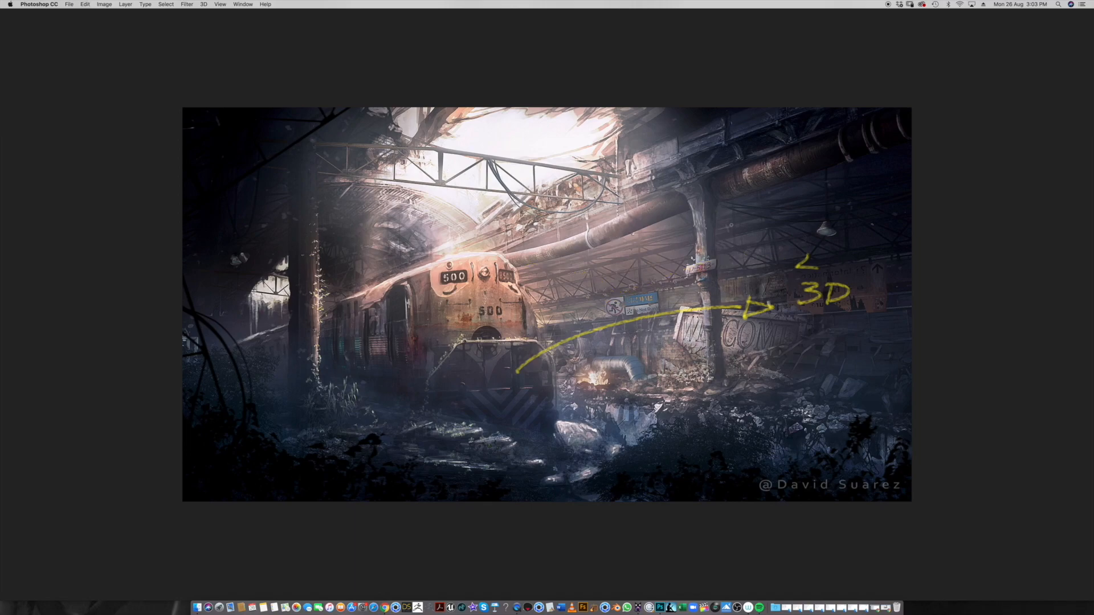
Sketch a yellow rectangle containing a horizontal line and a small crossed box above the "3D" note, undoing the extra strokes
mouse_move(728, 202)
mouse_down()
mouse_move(724, 255)
mouse_move(860, 254)
mouse_up()
mouse_move(721, 201)
mouse_down()
mouse_move(851, 202)
mouse_move(852, 260)
mouse_up()
mouse_move(740, 227)
mouse_down()
mouse_move(766, 225)
mouse_move(753, 219)
mouse_move(749, 239)
mouse_move(849, 233)
mouse_up()
drag(735, 233, 842, 233)
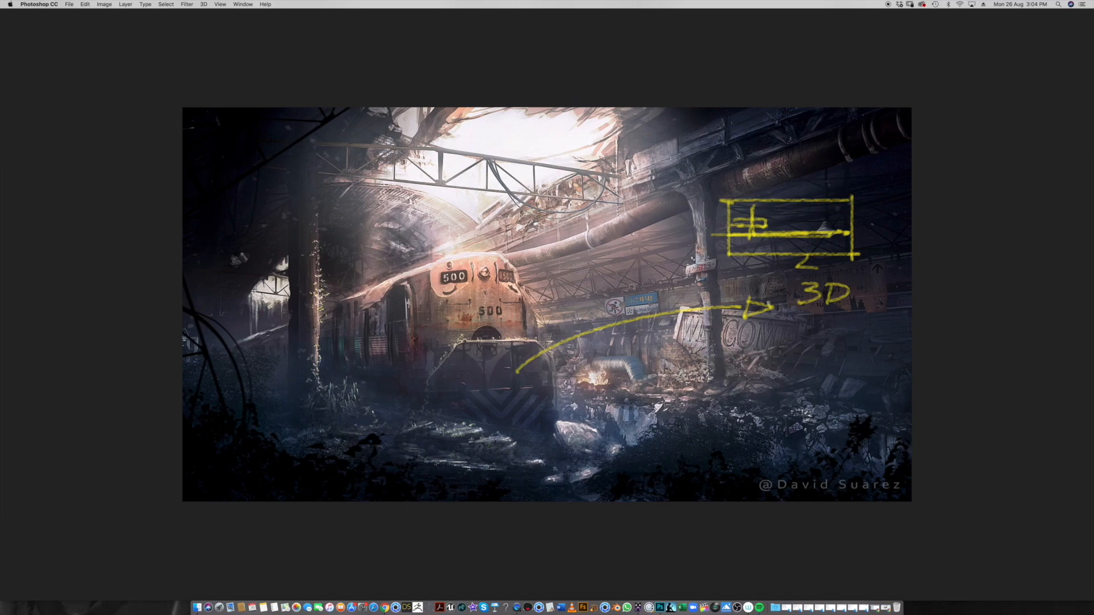
key(super+z)
key(super+z)
key(super+z)
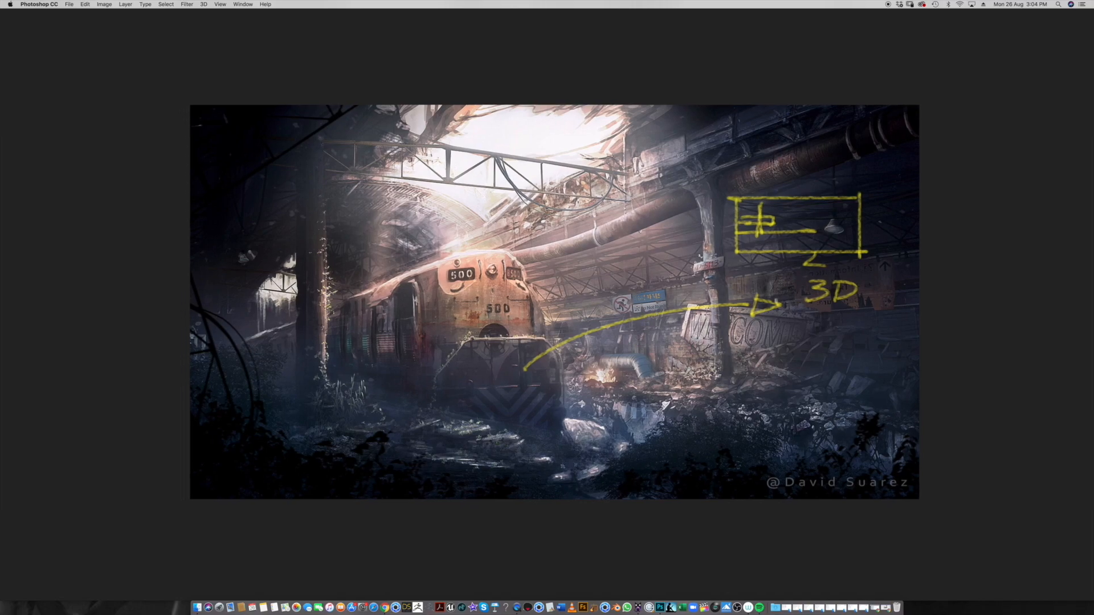
drag(570, 271, 579, 308)
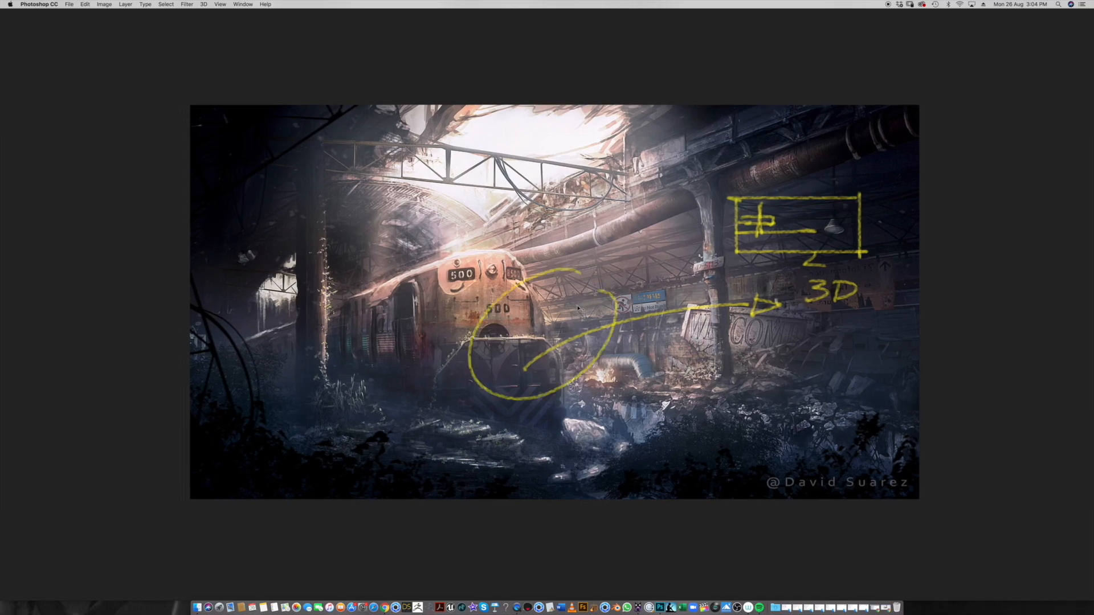
key(super+z)
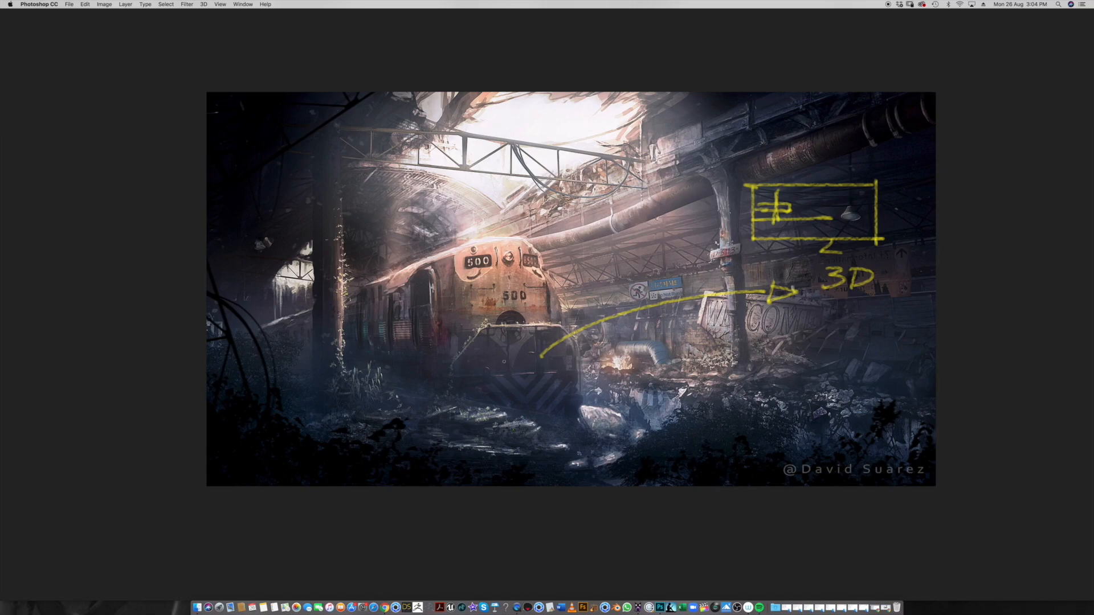
Write "I / C" in yellow on the train's front and join the two letters with a curve underneath
mouse_move(474, 363)
mouse_down()
mouse_move(500, 361)
mouse_move(481, 382)
mouse_up()
mouse_move(465, 387)
mouse_down()
mouse_move(495, 380)
mouse_move(513, 402)
mouse_up()
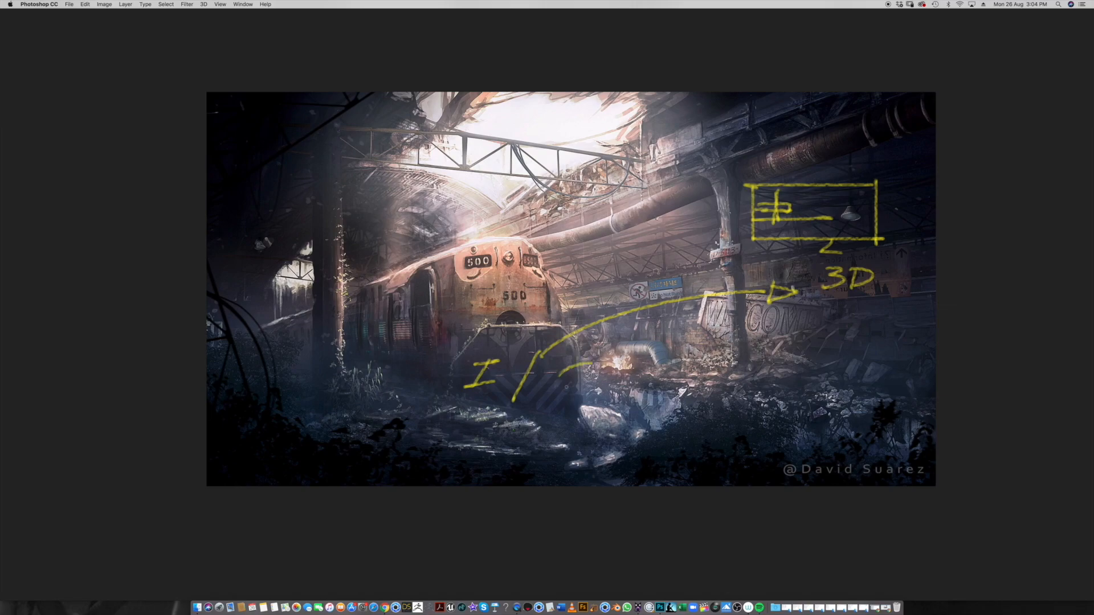
mouse_move(571, 371)
mouse_down()
mouse_move(533, 414)
mouse_move(493, 389)
mouse_move(544, 412)
mouse_move(560, 400)
mouse_up()
key(super+z)
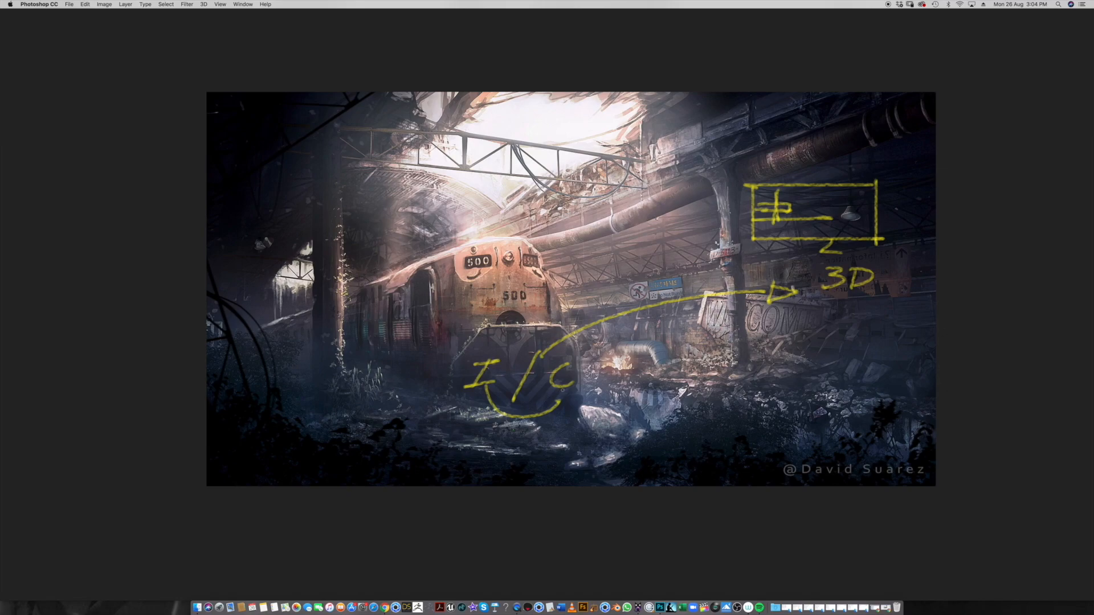
Add an arrowhead under the "C", circle the "I", and draw a large looping arrow from the "I" round to the "C"
drag(570, 395, 551, 388)
mouse_move(481, 354)
mouse_down()
mouse_move(485, 401)
mouse_move(450, 362)
mouse_move(496, 406)
mouse_move(485, 348)
mouse_up()
key(super+z)
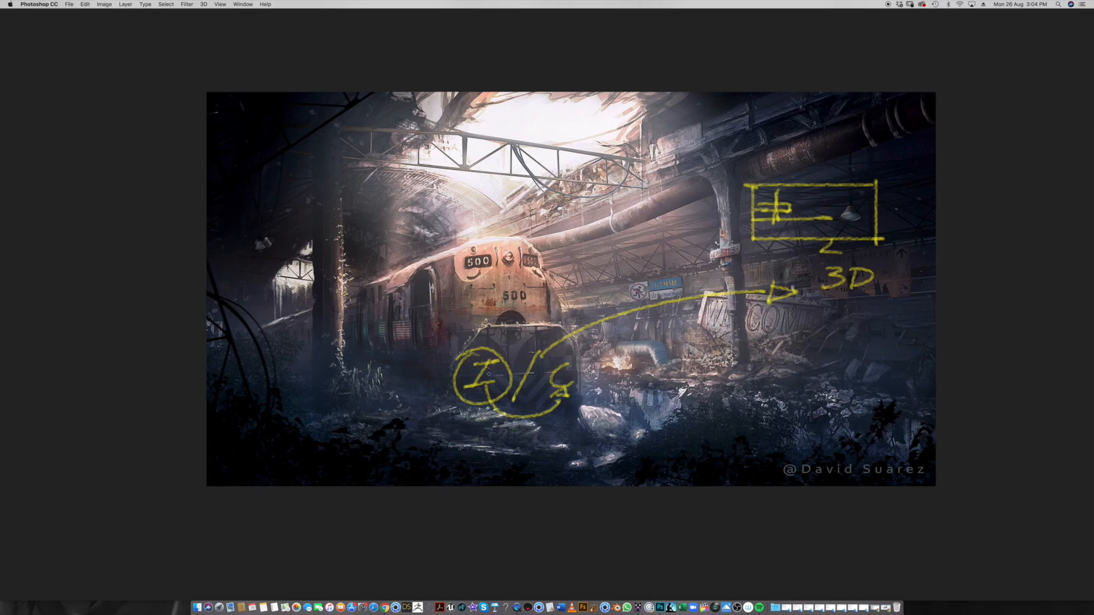
mouse_move(473, 356)
mouse_down()
mouse_move(435, 371)
mouse_move(460, 459)
mouse_move(607, 406)
mouse_move(574, 391)
mouse_up()
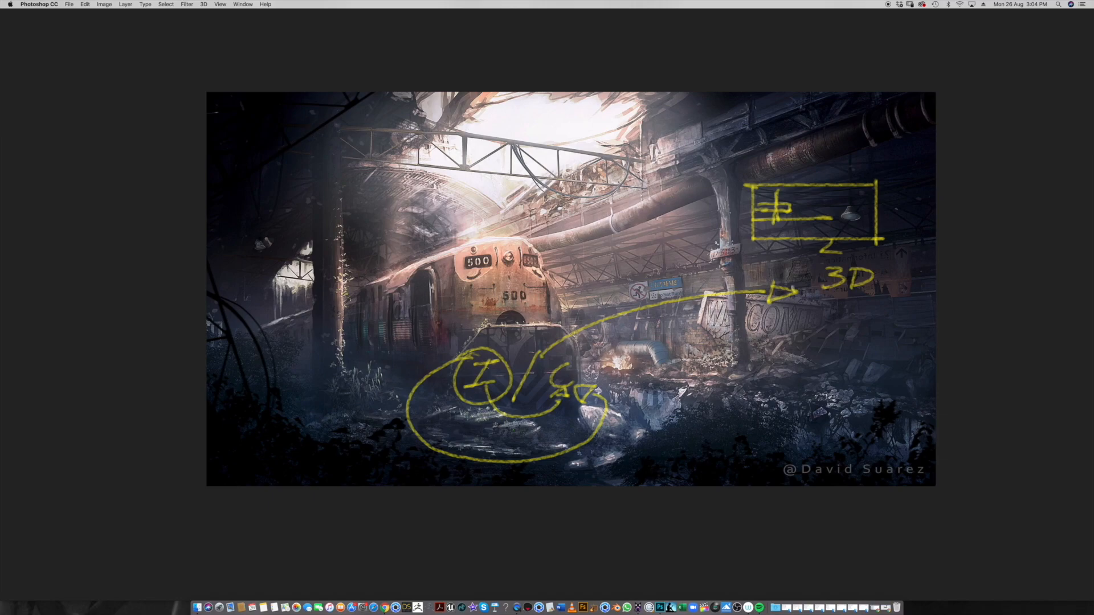
Sketch trial yellow box and diagonal shapes over the rubble and foreground below the broken sign
scroll(570, 285, right, 3)
scroll(570, 285, down, 2)
mouse_move(639, 362)
mouse_down()
mouse_move(640, 414)
mouse_move(729, 410)
mouse_move(721, 361)
mouse_up()
drag(641, 368, 724, 410)
drag(721, 362, 721, 422)
mouse_move(635, 323)
mouse_down()
mouse_move(635, 357)
mouse_move(734, 348)
mouse_up()
mouse_move(630, 310)
mouse_down()
mouse_move(725, 346)
mouse_move(730, 311)
mouse_up()
drag(724, 330, 723, 363)
mouse_move(668, 328)
mouse_down()
mouse_move(684, 400)
mouse_move(694, 403)
mouse_up()
Undo the box sketches, the circle around the "I", and the looping arrow and arrowheads near the "C"
key(ctrl+z)
key(ctrl+z)
key(ctrl+z)
key(ctrl+z)
key(ctrl+z)
key(ctrl+z)
key(ctrl+z)
key(ctrl+z)
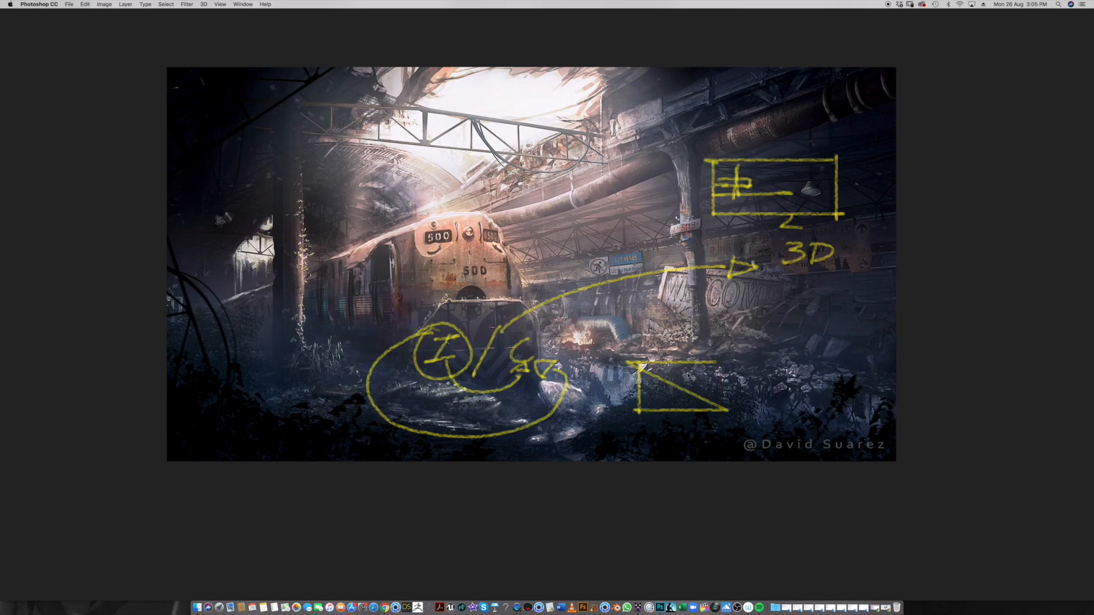
key(ctrl+z)
key(ctrl+z)
key(ctrl+z)
key(ctrl+z)
key(ctrl+z)
key(ctrl+z)
key(ctrl+z)
key(ctrl+z)
key(ctrl+z)
key(ctrl+z)
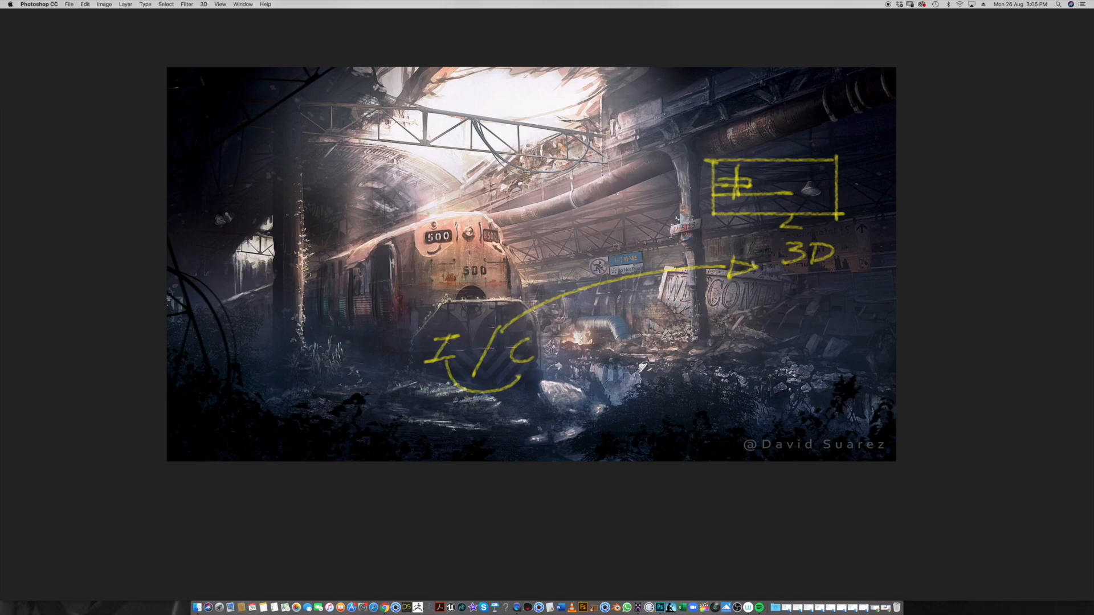
Write "Concept Art" in the lower foreground, draw an arrow from it to the "C", and extend another arrow from the "C" into the rubble
mouse_move(684, 399)
mouse_down()
mouse_move(803, 413)
mouse_move(831, 406)
mouse_up()
click(789, 411)
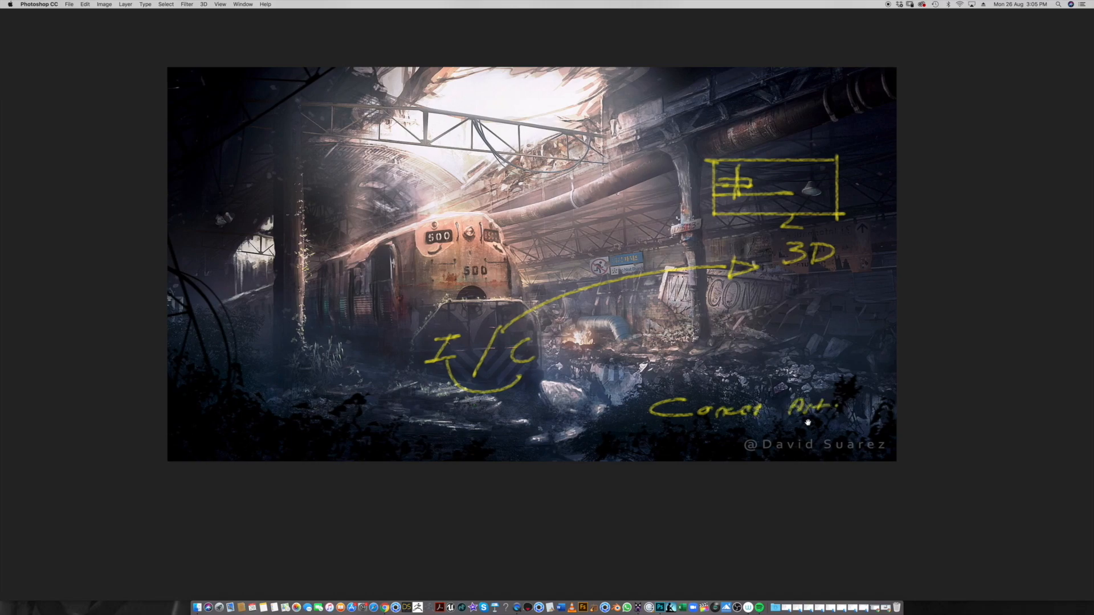
click(835, 408)
mouse_move(650, 410)
mouse_down()
mouse_move(574, 444)
mouse_move(479, 404)
mouse_up()
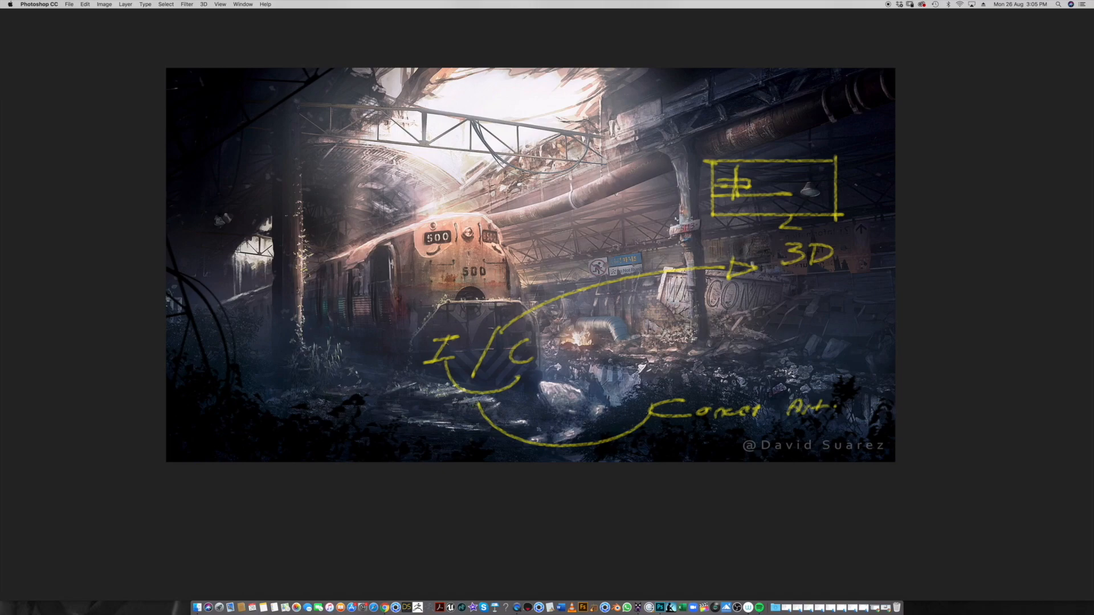
key(super+z)
mouse_move(654, 406)
mouse_down()
mouse_move(557, 422)
mouse_move(562, 369)
mouse_move(546, 363)
mouse_move(561, 369)
mouse_move(549, 368)
mouse_move(627, 335)
mouse_move(684, 352)
mouse_up()
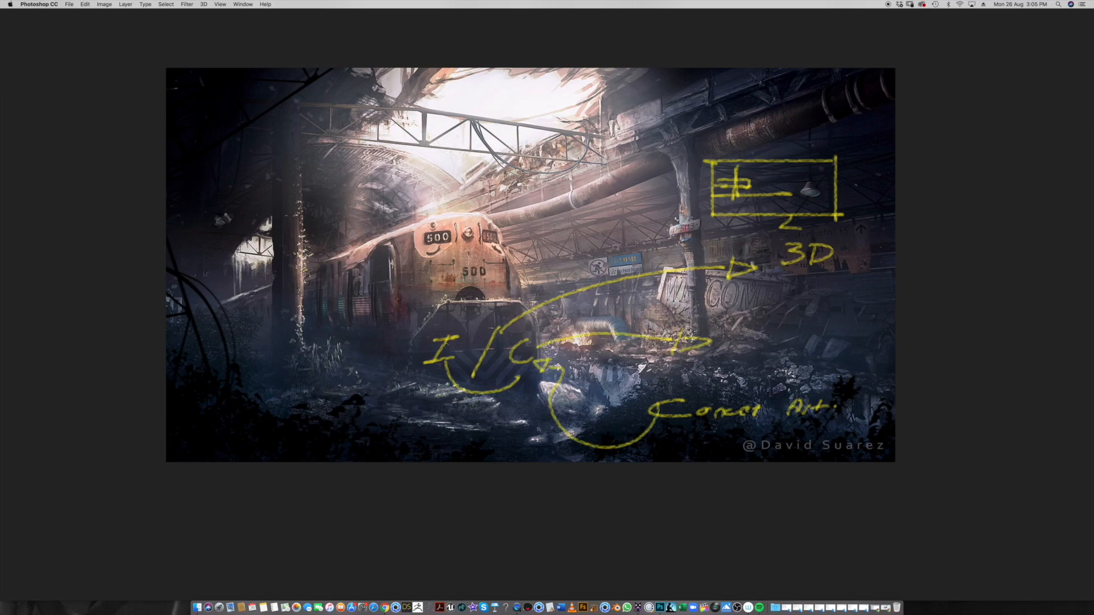
Draw an arching arrow from the burning debris over the rubble and sketch a small yellow box below the "3D" note
mouse_move(353, 242)
mouse_down()
mouse_move(250, 365)
mouse_move(422, 216)
mouse_up()
key(super+z)
mouse_move(615, 333)
mouse_down()
mouse_move(673, 305)
mouse_move(789, 352)
mouse_move(783, 338)
mouse_up()
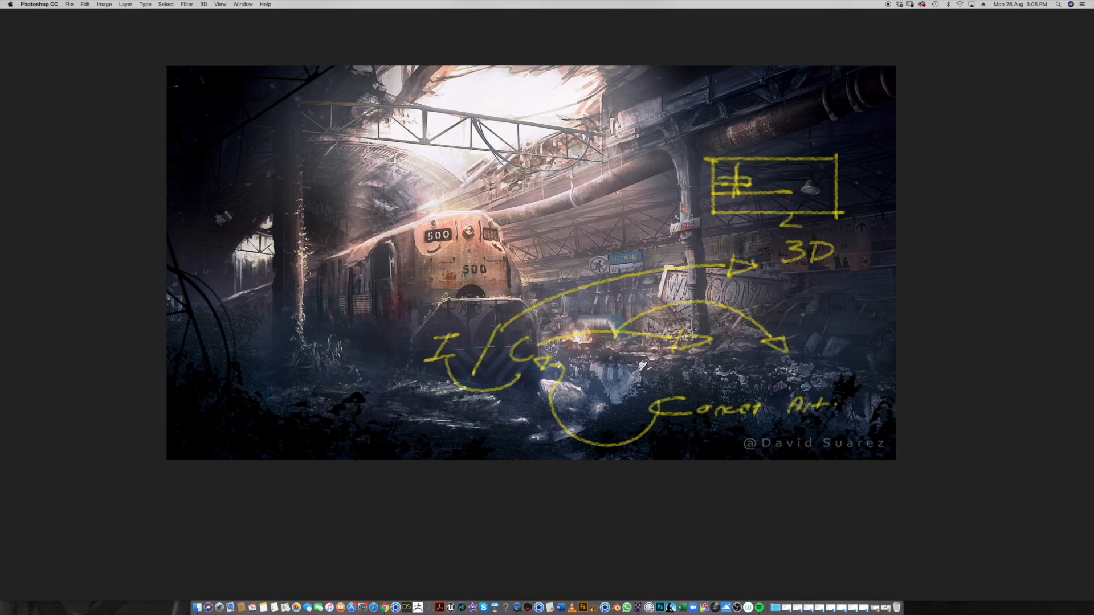
mouse_move(792, 317)
mouse_down()
mouse_move(792, 292)
mouse_move(892, 281)
mouse_up()
key(super+z)
drag(803, 295, 800, 328)
drag(793, 297, 850, 297)
mouse_move(800, 328)
mouse_down()
mouse_move(851, 330)
mouse_move(849, 296)
mouse_up()
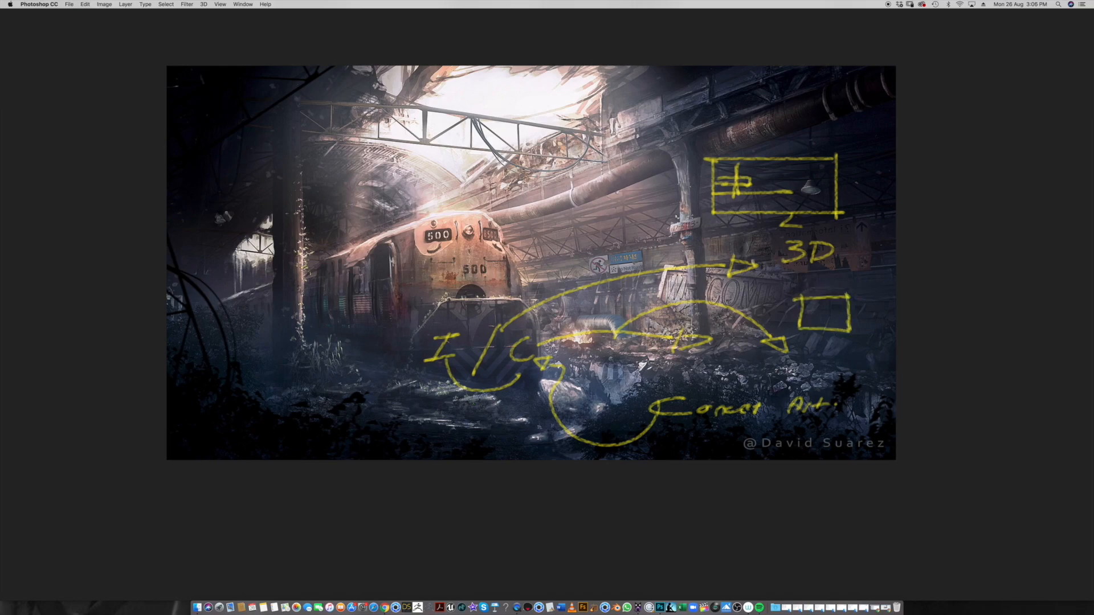
Mark temporary strokes across the foreground, the train and the dark pillar area, undoing each one
mouse_move(376, 377)
mouse_down()
mouse_move(672, 408)
mouse_move(683, 419)
mouse_up()
key(super+z)
drag(414, 398, 369, 320)
key(super+z)
mouse_move(515, 237)
mouse_down()
mouse_move(449, 230)
mouse_move(455, 249)
mouse_up()
key(super+z)
drag(226, 269, 332, 241)
key(super+z)
Clear all the yellow annotations from the painting and create a new layer
key(Delete)
key(shift+super+n)
key(Return)
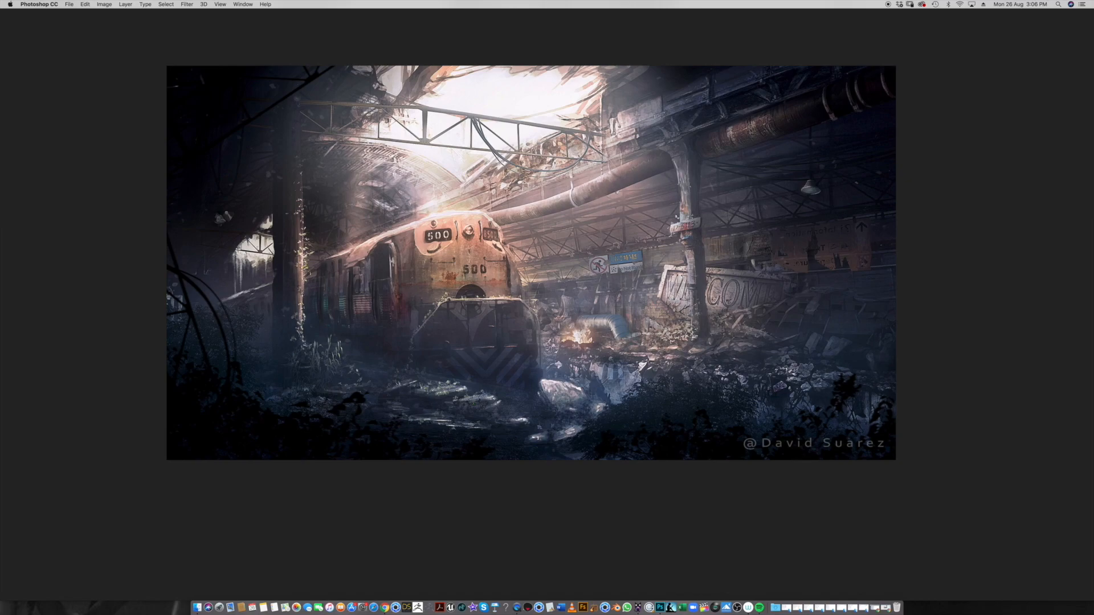
Frame the pillar and broken sign with a yellow rectangle and undo the extra strokes inside it
drag(602, 354, 568, 358)
mouse_move(626, 208)
mouse_down()
mouse_move(771, 218)
mouse_move(773, 300)
mouse_move(581, 298)
mouse_move(611, 300)
mouse_move(627, 208)
mouse_move(654, 281)
mouse_move(703, 281)
mouse_up()
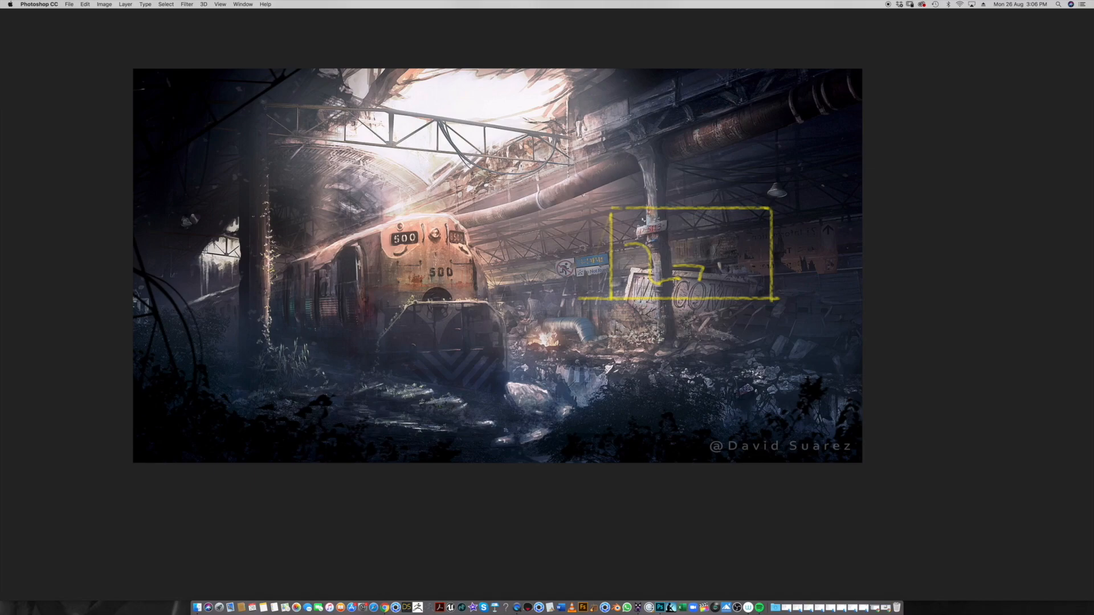
key(super+z)
key(super+z)
Leave full screen, enlarge the station photo to 200% in a wider window, and place the yellow locomotive photo below the painting
key(f)
key(f)
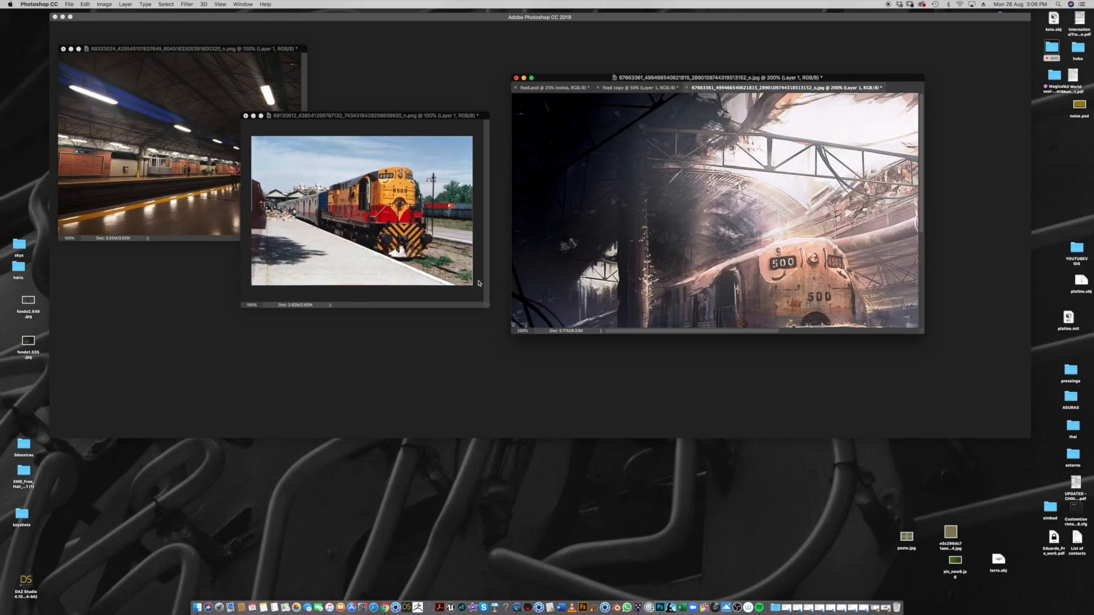
key(super+plus)
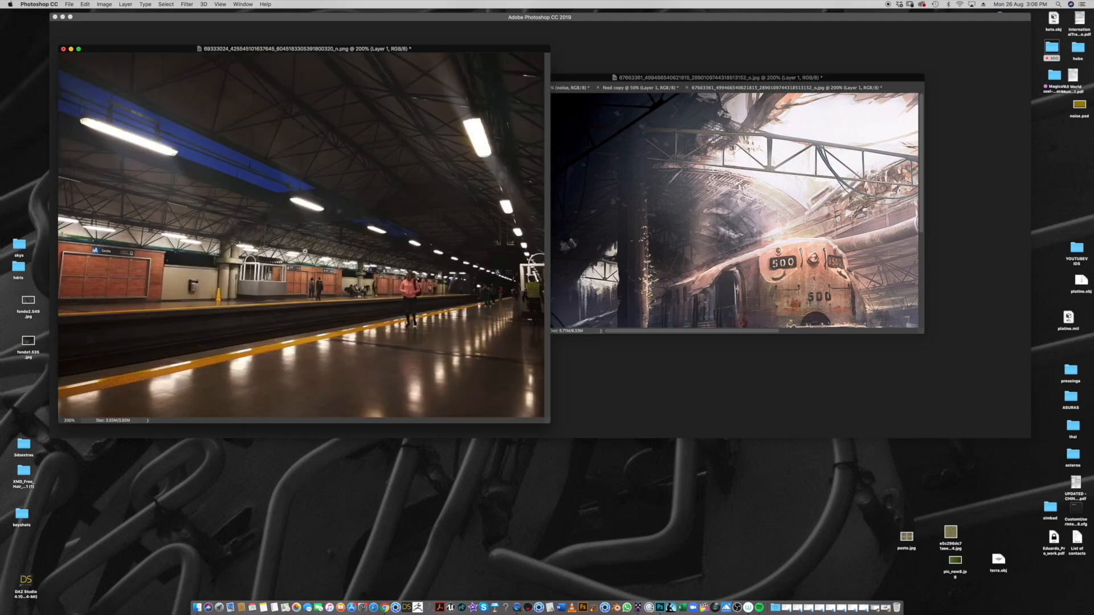
drag(549, 422, 452, 393)
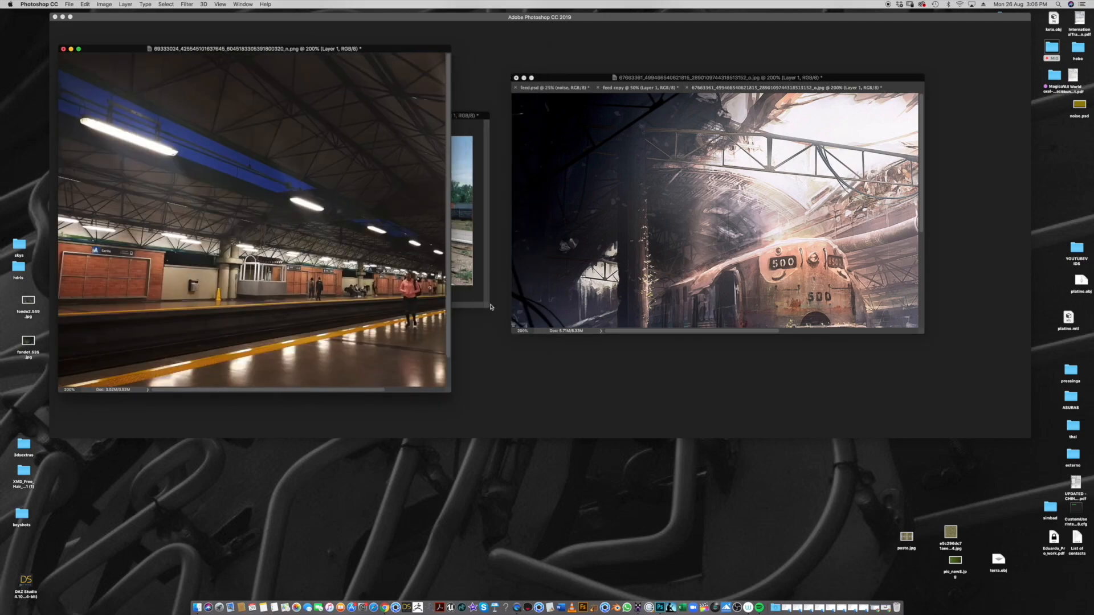
click(472, 117)
drag(473, 117, 877, 295)
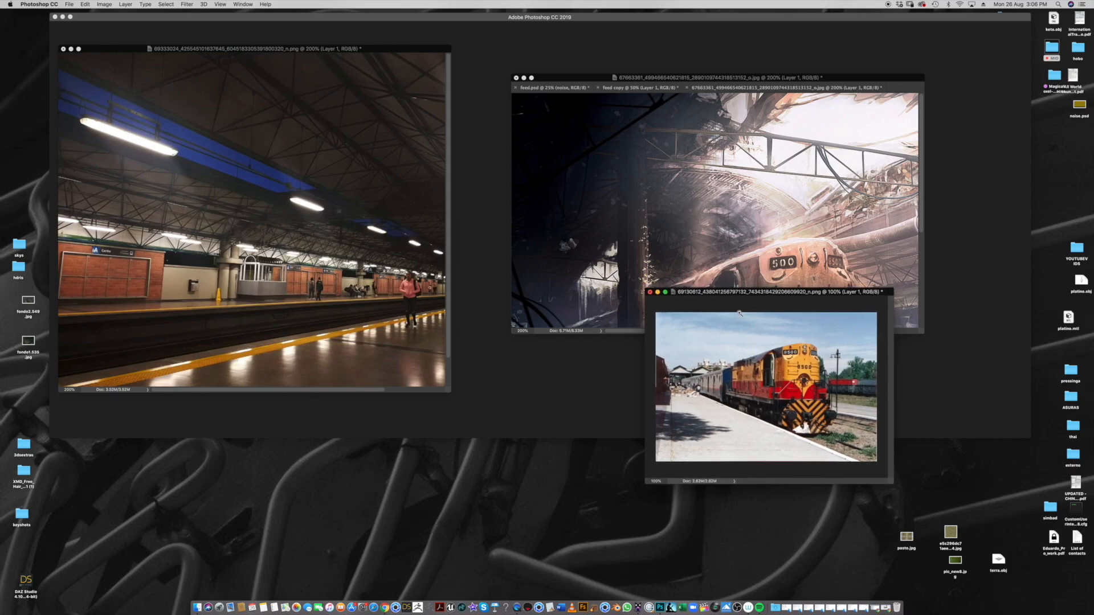
drag(453, 392, 677, 397)
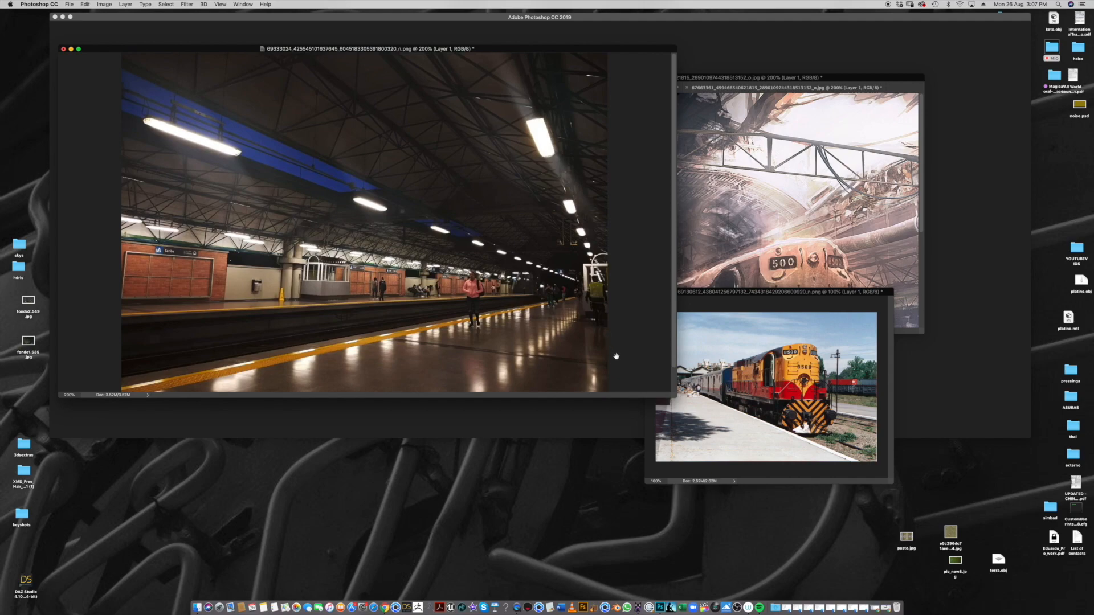
scroll(612, 342, down, 2)
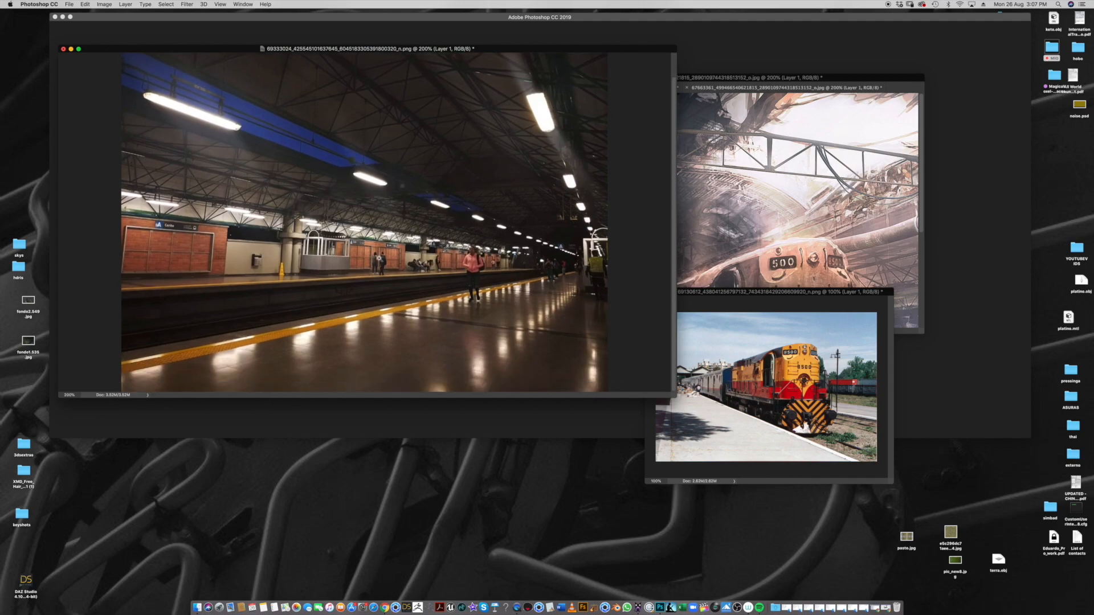
click(729, 338)
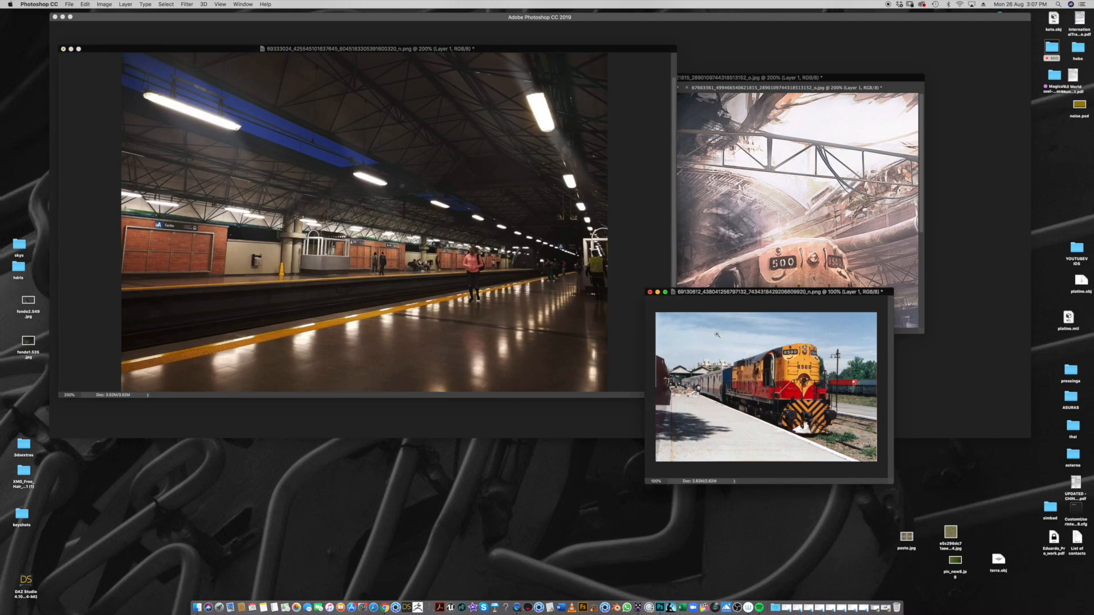
click(601, 332)
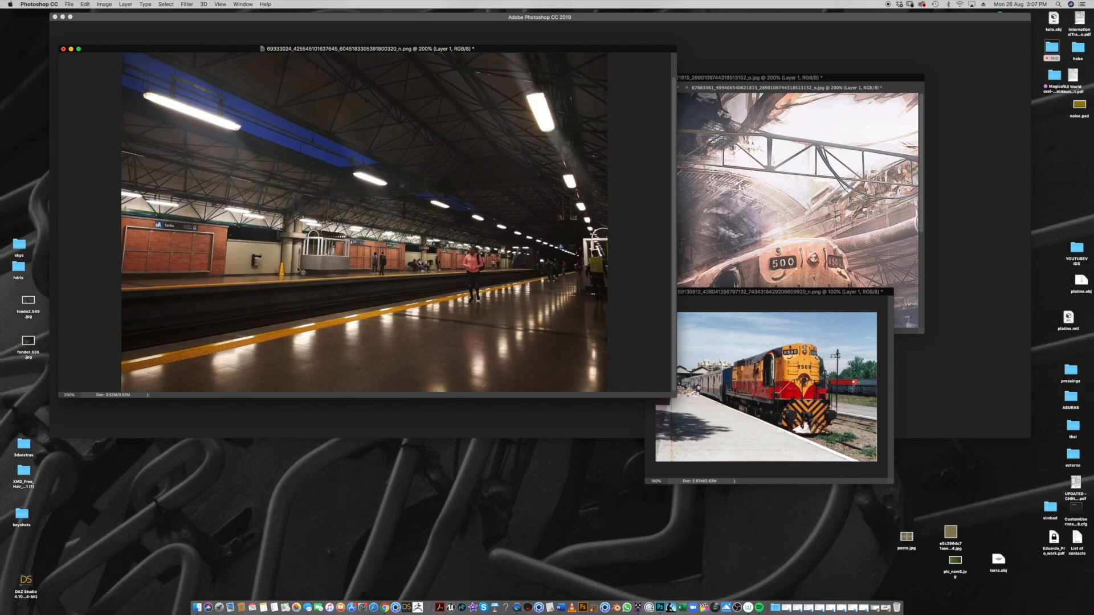
Bring the train station painting to the front, set its zoom to about 123%, and enlarge its window to fit
click(741, 233)
scroll(797, 238, down, 5)
scroll(796, 238, right, 4)
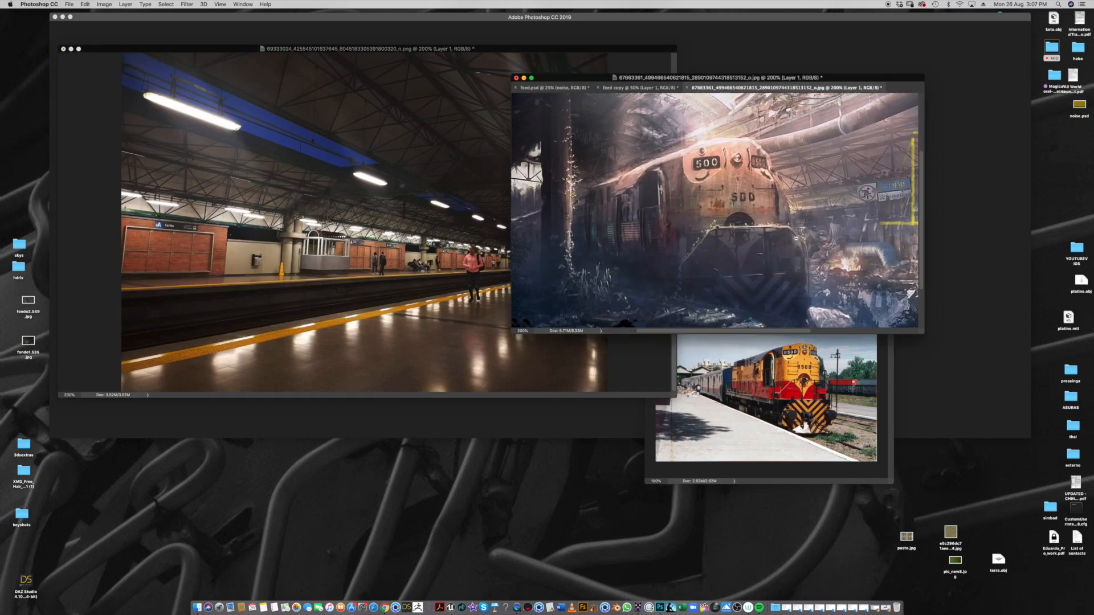
scroll(796, 238, down, 6)
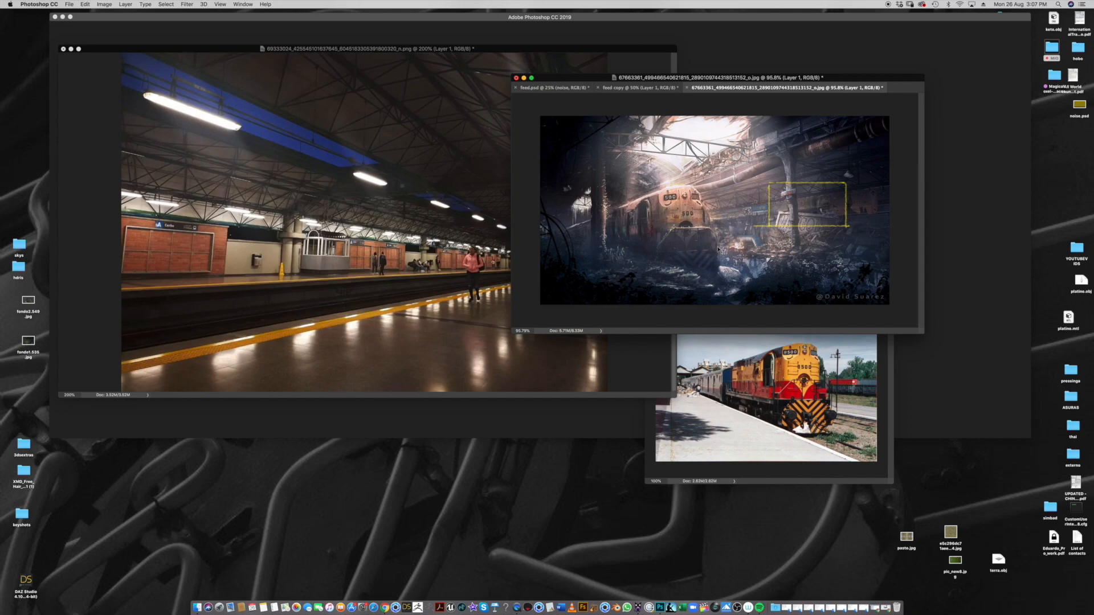
drag(732, 263, 839, 299)
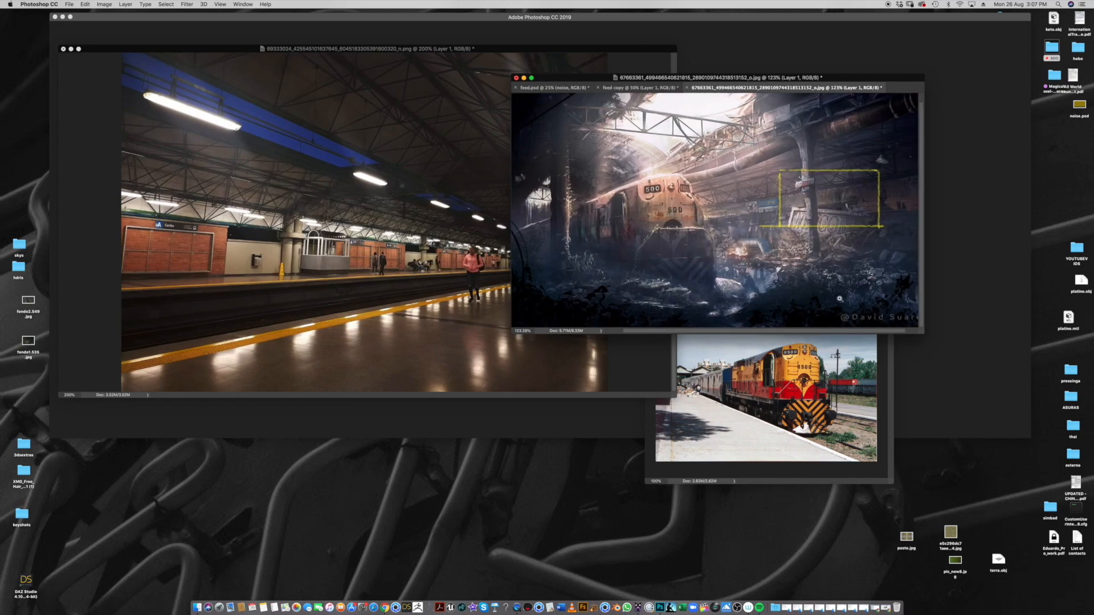
drag(924, 333, 953, 369)
Draw sweeping yellow curves across the ground before the train and circle the small mark at their upper end
mouse_move(810, 320)
mouse_down()
mouse_move(808, 335)
mouse_move(821, 329)
mouse_move(607, 299)
mouse_move(639, 273)
mouse_move(634, 282)
mouse_up()
mouse_move(618, 328)
mouse_down()
mouse_move(669, 292)
mouse_move(805, 316)
mouse_move(838, 339)
mouse_move(790, 311)
mouse_up()
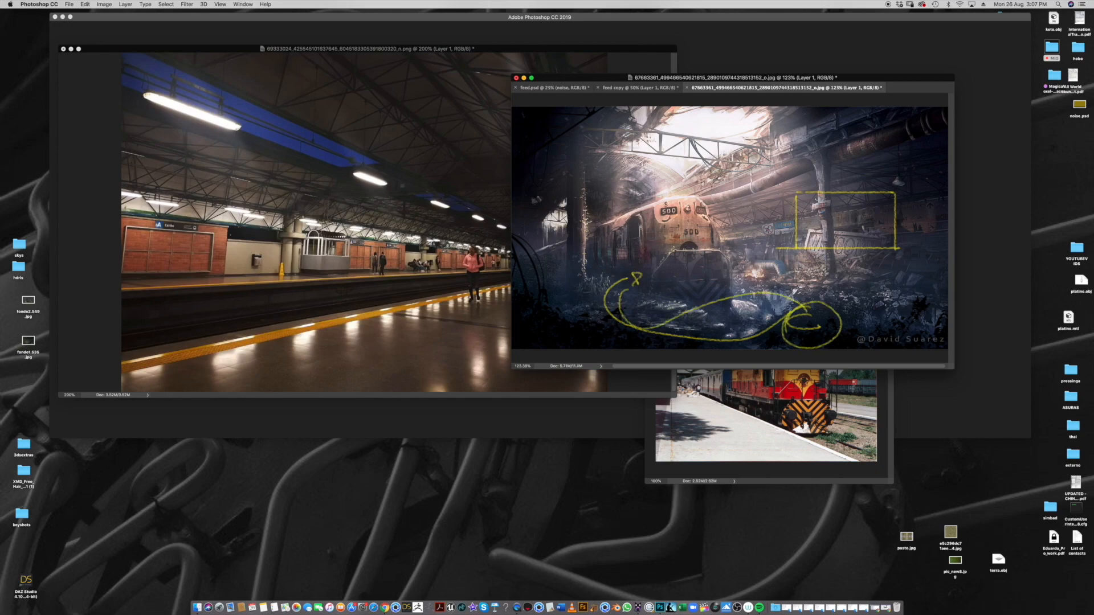
key(super+z)
mouse_move(624, 263)
mouse_down()
mouse_move(617, 288)
mouse_move(704, 281)
mouse_move(820, 301)
mouse_up()
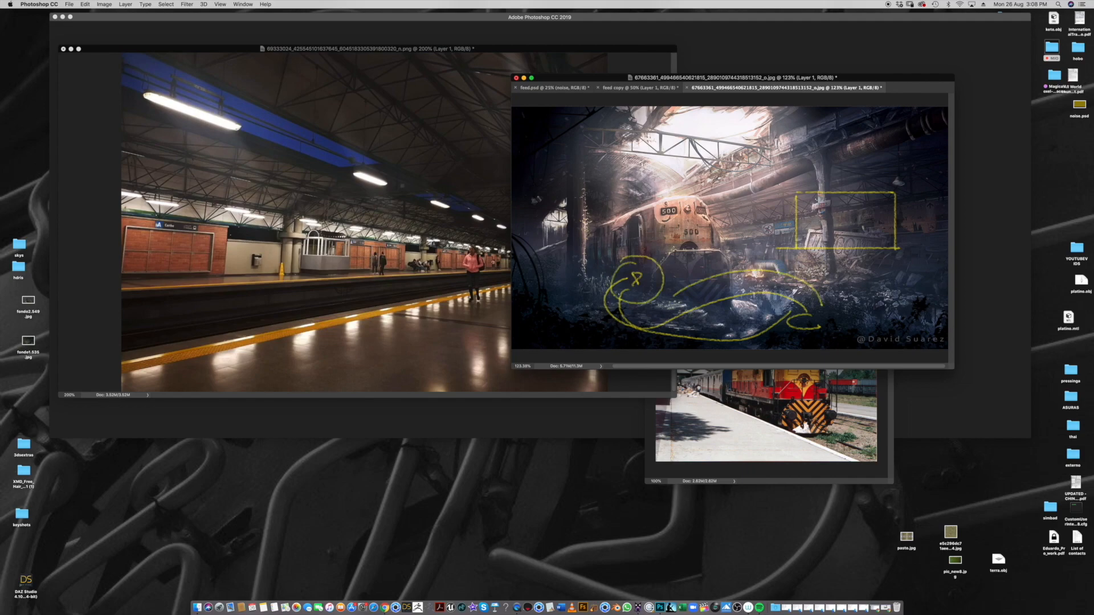
Undo the upper ground curve, try a yellow circle with a cross on the train's lower front, and undo those strokes
key(ctrl+z)
mouse_move(689, 263)
mouse_down()
mouse_move(688, 296)
mouse_move(711, 277)
mouse_up()
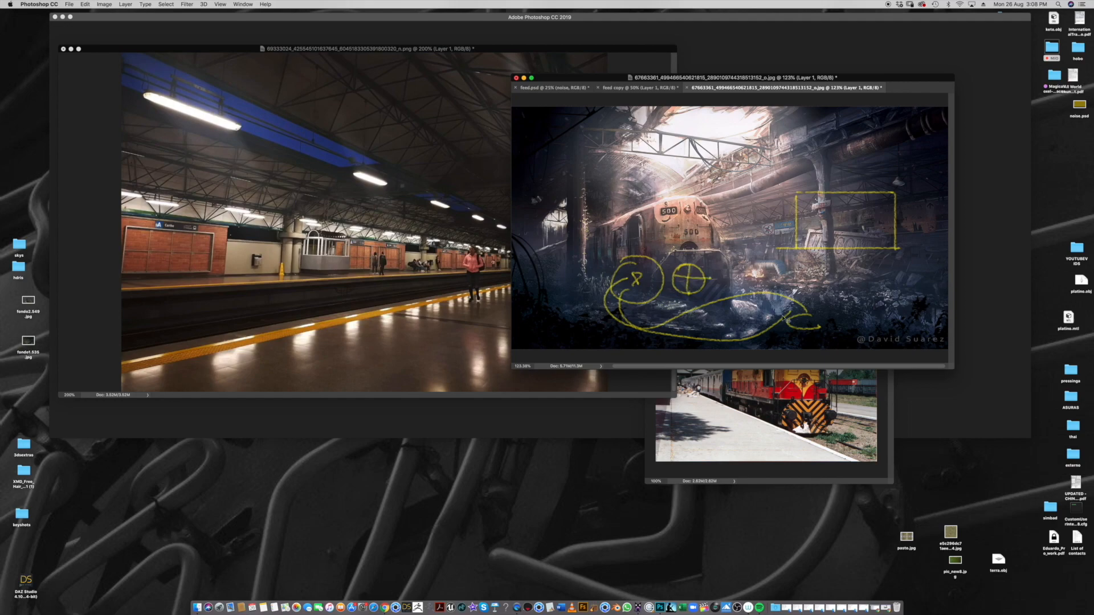
key(ctrl+z)
key(ctrl+z)
key(ctrl+z)
Try the upper ground curve again, undo it, and draw a large yellow ellipse around the train and the ground before it
mouse_move(661, 297)
mouse_down()
mouse_move(730, 273)
mouse_move(822, 306)
mouse_up()
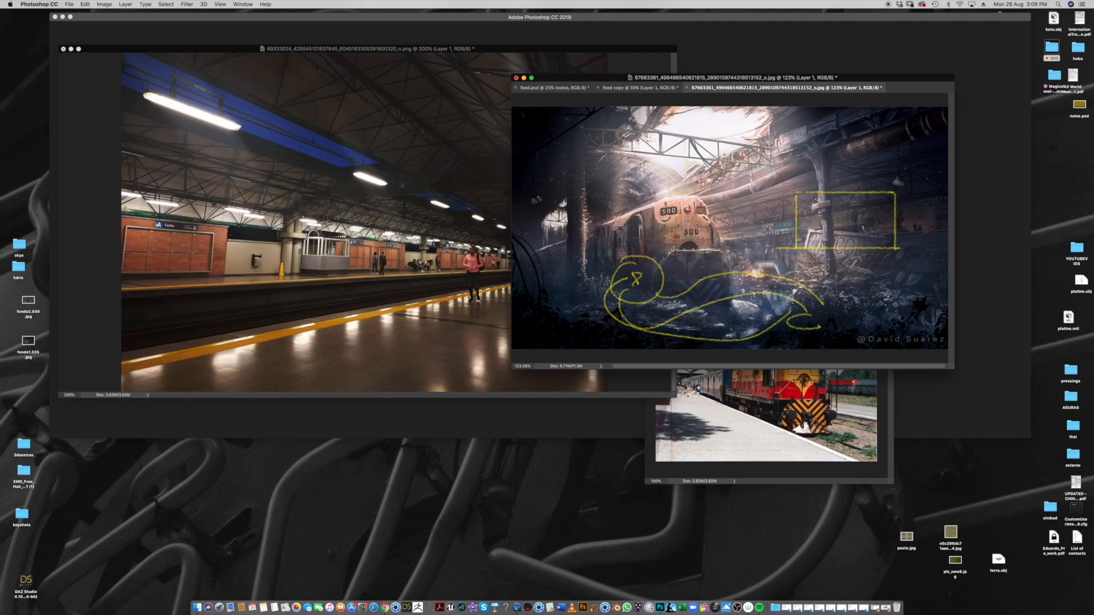
key(super+z)
mouse_move(672, 287)
mouse_down()
mouse_move(741, 336)
mouse_move(598, 239)
mouse_move(627, 285)
mouse_up()
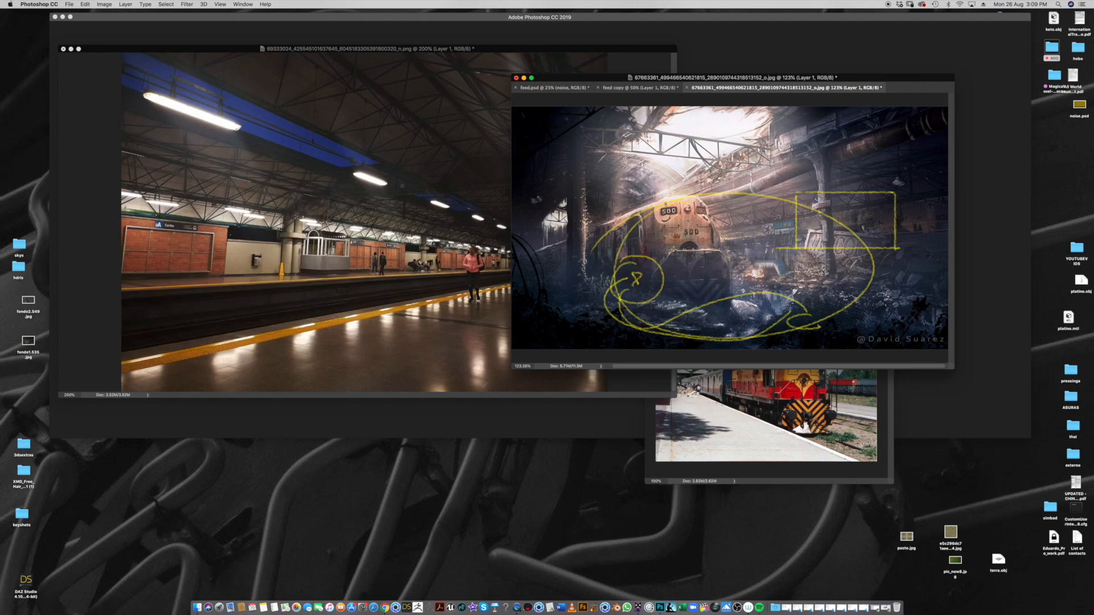
Bring the locomotive and station photos to the front and check the station photo's pixel dimensions in Image Size
click(490, 309)
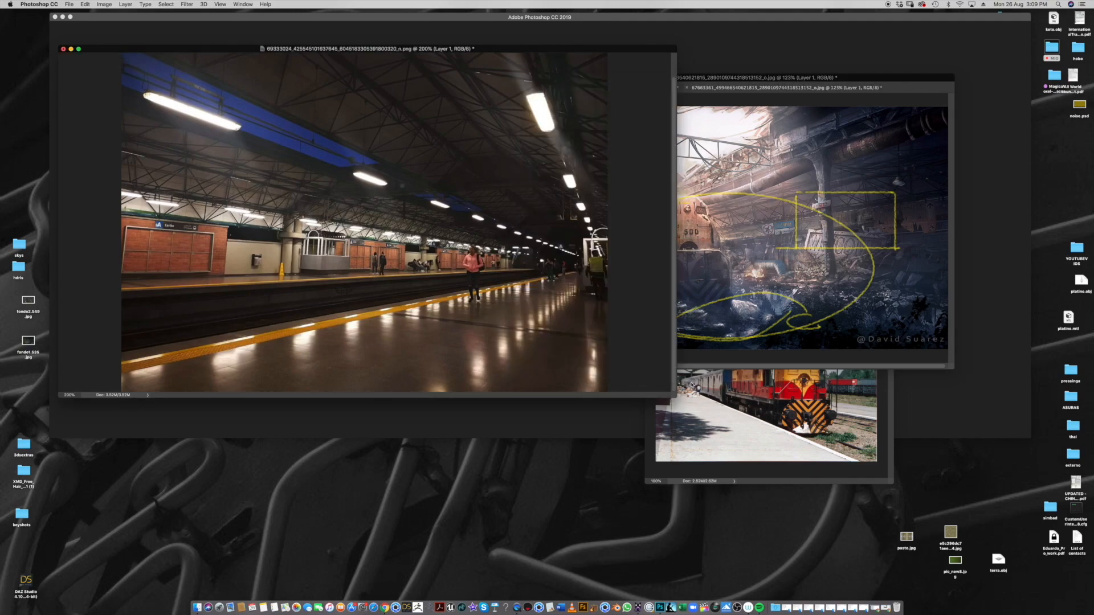
click(692, 385)
click(611, 351)
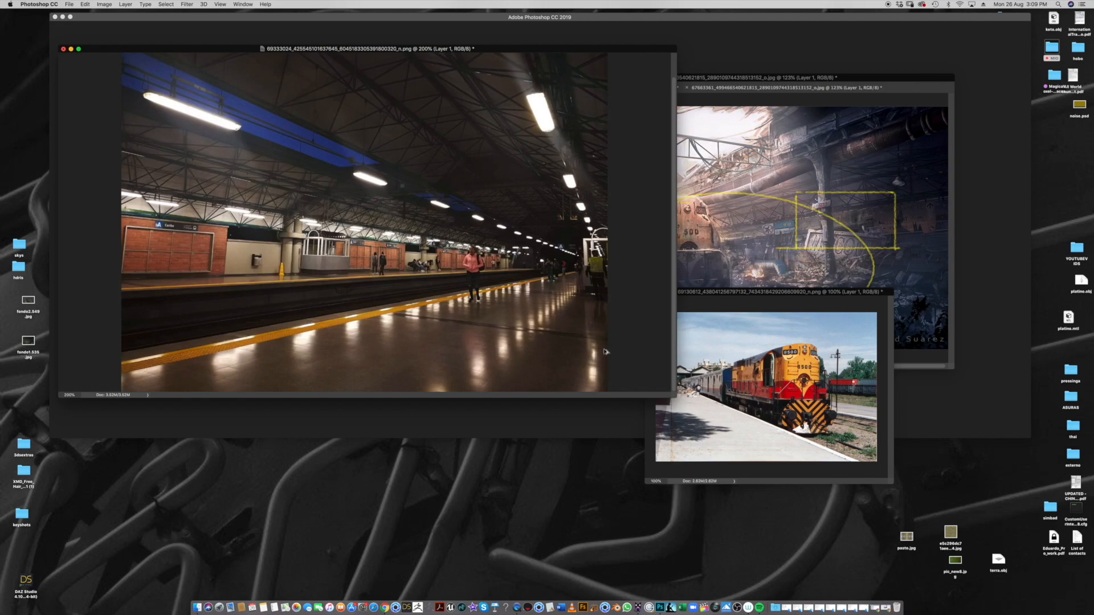
key(super+alt+i)
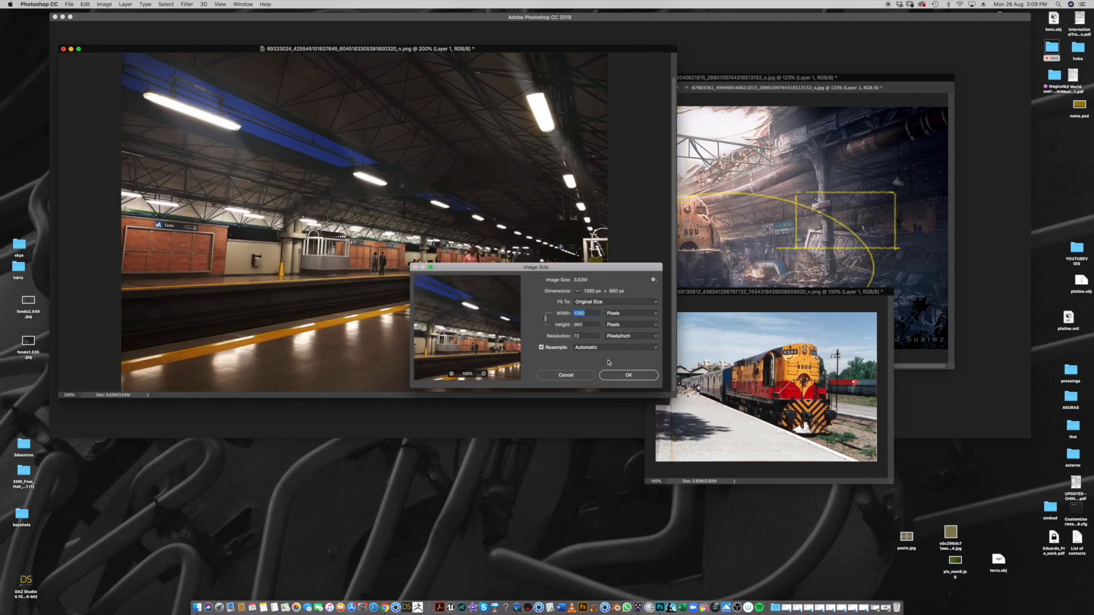
click(612, 374)
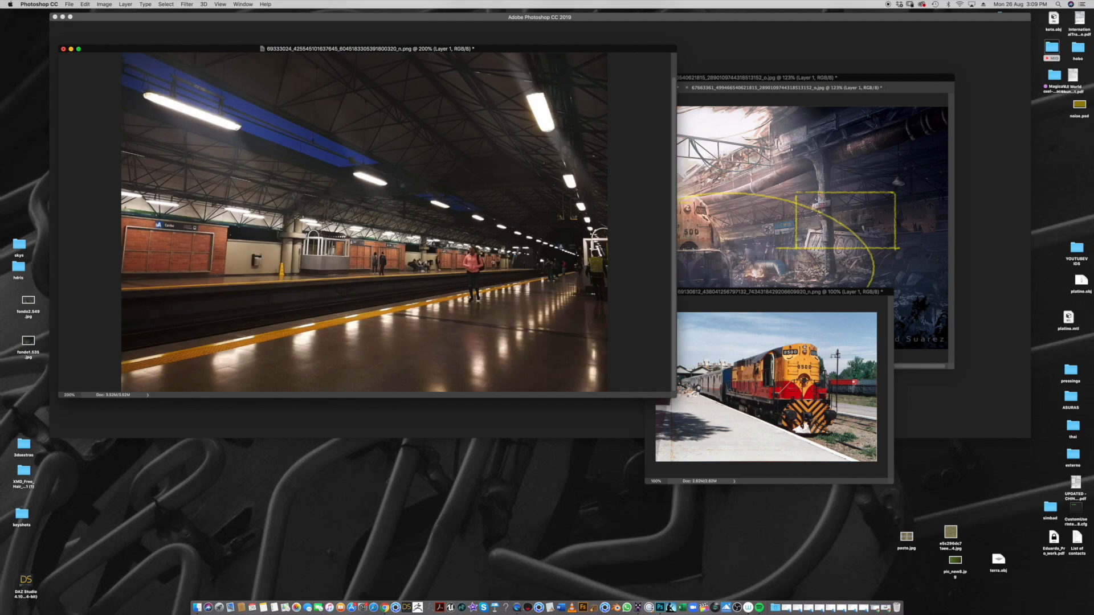
Show the station photo full screen with a new empty layer and set the brush colour to teal
key(f)
key(f)
key(Escape)
key(Tab)
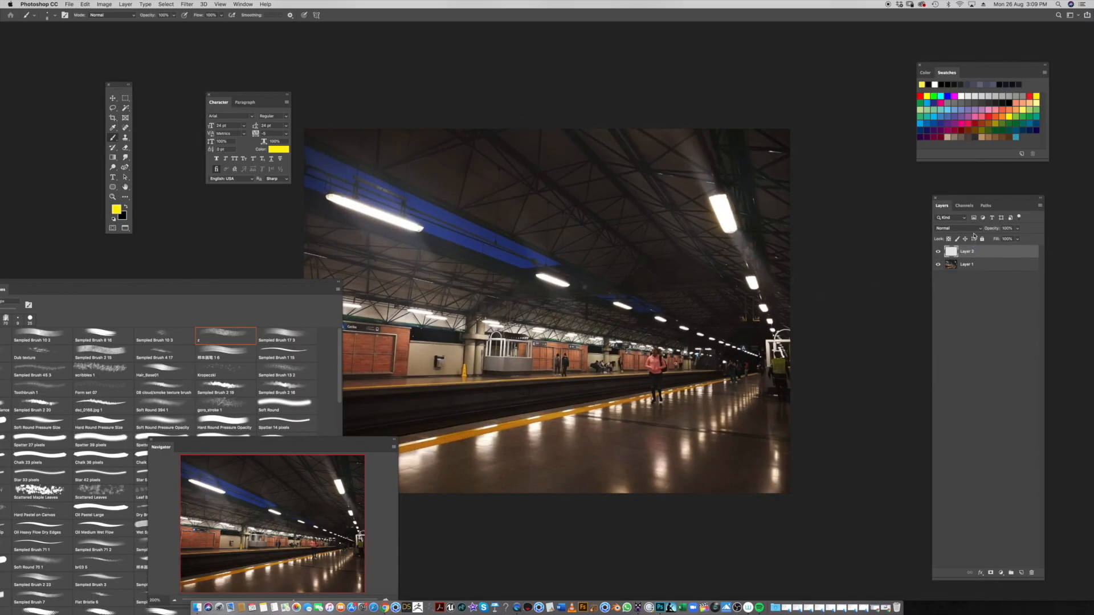
click(1017, 135)
key(Tab)
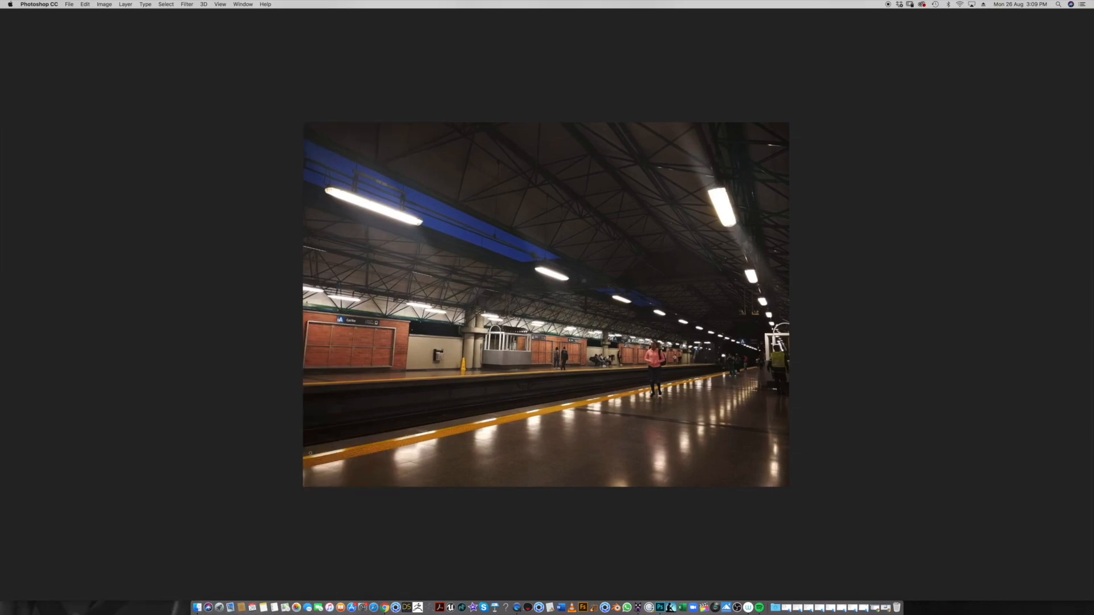
Trace the platform edge along the tracks in teal and sweep arcs across the roof, undoing the stray strokes
drag(507, 411, 600, 393)
key(super+z)
mouse_move(303, 440)
mouse_down()
mouse_move(683, 377)
mouse_move(789, 387)
mouse_move(798, 420)
mouse_move(772, 491)
mouse_up()
mouse_move(632, 481)
mouse_down()
mouse_move(650, 419)
mouse_move(681, 450)
mouse_up()
key(super+z)
mouse_move(674, 371)
mouse_down()
mouse_move(623, 364)
mouse_move(520, 282)
mouse_move(360, 294)
mouse_move(483, 367)
mouse_move(704, 228)
mouse_move(773, 244)
mouse_up()
mouse_move(556, 336)
mouse_down()
mouse_move(712, 259)
mouse_move(789, 251)
mouse_up()
key(super+z)
Sketch a teal train outline receding along the tracks, with vertical edges and an arrow at its base
mouse_move(553, 378)
mouse_down()
mouse_move(558, 344)
mouse_move(535, 373)
mouse_move(534, 295)
mouse_move(614, 302)
mouse_up()
key(super+z)
mouse_move(537, 300)
mouse_down()
mouse_move(608, 308)
mouse_move(605, 368)
mouse_up()
drag(539, 381, 603, 379)
drag(583, 307, 710, 331)
key(super+z)
mouse_move(711, 335)
mouse_down()
mouse_move(711, 363)
mouse_move(714, 336)
mouse_move(718, 362)
mouse_move(724, 336)
mouse_move(746, 368)
mouse_up()
drag(573, 383, 548, 384)
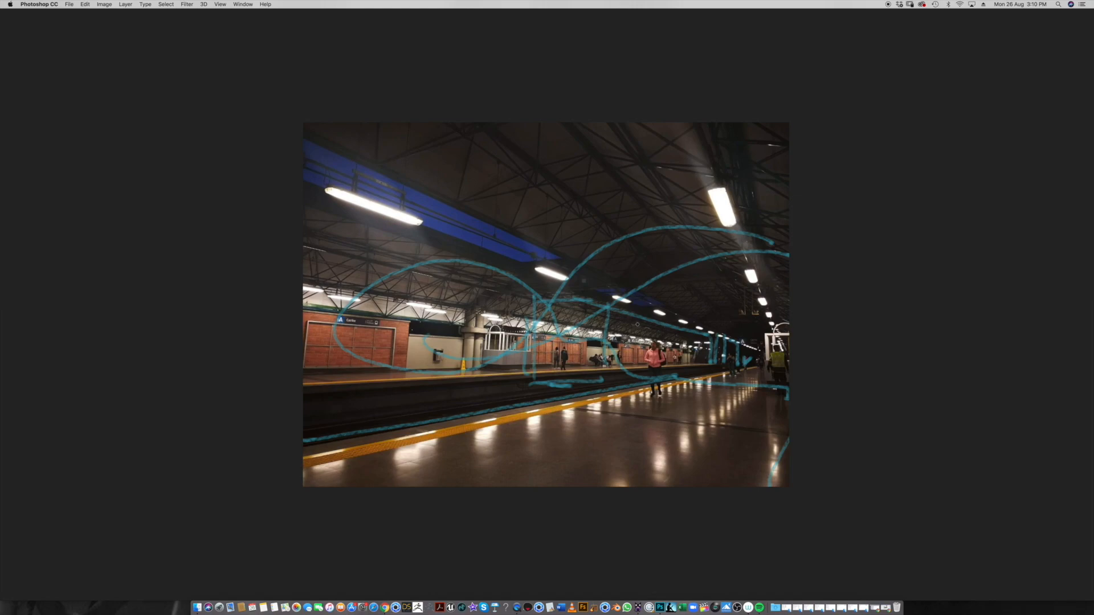
Draw a circled teal question mark on the dark ceiling, with arrows pointing outward to both sides
mouse_move(550, 190)
mouse_down()
mouse_move(581, 183)
mouse_move(563, 224)
mouse_up()
click(559, 235)
drag(525, 162, 439, 199)
drag(650, 198, 712, 182)
mouse_move(463, 205)
mouse_down()
mouse_move(424, 171)
mouse_move(422, 185)
mouse_up()
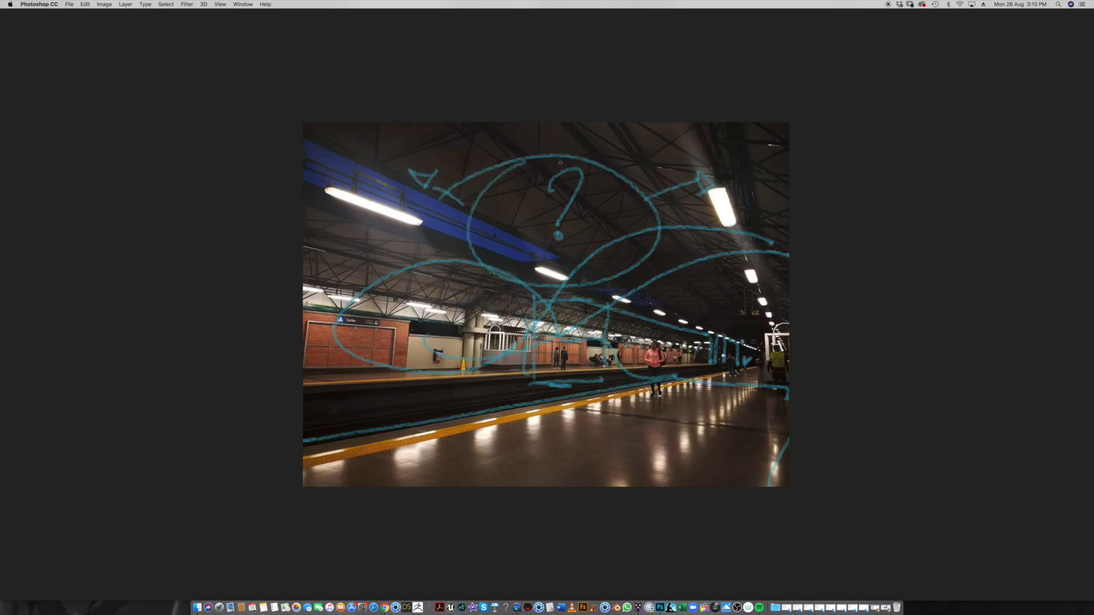
Add one more teal mark near the ceiling circle, then undo all the teal strokes on the station photo
mouse_move(586, 137)
mouse_down()
mouse_move(598, 148)
mouse_move(596, 139)
mouse_up()
key(super+z)
key(super+z)
key(super+z)
key(super+z)
key(super+z)
key(super+z)
key(super+z)
key(super+z)
key(super+z)
key(super+z)
key(super+z)
key(super+z)
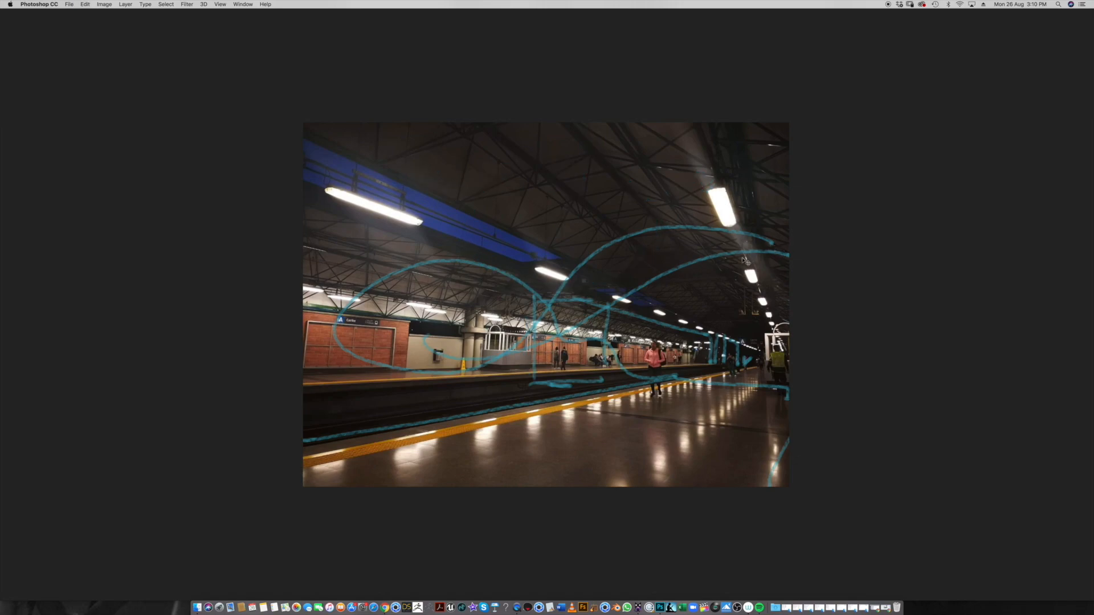
key(super+z)
key(super+z)
key(super+z)
key(super+z)
key(super+z)
key(super+z)
key(super+z)
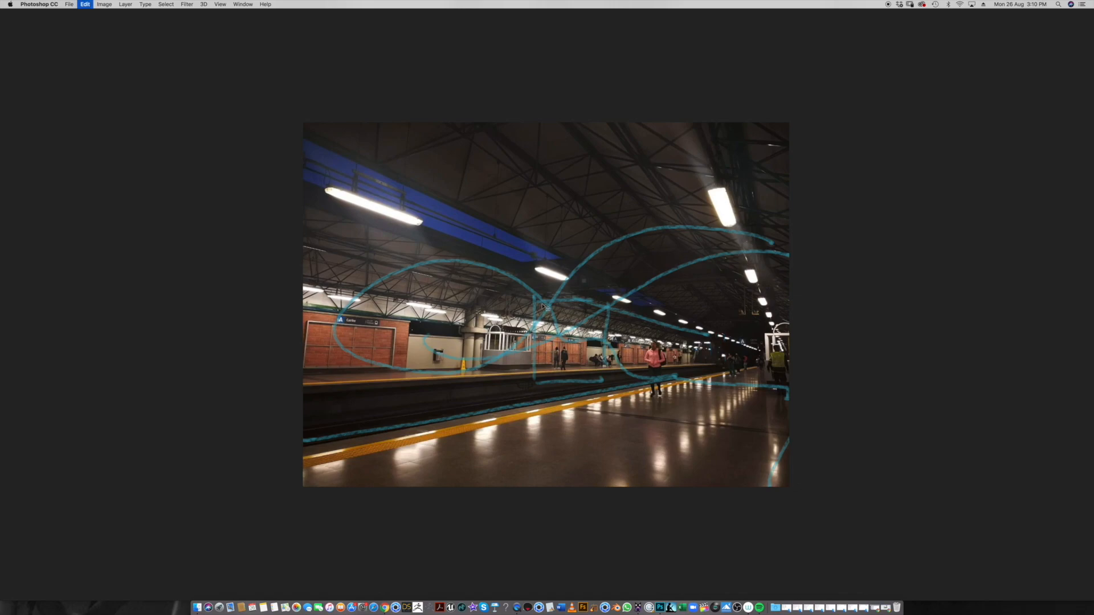
key(super+z)
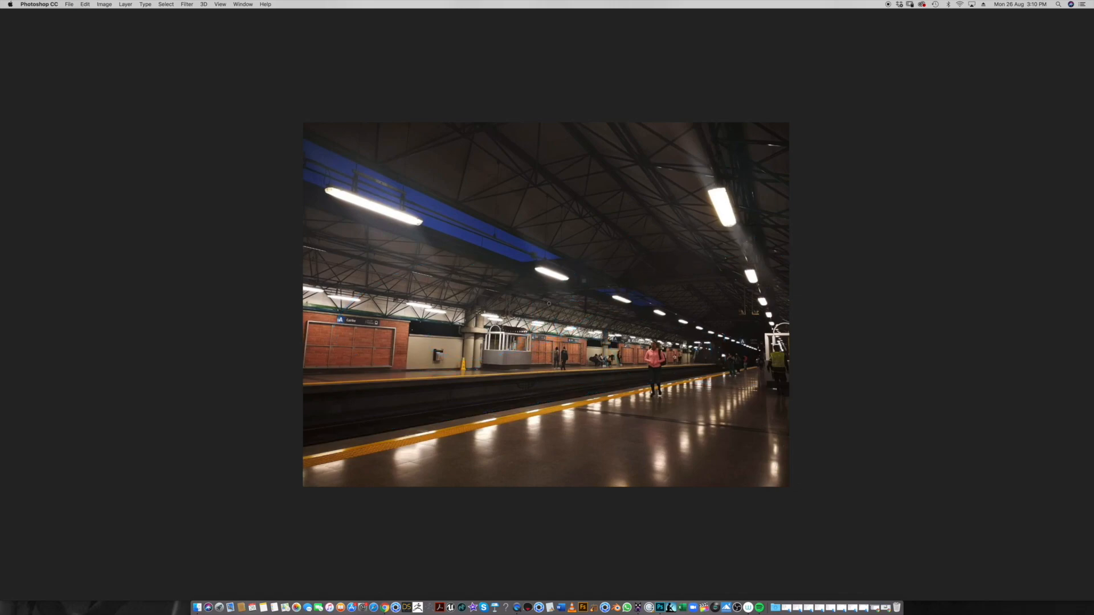
Leave full screen and check the yellow locomotive photo's pixel dimensions in Image Size
key(f)
key(f)
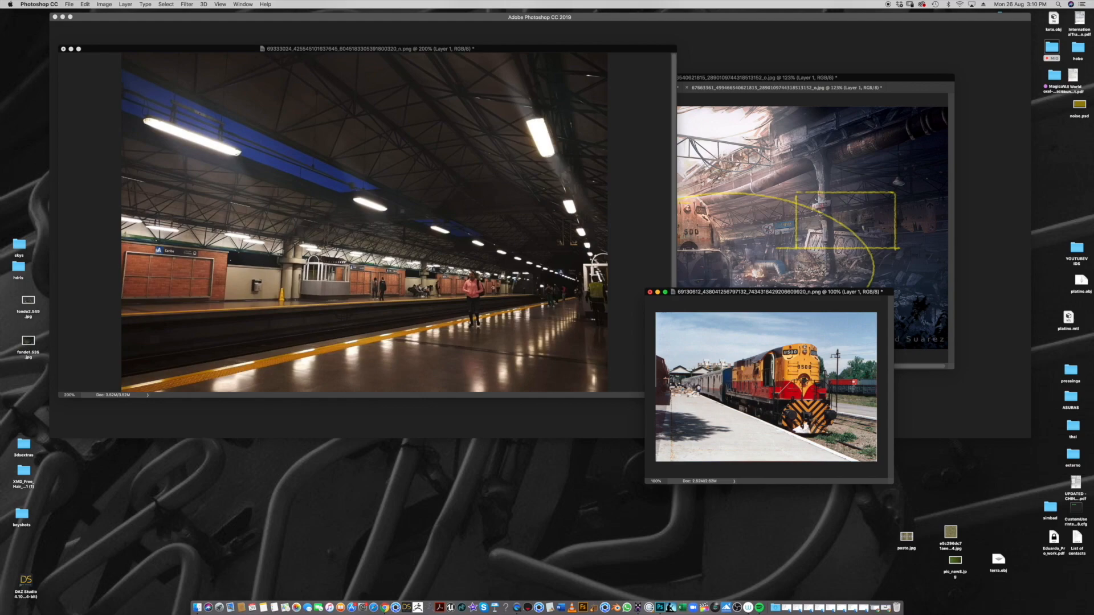
key(super+alt+i)
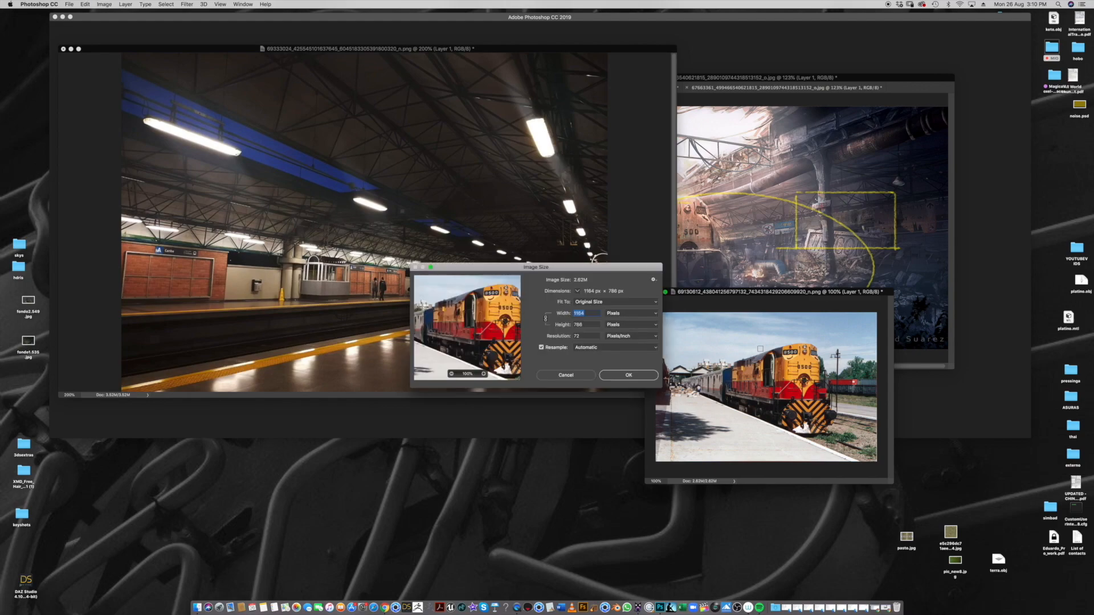
click(627, 376)
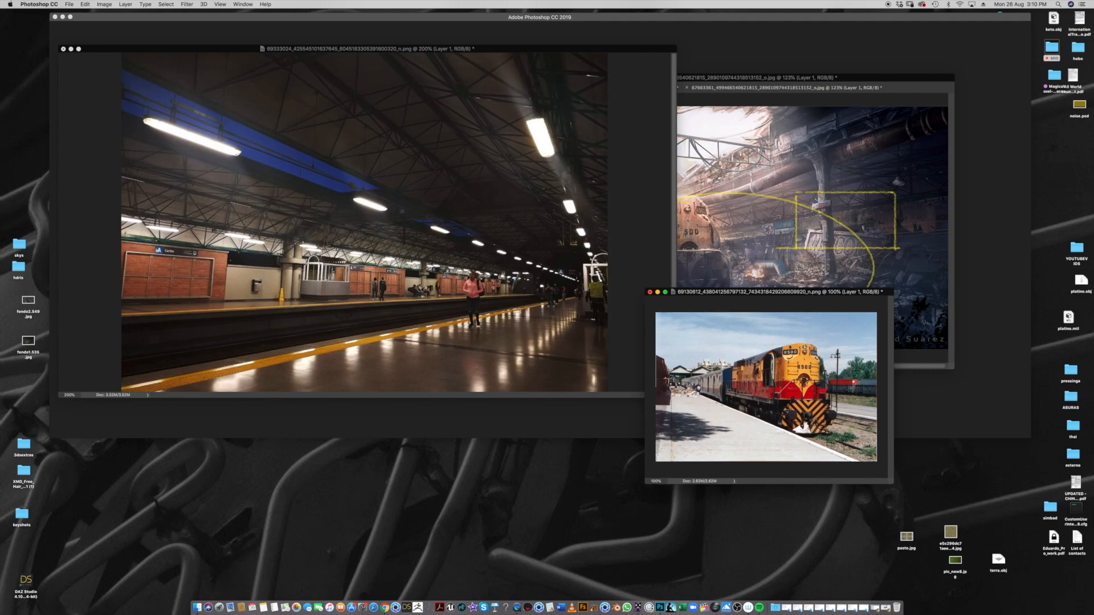
key(super+alt+i)
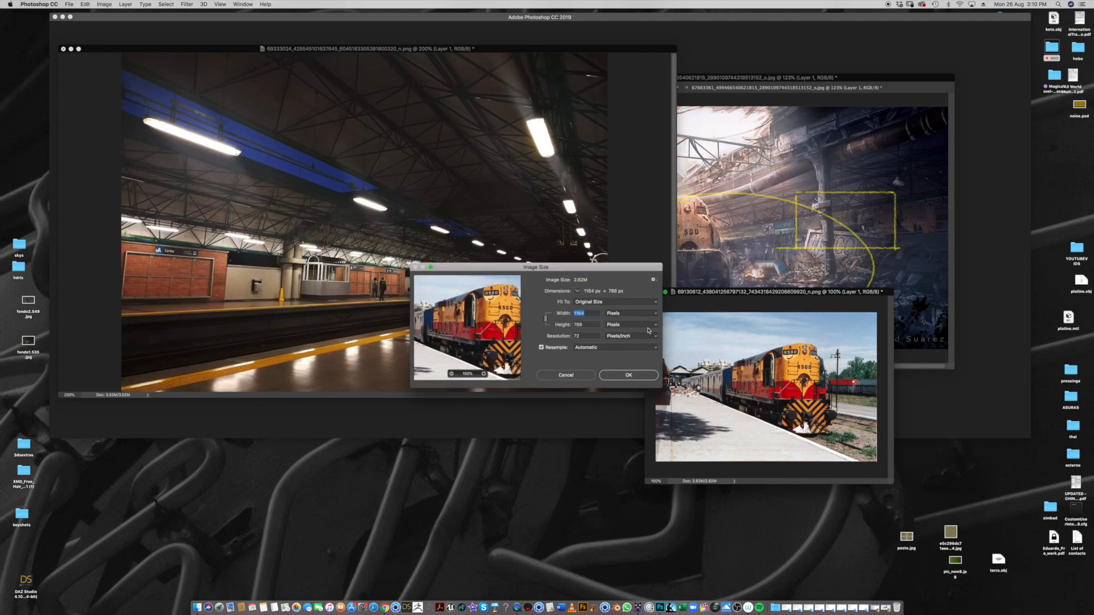
click(580, 376)
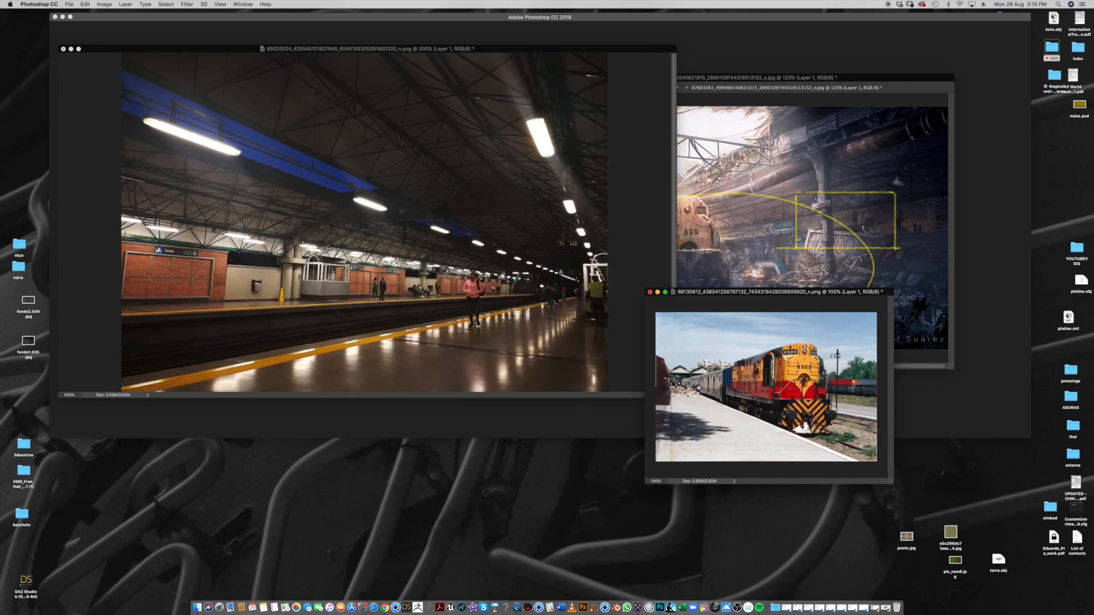
Bring the train station painting to the front, move its window further off the station photo, and delete its yellow annotation layer
click(617, 282)
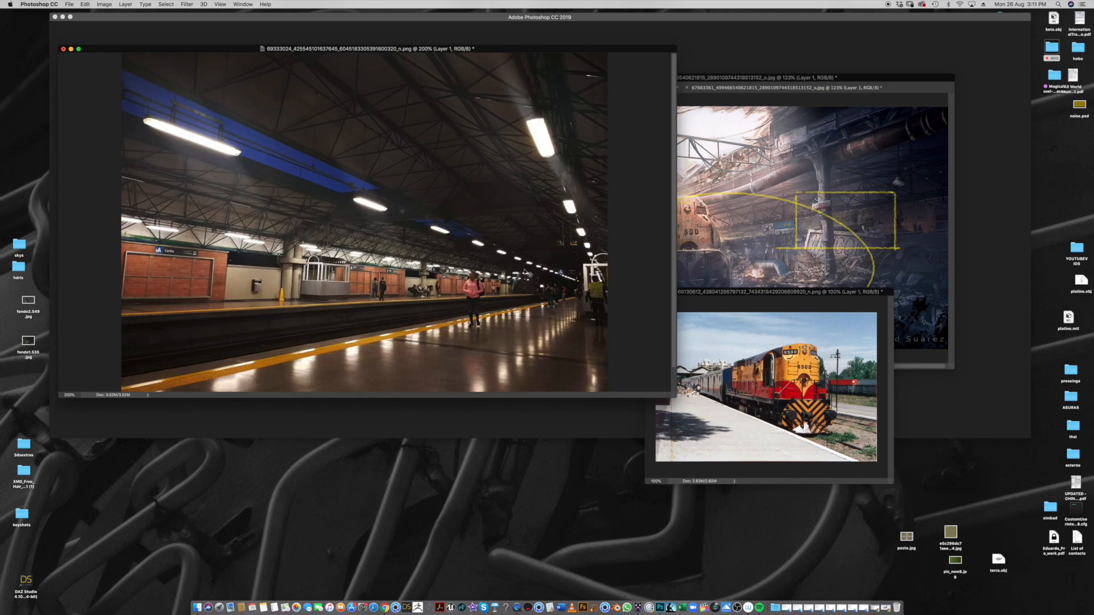
click(751, 234)
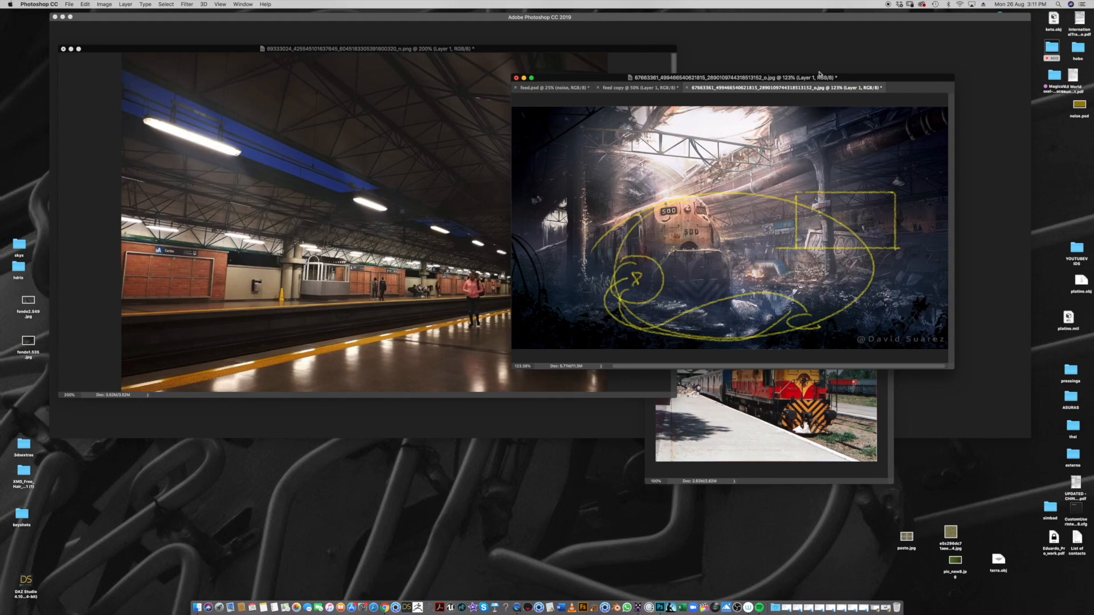
drag(829, 78, 895, 65)
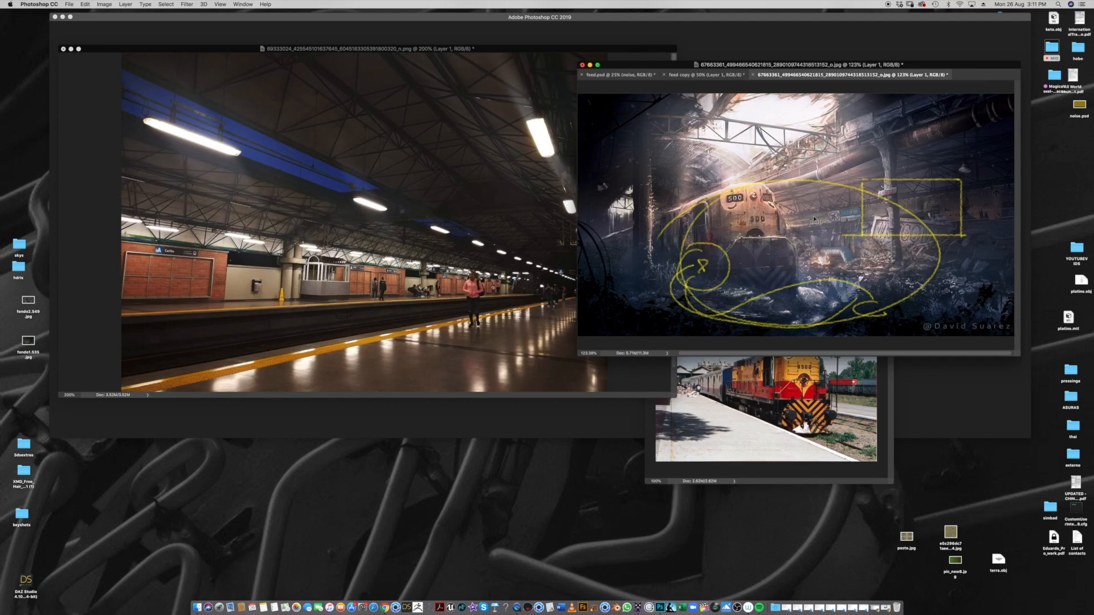
key(BackSpace)
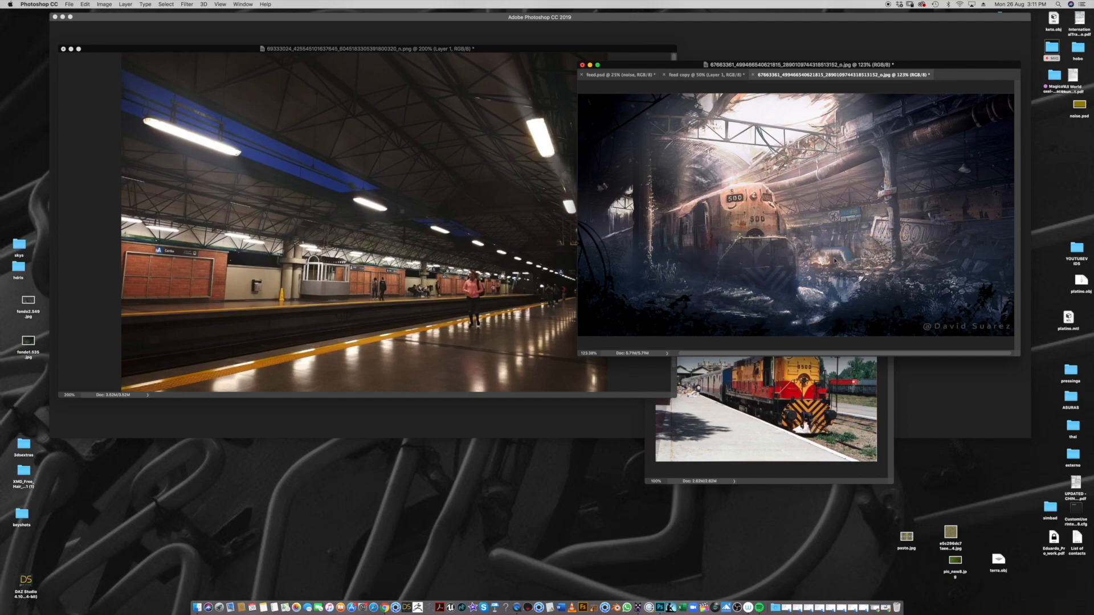
Show the painting full screen, add a new layer, discard the teal test circle, and change the brush colour to orange
key(f)
key(super+shift+n)
key(Return)
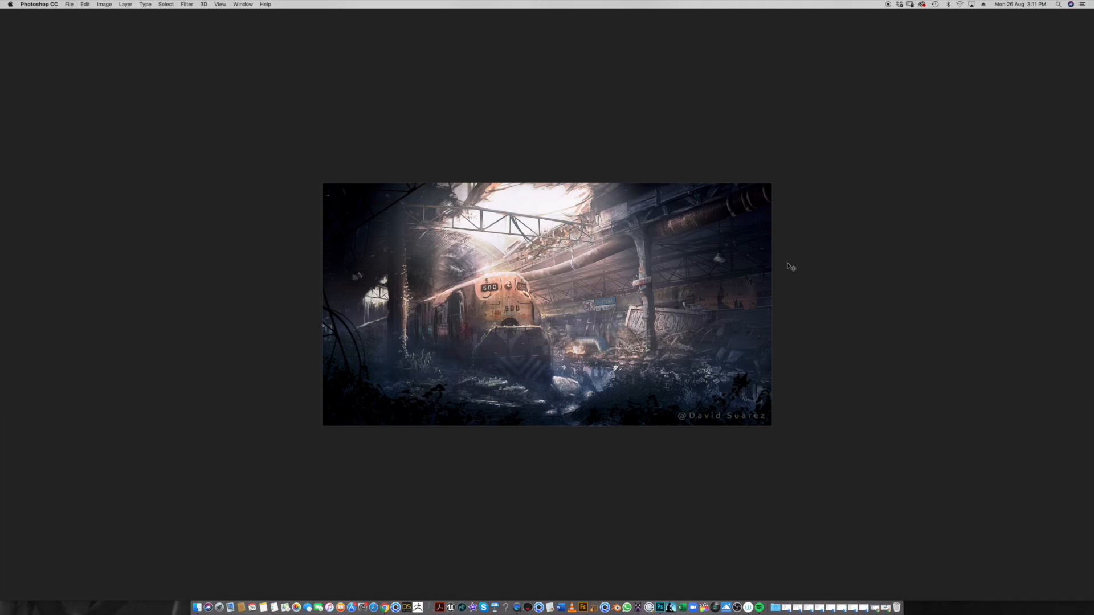
drag(589, 371, 621, 371)
drag(531, 382, 614, 405)
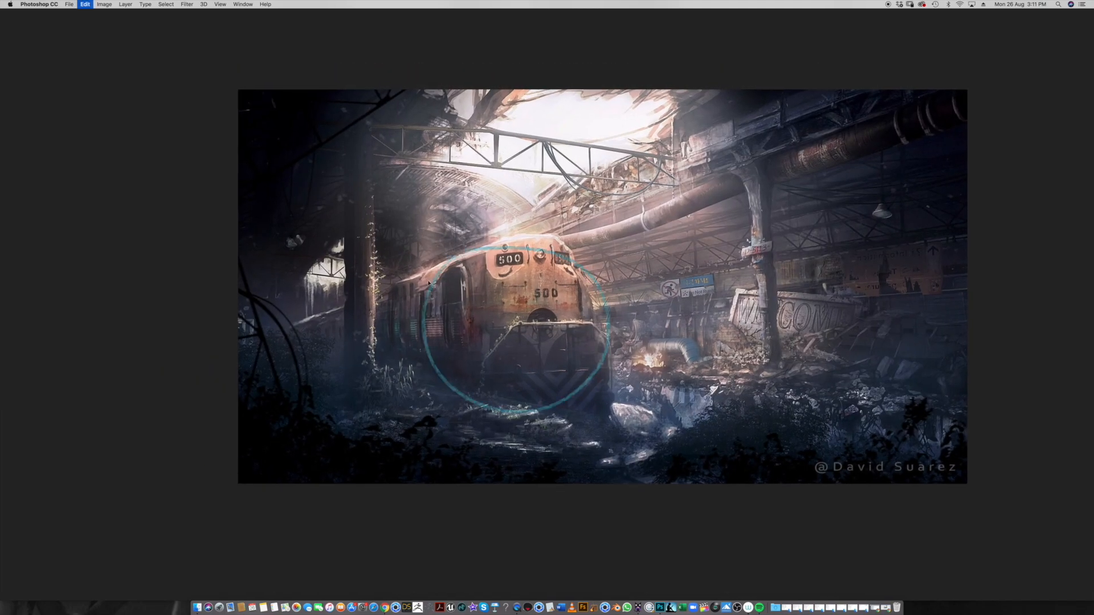
key(Tab)
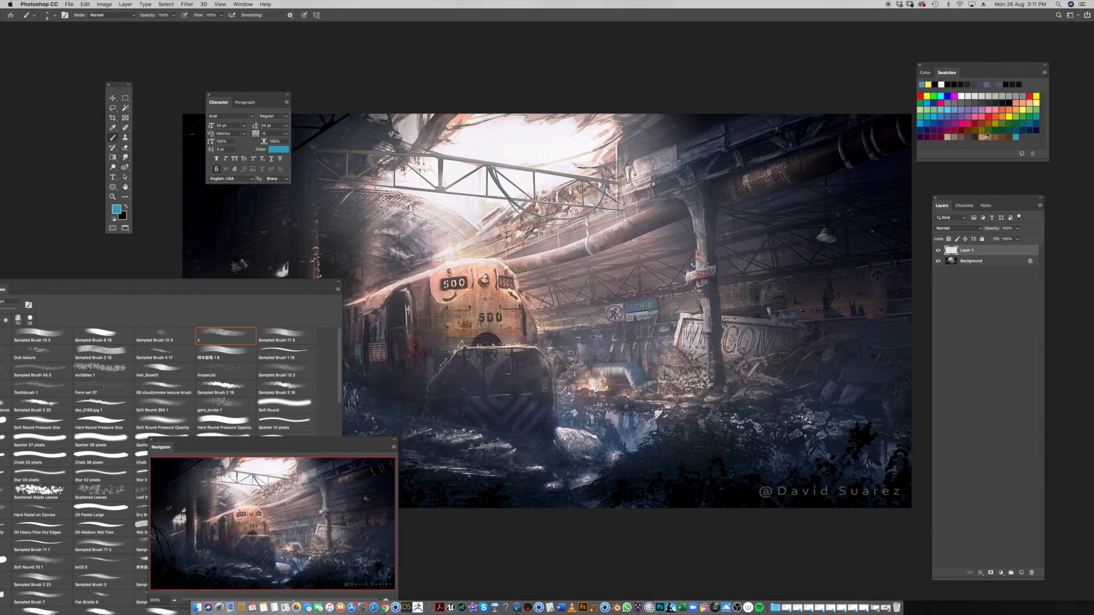
click(1006, 112)
key(Tab)
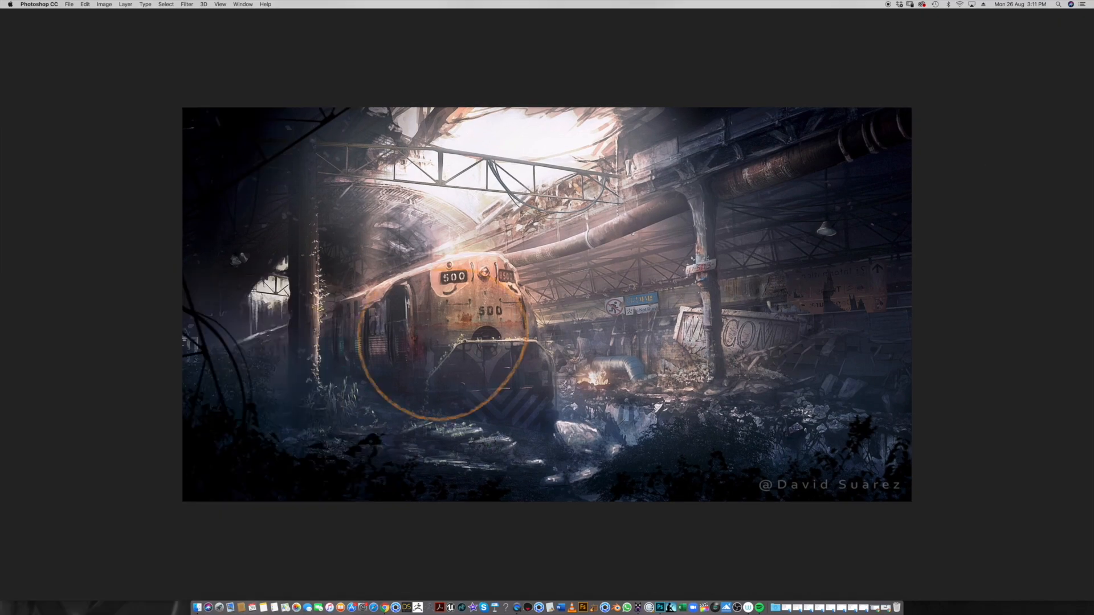
Draw overlapping orange loops around the train's side door, with a curved stroke running onto its front
drag(455, 311, 356, 405)
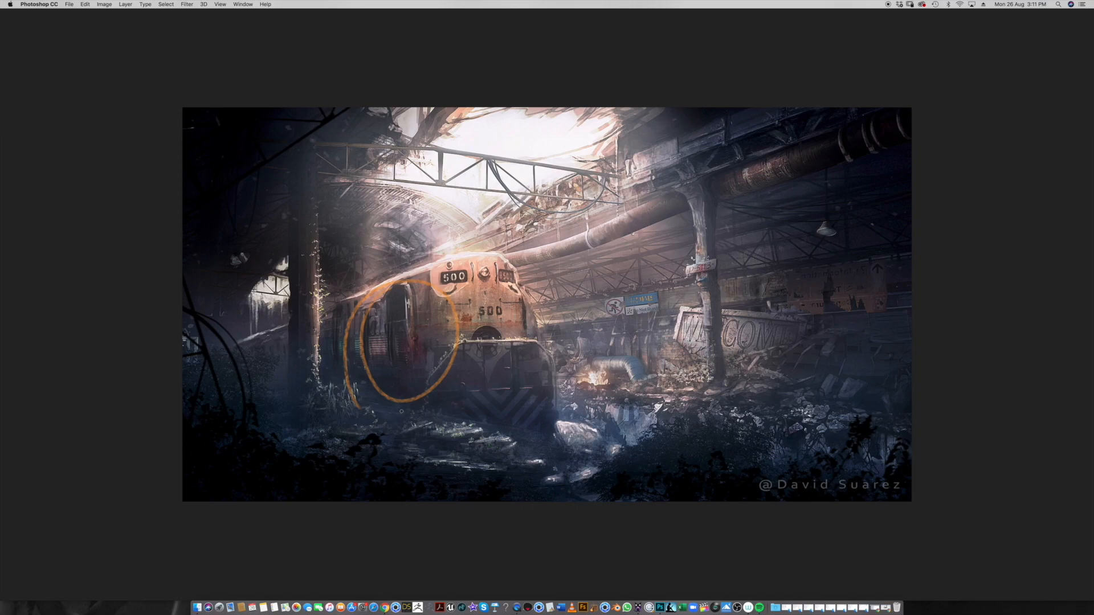
mouse_move(418, 317)
mouse_down()
mouse_move(461, 360)
mouse_move(463, 390)
mouse_up()
key(super+z)
drag(393, 293, 359, 393)
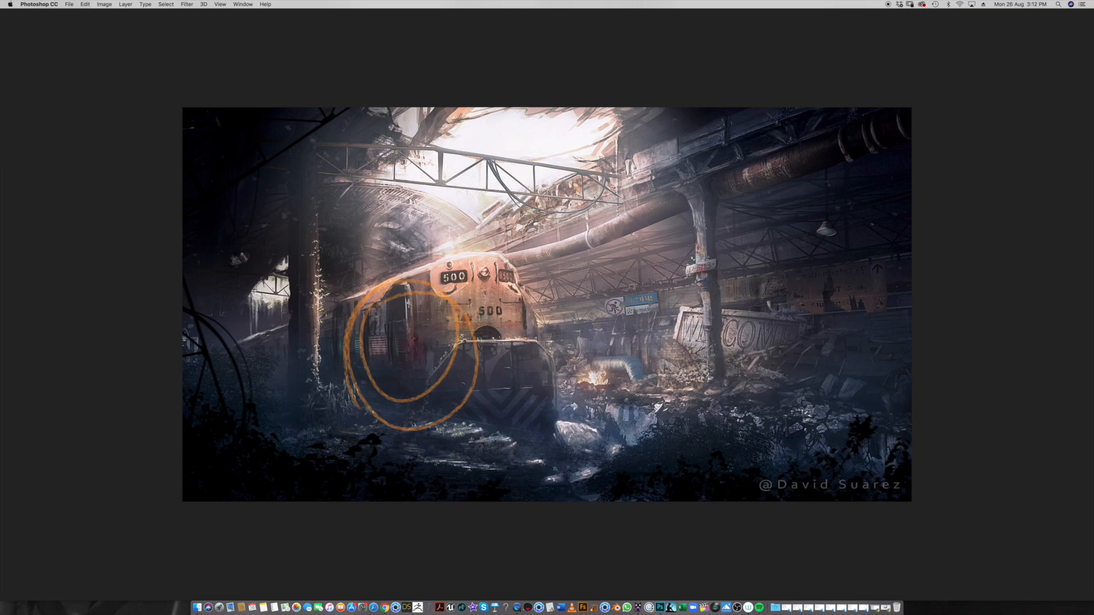
mouse_move(431, 365)
mouse_down()
mouse_move(439, 403)
mouse_move(503, 388)
mouse_up()
Try a large orange ellipse around the scene and a line from the roof opening to the train, undo both, and draw another stroke
mouse_move(361, 235)
mouse_down()
mouse_move(780, 462)
mouse_move(281, 289)
mouse_up()
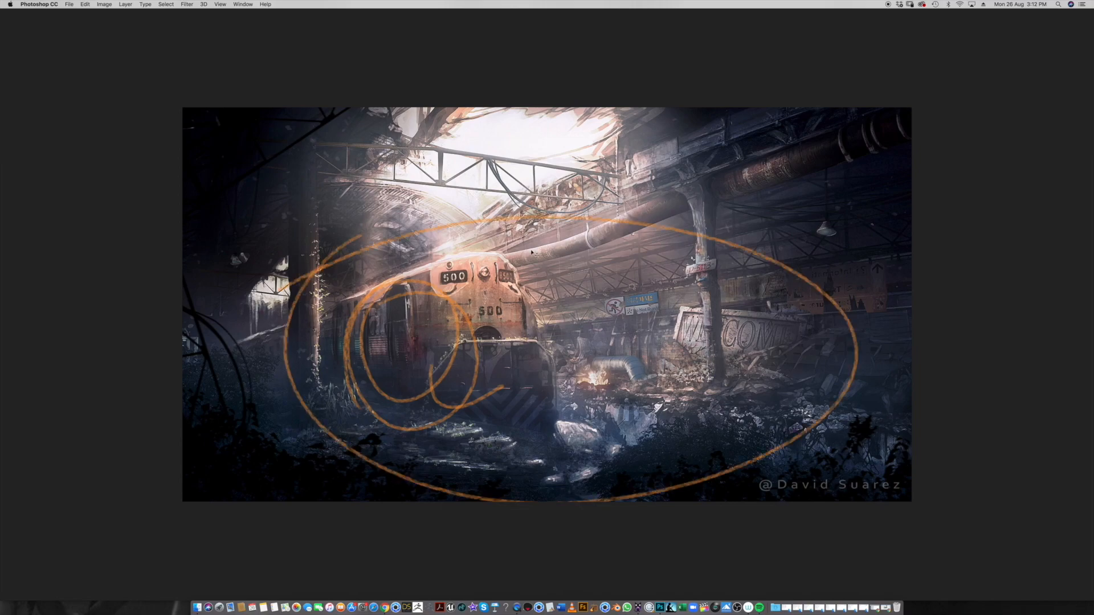
key(super+z)
drag(544, 261, 518, 311)
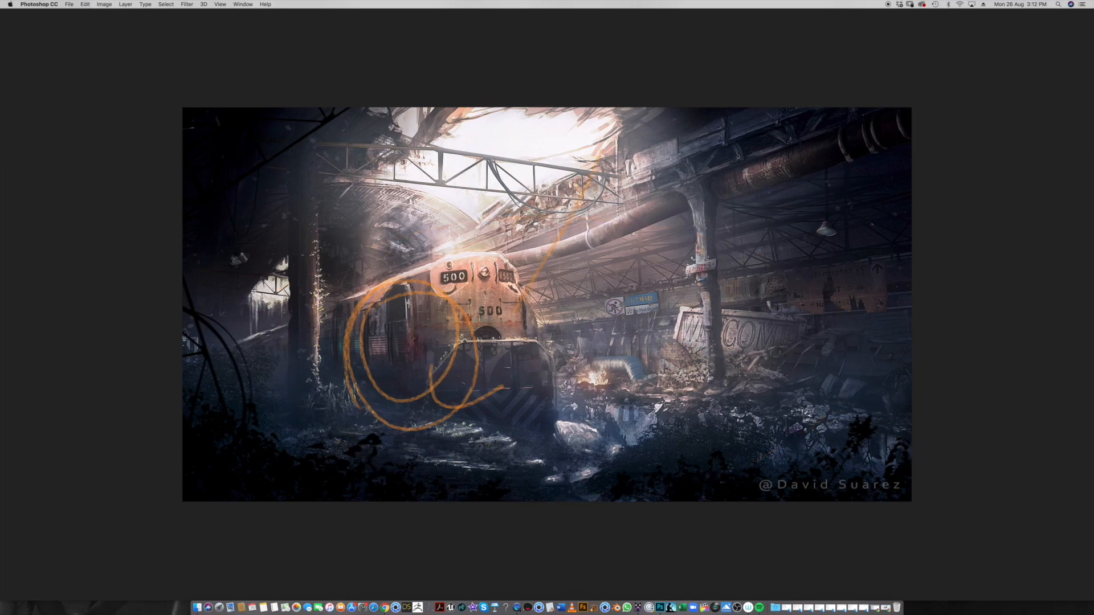
key(super+z)
mouse_move(359, 282)
mouse_down()
mouse_move(323, 318)
mouse_move(843, 242)
mouse_move(302, 367)
mouse_up()
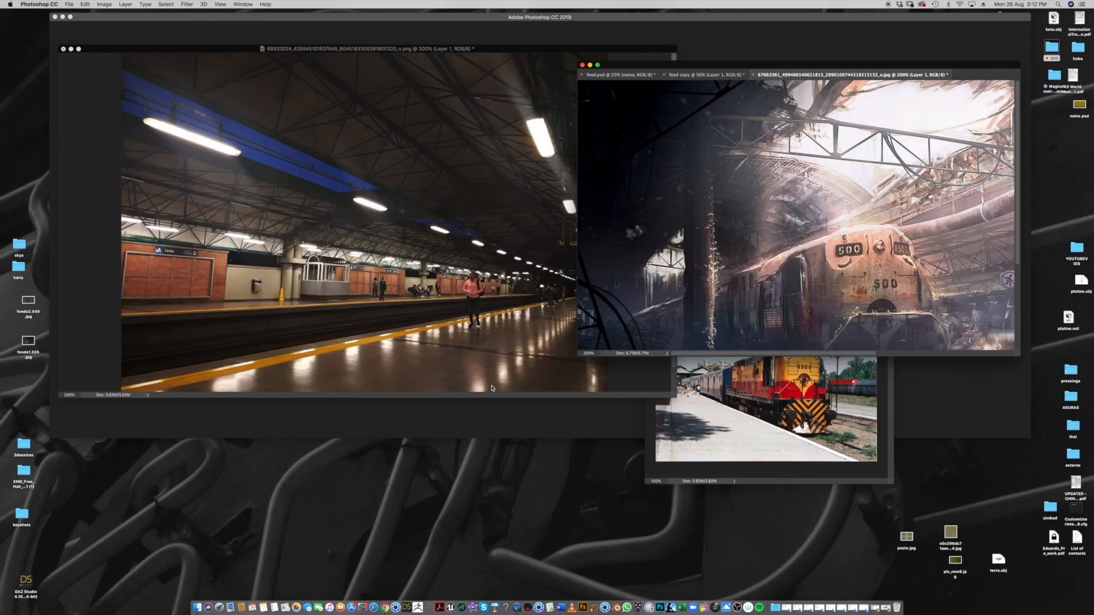
Set the painting's zoom to about 149%, move its window over the station photo, and enlarge it to fit the whole image
click(474, 308)
click(748, 274)
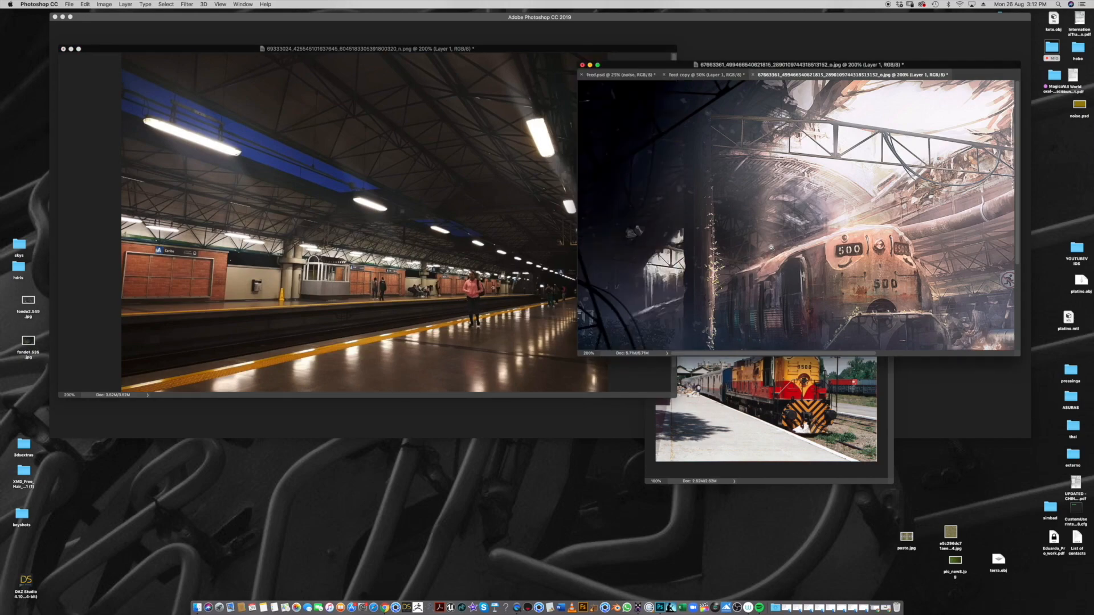
scroll(769, 248, down, 5)
drag(764, 63, 654, 34)
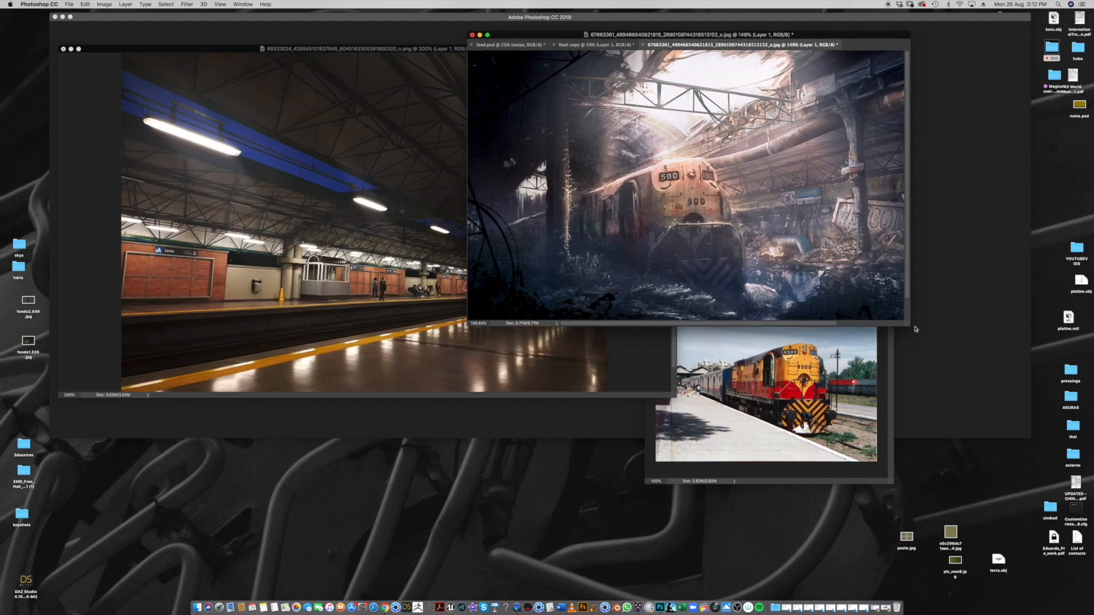
drag(907, 324, 1015, 411)
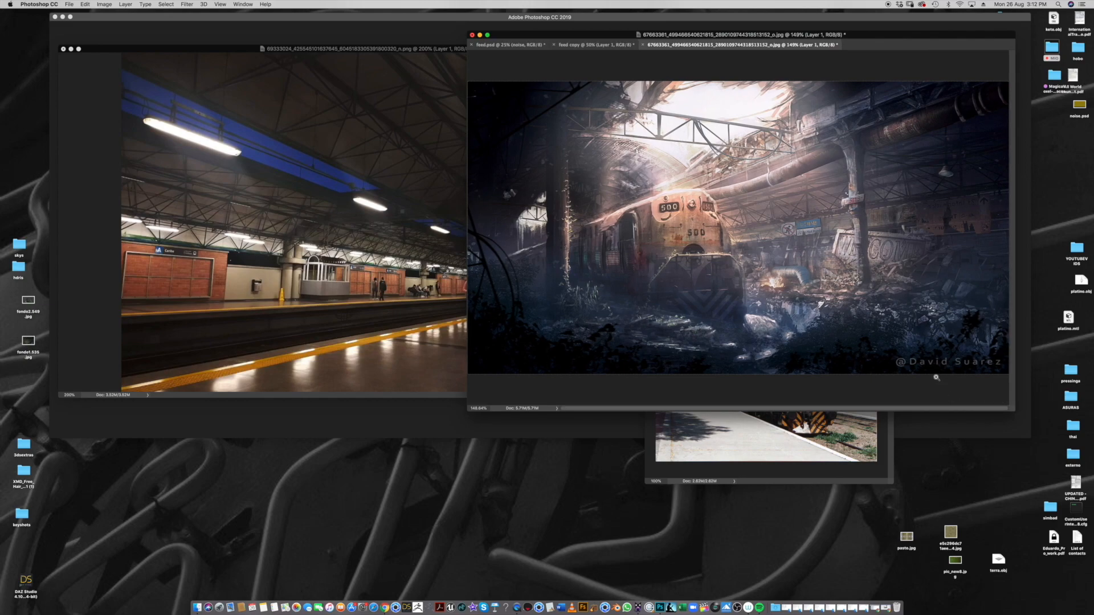
Show the painting full screen, test narrower crops on both sides, and apply a crop slightly wider than the original image
key(f)
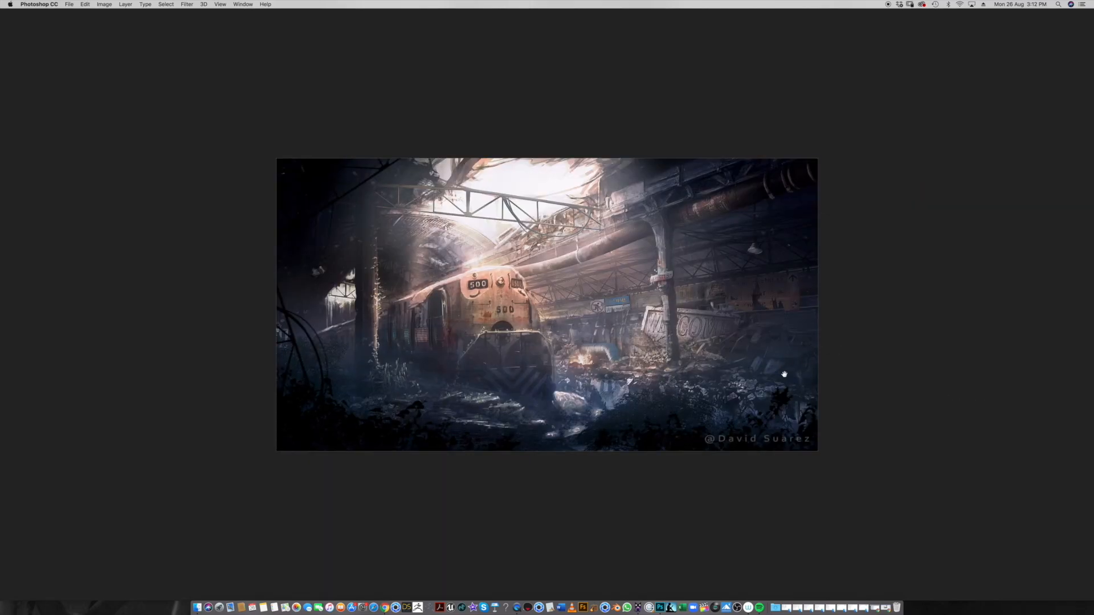
drag(784, 374, 795, 377)
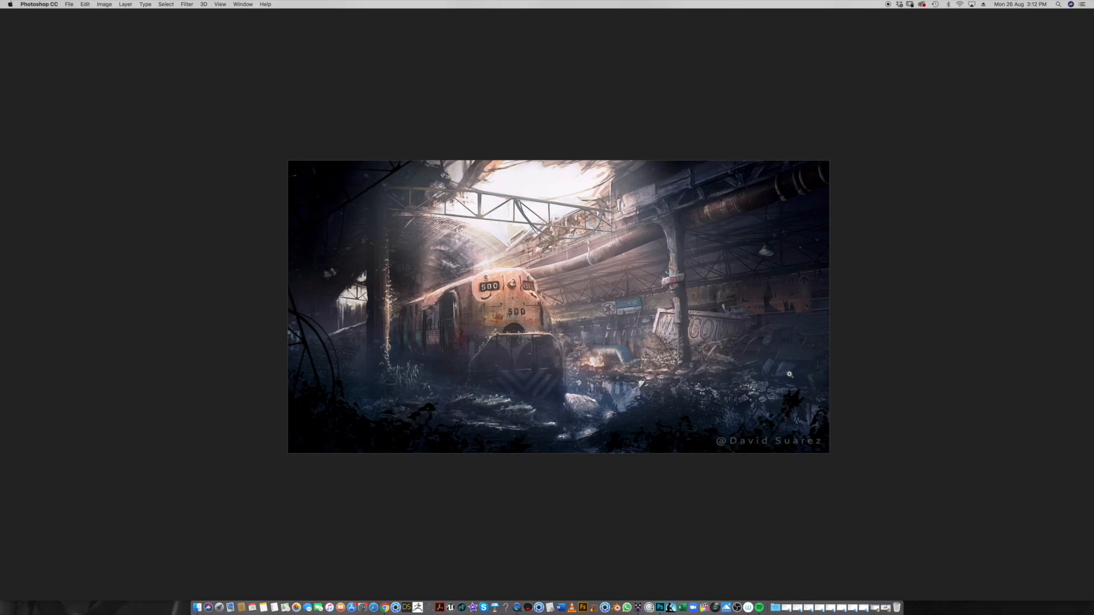
key(c)
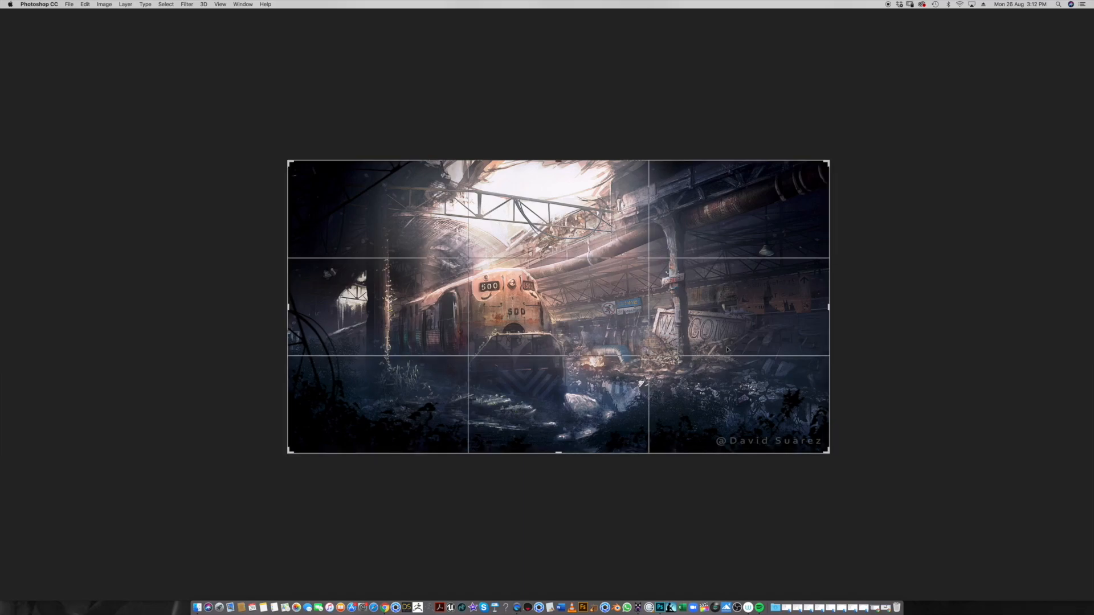
drag(843, 296, 821, 296)
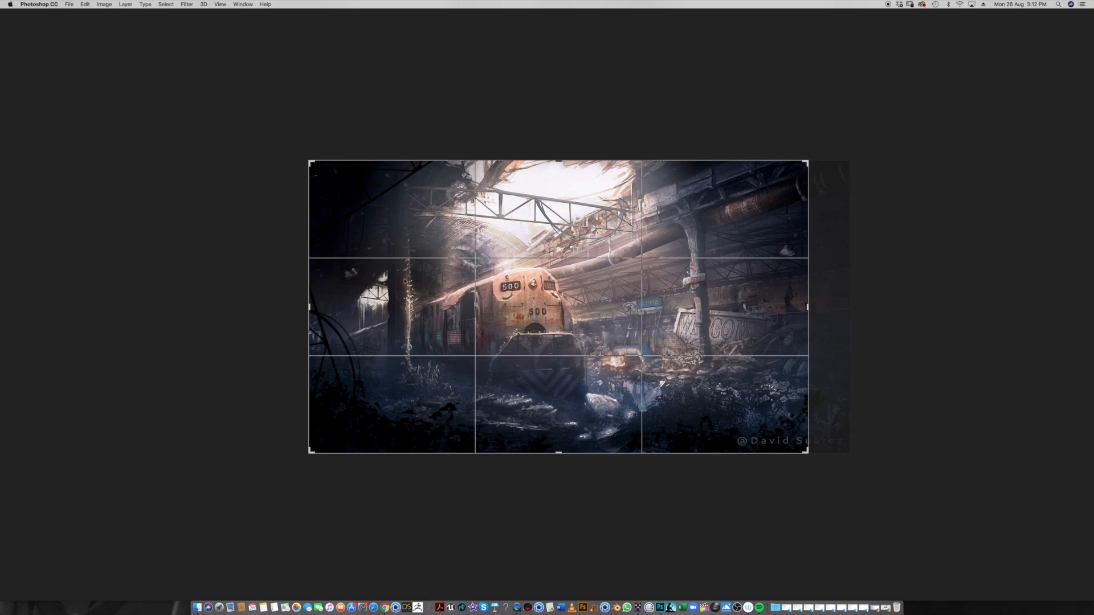
mouse_move(309, 307)
mouse_down()
mouse_move(268, 305)
mouse_move(307, 306)
mouse_up()
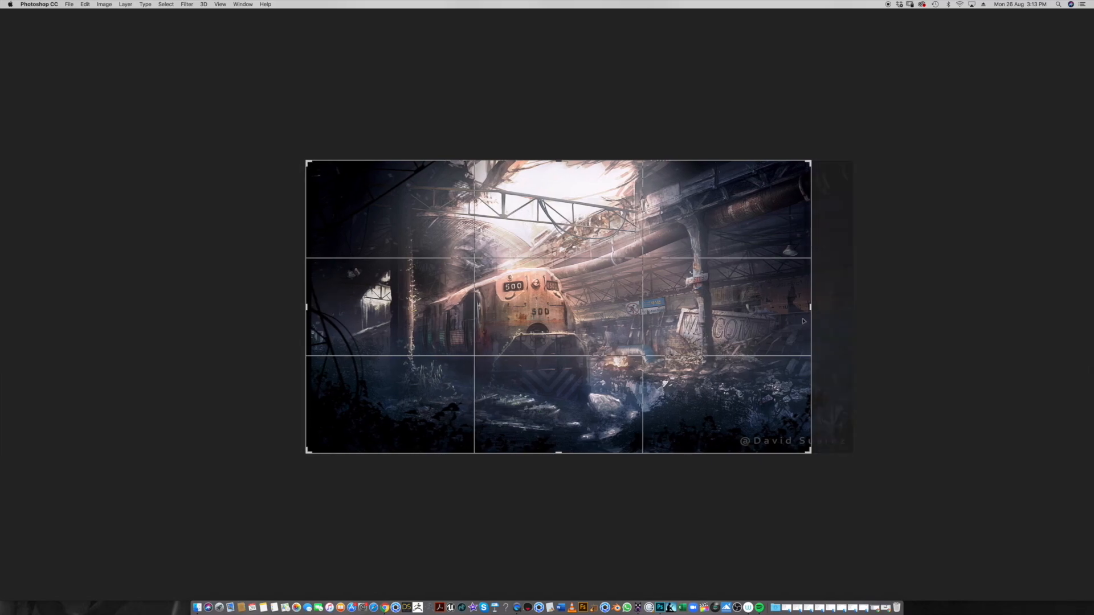
drag(811, 306, 832, 307)
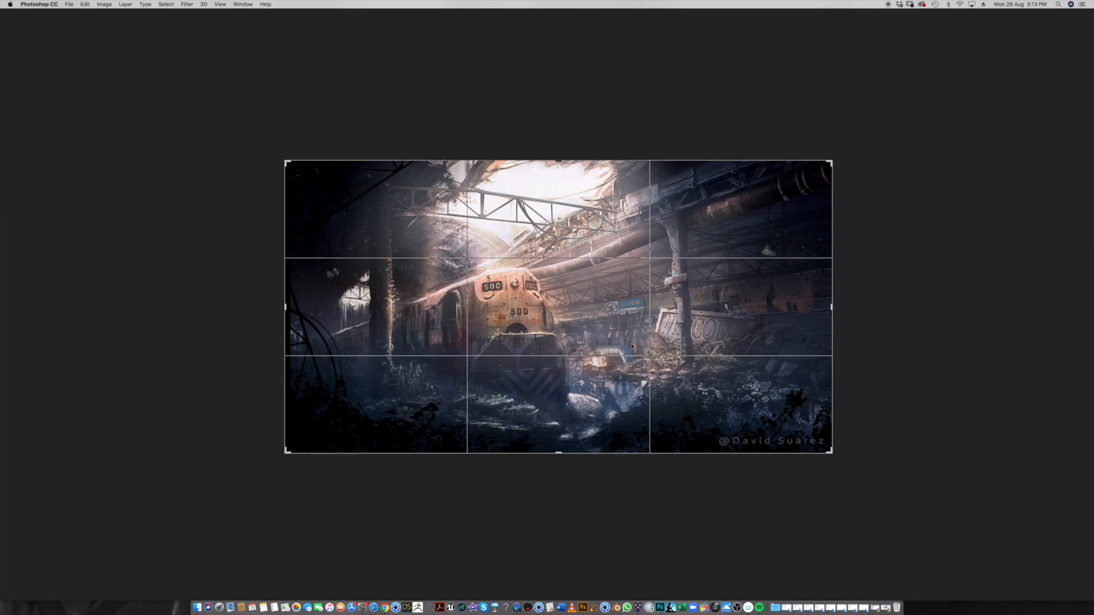
key(Return)
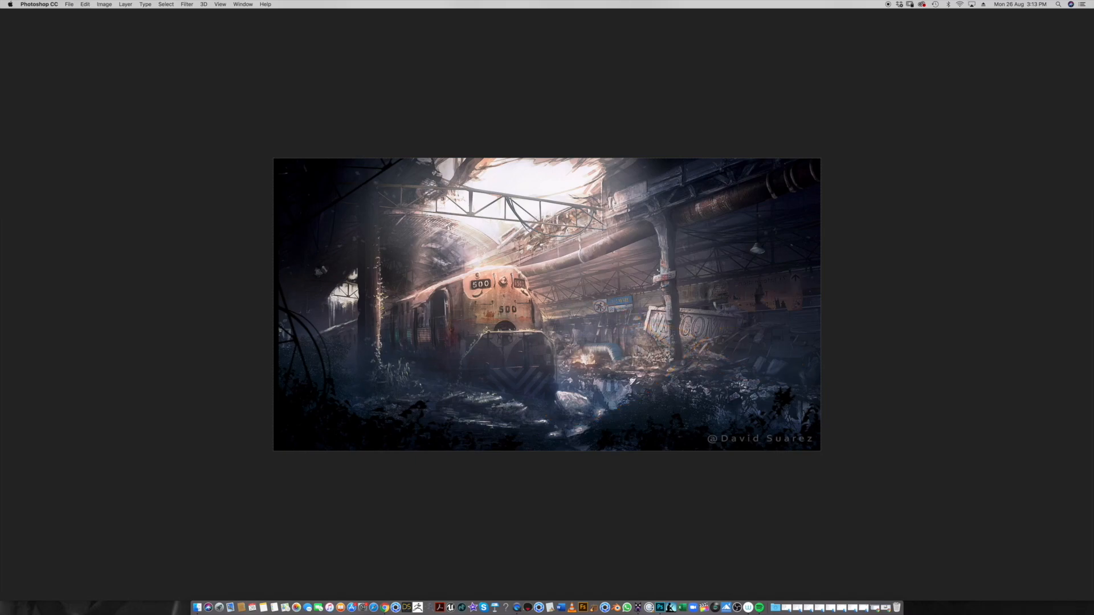
Try small orange marks along the painting's left edge at horizon height and undo them
drag(518, 354, 595, 354)
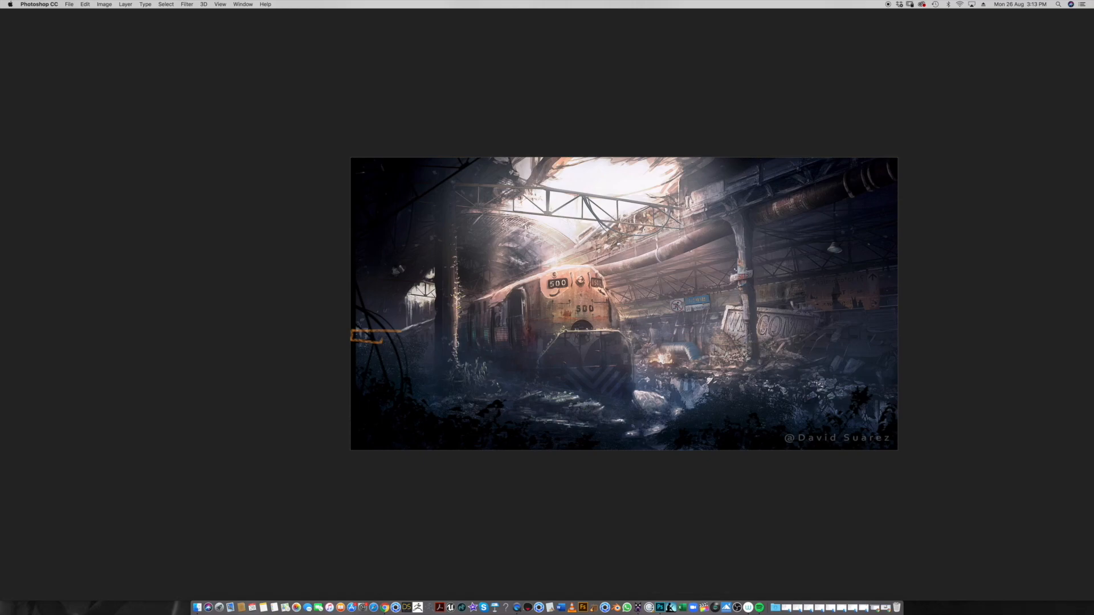
key(super+z)
key(super+z)
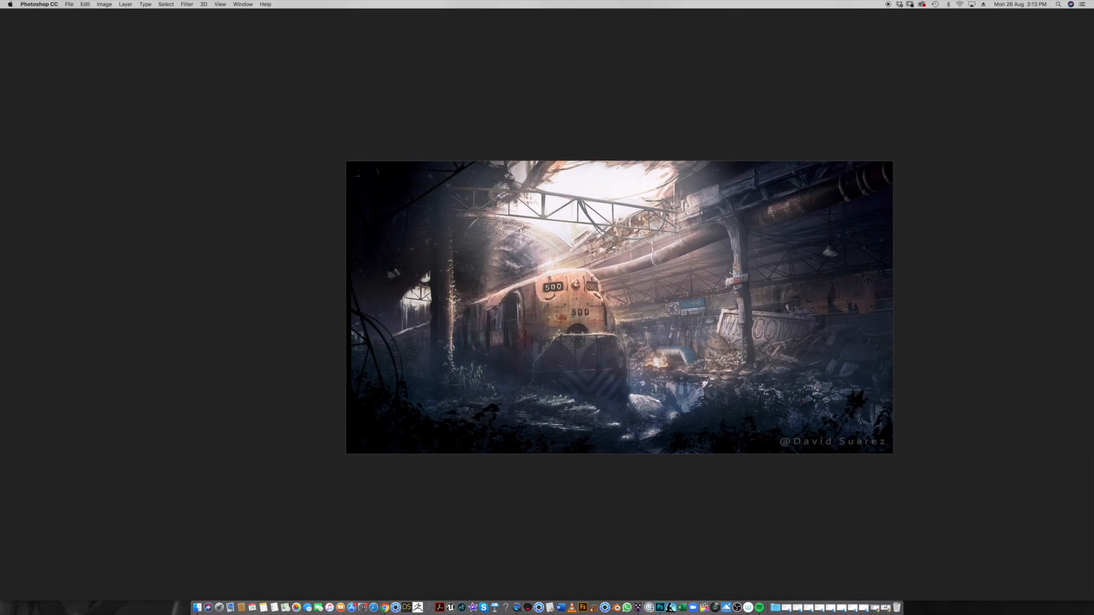
Recrop the painting to extend its canvas well past the left edge and trim a strip off the right side
key(c)
drag(893, 308, 861, 311)
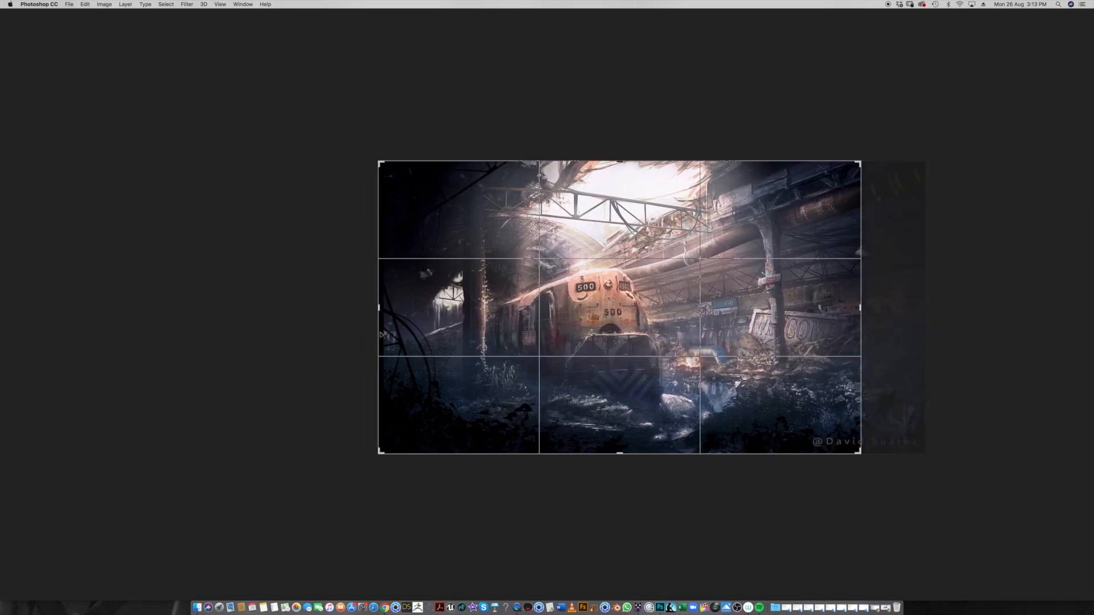
drag(379, 313, 313, 308)
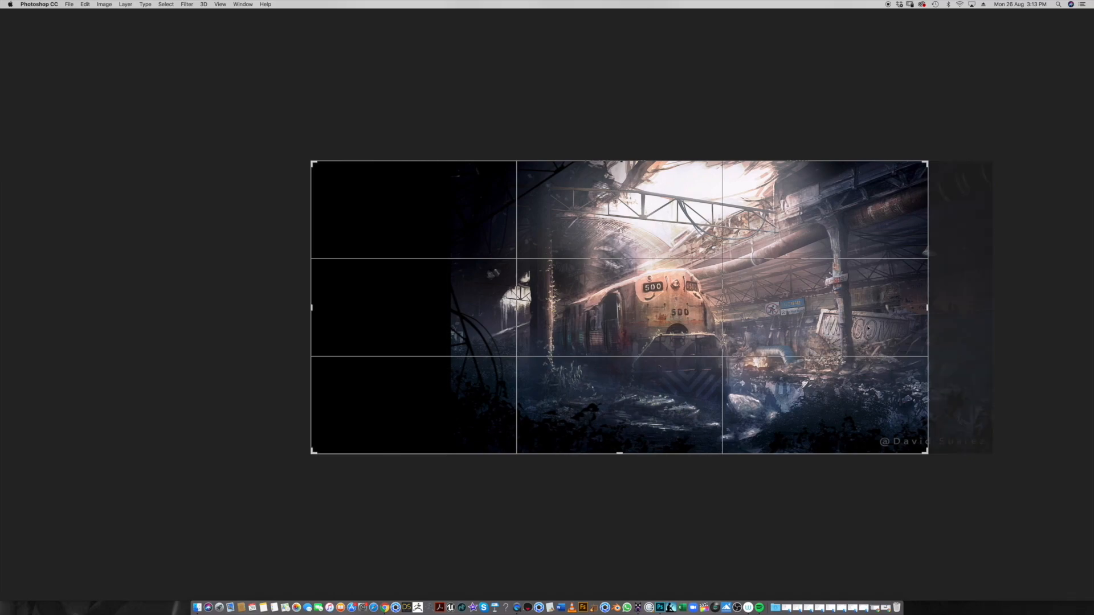
drag(924, 300, 915, 300)
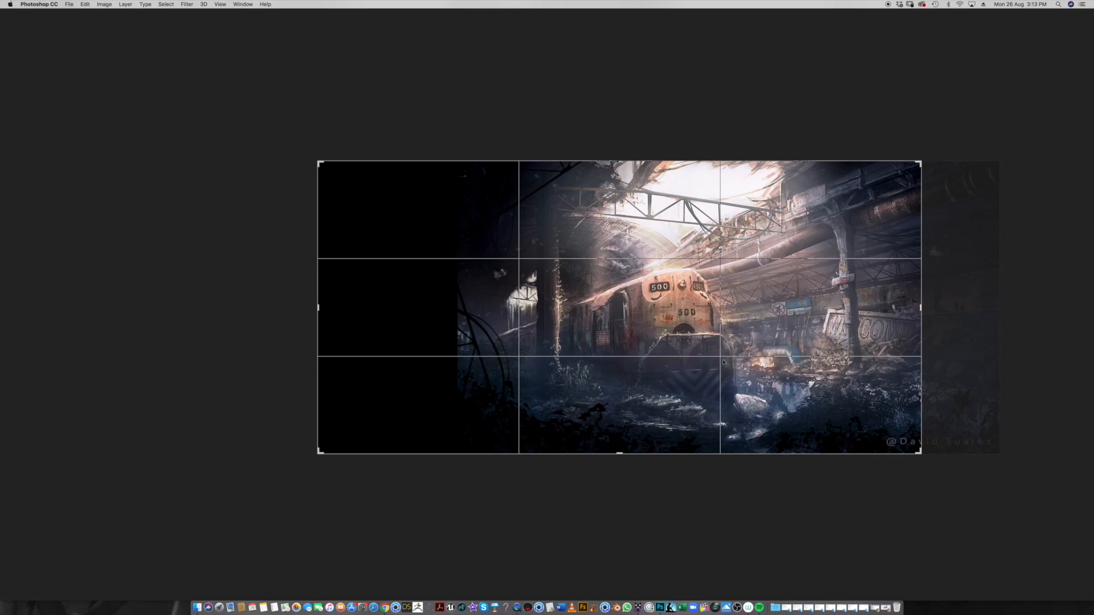
key(Return)
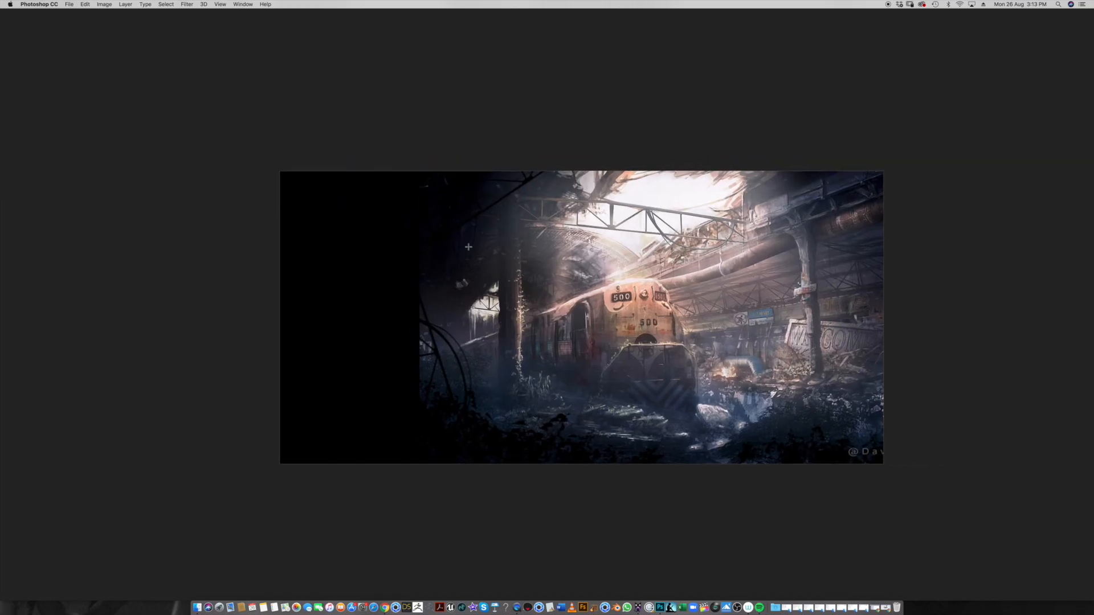
Select a full-height strip at the painting's left edge and stretch it outward to fill the empty black canvas
drag(481, 171, 378, 464)
key(super+j)
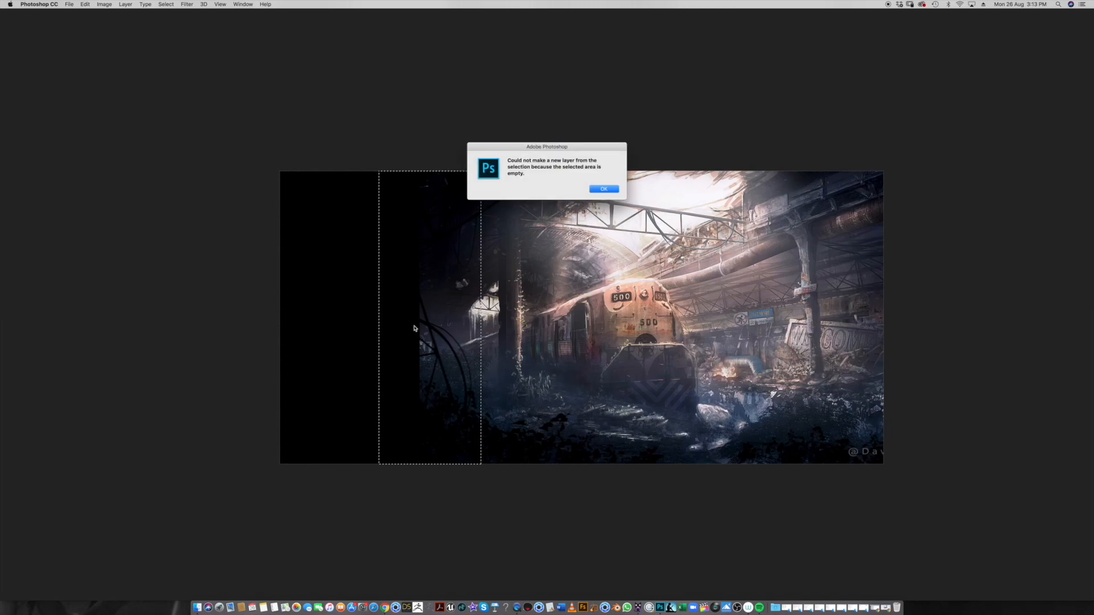
click(603, 188)
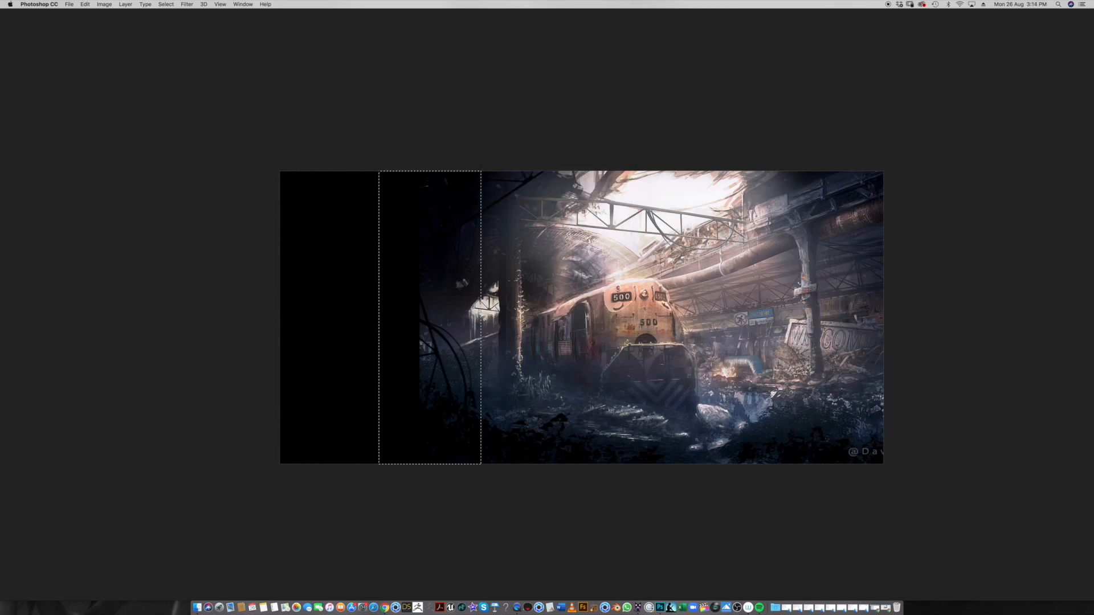
key(Tab)
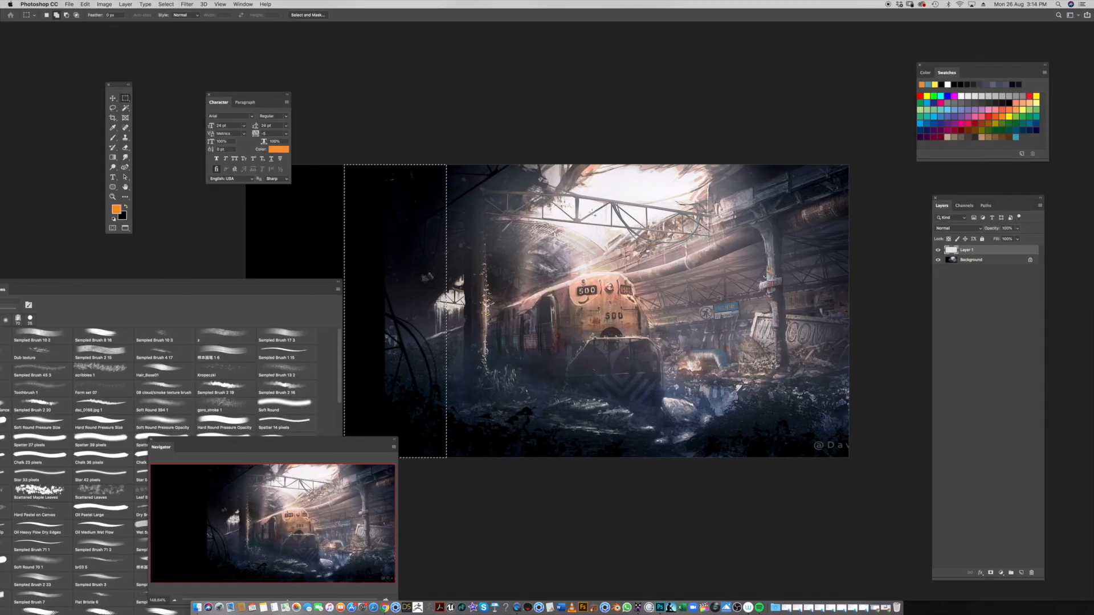
key(Tab)
key(super+t)
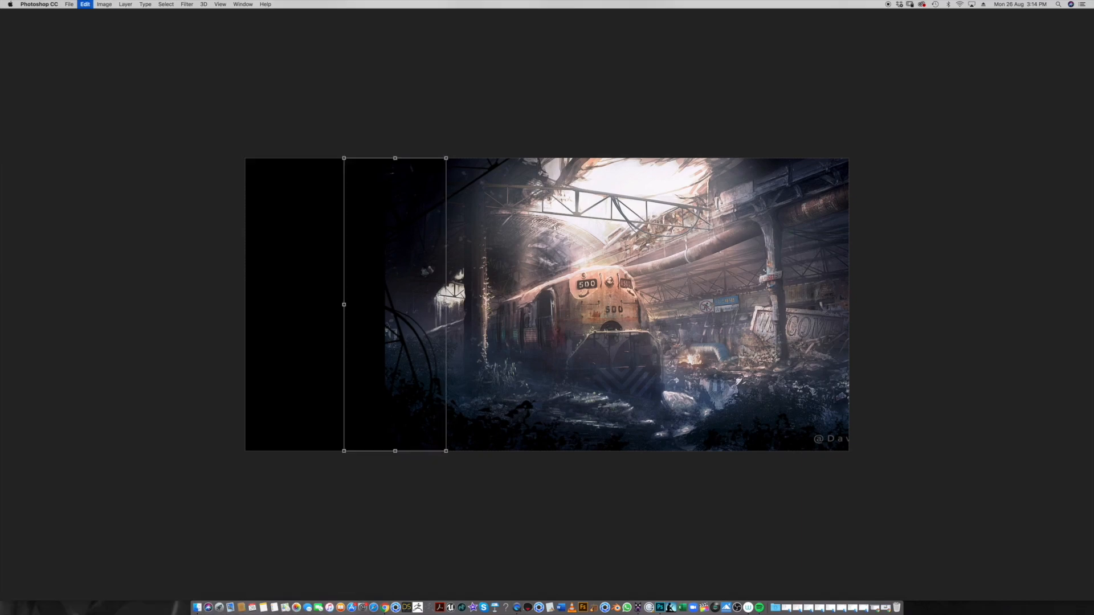
drag(344, 305, 75, 304)
key(Return)
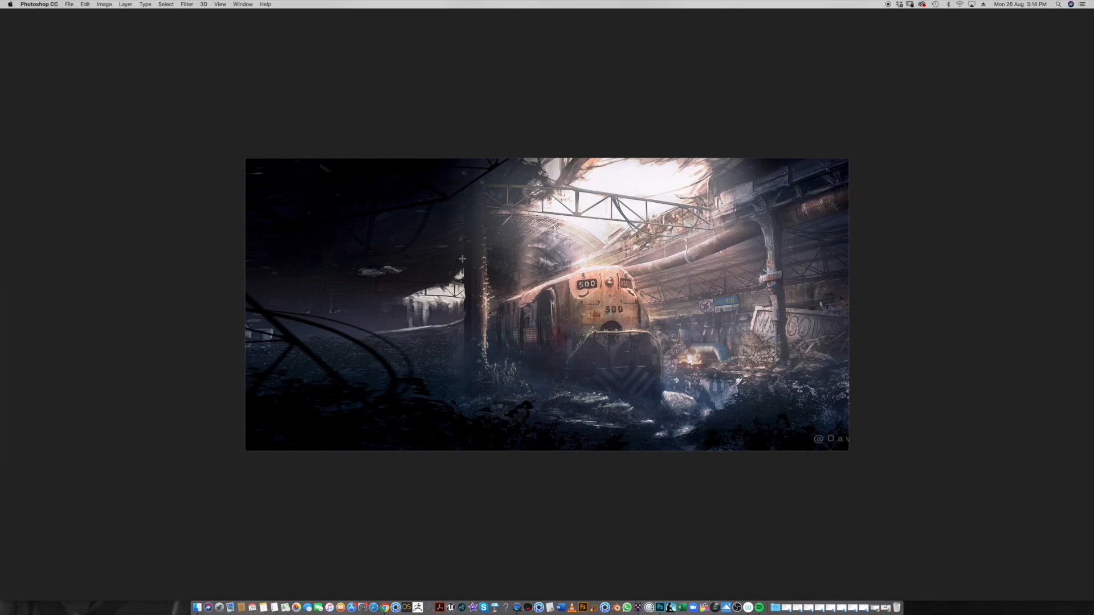
Flip the whole painting horizontally
key(v)
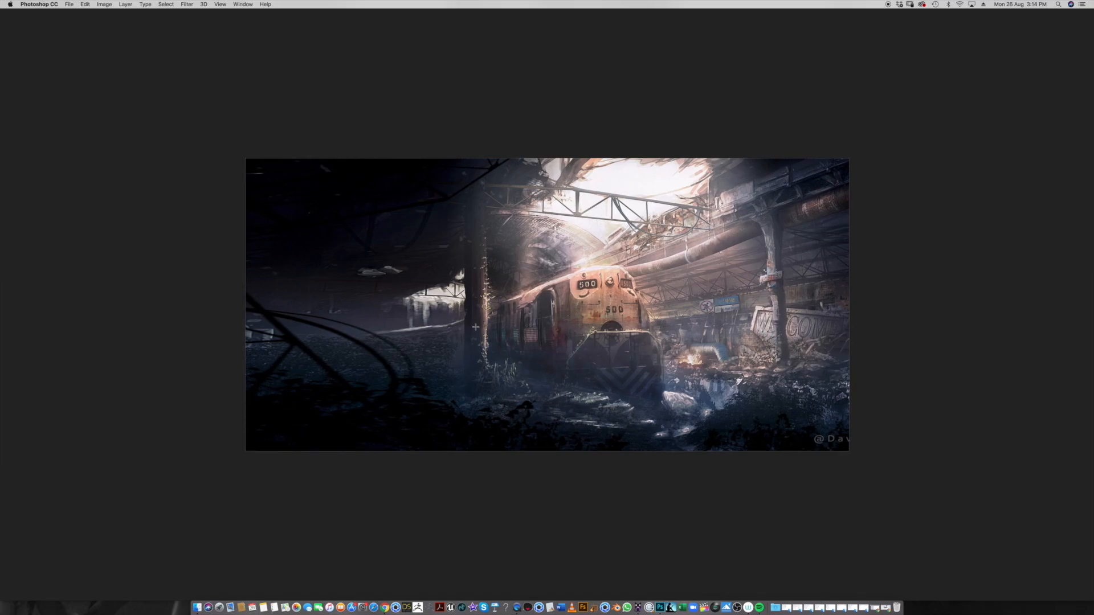
key(super+j)
key(super+shift+h)
key(m)
drag(495, 339, 479, 341)
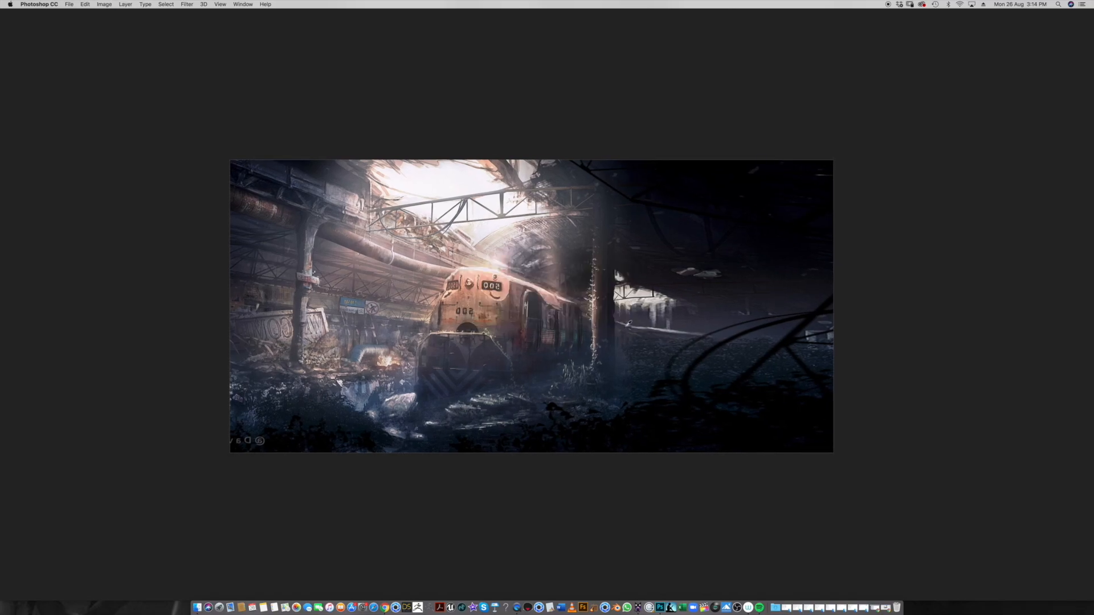
Sketch short pale guide strokes behind the train and brush muted purple-grey haze over the curved branches in the dark area
mouse_move(630, 326)
mouse_down()
mouse_move(677, 345)
mouse_move(671, 365)
mouse_up()
key(super+z)
key(super+z)
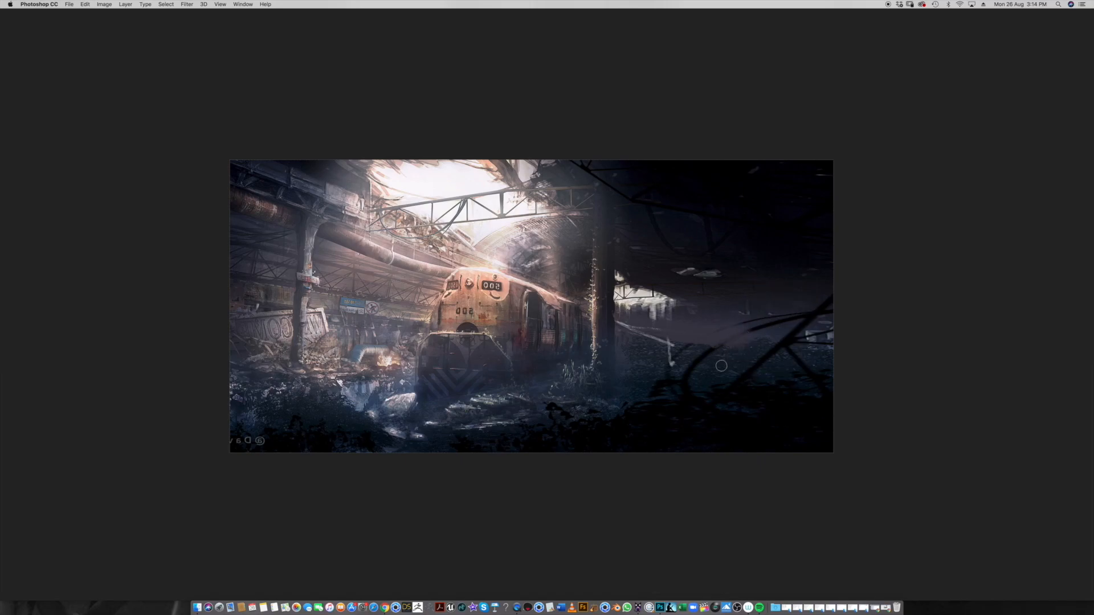
mouse_move(722, 354)
mouse_down()
mouse_move(802, 327)
mouse_move(832, 304)
mouse_move(741, 288)
mouse_up()
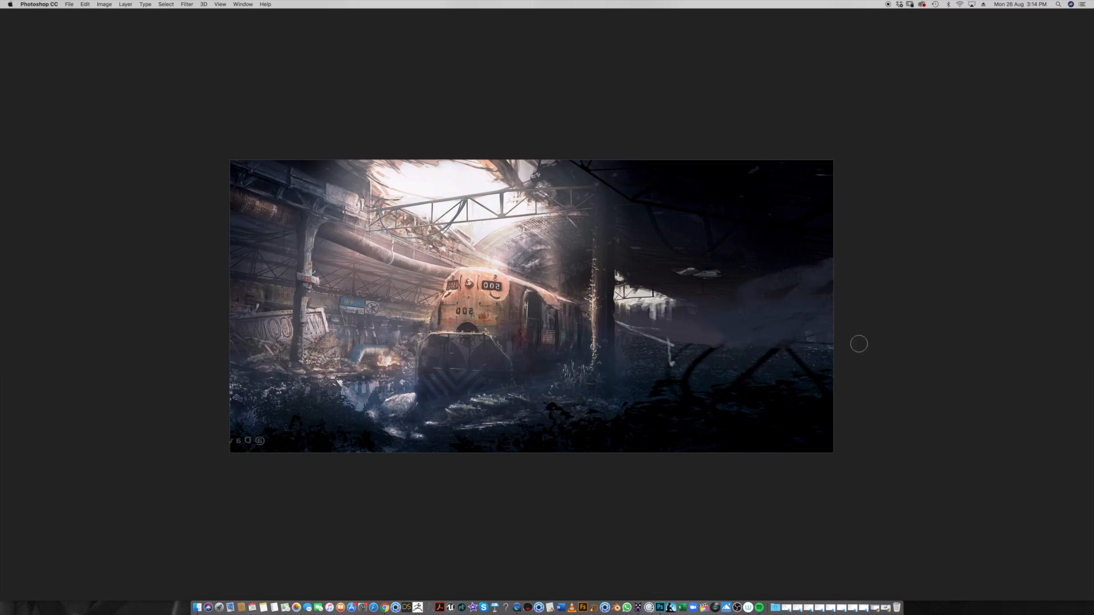
Cover the dark foreground foliage along the painting's lower edge and the watermark with sampled blue-grey brush strokes
mouse_move(829, 364)
mouse_down()
mouse_move(801, 459)
mouse_move(782, 417)
mouse_move(638, 498)
mouse_move(639, 394)
mouse_move(740, 473)
mouse_move(778, 478)
mouse_move(752, 381)
mouse_move(686, 451)
mouse_move(626, 399)
mouse_move(616, 453)
mouse_up()
alt+click(656, 371)
drag(670, 375, 805, 377)
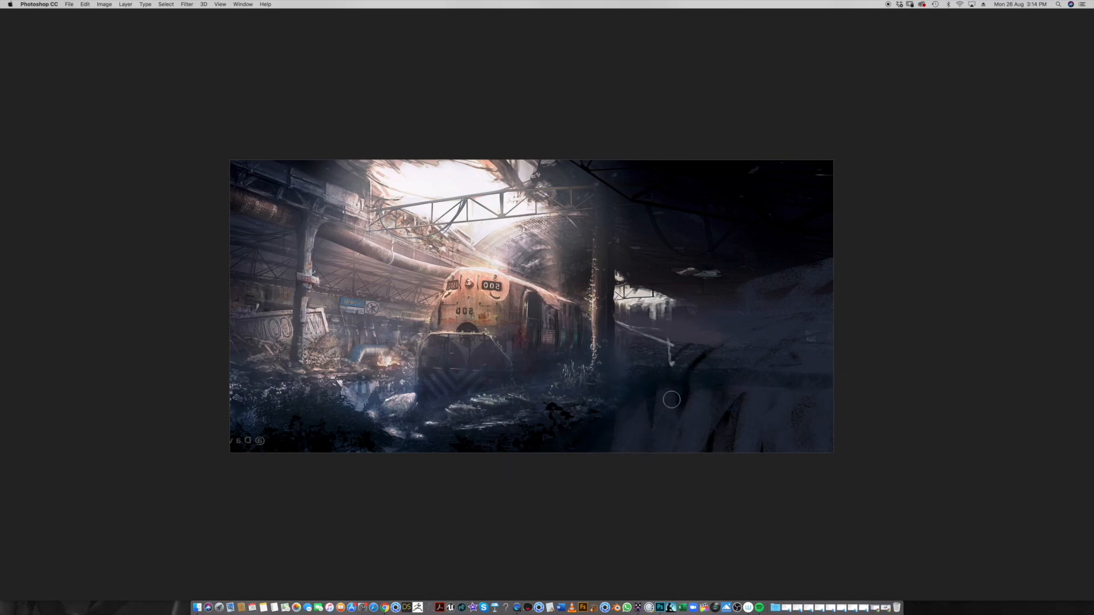
mouse_move(693, 382)
mouse_down()
mouse_move(738, 408)
mouse_move(668, 439)
mouse_move(510, 435)
mouse_move(528, 425)
mouse_move(573, 448)
mouse_move(583, 404)
mouse_move(496, 444)
mouse_move(466, 429)
mouse_move(441, 467)
mouse_move(395, 434)
mouse_move(368, 461)
mouse_up()
mouse_move(358, 398)
mouse_down()
mouse_move(337, 422)
mouse_move(245, 433)
mouse_move(265, 449)
mouse_move(200, 446)
mouse_up()
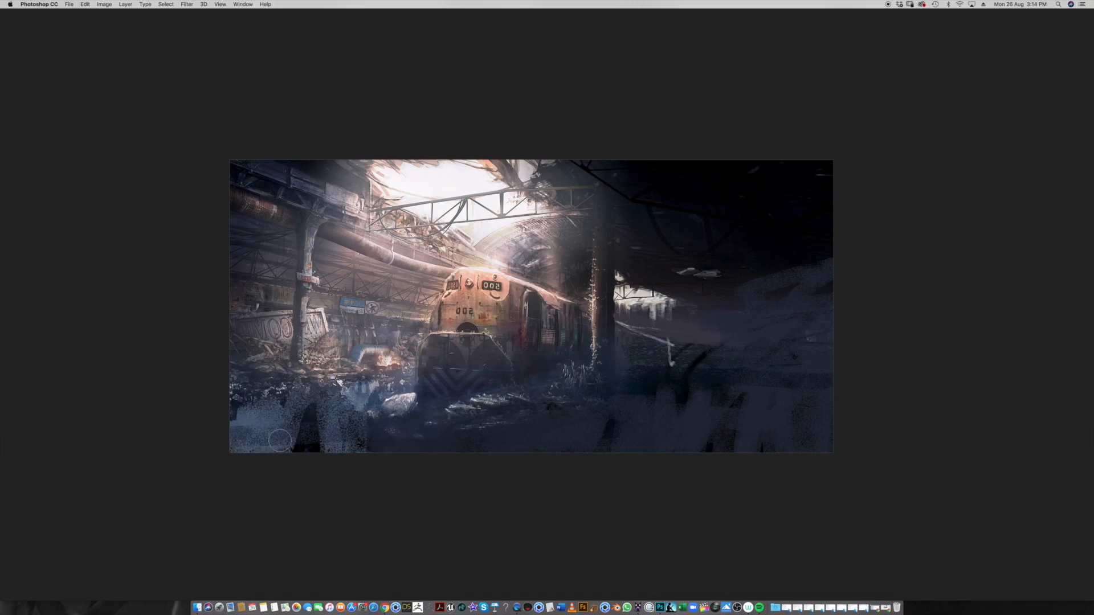
Draw thin pale lines for a horizon across the scene, the train's receding edge, and a ground line meeting behind the train
alt+click(674, 341)
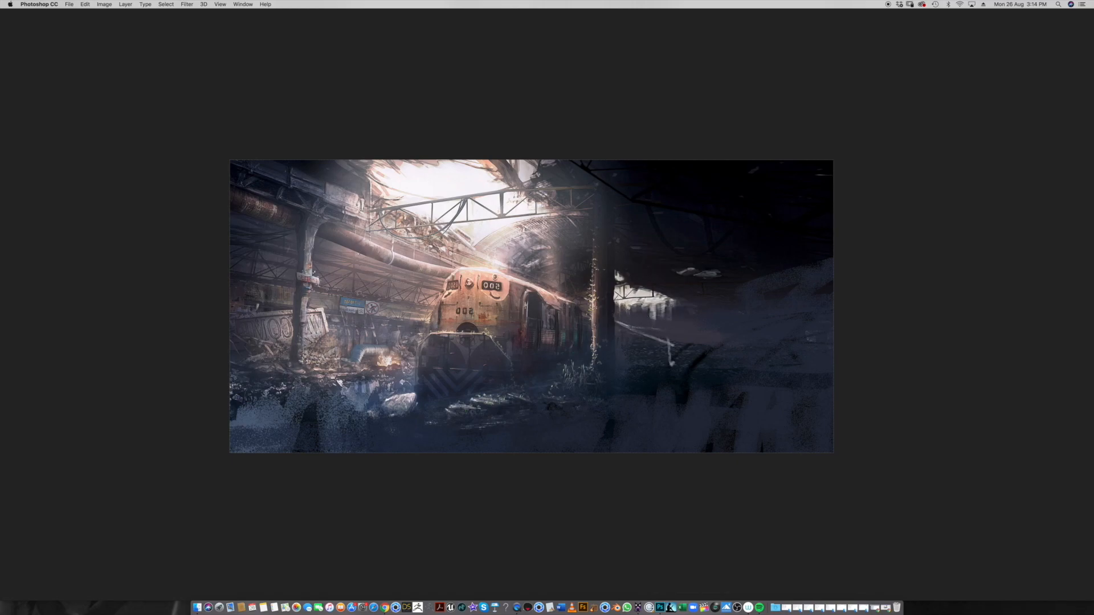
drag(997, 387, 940, 391)
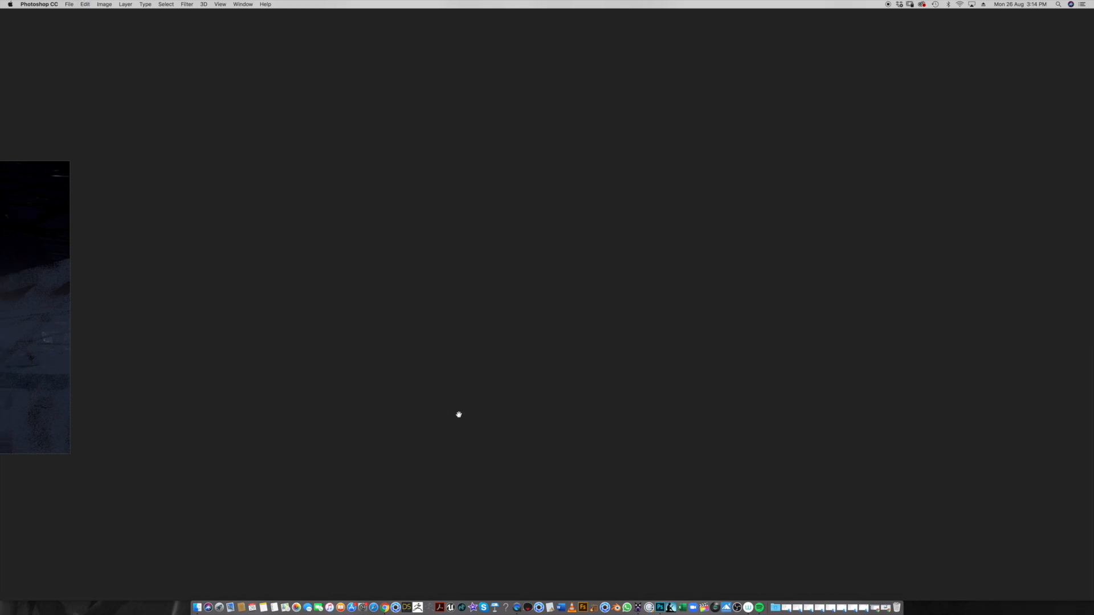
drag(459, 416, 836, 432)
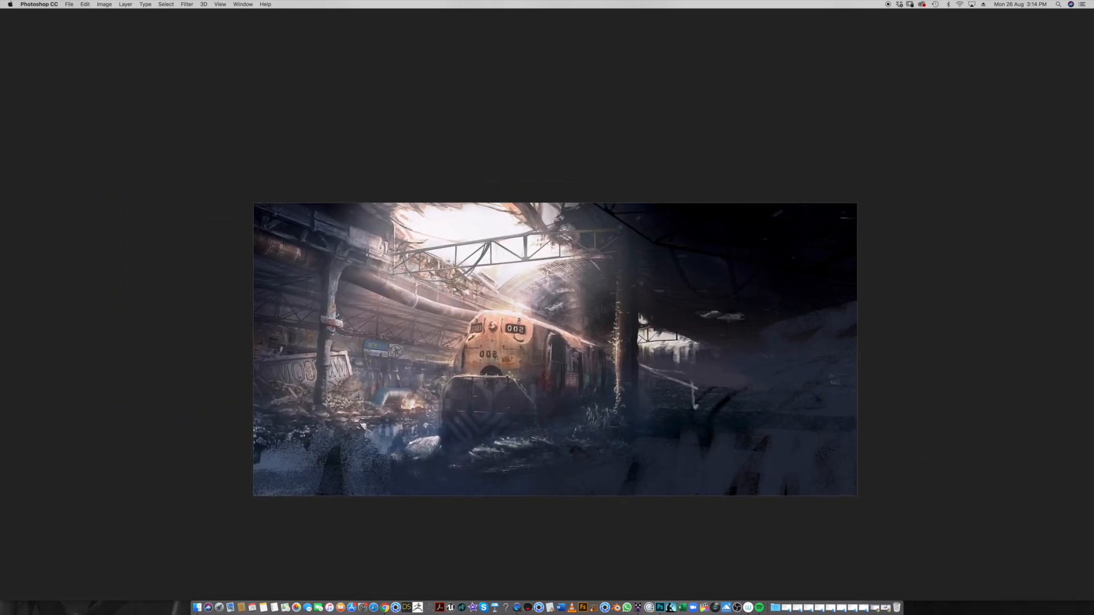
drag(228, 412, 914, 415)
drag(605, 350, 729, 405)
scroll(556, 348, down, 2)
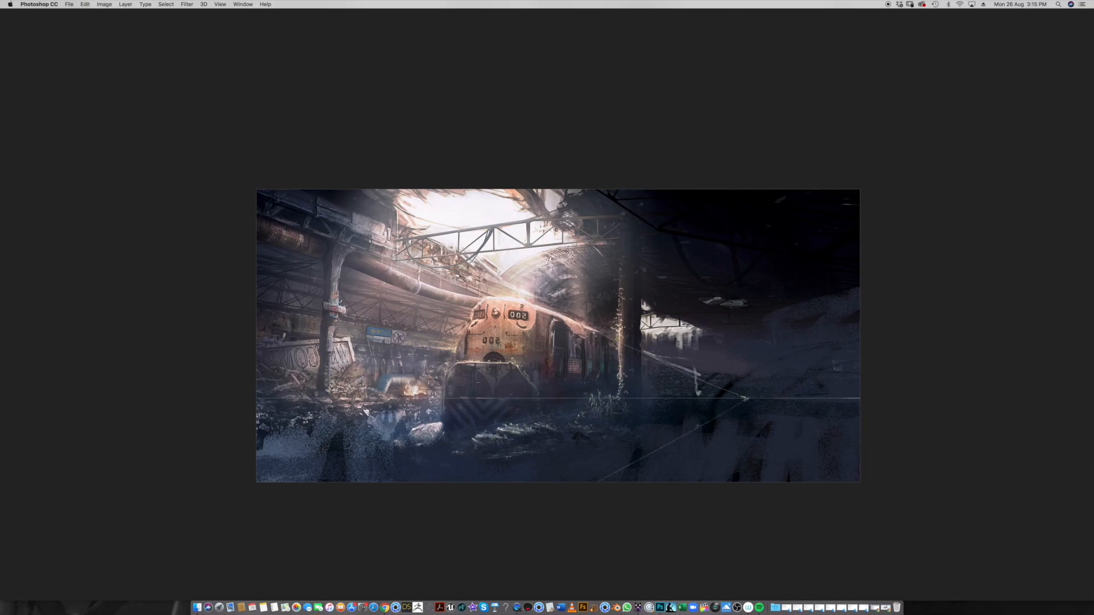
Draw a vertical line through the vanishing point and more perspective lines radiating from it toward the roof and foreground
mouse_move(745, 443)
mouse_down()
mouse_move(746, 347)
mouse_move(746, 484)
mouse_up()
scroll(558, 337, up, 2)
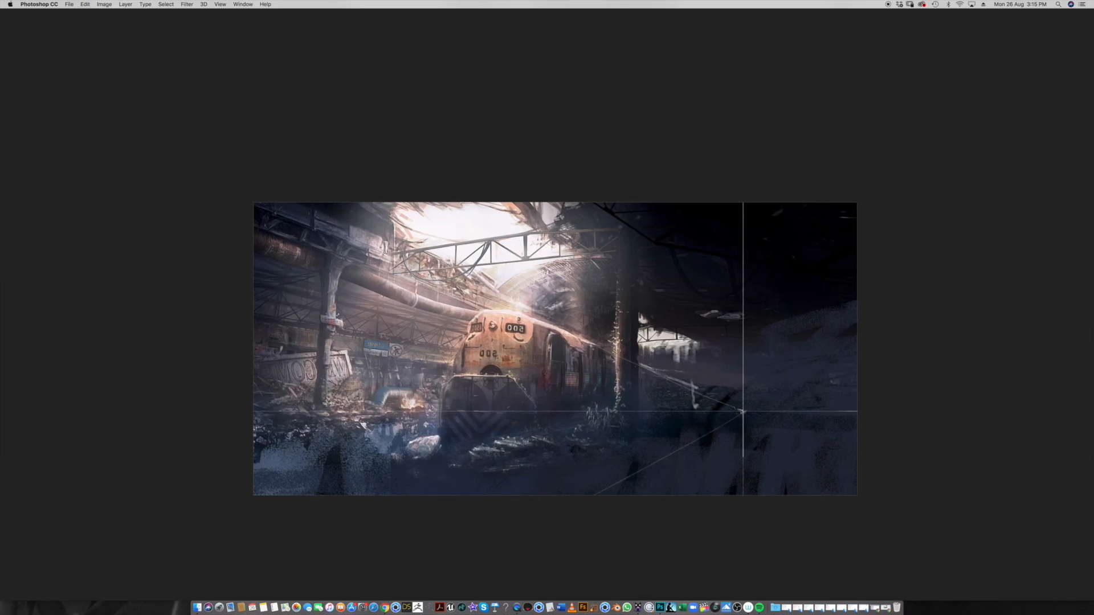
drag(743, 411, 481, 145)
scroll(558, 349, left, 1)
drag(745, 412, 410, 503)
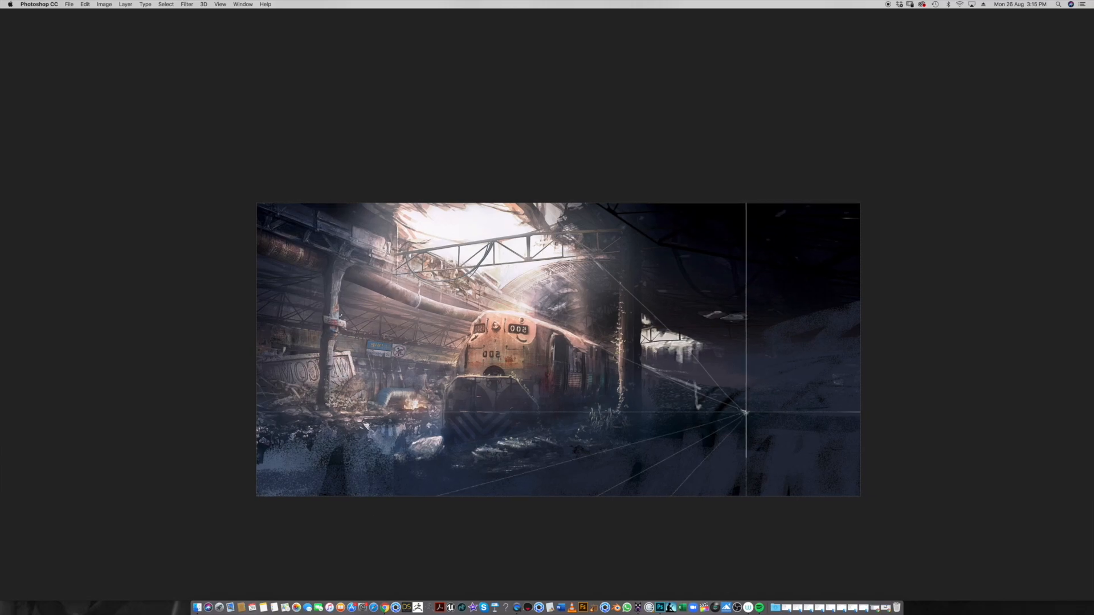
Flip the painting back to its original orientation
key(super+shift+h)
drag(522, 406, 610, 400)
key(Tab)
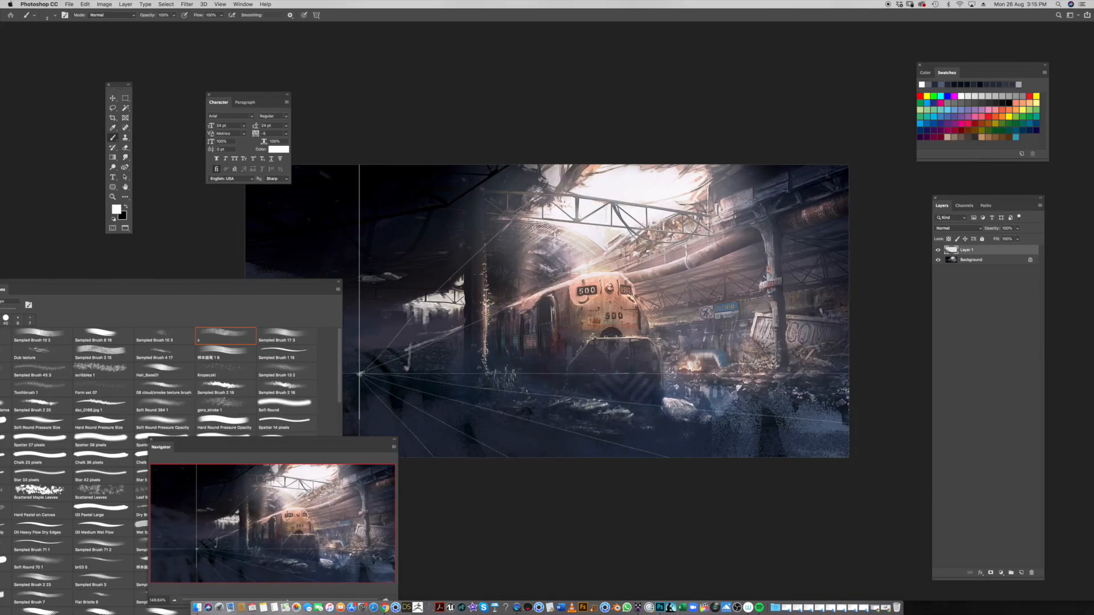
key(Tab)
drag(534, 399, 632, 395)
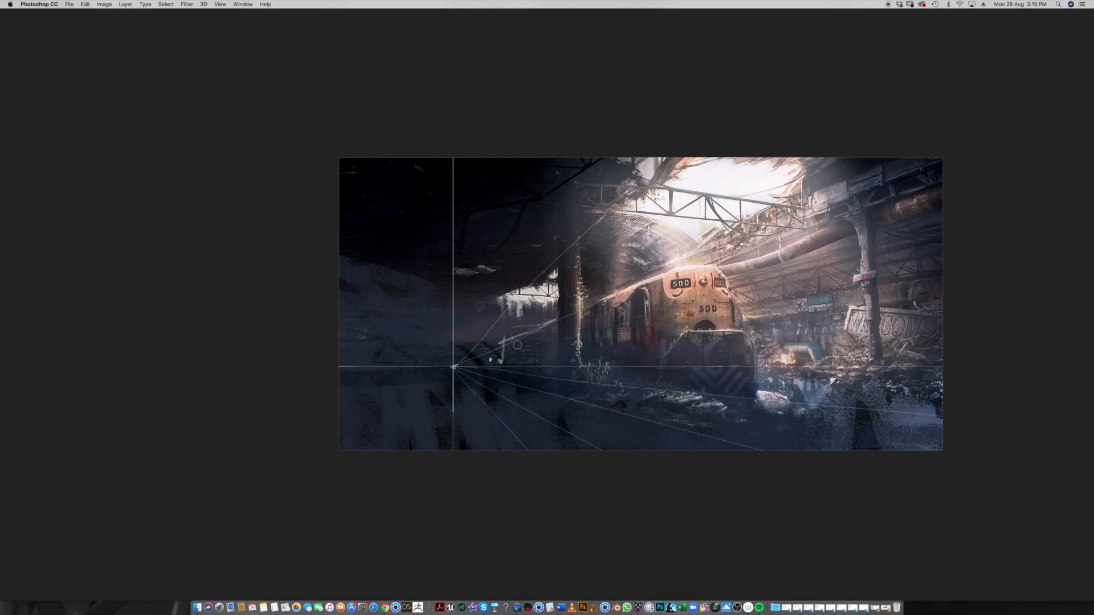
Extend the train's dark side toward the vanishing point, paint out the pillar, and cover the bright opening with grey haze
mouse_move(490, 350)
mouse_down()
mouse_move(604, 306)
mouse_move(538, 342)
mouse_move(607, 310)
mouse_move(542, 356)
mouse_move(595, 323)
mouse_move(578, 347)
mouse_move(576, 328)
mouse_move(615, 311)
mouse_move(627, 368)
mouse_move(642, 365)
mouse_up()
mouse_move(497, 349)
mouse_down()
mouse_move(642, 292)
mouse_move(650, 312)
mouse_move(582, 361)
mouse_move(539, 318)
mouse_move(589, 294)
mouse_move(610, 262)
mouse_move(587, 264)
mouse_move(569, 249)
mouse_move(576, 240)
mouse_move(586, 256)
mouse_move(564, 251)
mouse_move(569, 260)
mouse_move(571, 219)
mouse_move(527, 219)
mouse_move(583, 175)
mouse_move(601, 223)
mouse_move(527, 229)
mouse_move(541, 221)
mouse_move(522, 268)
mouse_move(560, 237)
mouse_move(530, 208)
mouse_move(588, 247)
mouse_move(503, 246)
mouse_up()
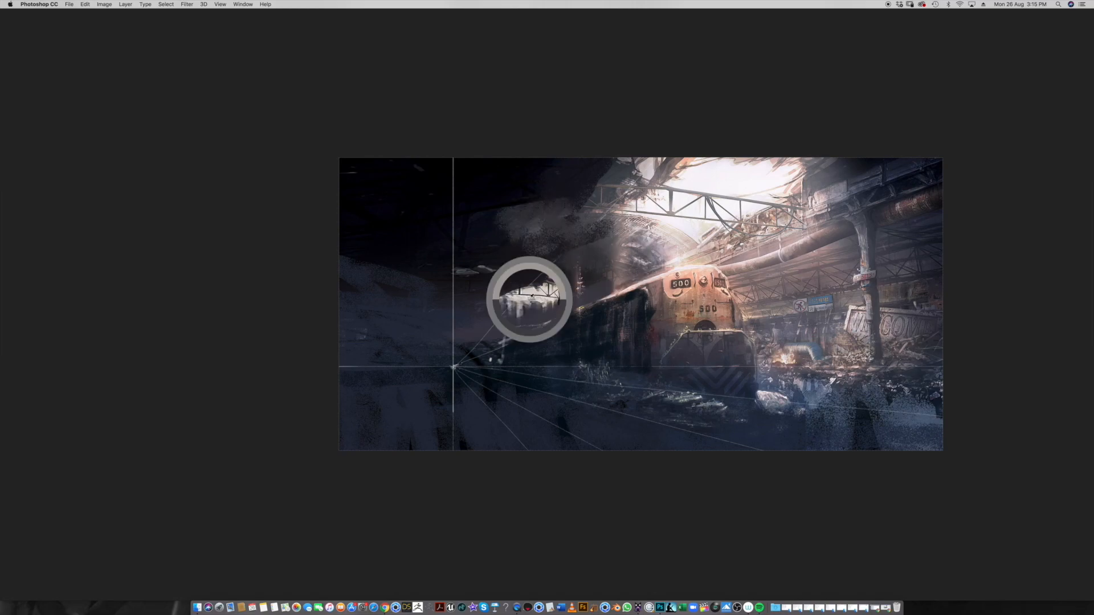
mouse_move(500, 313)
mouse_down()
mouse_move(553, 300)
mouse_move(519, 293)
mouse_move(565, 303)
mouse_move(553, 344)
mouse_move(525, 350)
mouse_move(547, 291)
mouse_move(492, 319)
mouse_move(491, 347)
mouse_move(461, 359)
mouse_move(464, 370)
mouse_move(413, 302)
mouse_move(426, 349)
mouse_move(448, 302)
mouse_move(406, 342)
mouse_move(369, 310)
mouse_move(368, 338)
mouse_move(360, 311)
mouse_move(412, 318)
mouse_move(436, 338)
mouse_up()
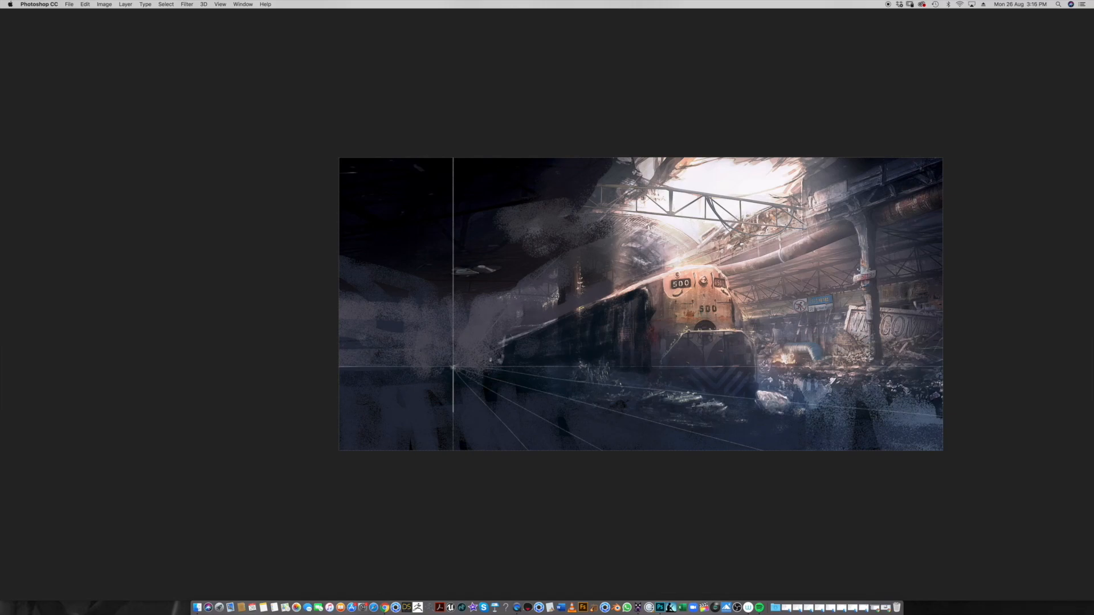
key(Tab)
key(Tab)
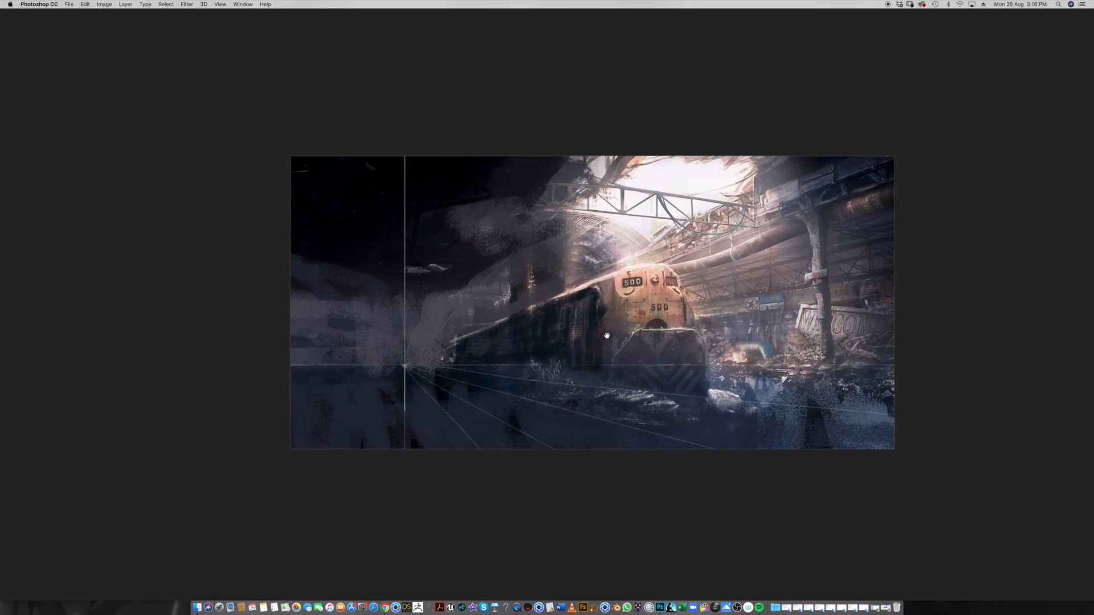
Paint grey beams fanning up from the vanishing point into the dark ceiling
drag(438, 356, 443, 366)
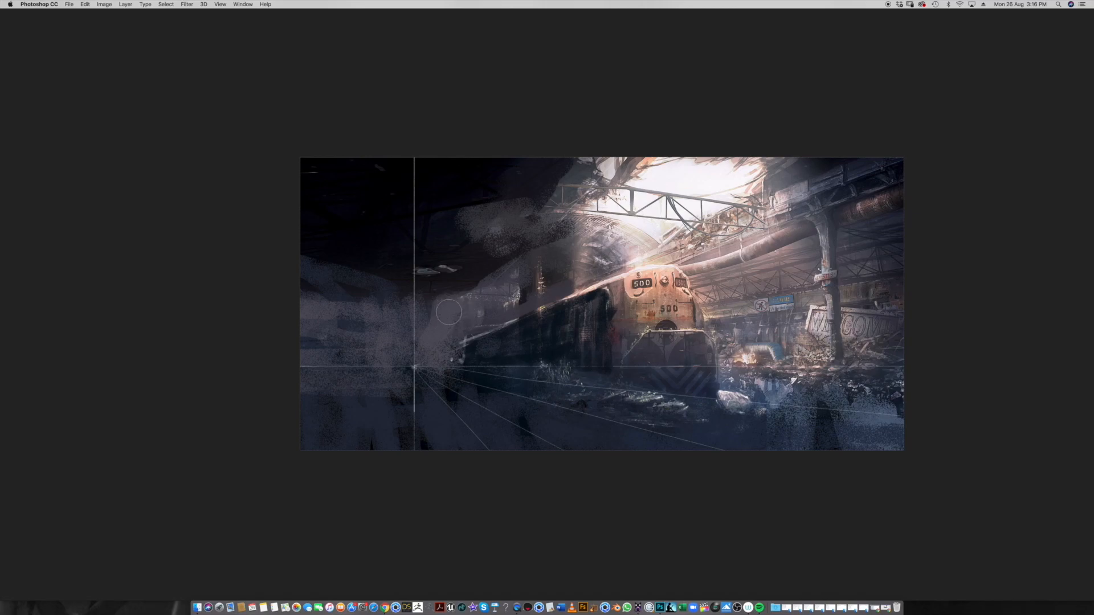
drag(453, 290, 515, 167)
key(super+z)
key(super+shift+z)
key(super+shift+z)
key(super+shift+z)
key(super+z)
key(super+shift+z)
drag(420, 399, 428, 400)
mouse_move(554, 407)
mouse_down()
mouse_move(678, 510)
mouse_move(693, 461)
mouse_up()
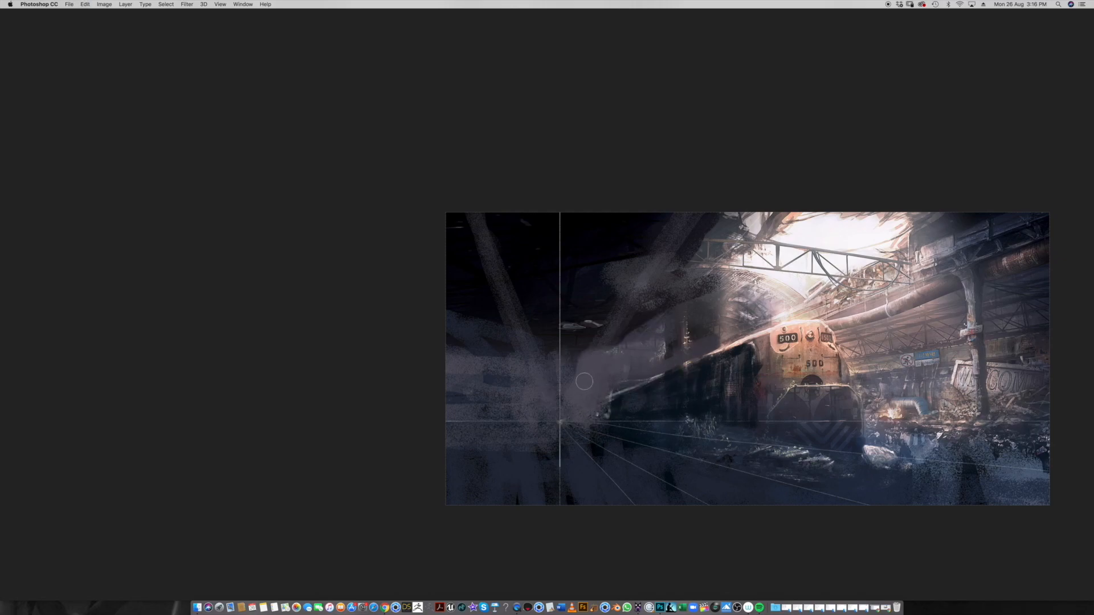
Paint a pale haze patch beside the vanishing point and cover the foreground floor with flat grey strokes
mouse_move(576, 388)
mouse_down()
mouse_move(536, 412)
mouse_move(606, 408)
mouse_move(585, 400)
mouse_move(582, 381)
mouse_move(585, 402)
mouse_move(559, 422)
mouse_up()
scroll(595, 411, left, 3)
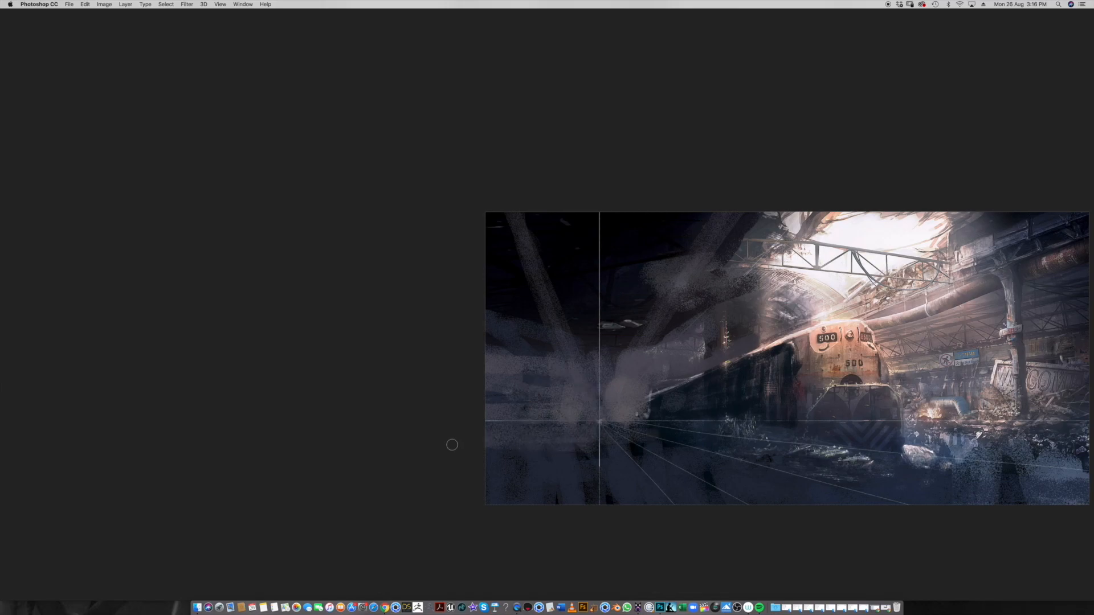
mouse_move(441, 465)
mouse_down()
mouse_move(772, 460)
mouse_move(787, 468)
mouse_move(467, 480)
mouse_move(952, 484)
mouse_move(527, 509)
mouse_move(827, 503)
mouse_move(751, 483)
mouse_move(489, 479)
mouse_move(792, 467)
mouse_move(468, 452)
mouse_move(529, 449)
mouse_up()
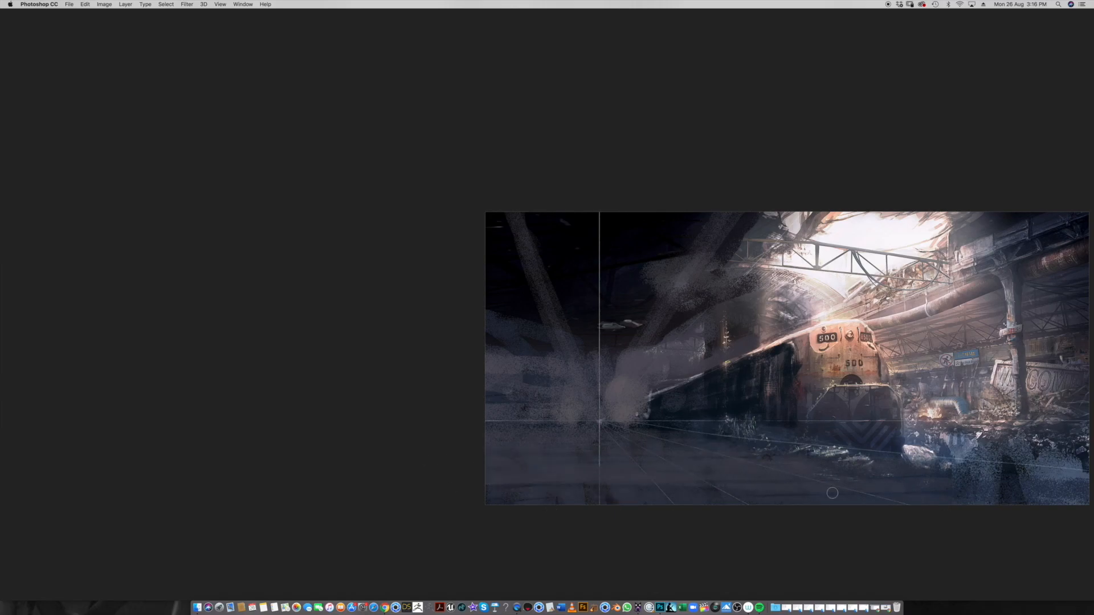
scroll(901, 504, right, 5)
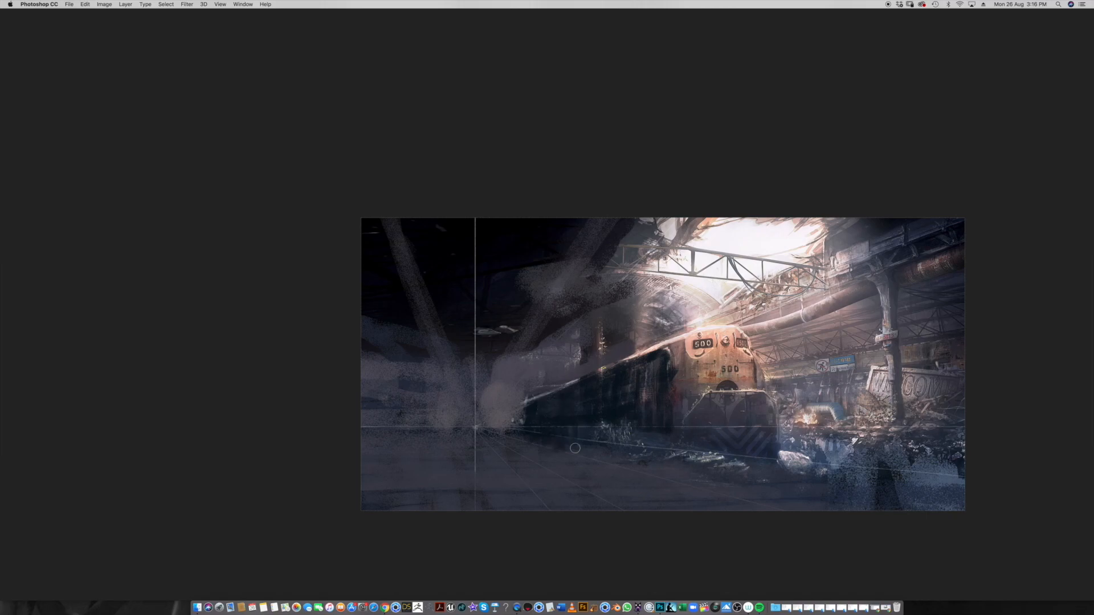
Darken the train's far end and paint a dark shadow edge along its base toward the lower right foreground
mouse_move(581, 445)
mouse_down()
mouse_move(625, 434)
mouse_move(635, 454)
mouse_move(662, 396)
mouse_move(671, 399)
mouse_move(661, 461)
mouse_move(661, 398)
mouse_move(645, 435)
mouse_move(607, 403)
mouse_up()
drag(506, 425, 512, 428)
key(super+z)
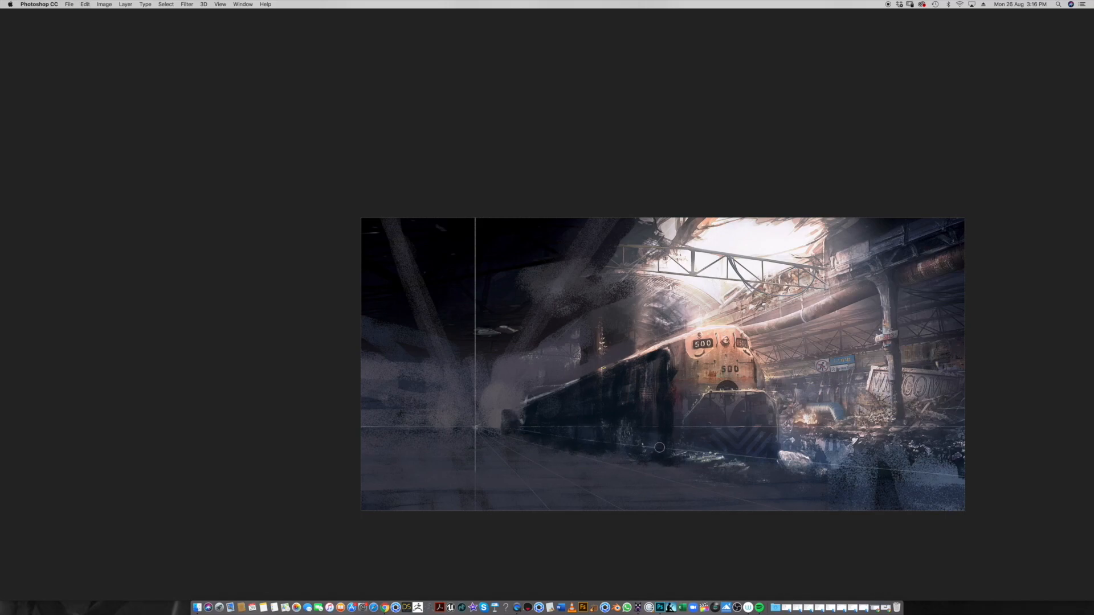
scroll(706, 444, left, 3)
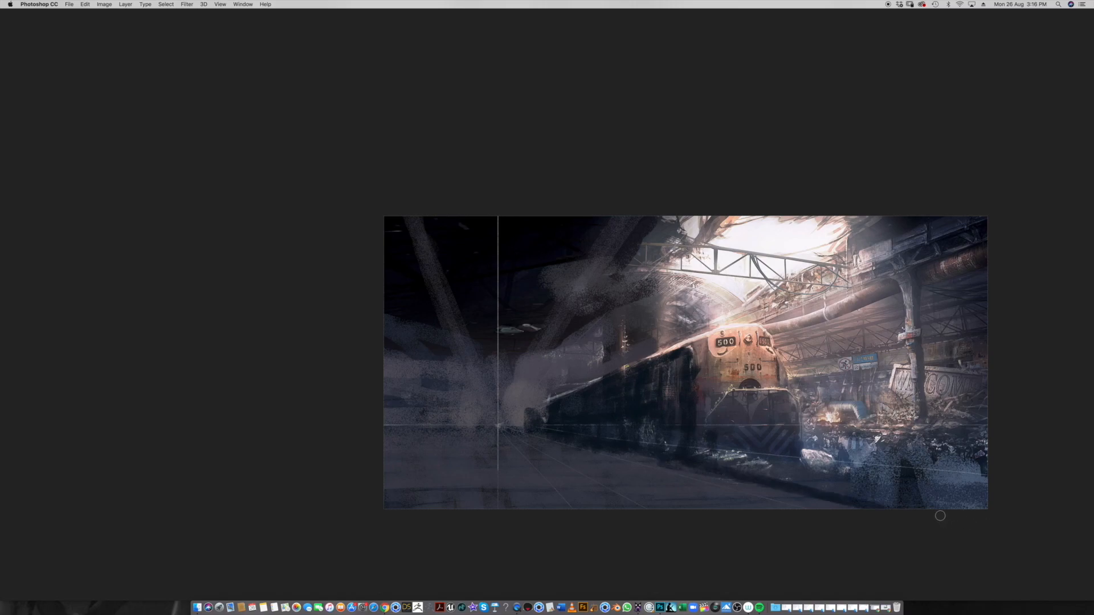
Paint a pale light-catching strip across the ground to the right of the train
drag(828, 448, 1044, 464)
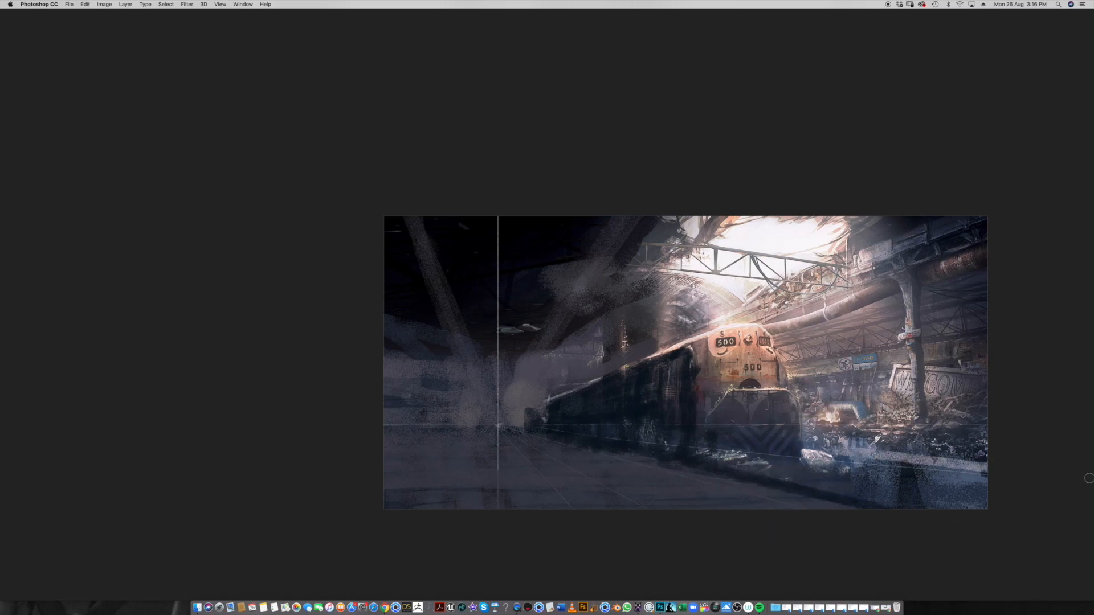
drag(833, 438, 1043, 456)
key(ctrl+z)
drag(798, 448, 1029, 456)
click(897, 476)
click(826, 491)
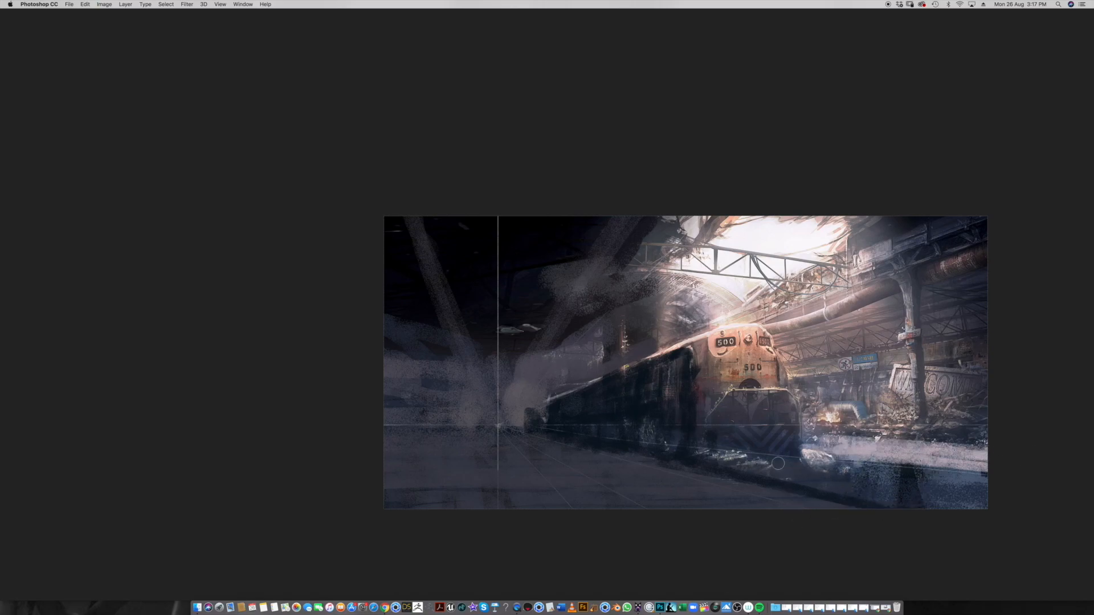
Paint dark track-like bands below the pale strip, receding along the ground in front of the train
drag(794, 468, 1045, 489)
mouse_move(771, 460)
mouse_down()
mouse_move(1011, 515)
mouse_move(994, 505)
mouse_up()
drag(892, 484, 879, 479)
key(c)
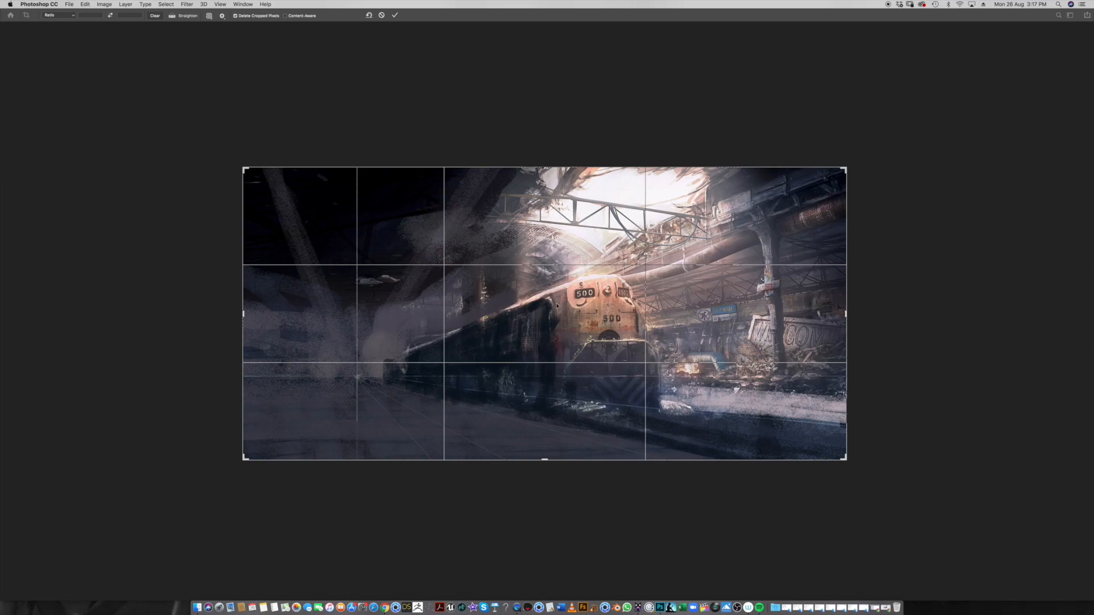
key(Return)
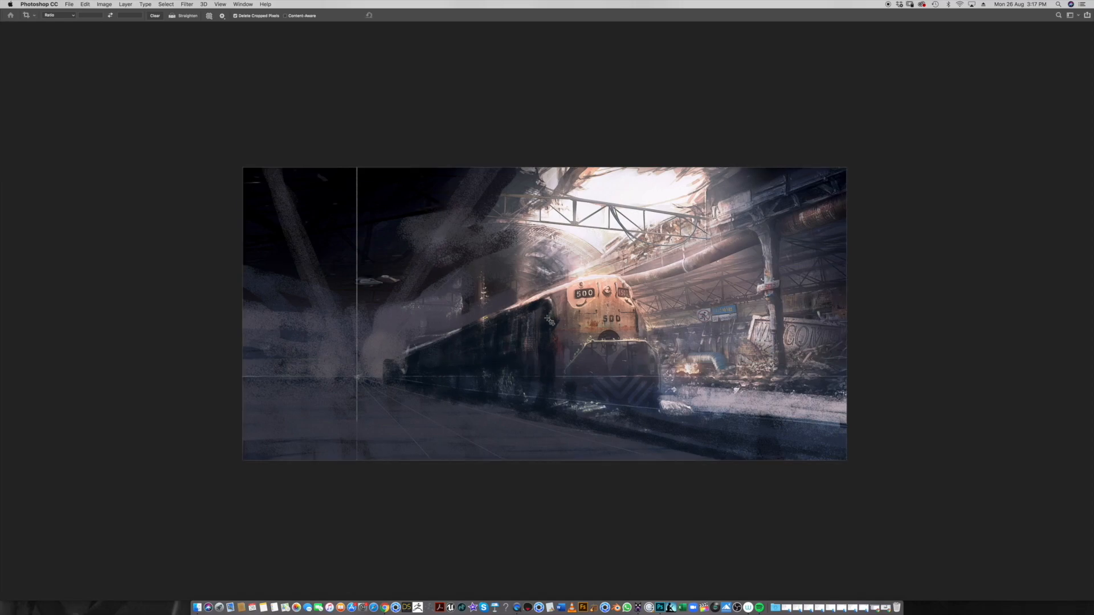
key(Tab)
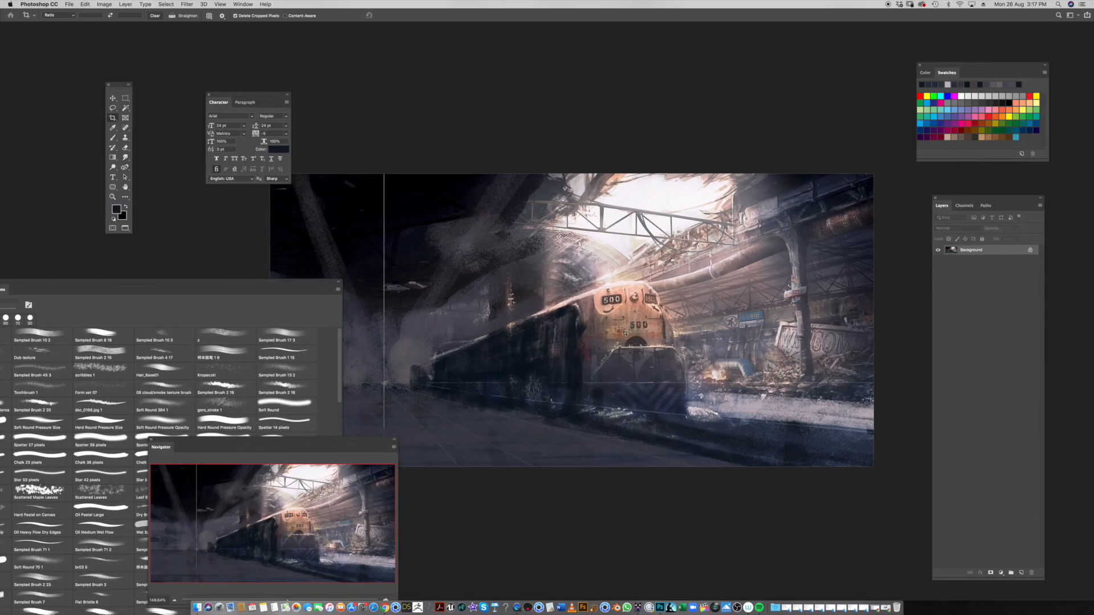
Brush a dark wall-base line receding to the vanishing point and thin vertical posts on it, using sampled dark tones
key(b)
key(Tab)
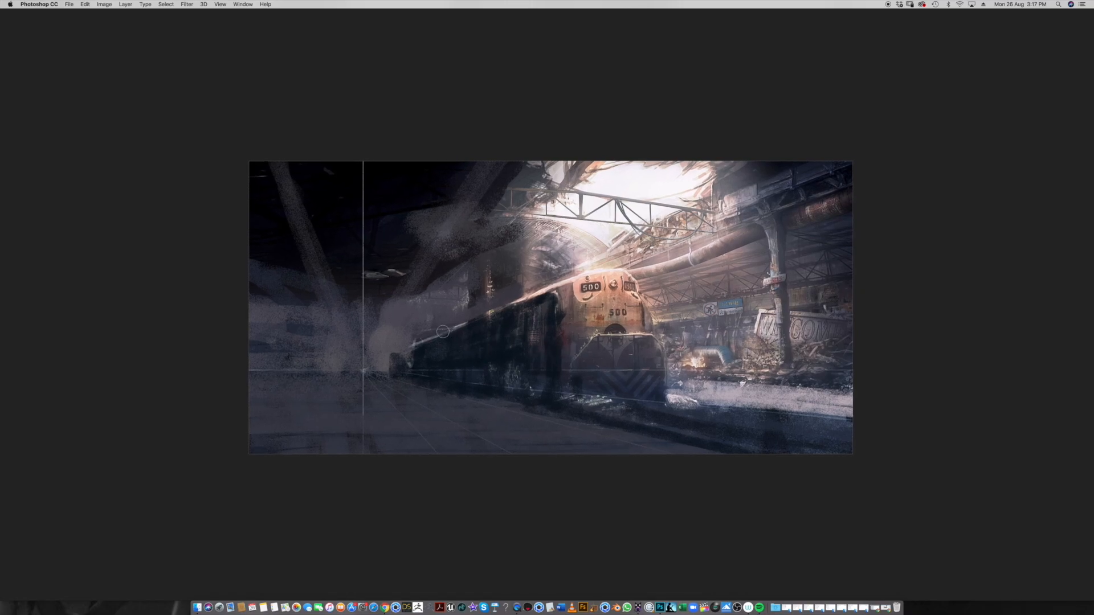
click(416, 356)
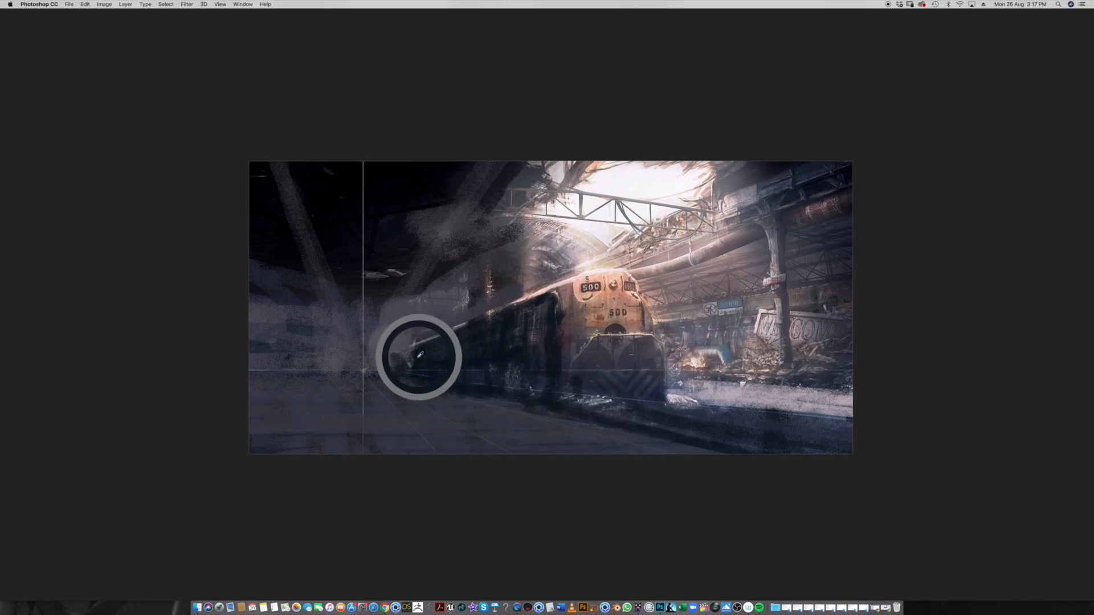
drag(463, 360, 464, 360)
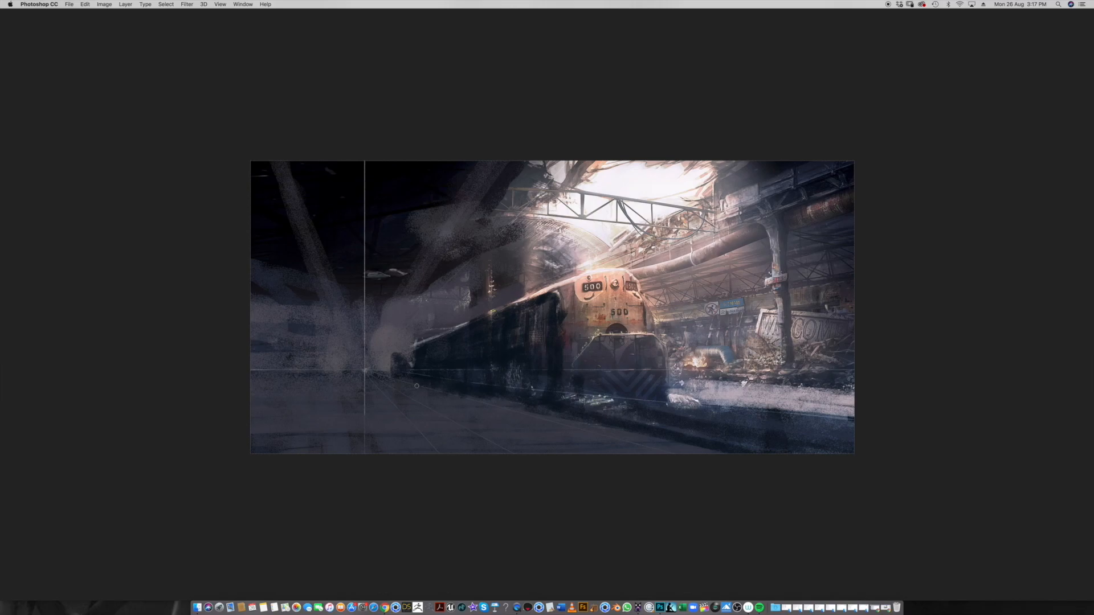
key(bracketright)
key(bracketright)
key(bracketright)
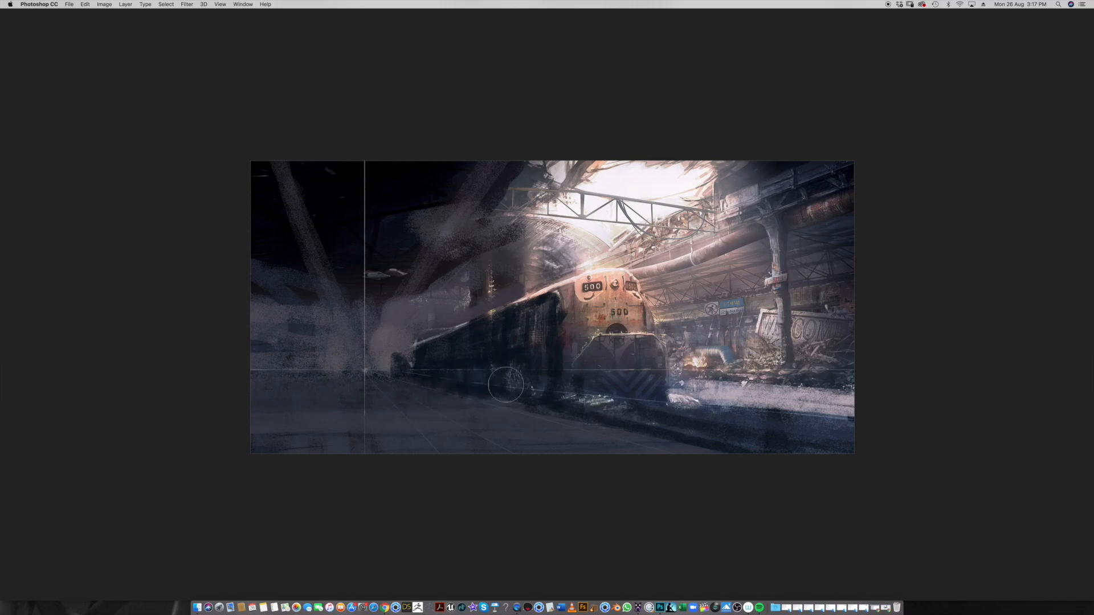
alt+click(270, 257)
key(bracketleft)
key(bracketleft)
key(bracketleft)
drag(264, 419, 370, 365)
key(super+z)
mouse_move(321, 377)
mouse_down()
mouse_move(323, 301)
mouse_move(332, 315)
mouse_up()
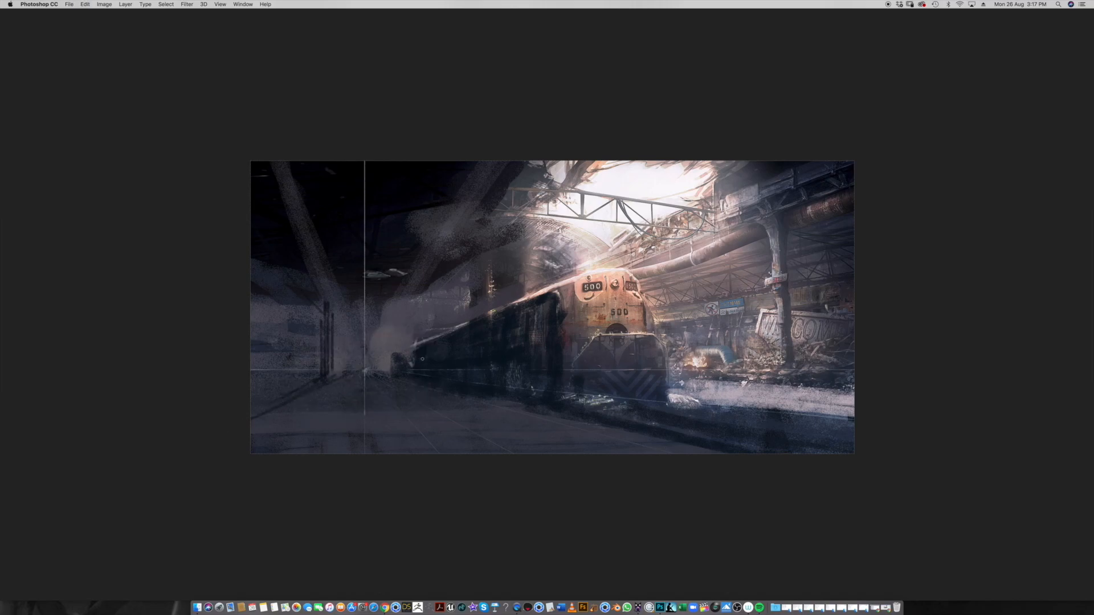
Draw a thin dark diagonal from the top of the posts down to the vanishing point
key(super+z)
drag(304, 299, 374, 361)
key(super+z)
Sketch a pale circle around the train and a pale rectangle over the ceiling, and undo these demonstration lines
mouse_move(581, 259)
mouse_down()
mouse_move(414, 356)
mouse_move(331, 340)
mouse_move(308, 365)
mouse_up()
key(super+z)
key(super+z)
key(super+z)
mouse_move(520, 246)
mouse_down()
mouse_move(495, 259)
mouse_move(493, 290)
mouse_up()
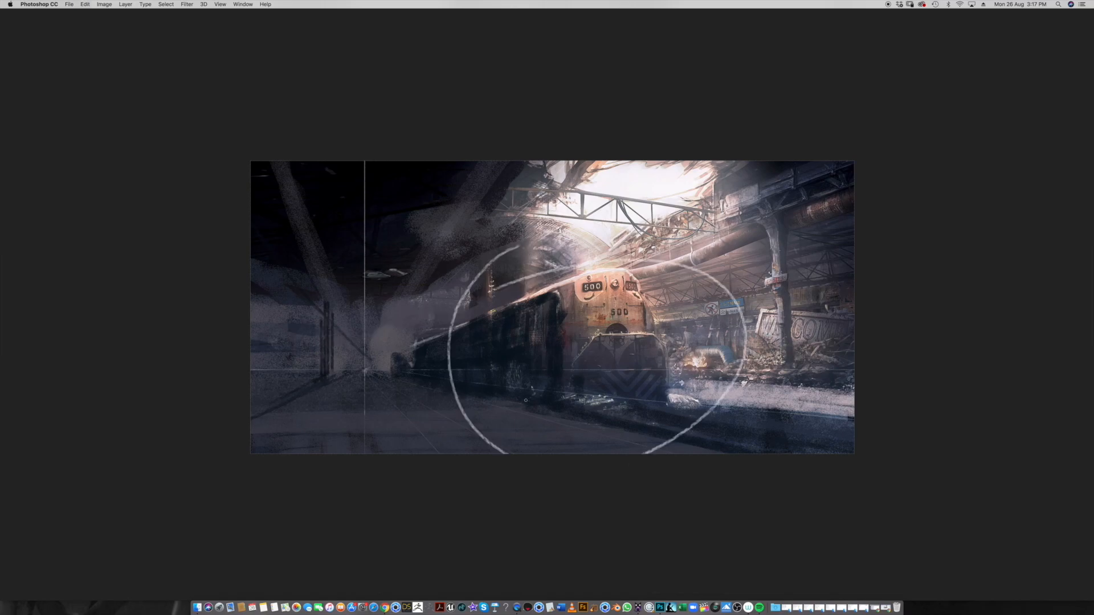
key(super+z)
mouse_move(288, 273)
mouse_down()
mouse_move(441, 268)
mouse_move(304, 232)
mouse_move(427, 233)
mouse_move(429, 275)
mouse_up()
key(super+z)
key(super+z)
key(super+z)
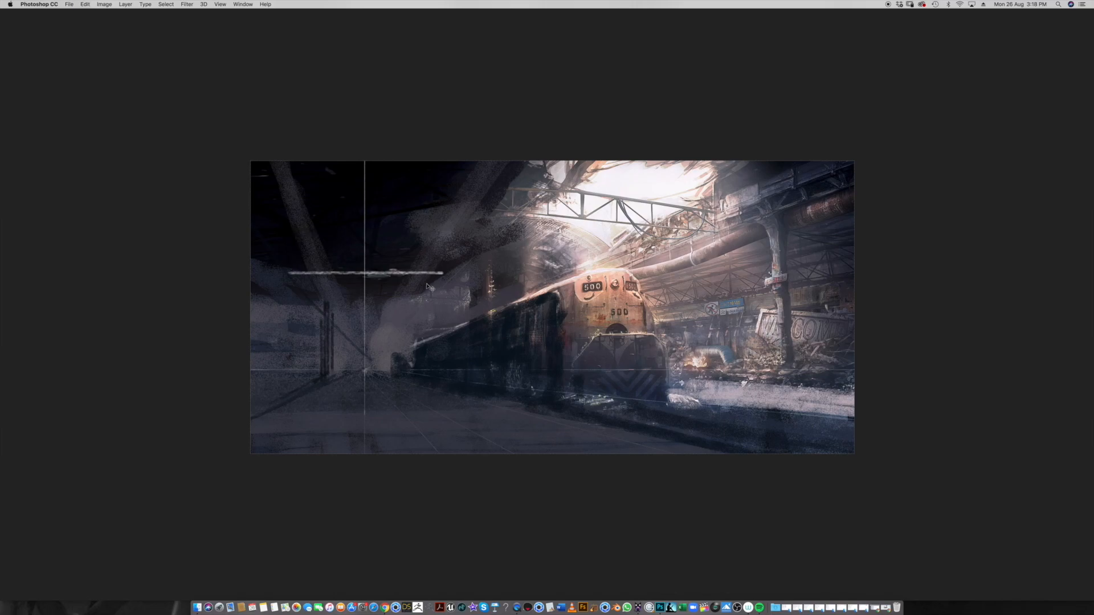
drag(300, 274, 300, 200)
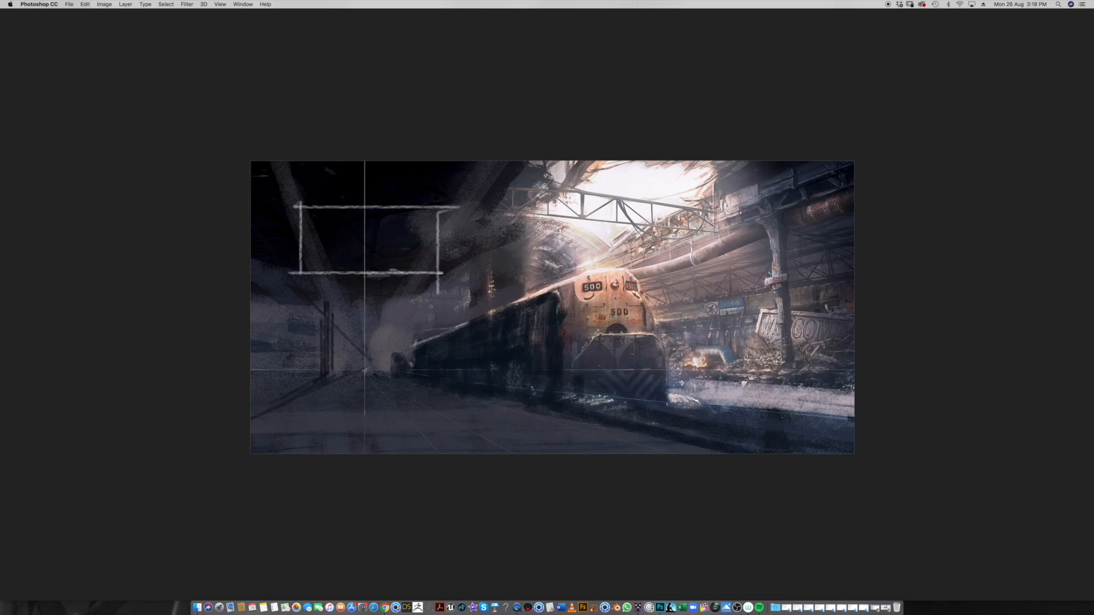
key(super+z)
key(super+z)
key(super+z)
key(super+z)
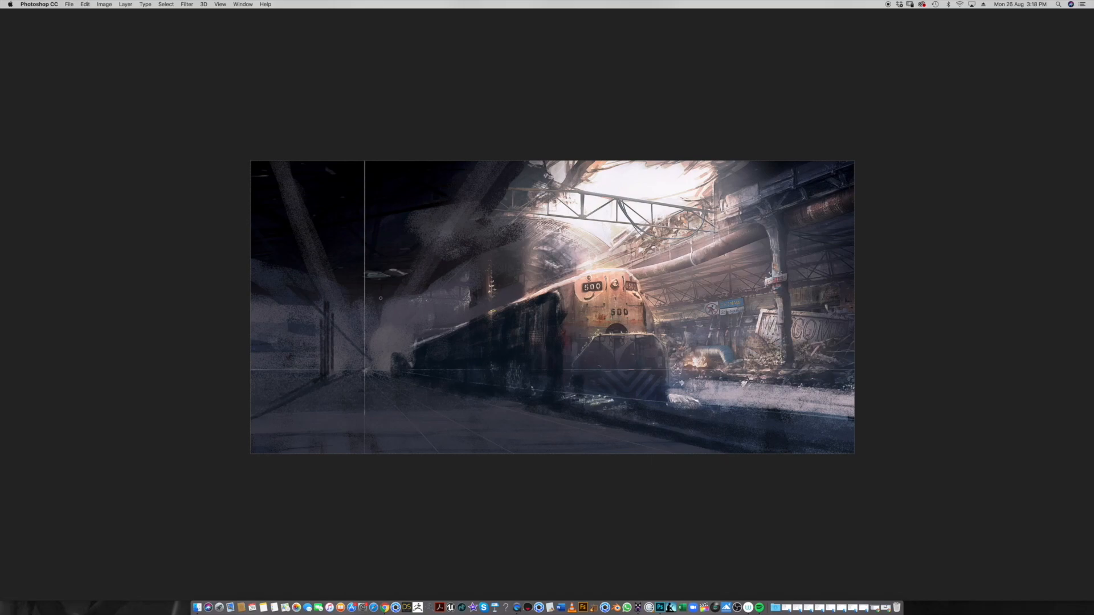
Paint the wall beside the platform with grey vertical panels and darken its upper edge receding toward the posts
click(336, 310)
click(326, 309)
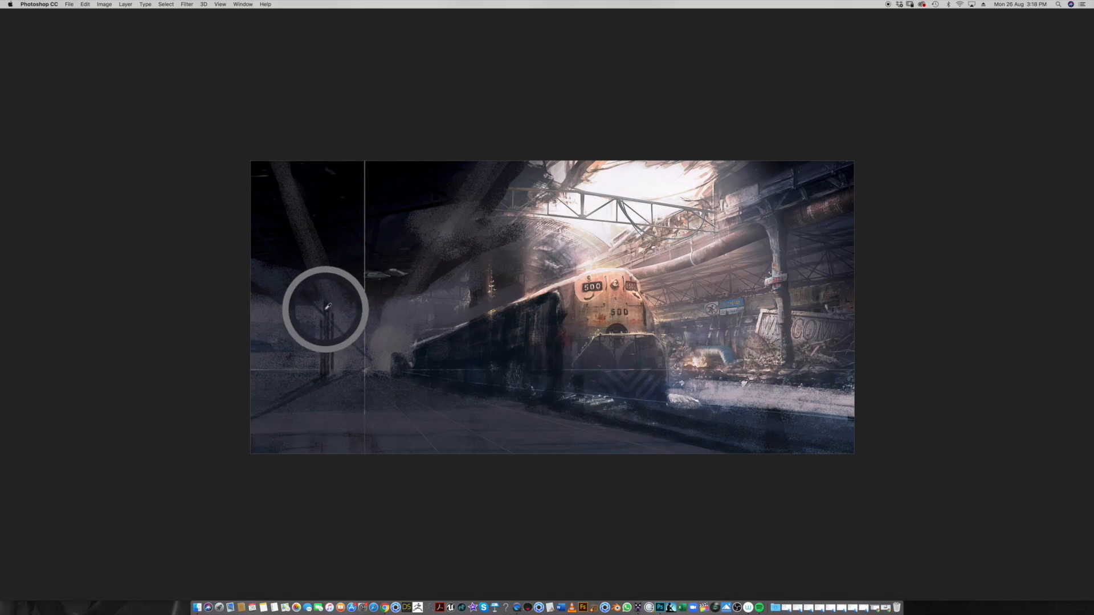
click(342, 345)
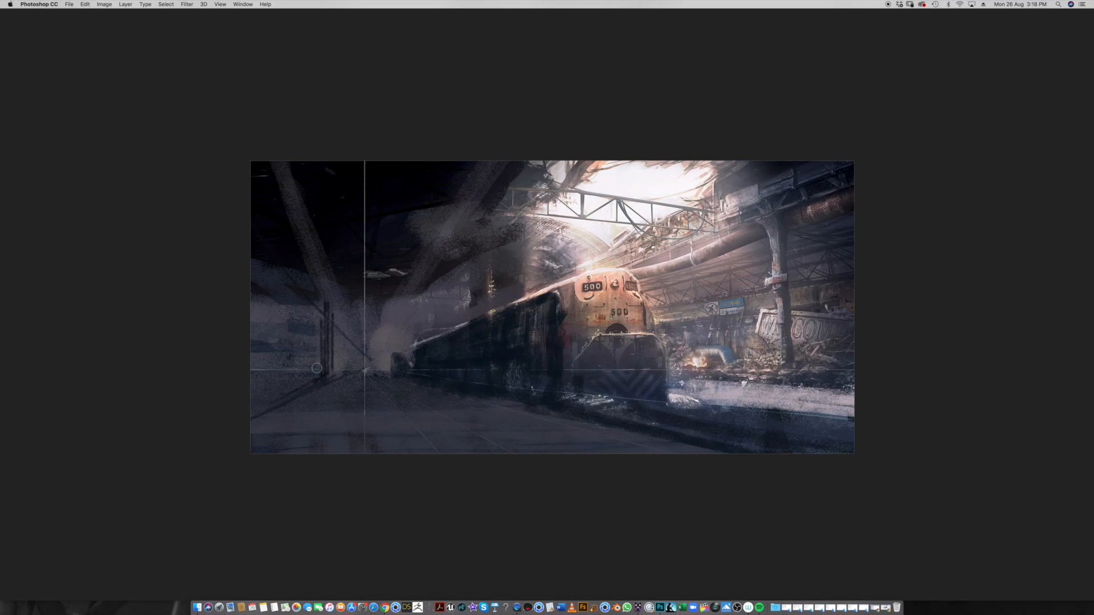
mouse_move(315, 373)
mouse_down()
mouse_move(305, 302)
mouse_move(289, 370)
mouse_move(280, 324)
mouse_move(262, 346)
mouse_move(256, 242)
mouse_move(271, 269)
mouse_move(265, 348)
mouse_up()
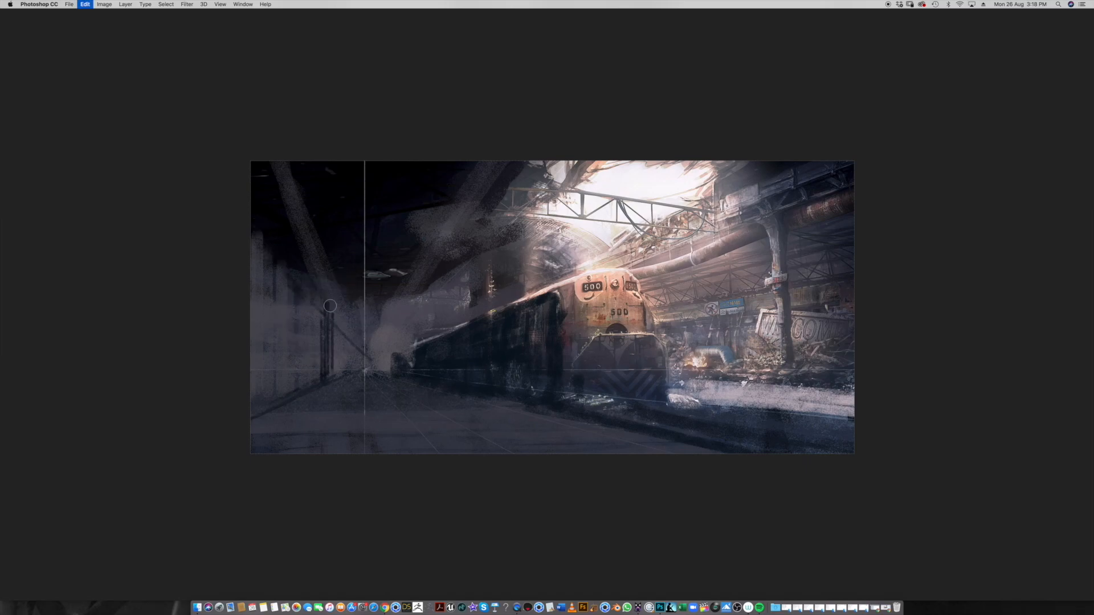
alt+click(348, 272)
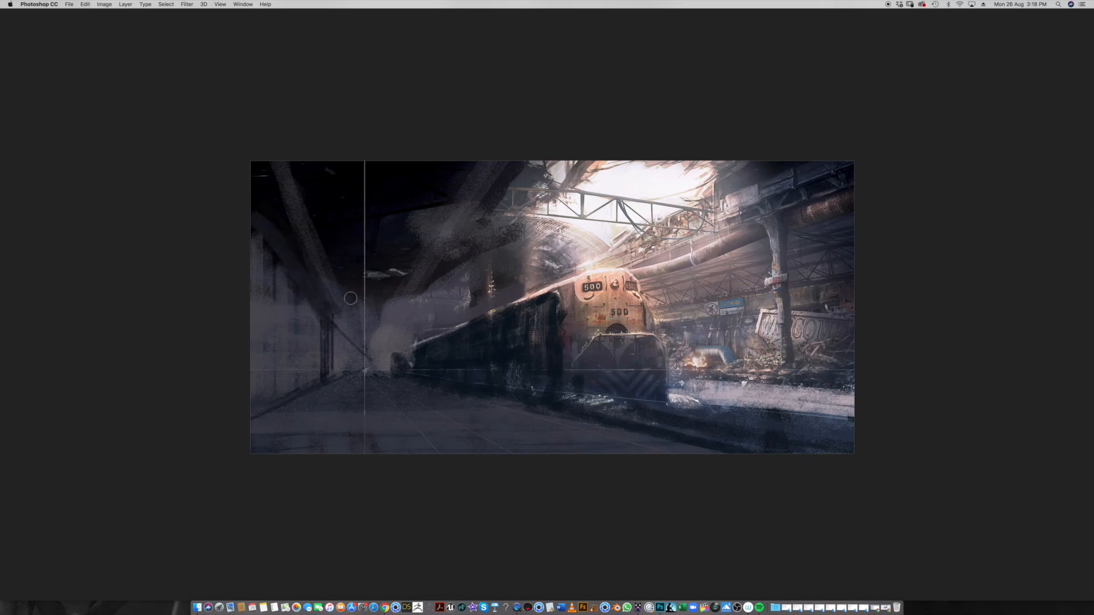
Paint a dark horizontal beam across the far end of the station, from the wall posts to the train's roof
drag(339, 317, 426, 327)
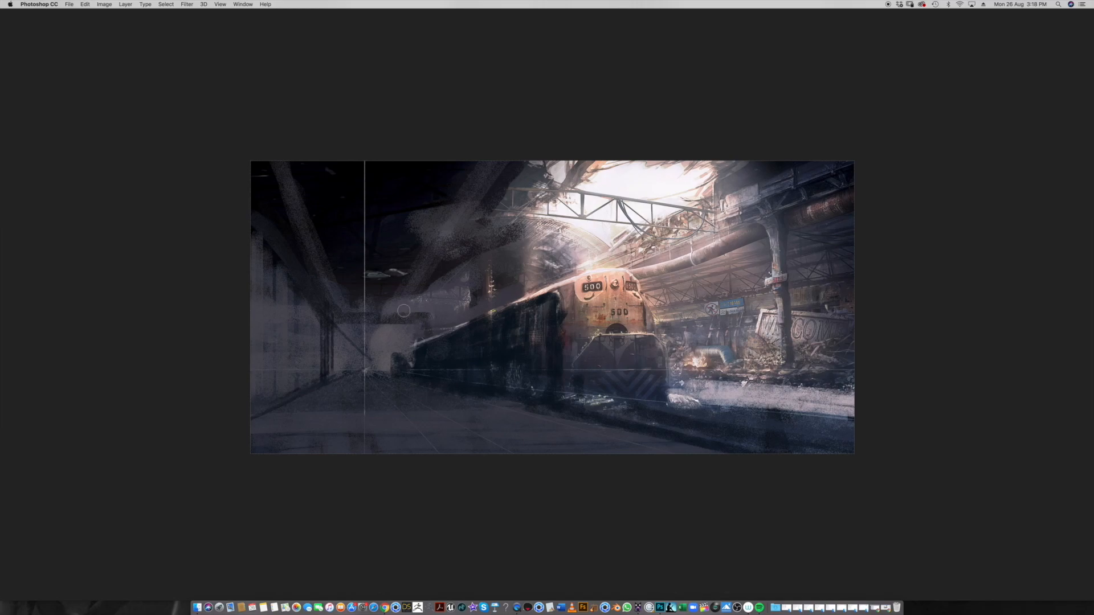
drag(341, 318, 444, 318)
key(super+z)
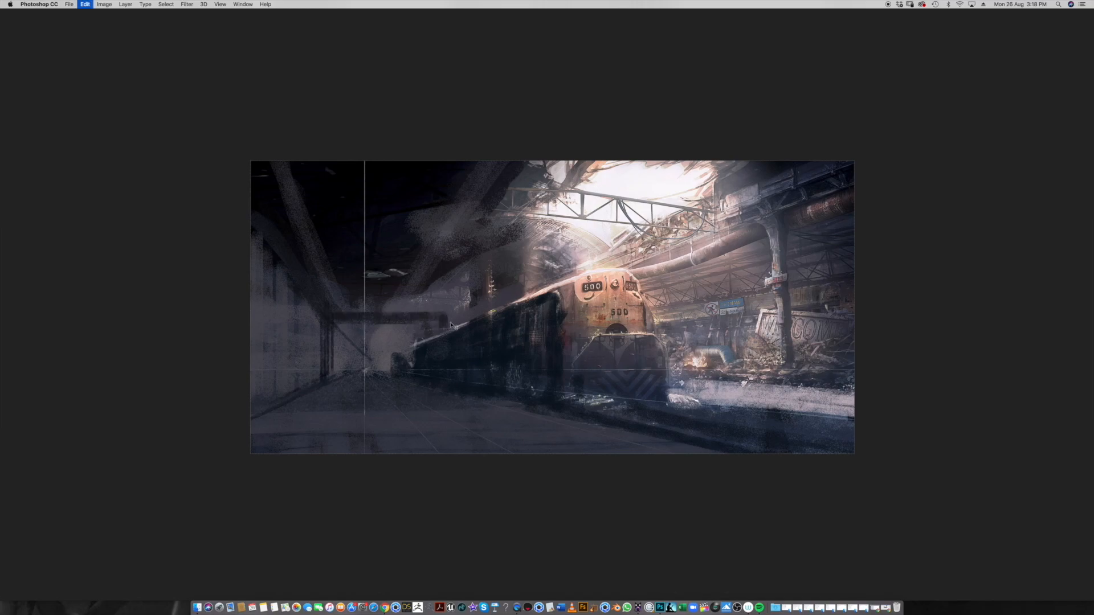
drag(336, 316, 461, 320)
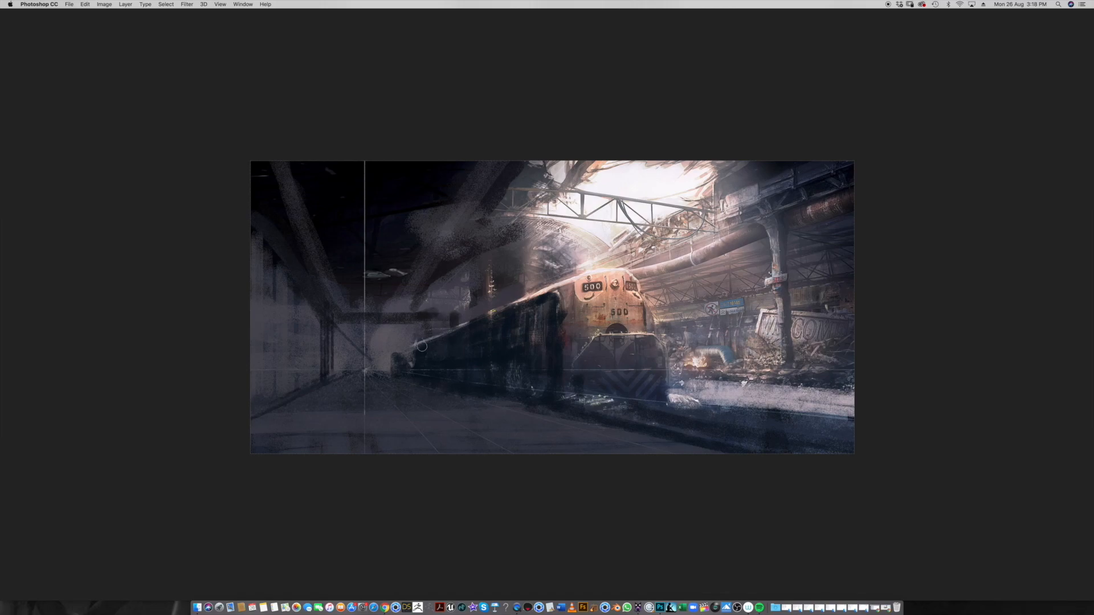
key(super+z)
Paint a bright arched tunnel opening behind the train's far end and refine its rounded upper edge
mouse_move(379, 366)
mouse_down()
mouse_move(383, 347)
mouse_move(407, 350)
mouse_move(379, 341)
mouse_move(411, 339)
mouse_move(379, 353)
mouse_move(416, 340)
mouse_up()
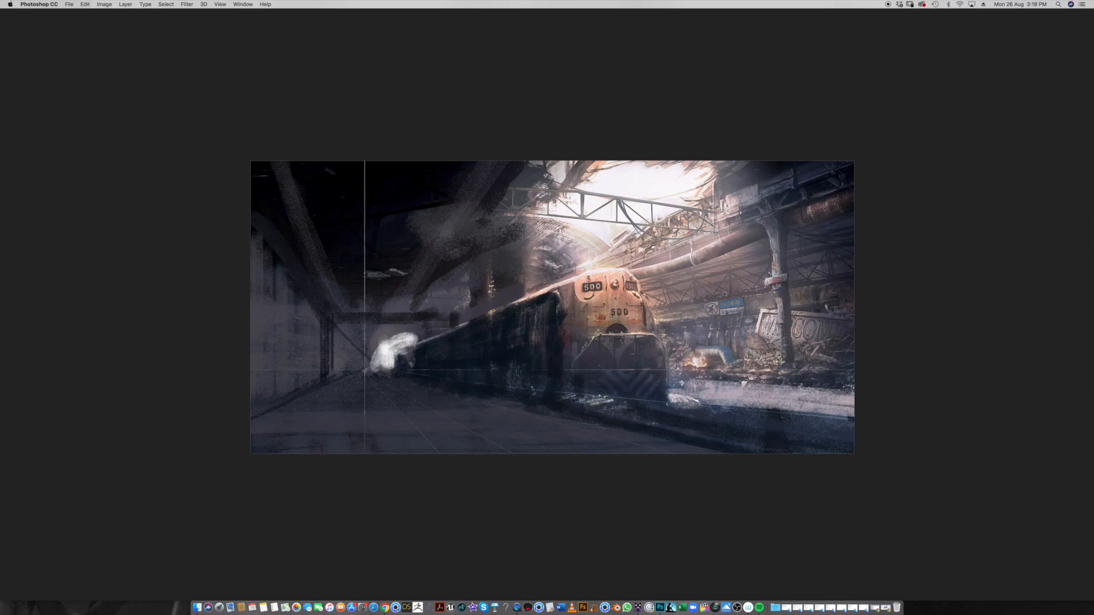
key(super+z)
click(401, 333)
click(405, 326)
click(406, 330)
click(411, 320)
click(399, 334)
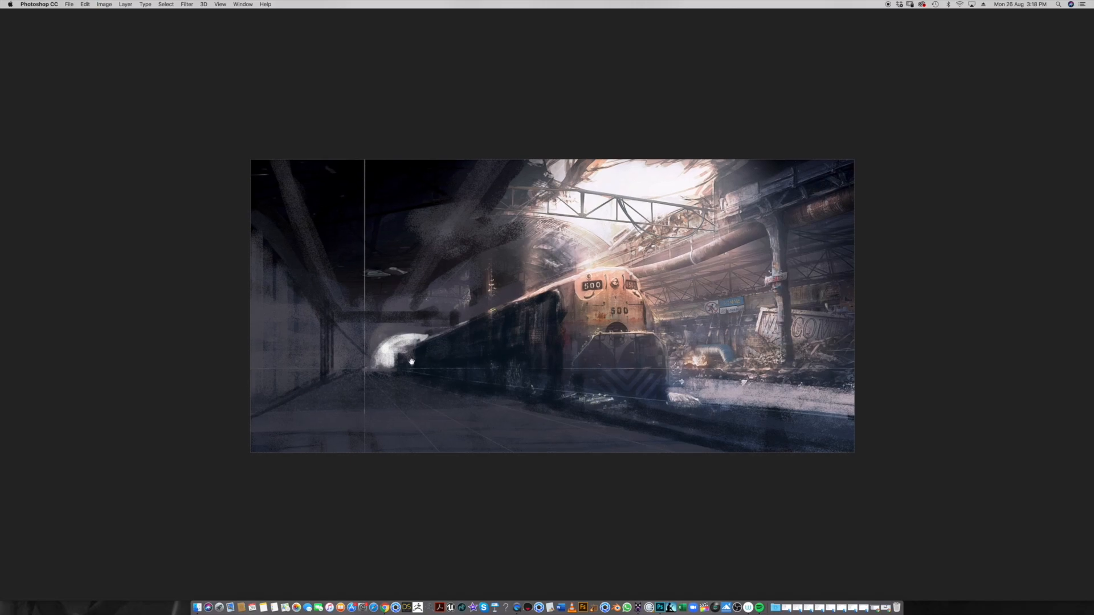
drag(427, 343, 420, 346)
Try loose strokes over the bright skylight, the train's side and the floor, and undo them
click(650, 188)
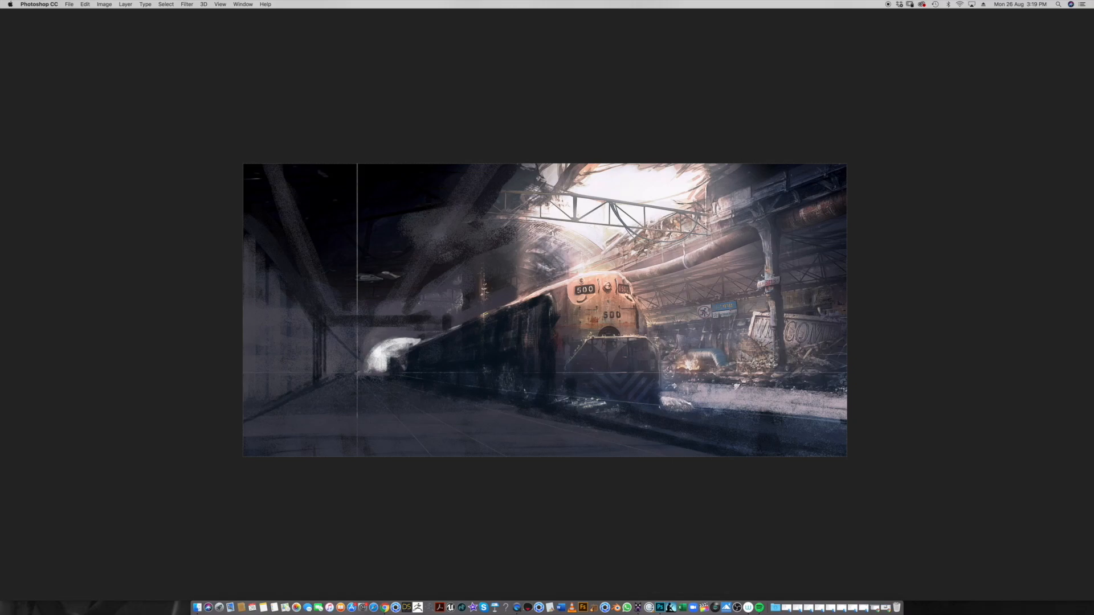
click(616, 245)
click(634, 192)
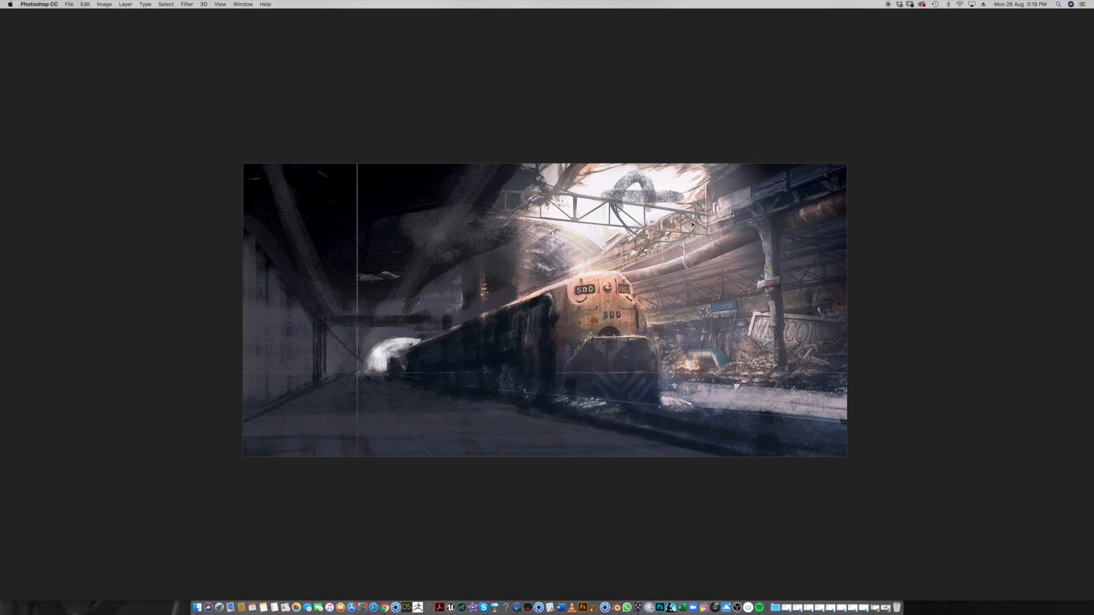
key(super+z)
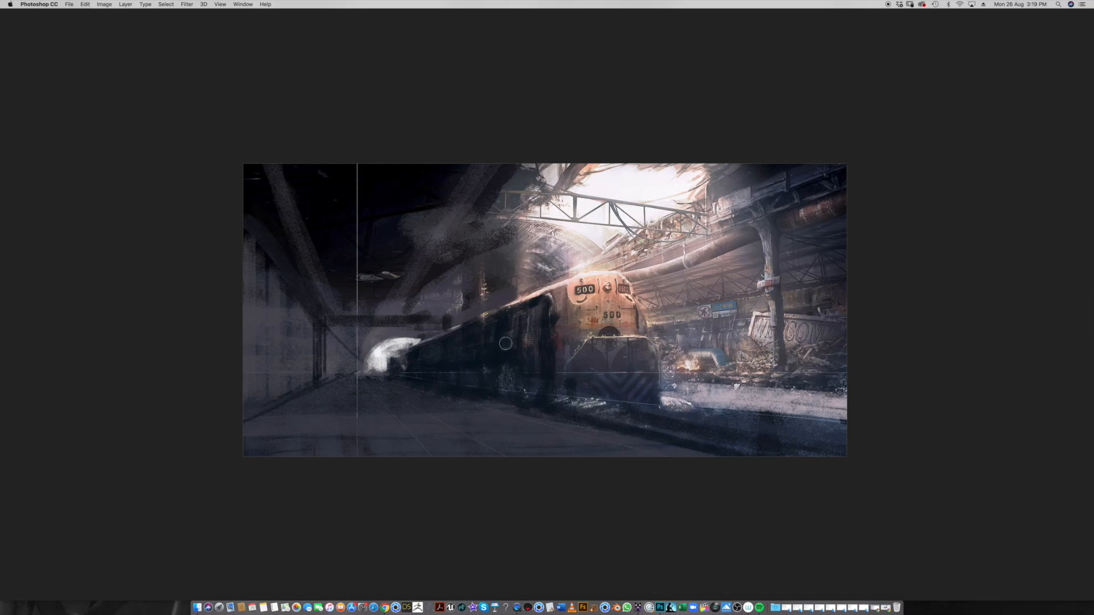
key(super+z)
key(super+z)
key(super+z)
key(super+z)
key(super+z)
key(super+z)
key(super+z)
key(super+z)
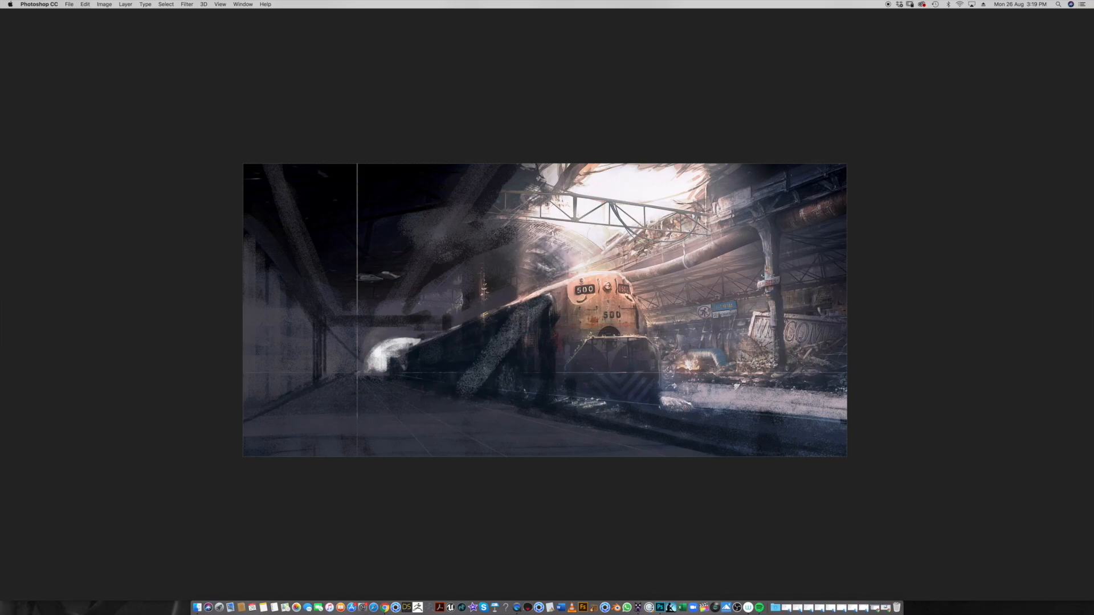
drag(433, 410, 397, 408)
key(super+z)
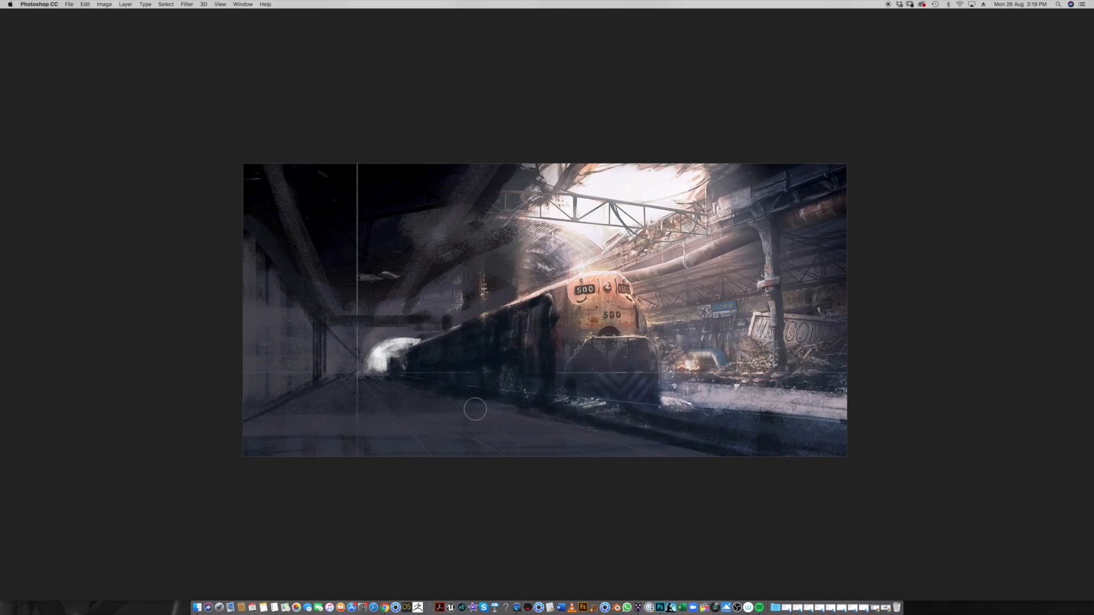
Crop a thin strip off the top of the painting
key(Tab)
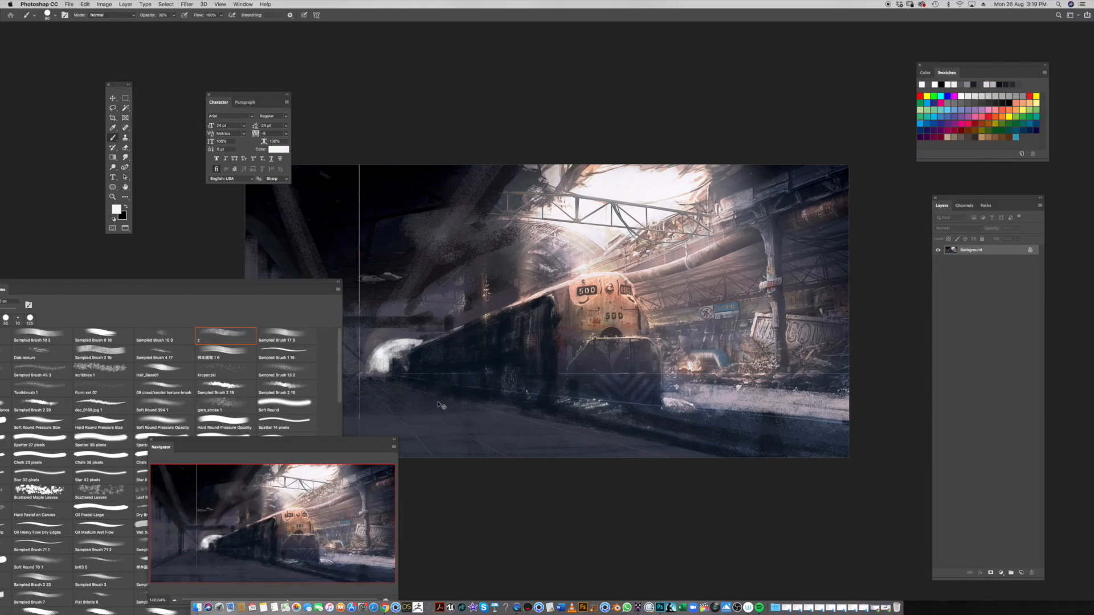
key(Tab)
key(c)
drag(541, 155, 544, 168)
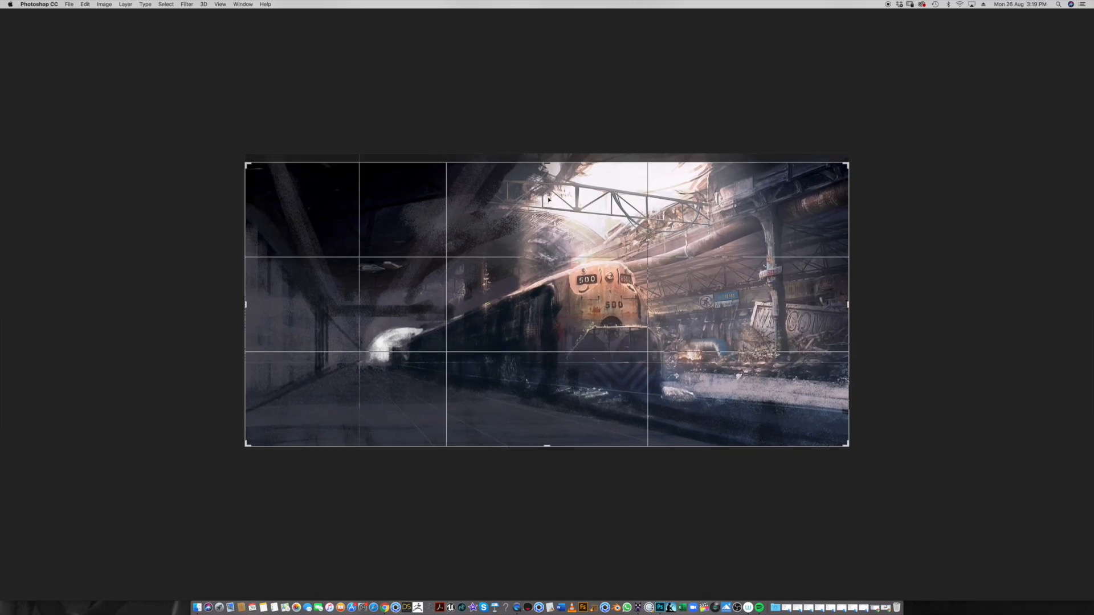
key(Return)
key(Tab)
key(Tab)
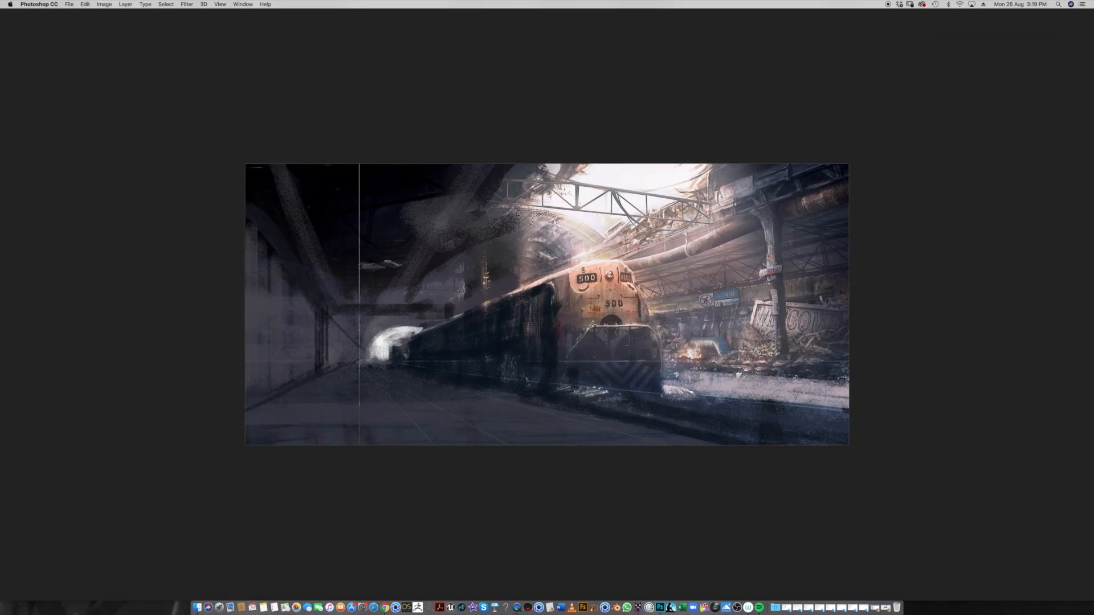
Brush a large pale speckled loop over the train's dark side and the floor in front
drag(535, 398, 599, 400)
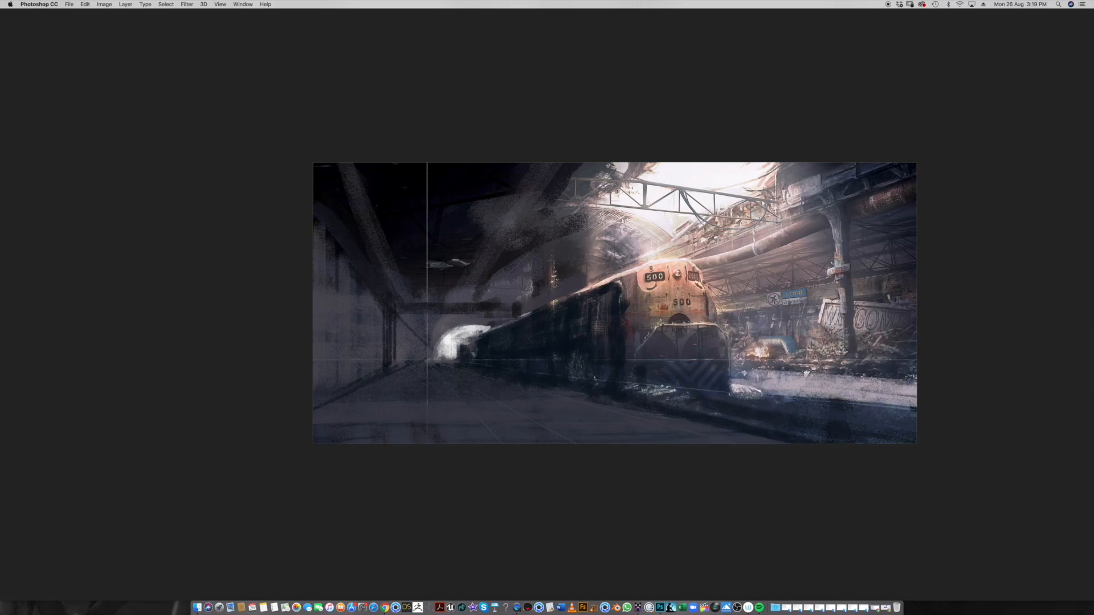
drag(620, 285, 527, 370)
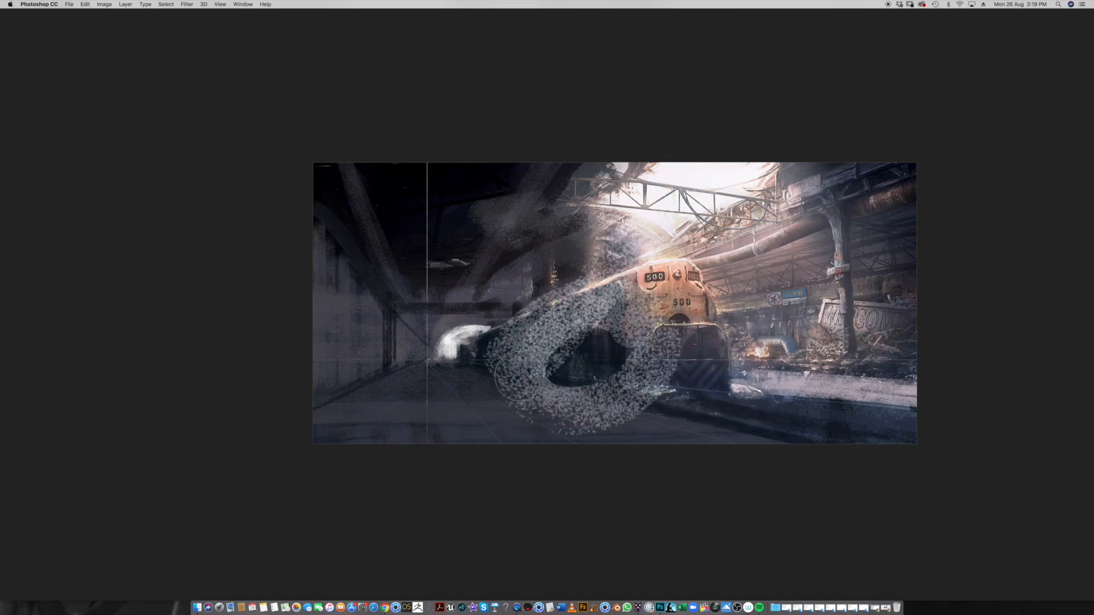
Undo the scattered brush strokes painted over the train's side and around its front
click(763, 273)
key(super+z)
key(super+z)
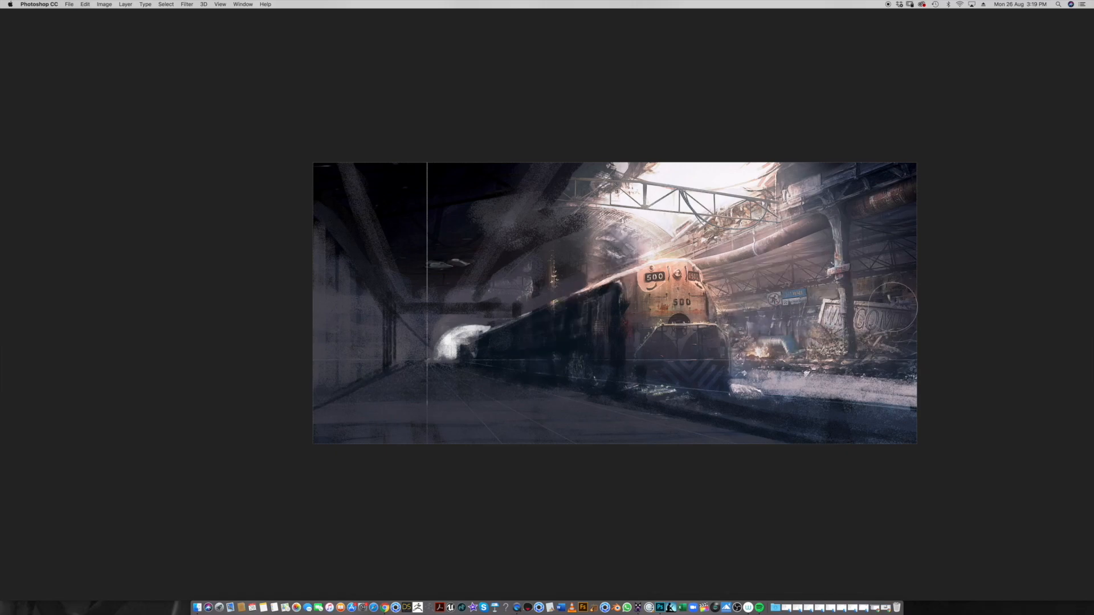
mouse_move(741, 285)
mouse_down()
mouse_move(750, 342)
mouse_move(847, 265)
mouse_up()
key(super+z)
Lasso the background to the right of the train, darken it with Hue/Saturation and set its midtone blue level to +14 in Color Balance
key(l)
drag(821, 208, 957, 154)
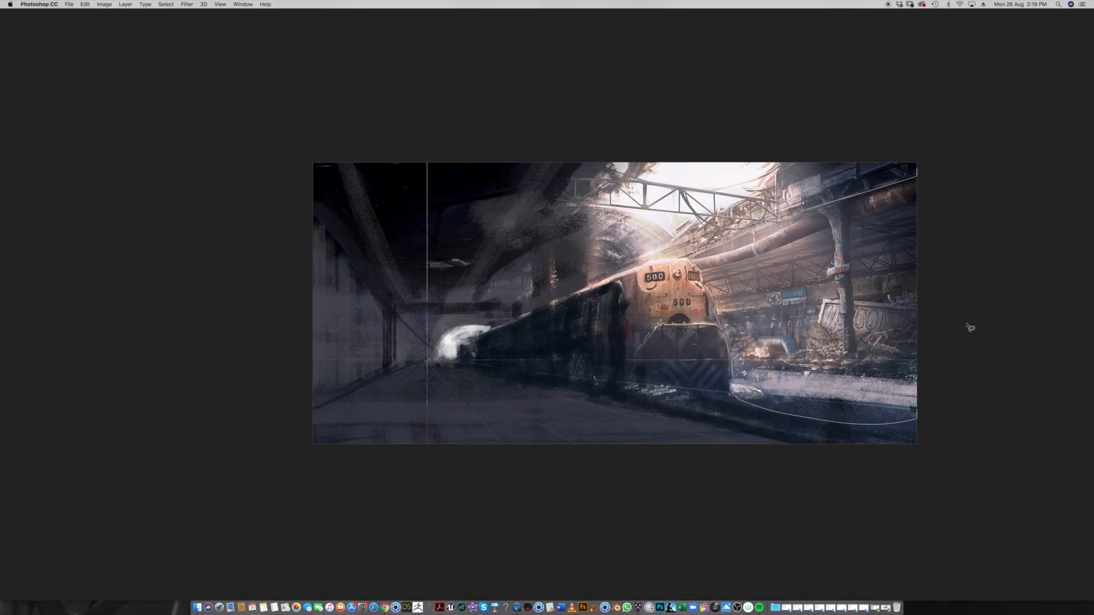
key(super+u)
drag(487, 526, 476, 525)
click(583, 449)
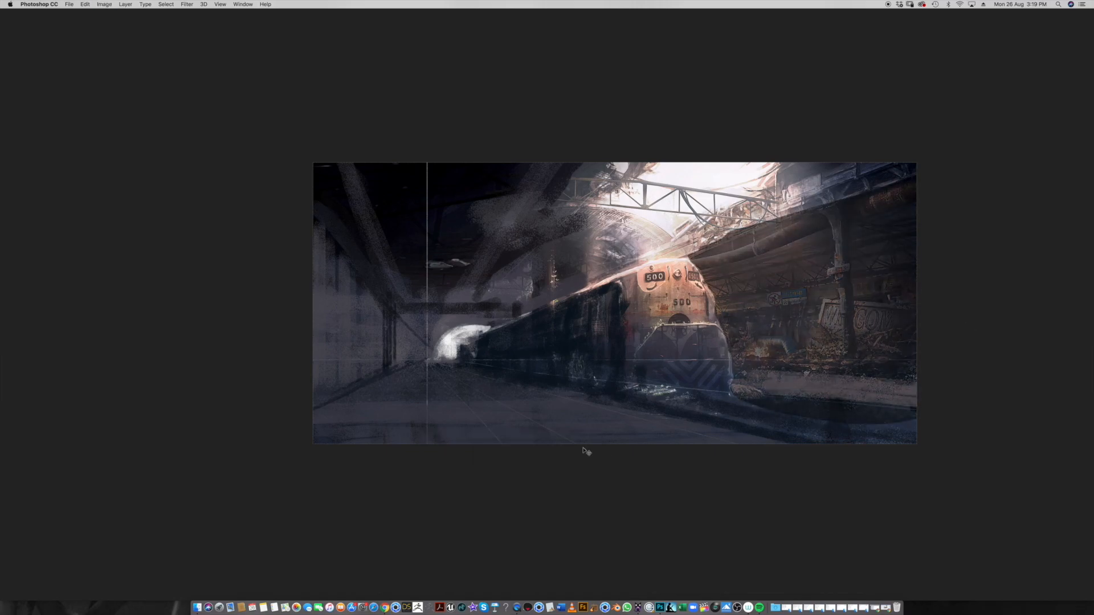
key(super+b)
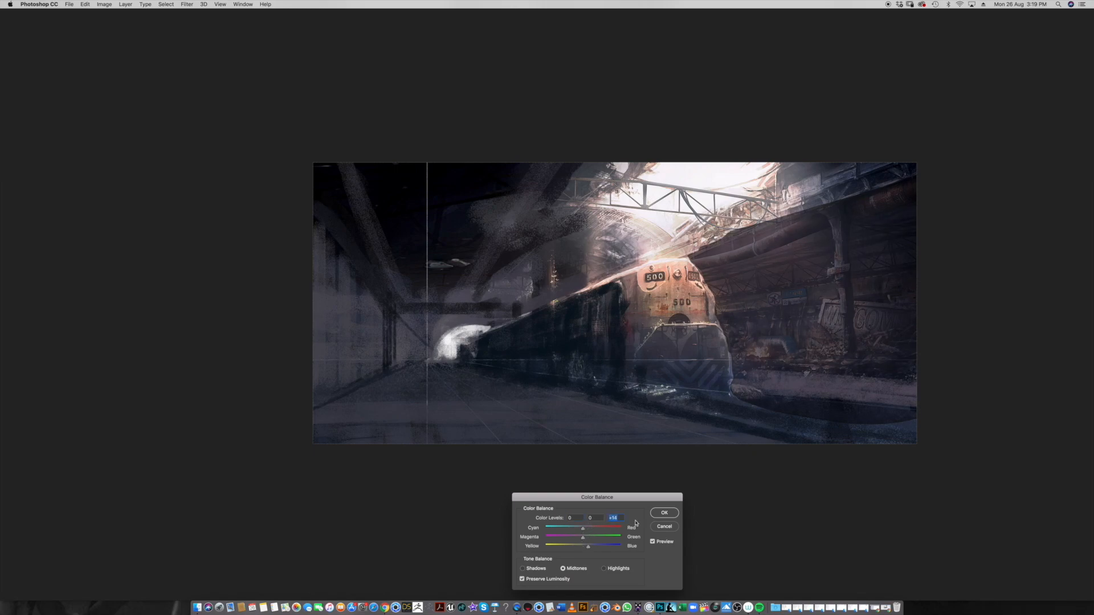
click(664, 513)
Erase the darkening over the track area and along the overhead pipe and beams with a soft round eraser
key(e)
mouse_move(714, 408)
mouse_down()
mouse_move(925, 431)
mouse_move(725, 412)
mouse_move(952, 422)
mouse_up()
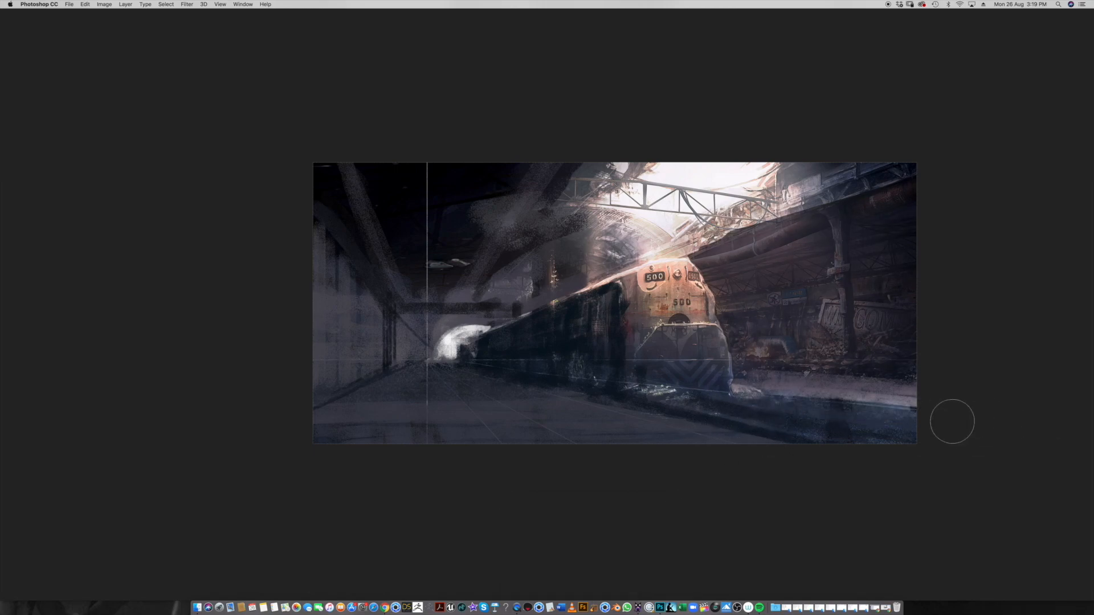
drag(733, 385, 919, 417)
key(super+z)
mouse_move(666, 228)
mouse_down()
mouse_move(858, 202)
mouse_move(714, 207)
mouse_move(889, 200)
mouse_up()
mouse_move(707, 257)
mouse_down()
mouse_move(837, 211)
mouse_move(874, 223)
mouse_up()
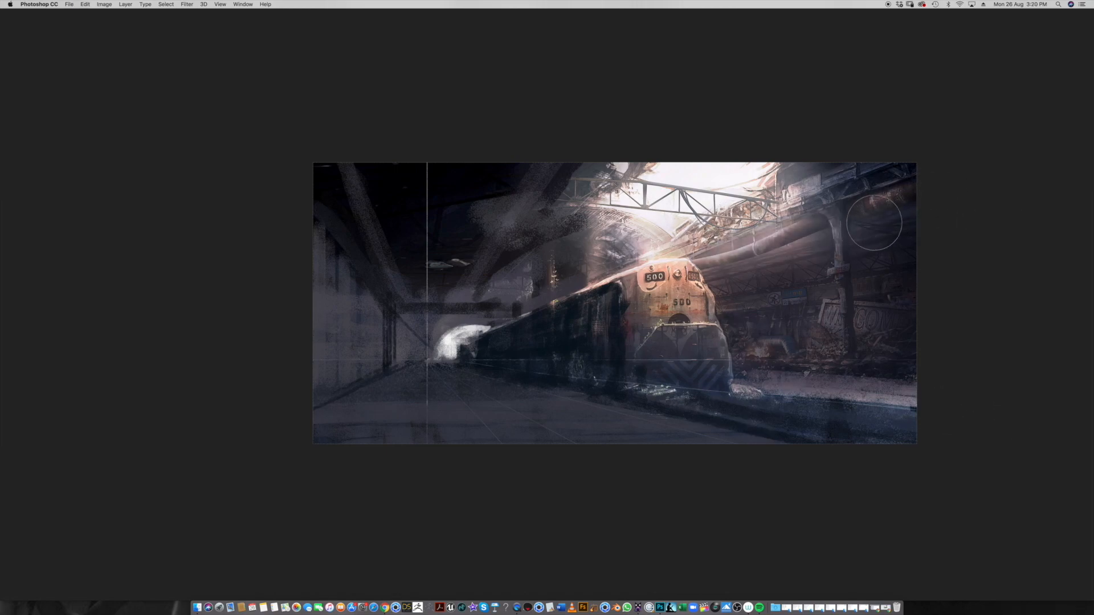
drag(945, 214, 945, 217)
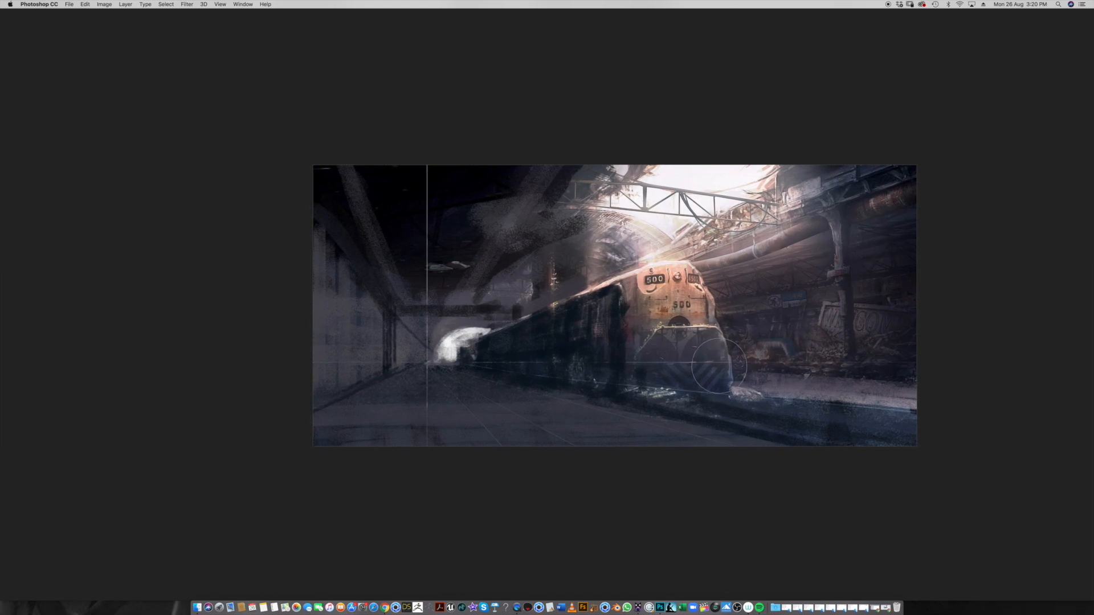
drag(706, 338, 697, 347)
Sample dark tones near the track and paint over the rail bed to the right of the train's front with a small brush
key(Tab)
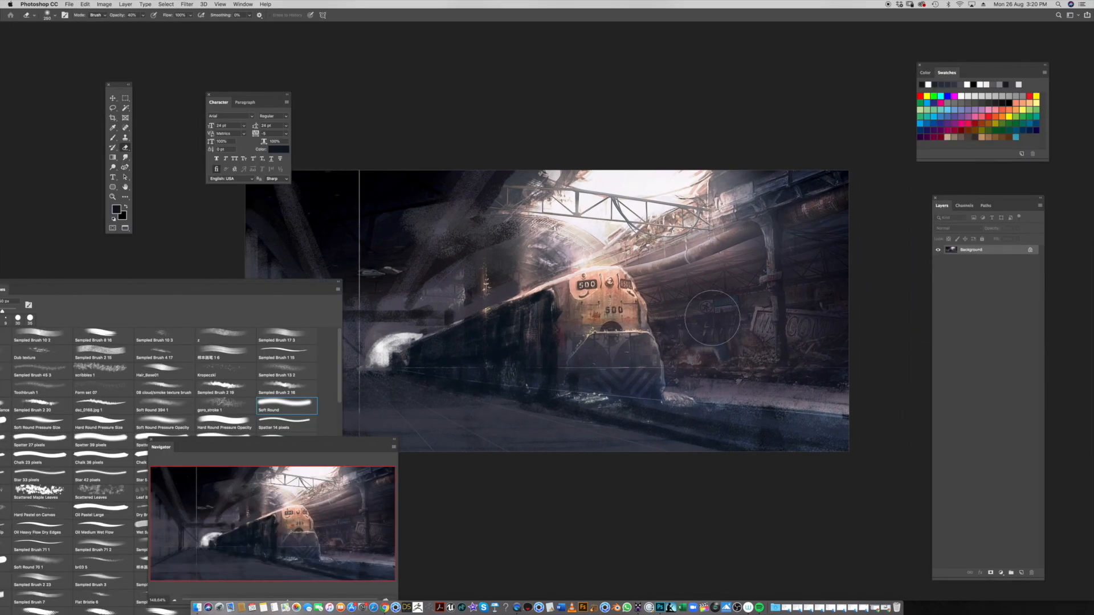
key(Tab)
key(bracketleft)
key(bracketleft)
key(bracketleft)
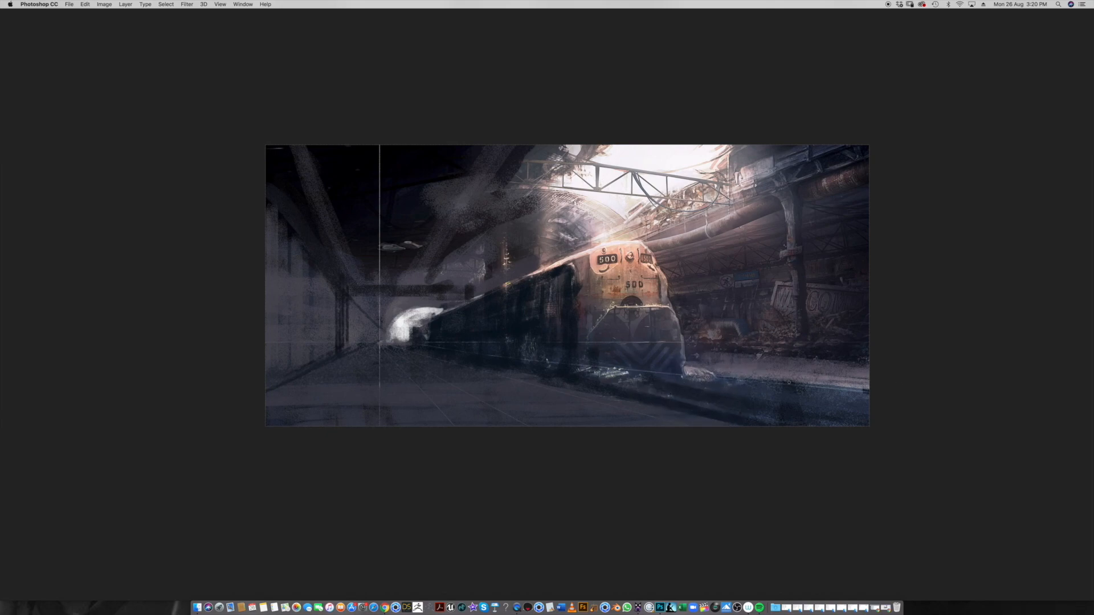
key(bracketright)
key(bracketright)
key(bracketright)
click(703, 394)
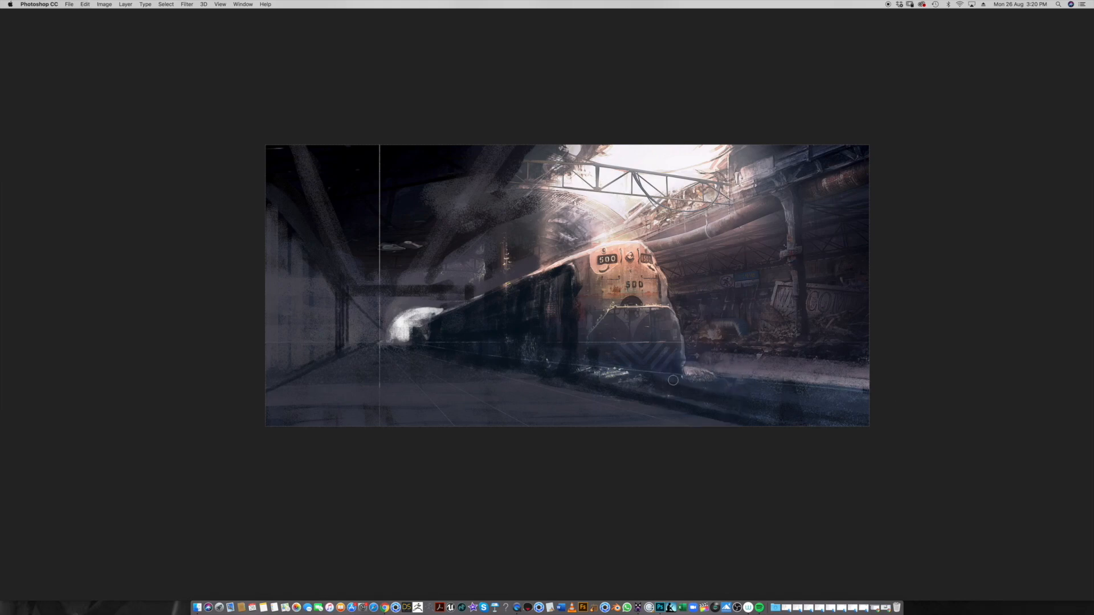
drag(702, 391, 712, 378)
alt+click(684, 392)
alt+click(707, 395)
key(super+z)
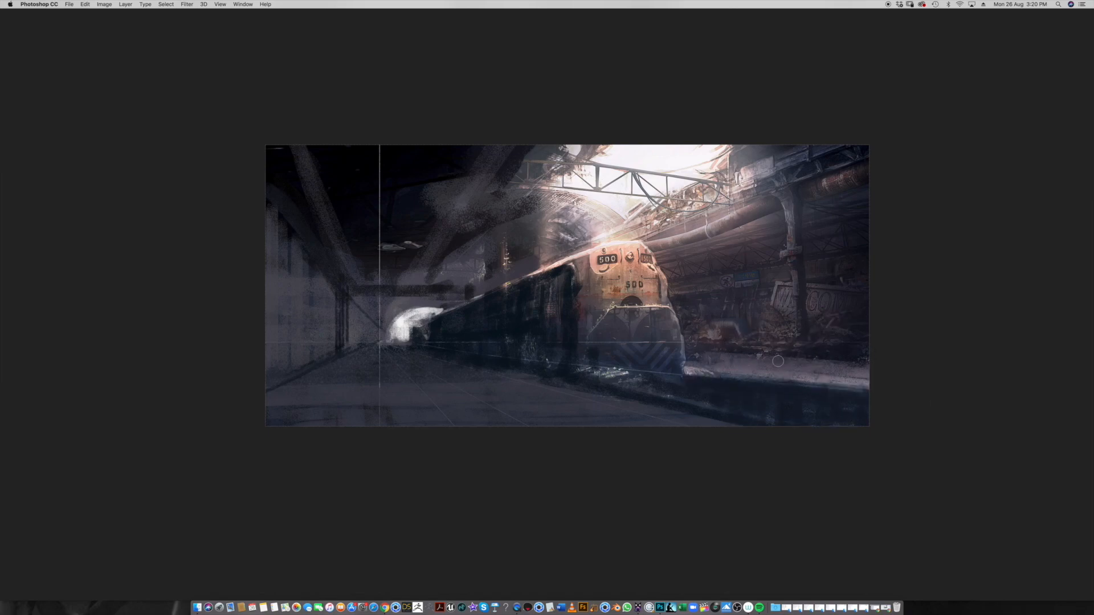
click(699, 391)
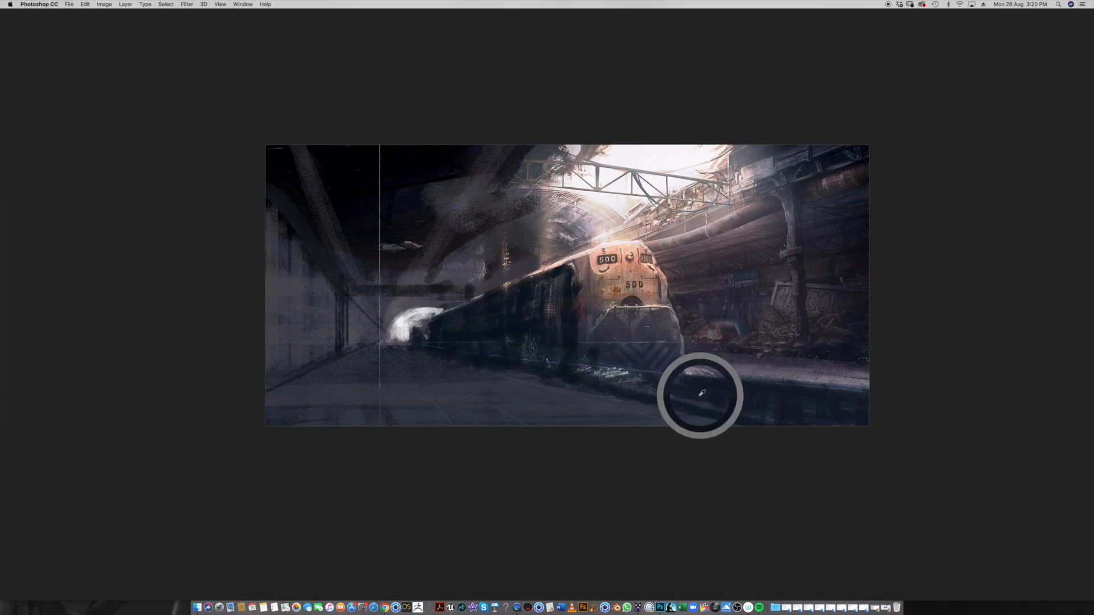
Paint out the bright ballast beneath the train's front and smooth the left wall and platform floor with dark tones
click(621, 367)
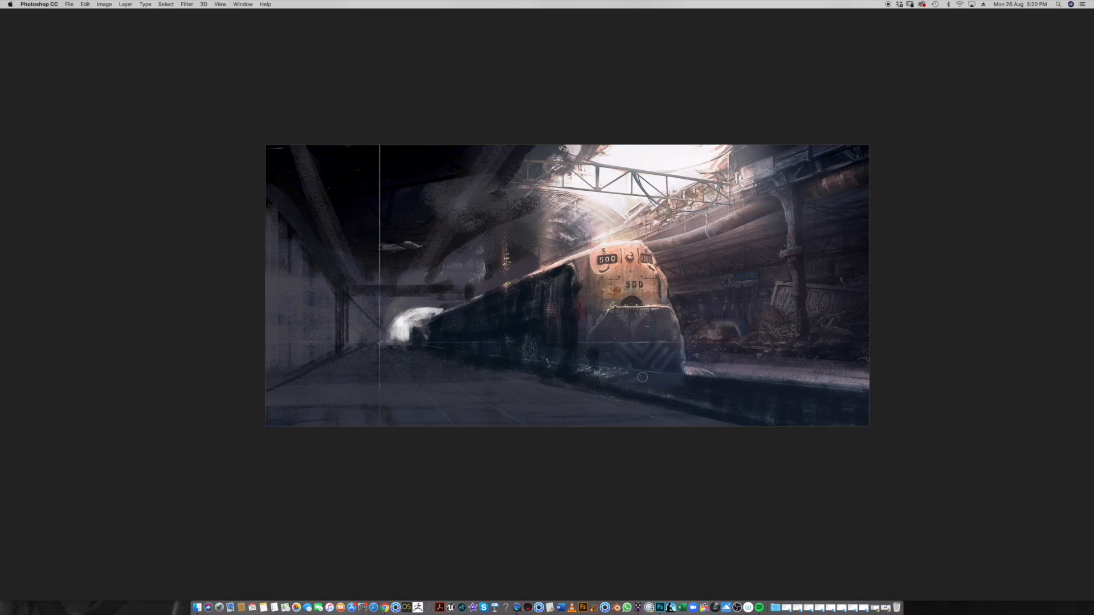
mouse_move(597, 366)
mouse_down()
mouse_move(658, 388)
mouse_move(747, 447)
mouse_up()
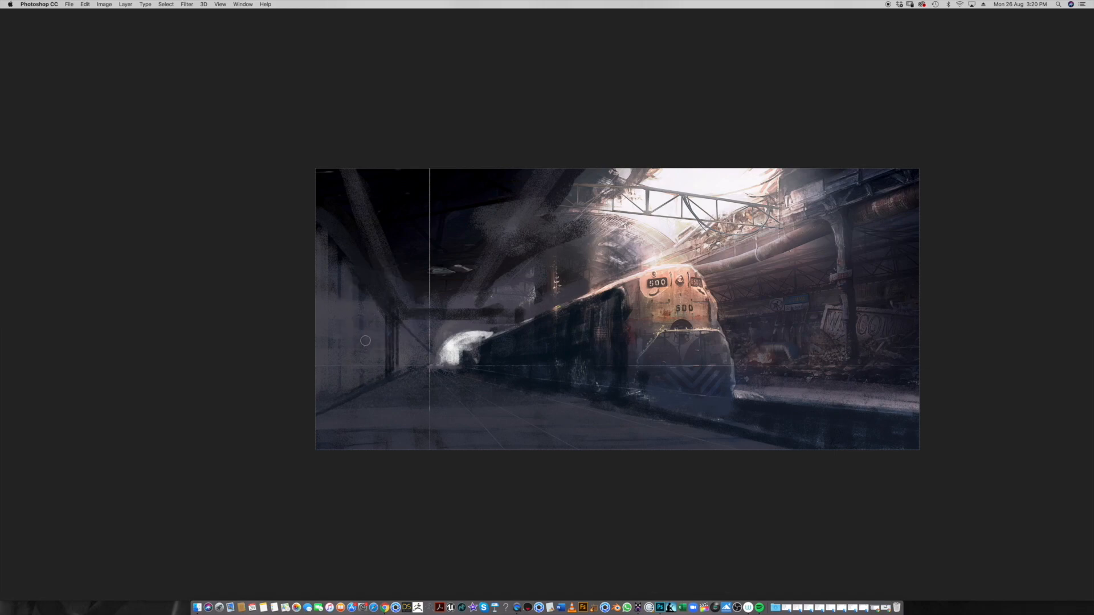
mouse_move(376, 319)
mouse_down()
mouse_move(356, 299)
mouse_move(342, 376)
mouse_move(320, 247)
mouse_move(341, 404)
mouse_up()
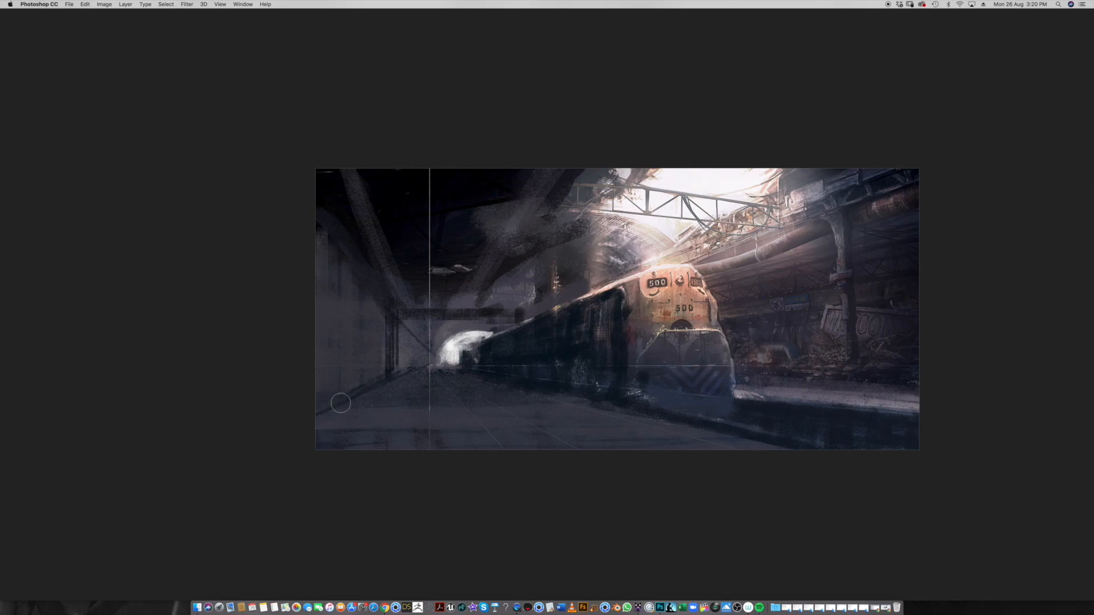
mouse_move(293, 444)
mouse_down()
mouse_move(308, 442)
mouse_move(307, 416)
mouse_move(697, 414)
mouse_move(708, 455)
mouse_move(771, 455)
mouse_move(780, 383)
mouse_move(736, 308)
mouse_move(821, 253)
mouse_move(782, 294)
mouse_move(752, 257)
mouse_up()
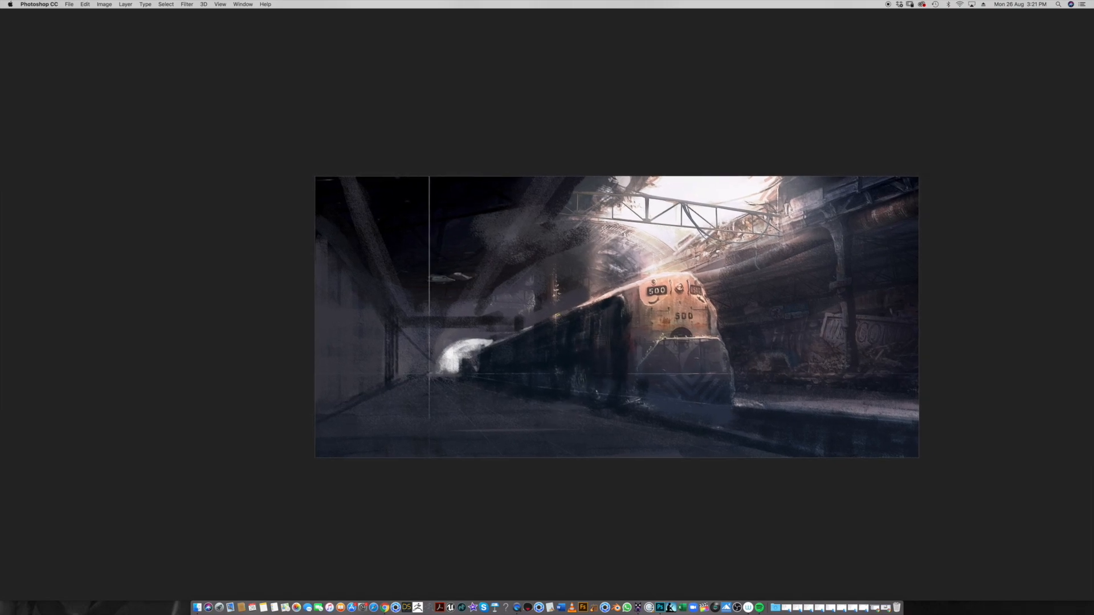
Try textured grey light-ray strokes running diagonally across the train's side and undo them
key(super+z)
key(super+z)
key(super+z)
key(super+z)
key(super+z)
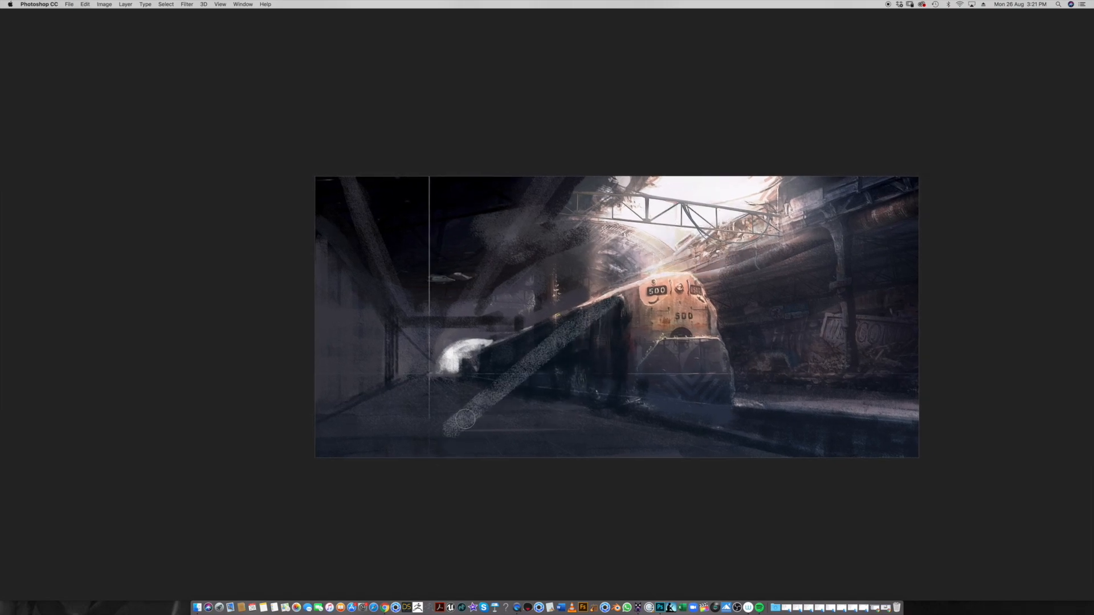
key(super+z)
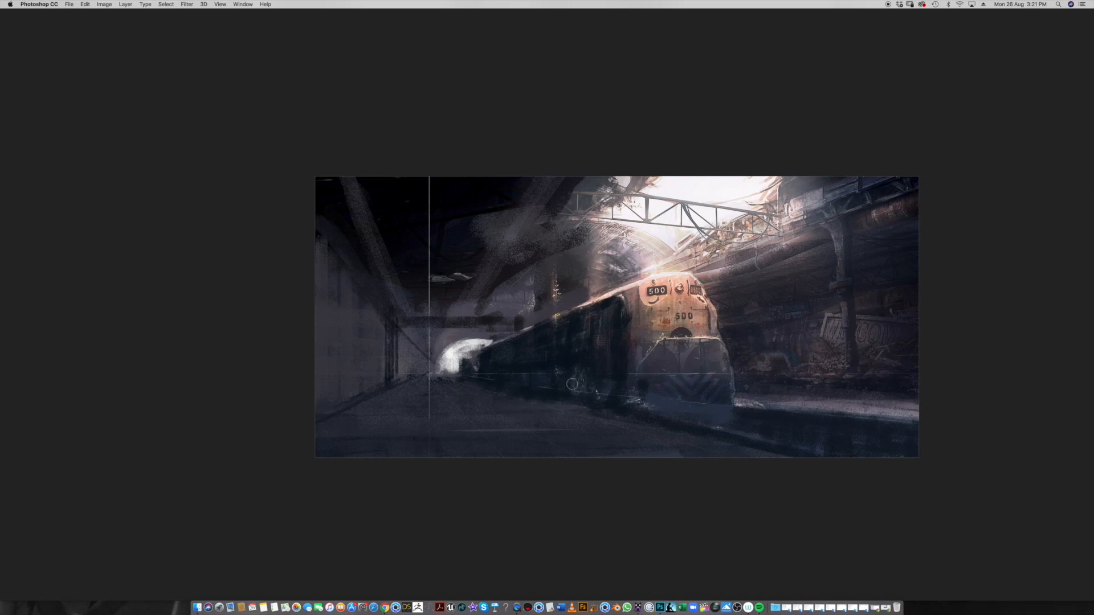
drag(553, 393, 439, 433)
key(super+z)
Paint textured dark blue strokes across the platform floor to the left of the train
drag(573, 413, 278, 431)
mouse_move(573, 416)
mouse_down()
mouse_move(526, 417)
mouse_move(494, 431)
mouse_move(522, 452)
mouse_move(286, 454)
mouse_up()
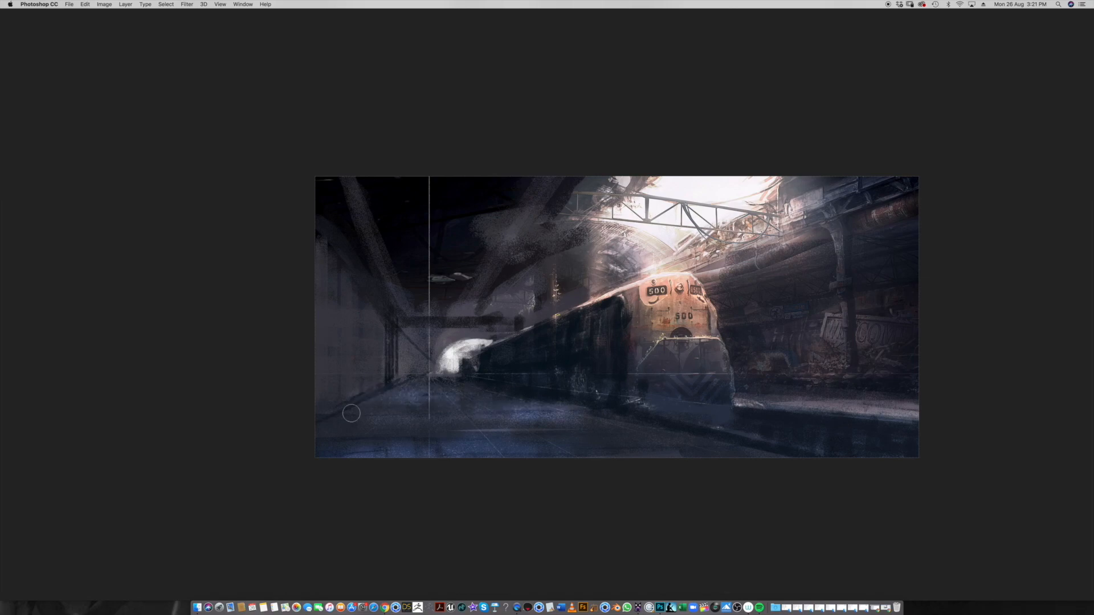
drag(352, 414, 494, 437)
key(h)
key(h)
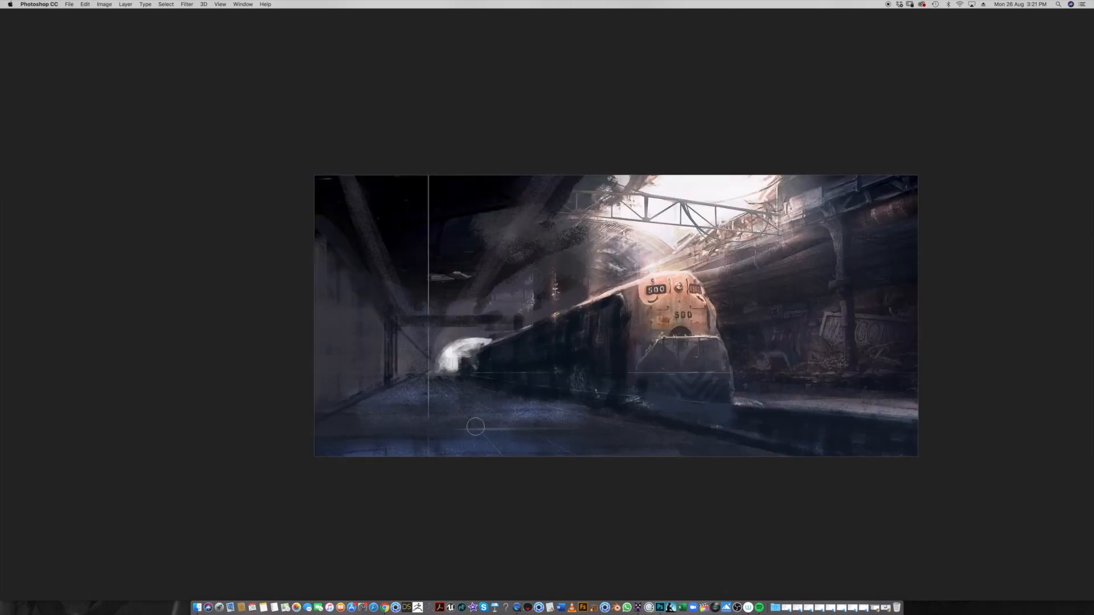
Desaturate Layer 1 to greyscale by setting the saturation to -100 in Hue/Saturation
key(Tab)
drag(726, 365, 735, 369)
key(super+u)
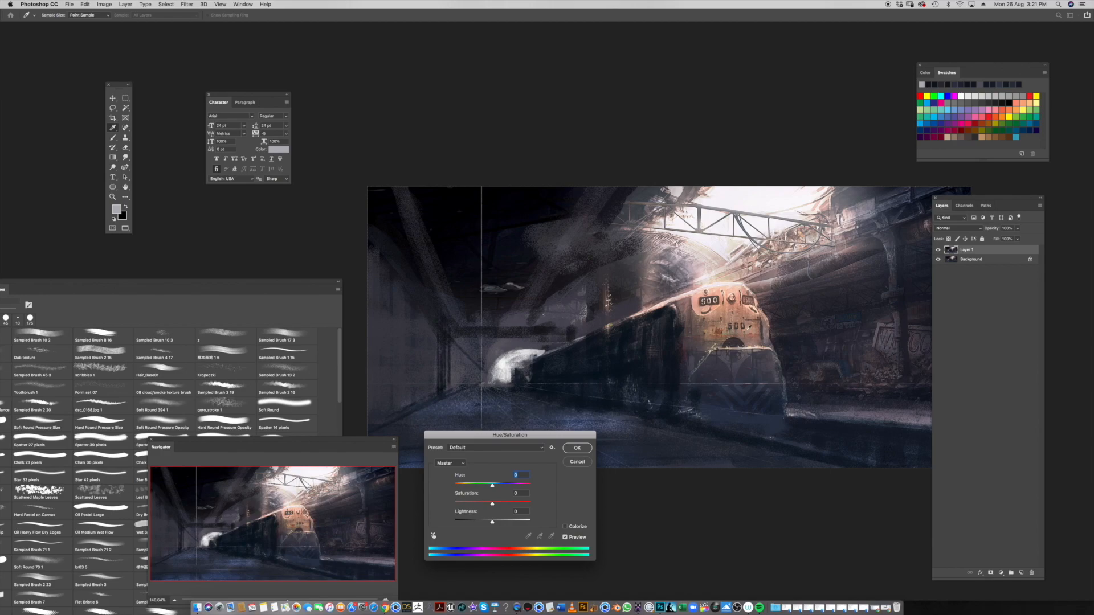
click(455, 502)
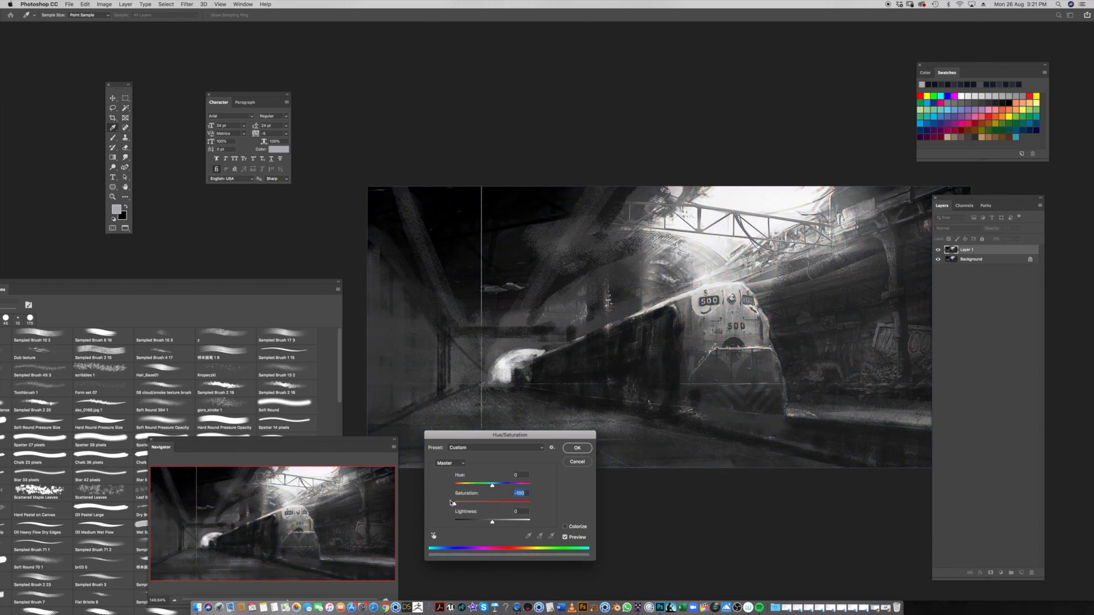
click(576, 449)
Lighten parts of the greyscale train scene with the Dodge tool set to Midtones at 50% exposure
key(o)
drag(749, 397, 696, 410)
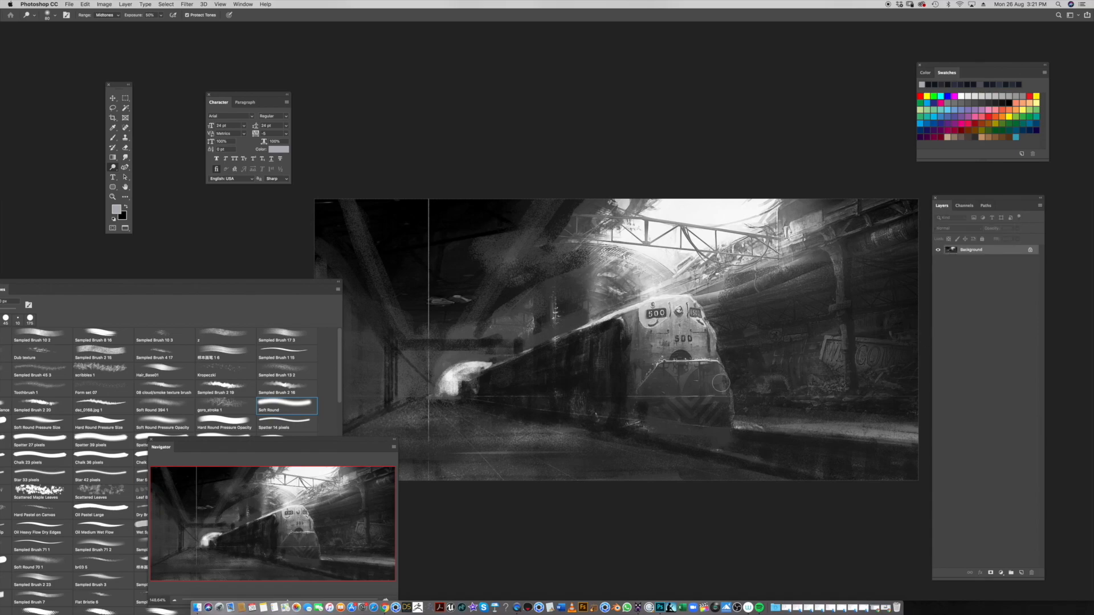
key(Tab)
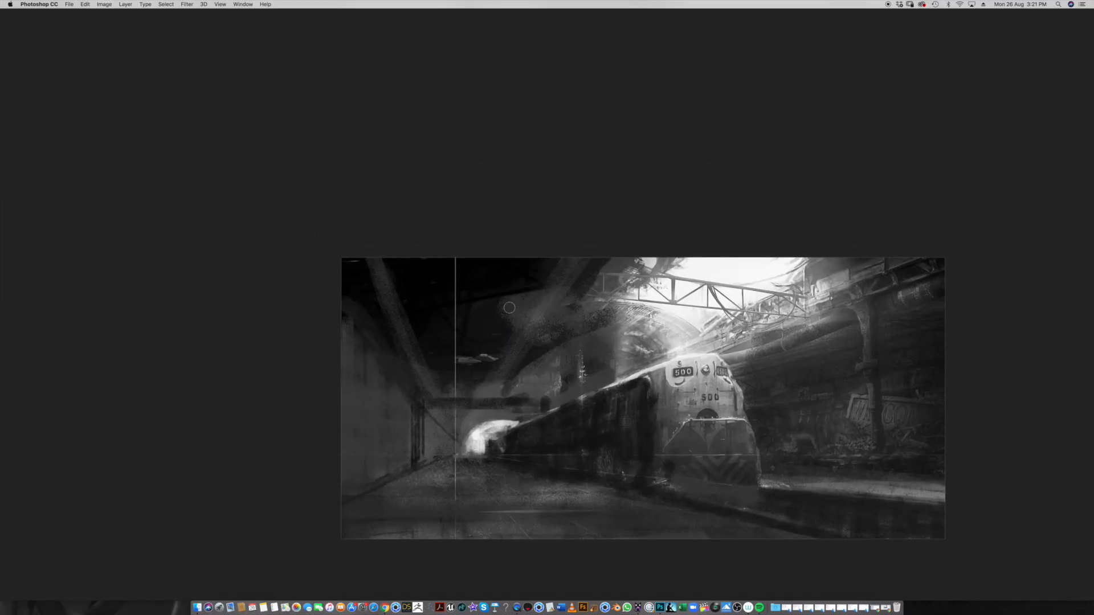
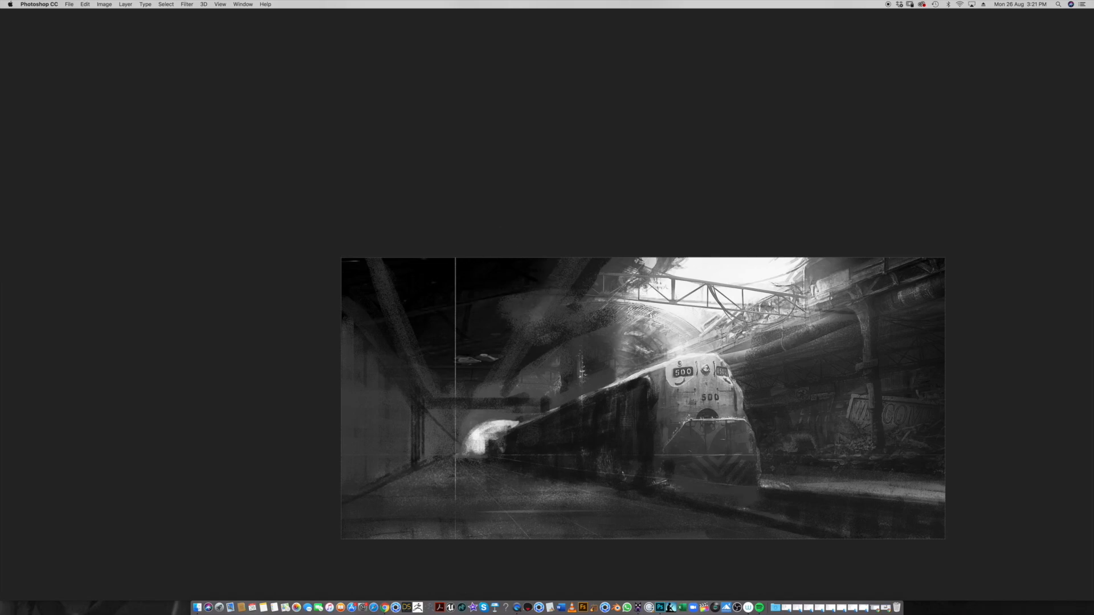
drag(815, 378, 817, 371)
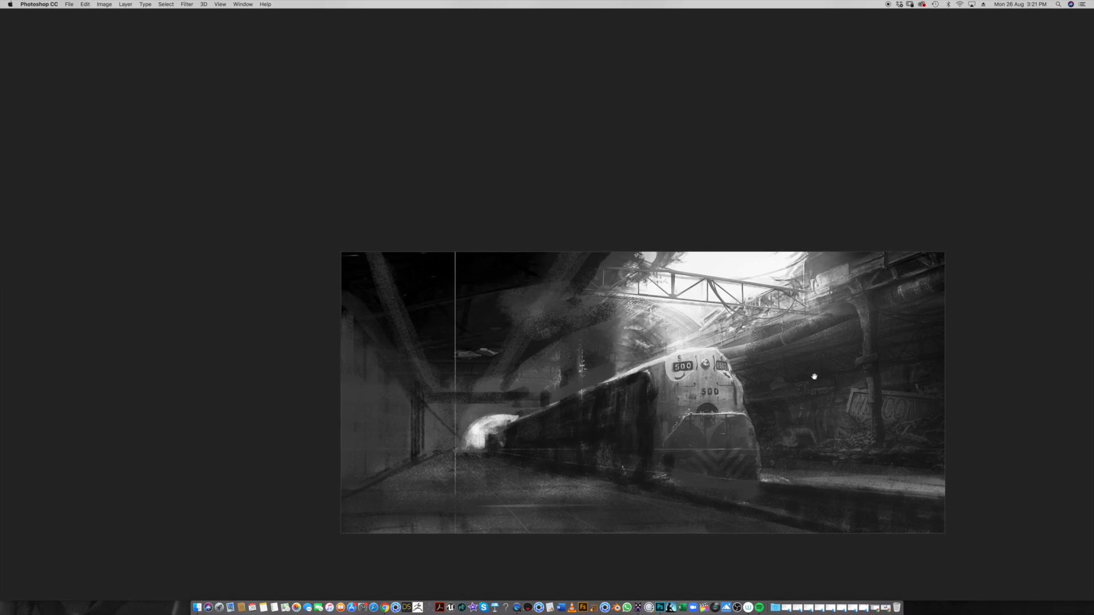
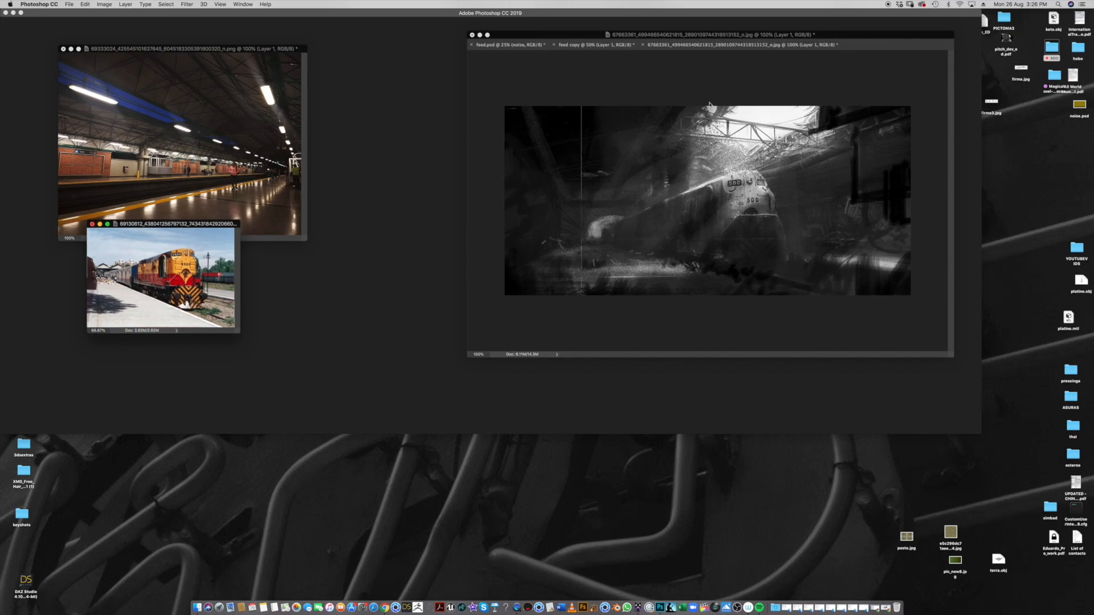
Arrange the greyscale train painting and the feed copy document in separate windows side by side
drag(717, 38, 242, 276)
drag(478, 105, 466, 68)
drag(888, 389, 918, 391)
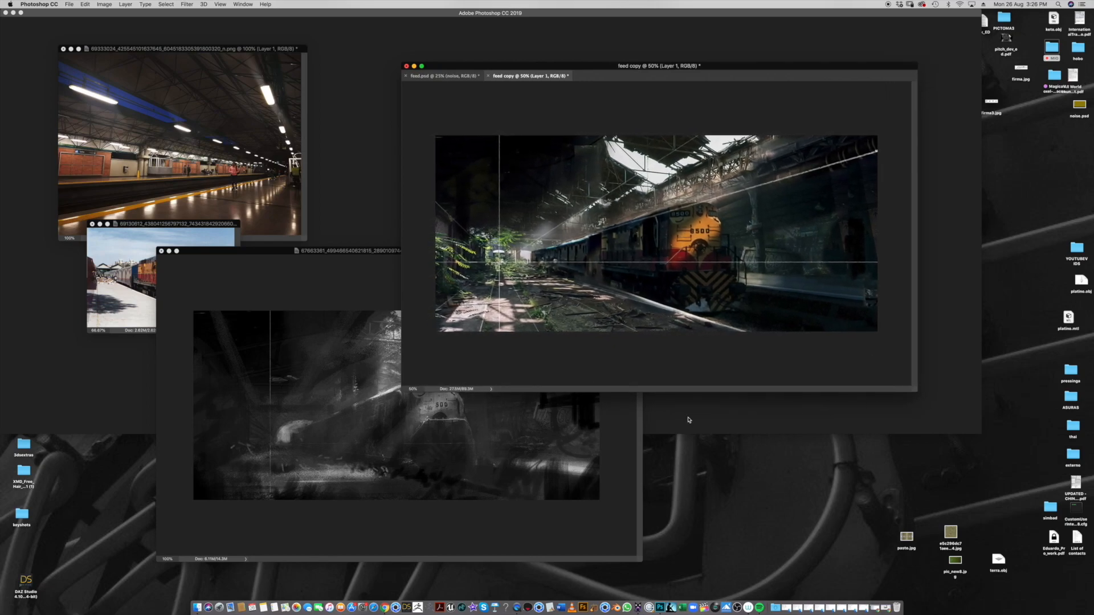
drag(349, 250, 280, 253)
drag(796, 66, 841, 69)
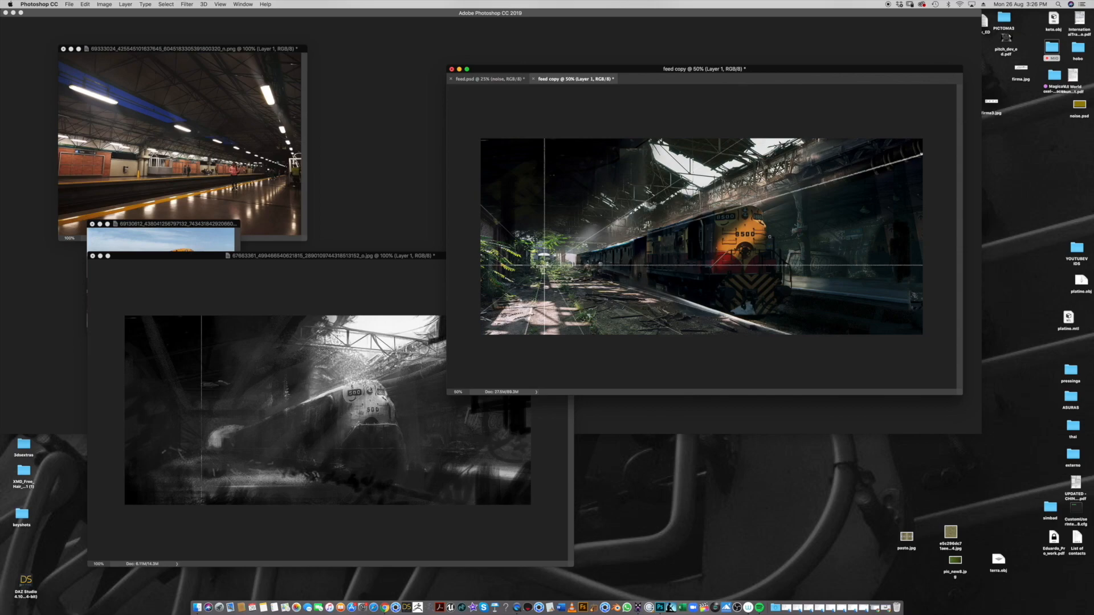
Switch the feed copy document to full-screen mode and enlarge the train scene
key(Tab)
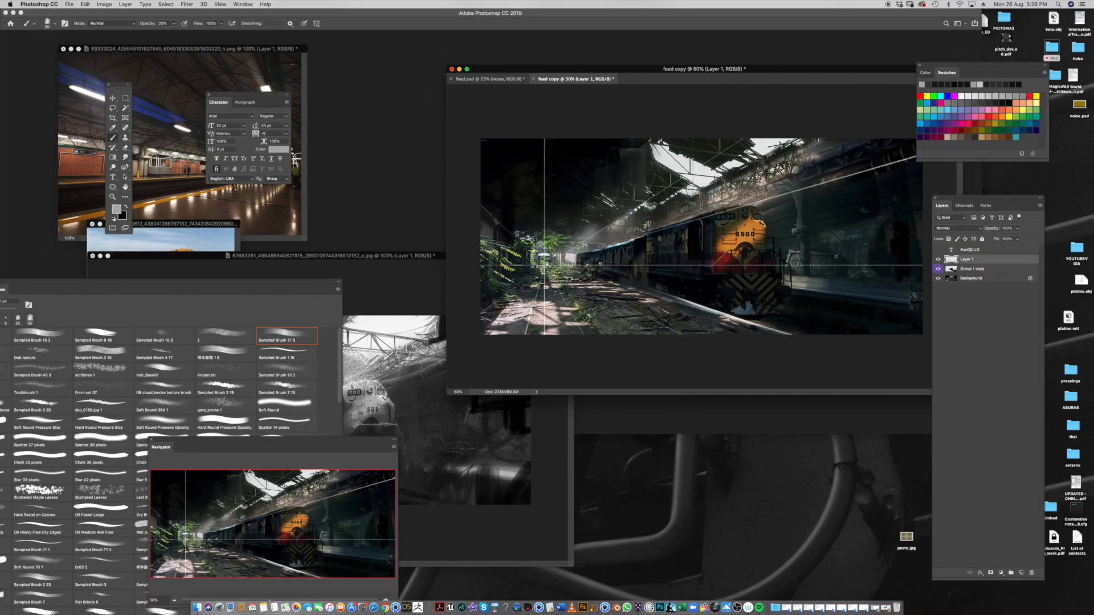
key(f)
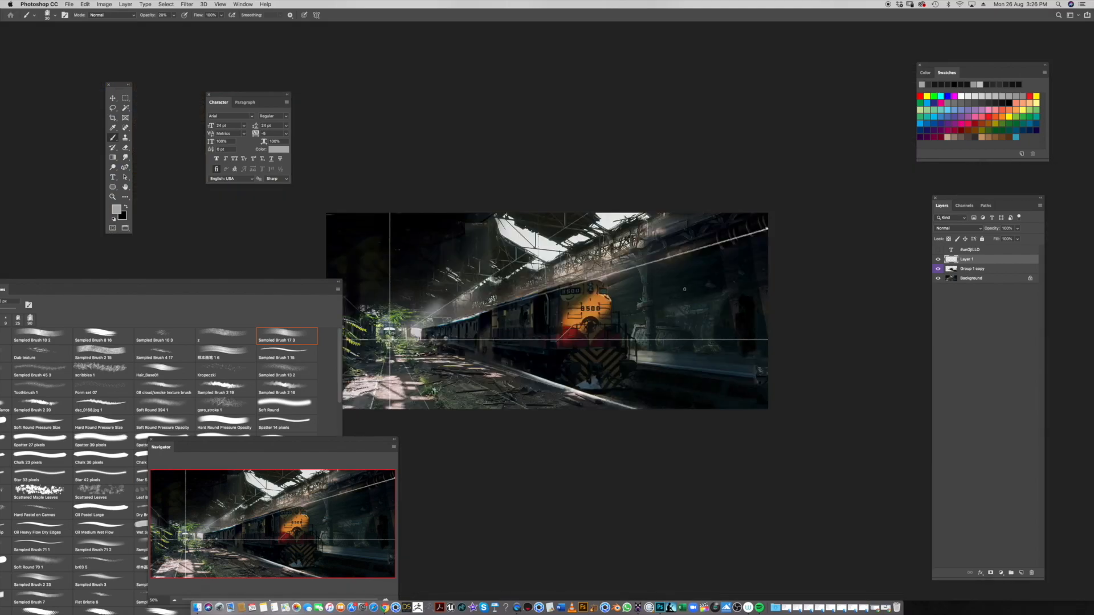
key(f)
super+click(685, 291)
drag(673, 295, 707, 299)
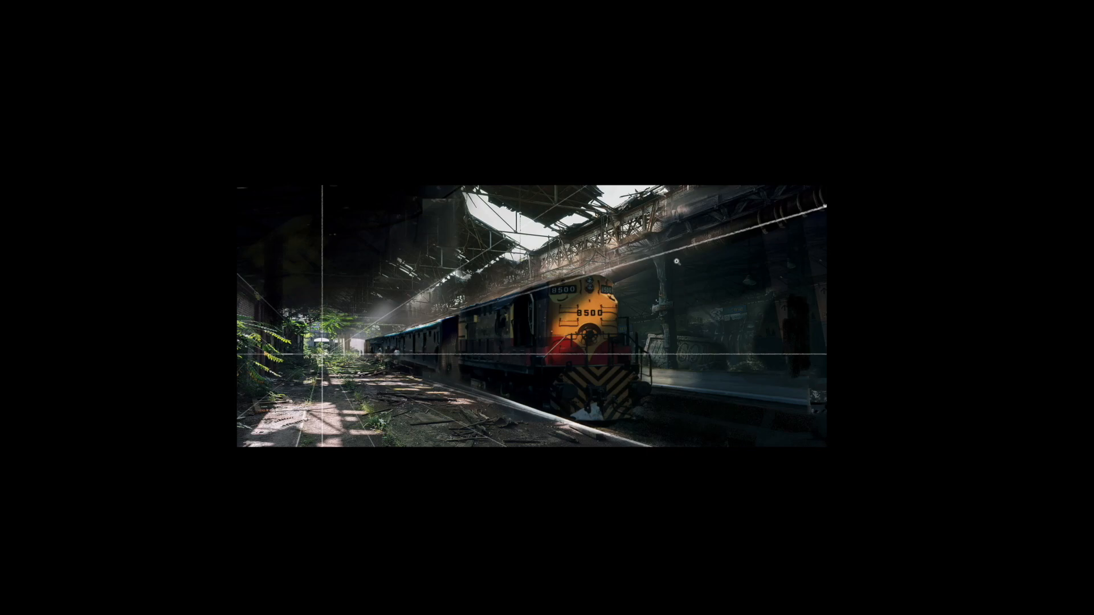
Add a new layer above Layer 1 and activate the Brush tool for painting on the train scene
key(Tab)
key(ctrl+shift+n)
key(Return)
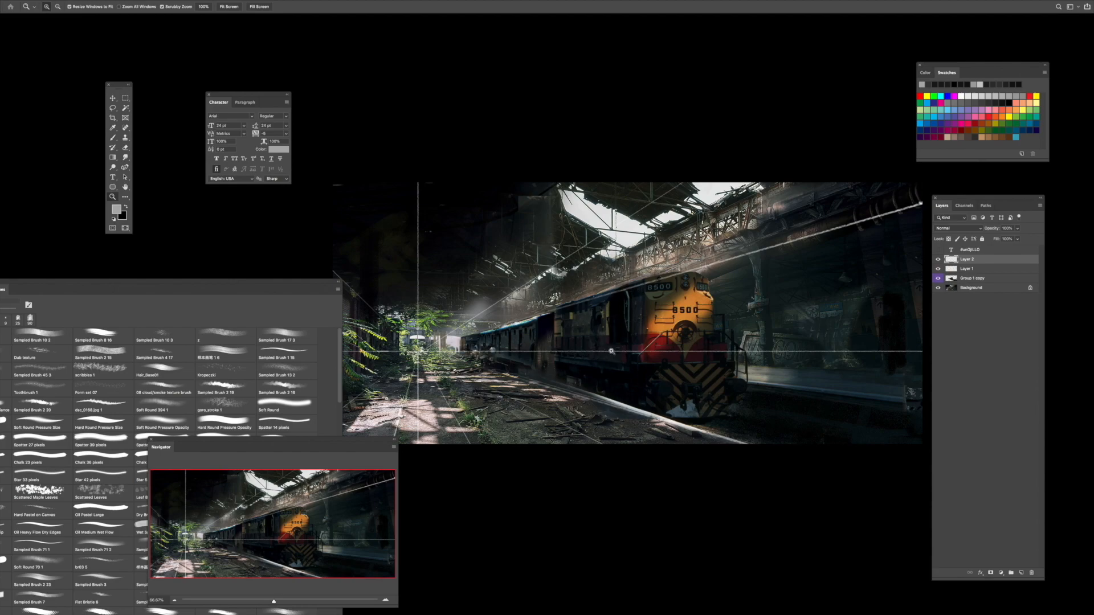
key(b)
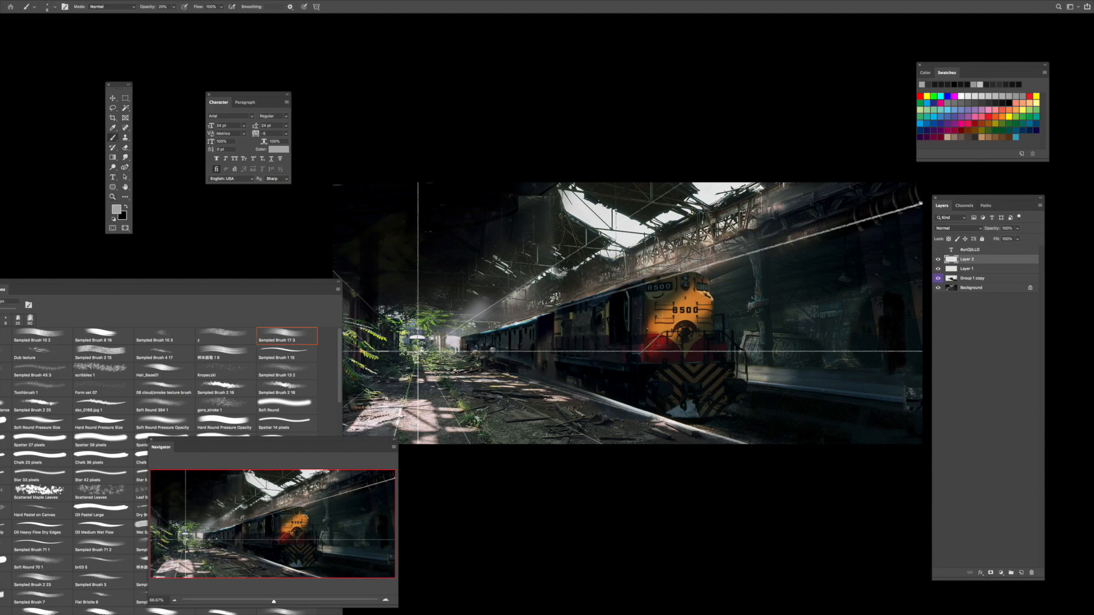
drag(843, 345, 816, 338)
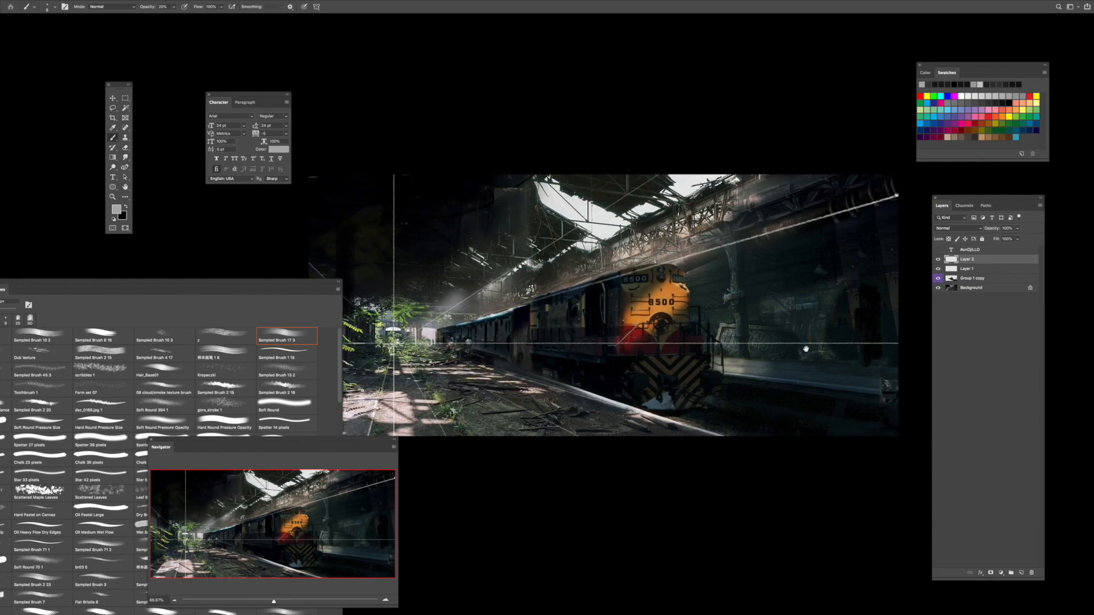
Return the feed copy document to windowed view and compare it with the greyscale train painting
scroll(798, 350, left, 5)
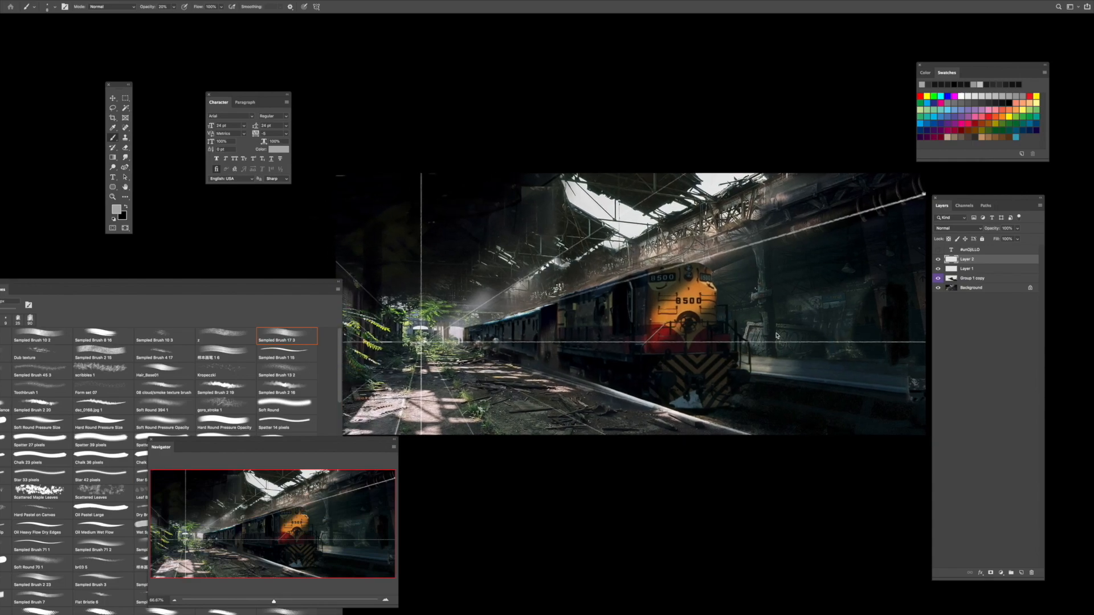
key(f)
key(v)
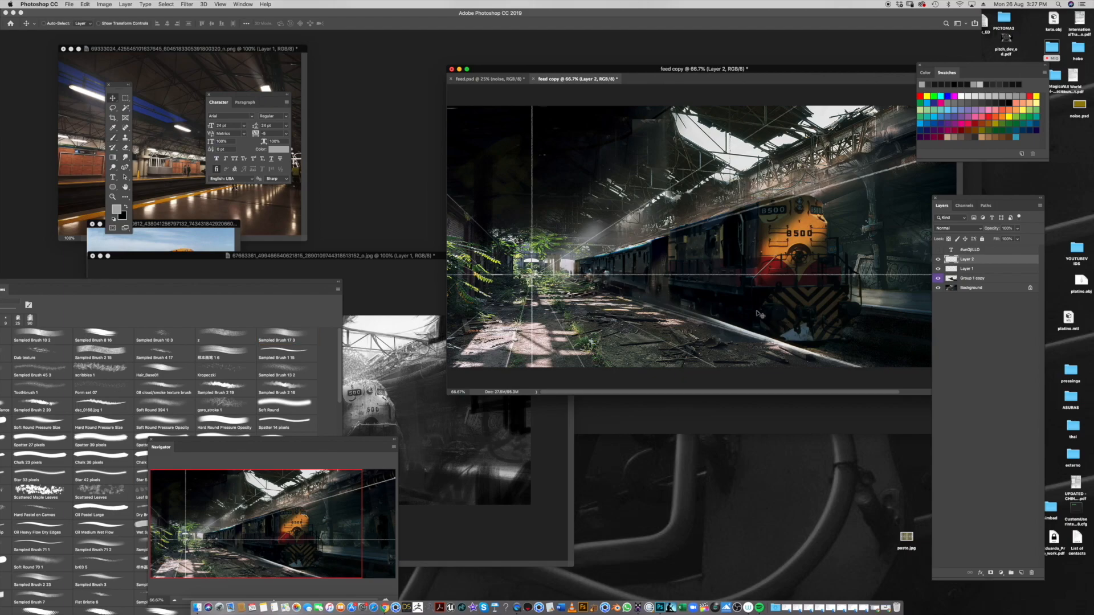
key(Tab)
click(329, 429)
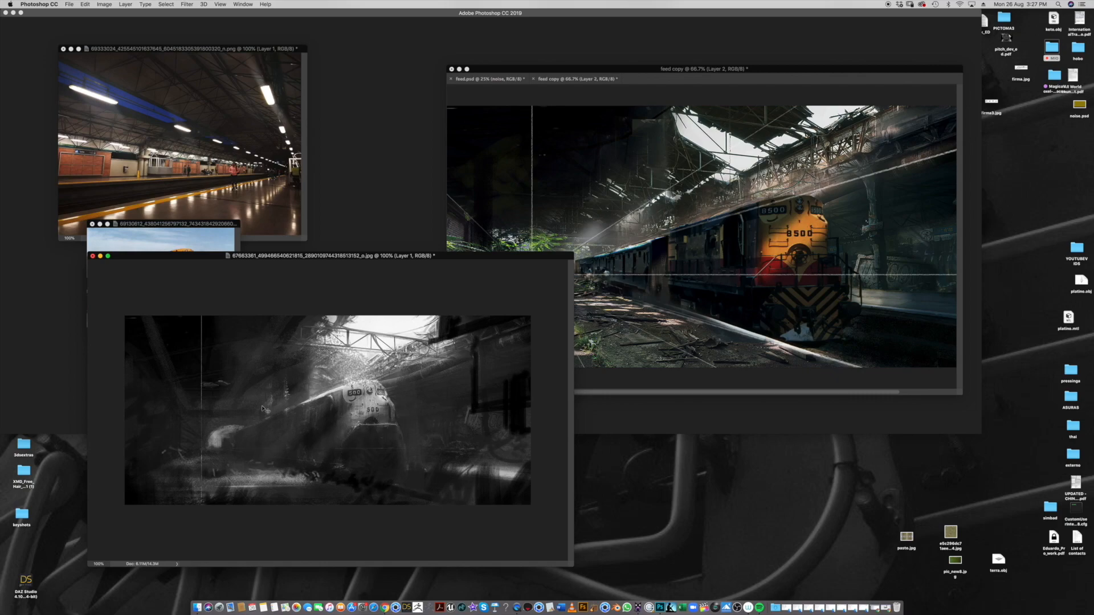
click(587, 300)
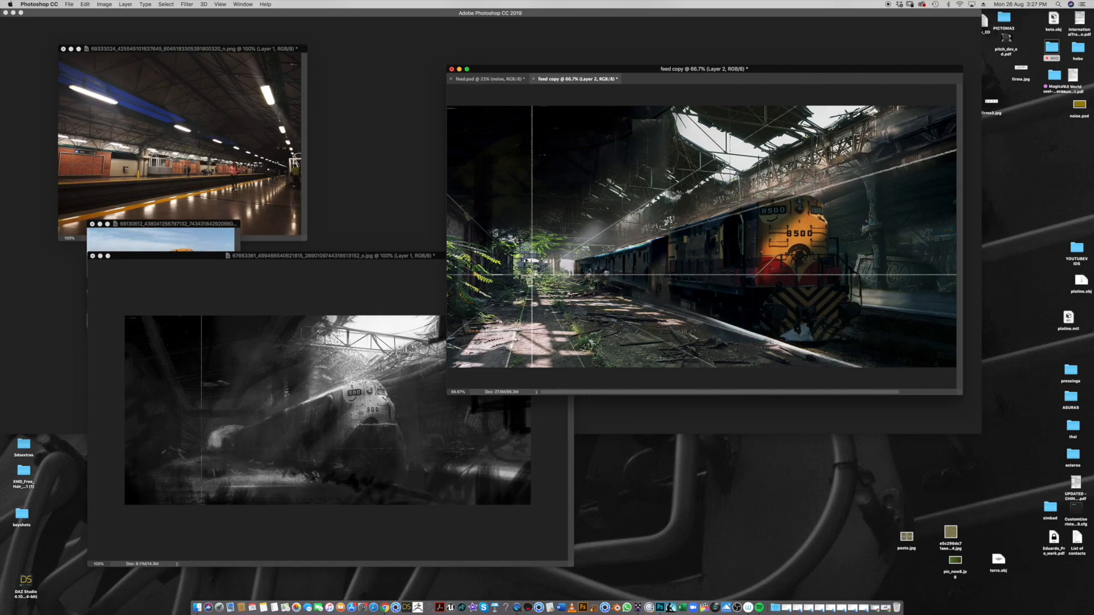
Show the train scene in full-screen mode and compare it with Layer 1 and Layer 2 hidden and shown
key(f)
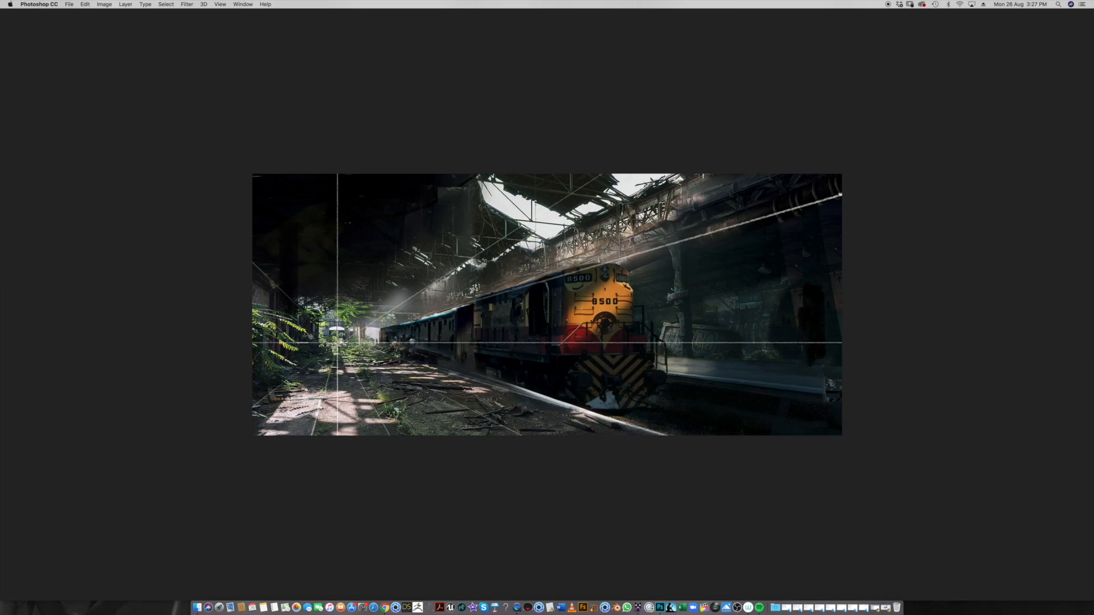
key(Tab)
drag(566, 318, 716, 311)
click(938, 269)
click(938, 269)
click(939, 269)
click(939, 269)
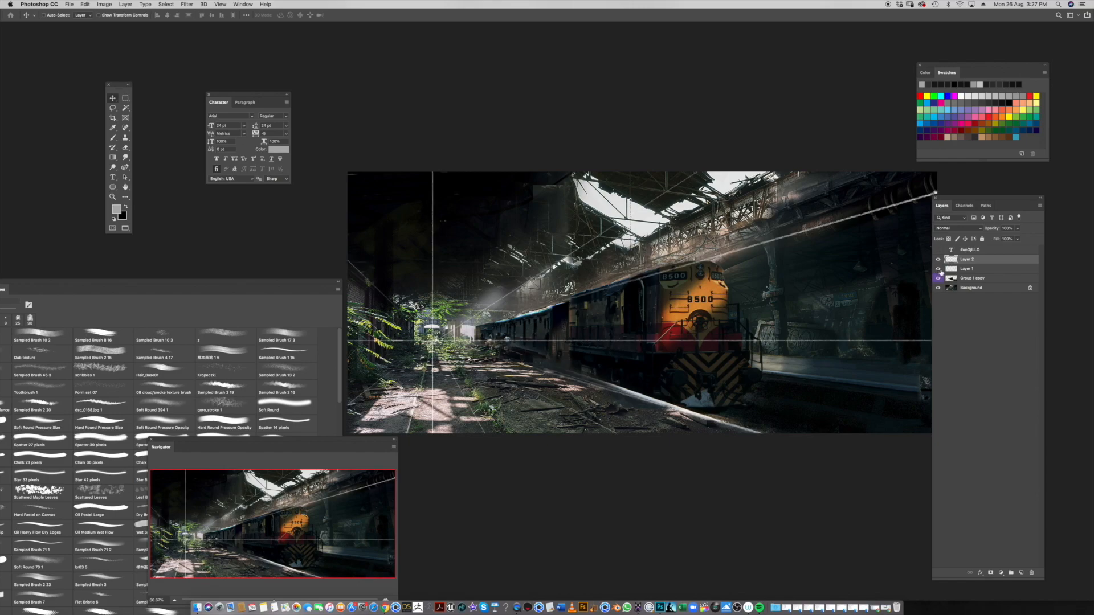
click(939, 269)
click(938, 269)
click(938, 269)
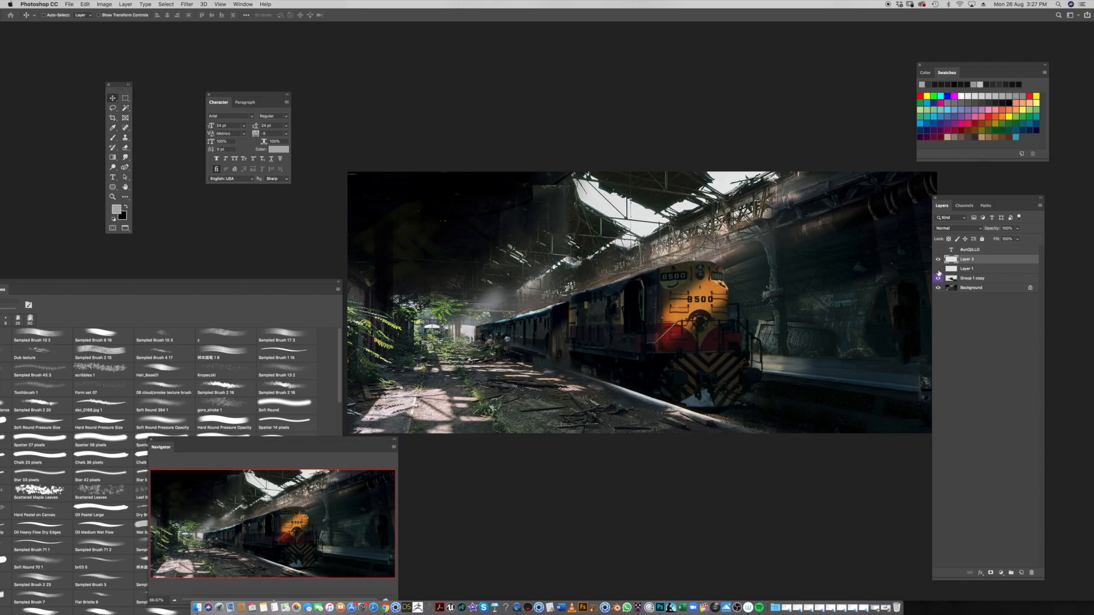
click(938, 269)
click(939, 269)
click(939, 269)
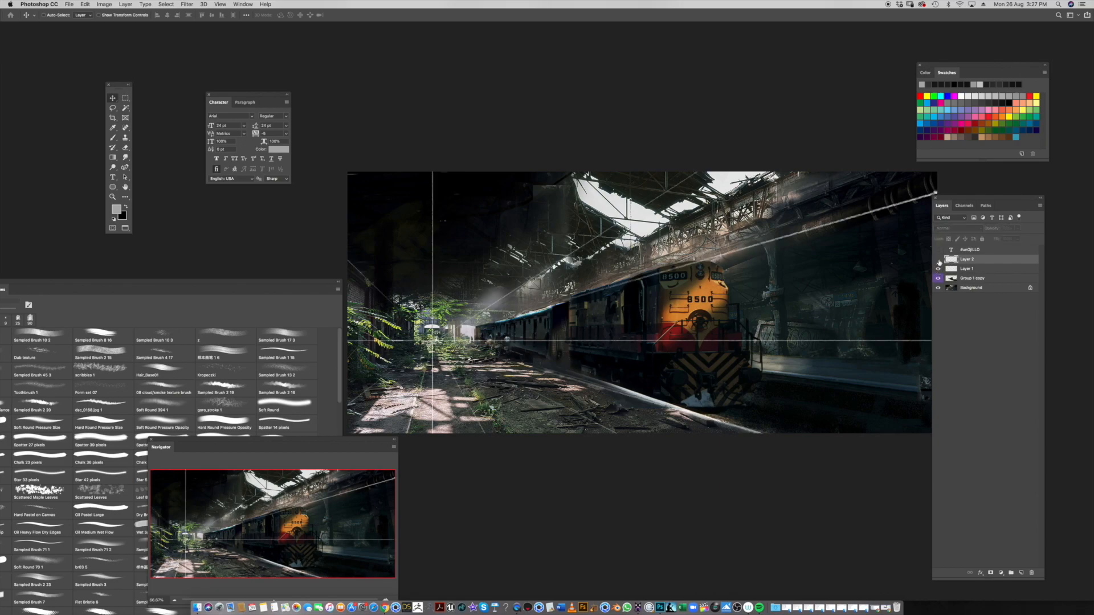
Add a new layer above Layer 2 and sample a near-black brush colour from the shadow beneath the locomotive
key(super+shift+alt+n)
key(b)
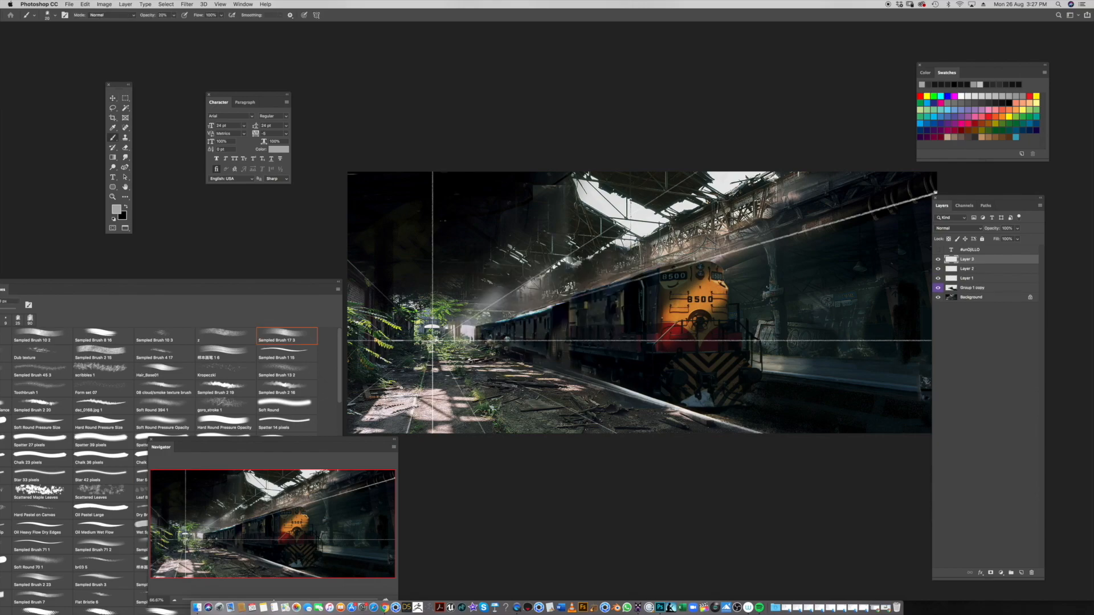
drag(844, 360, 748, 366)
alt+click(751, 409)
click(805, 318)
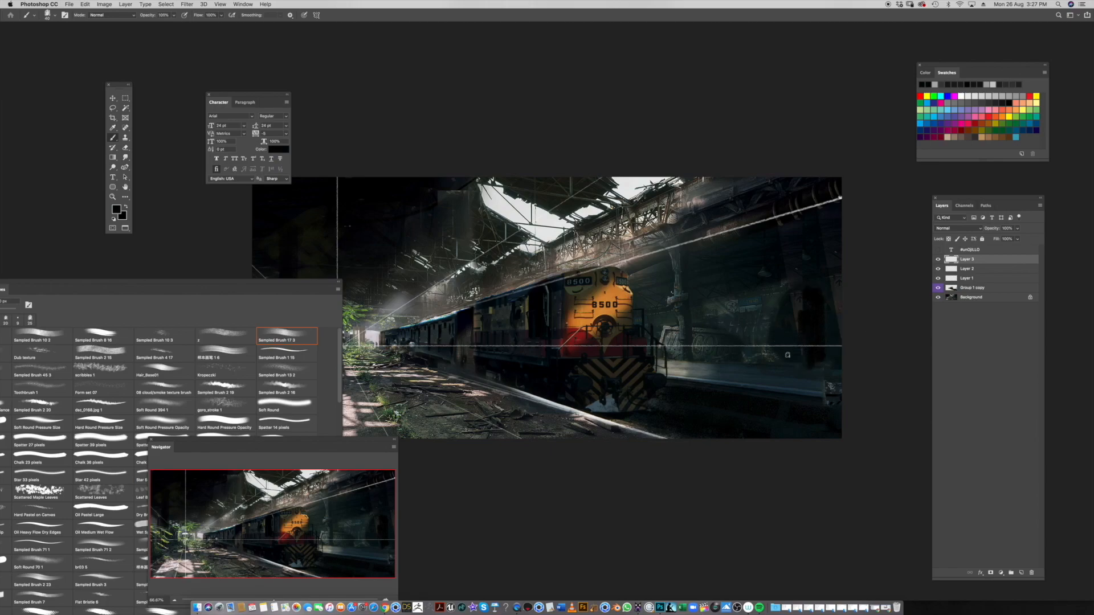
Enlarge the brush and paint dark silhouette strokes over the wall beside the locomotive and along the foreground ground
drag(804, 312, 661, 339)
key(super+z)
key(bracketright)
key(bracketright)
key(bracketright)
key(bracketright)
mouse_move(774, 300)
mouse_down()
mouse_move(727, 339)
mouse_move(773, 320)
mouse_move(764, 273)
mouse_move(820, 264)
mouse_move(841, 361)
mouse_move(844, 351)
mouse_up()
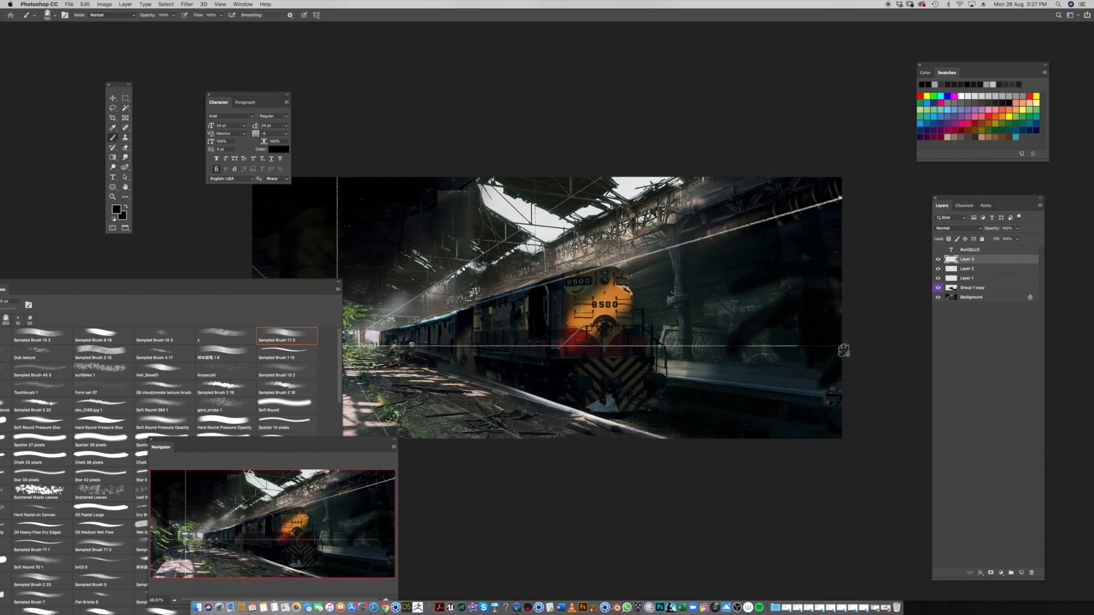
key(Tab)
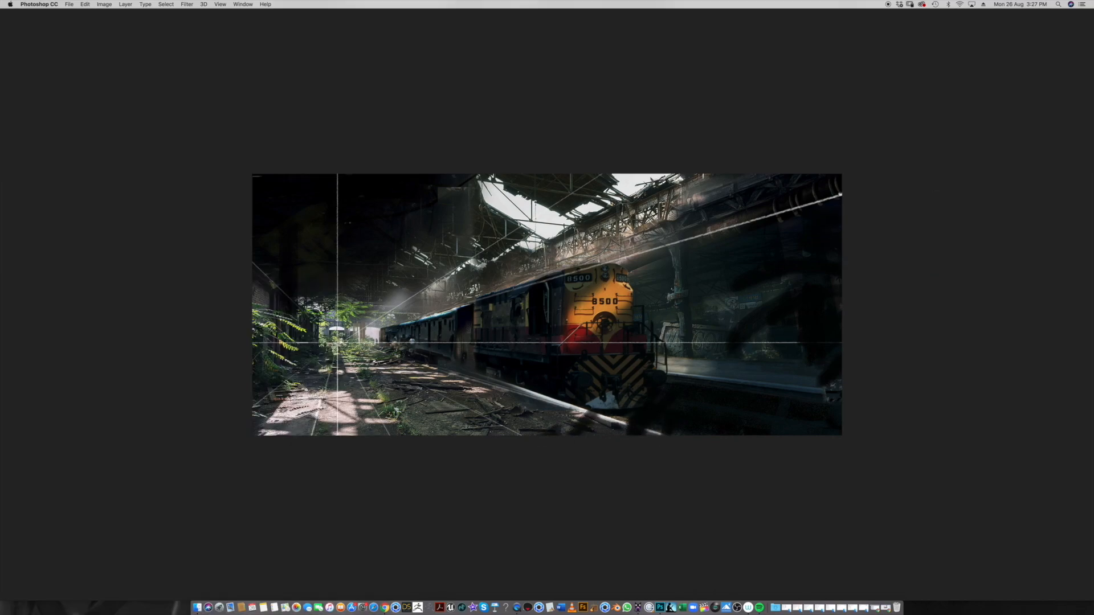
mouse_move(279, 397)
mouse_down()
mouse_move(296, 436)
mouse_move(342, 427)
mouse_up()
Try dark vertical posts over the track and beside the train's carriages, and undo them
mouse_move(441, 393)
mouse_down()
mouse_move(441, 360)
mouse_move(439, 401)
mouse_move(439, 339)
mouse_move(454, 338)
mouse_move(443, 383)
mouse_up()
key(super+z)
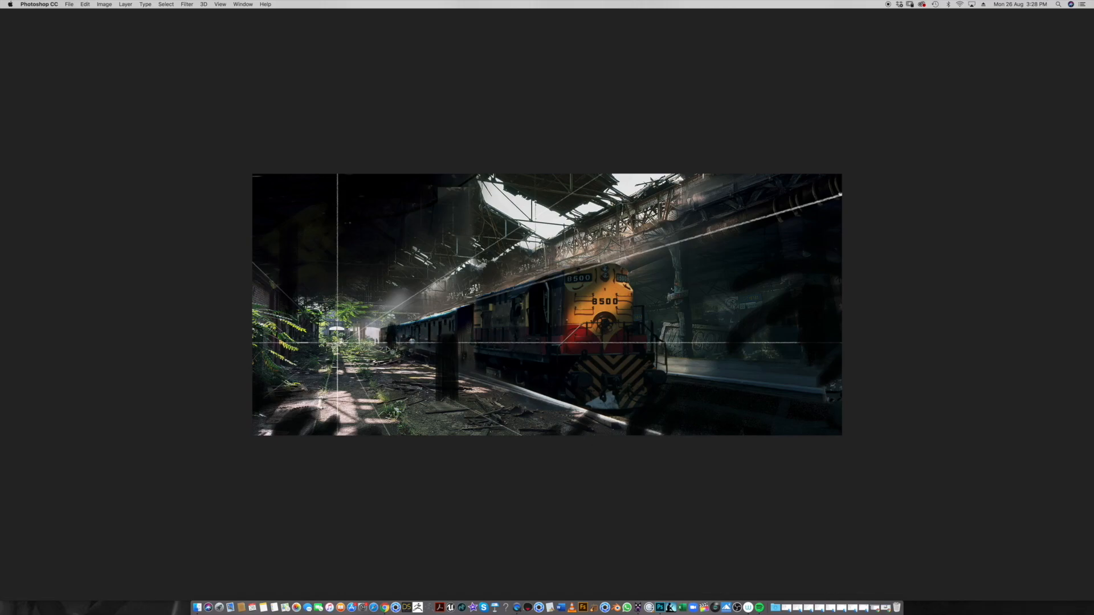
mouse_move(378, 360)
mouse_down()
mouse_move(378, 277)
mouse_move(381, 348)
mouse_up()
key(super+z)
mouse_move(489, 284)
mouse_down()
mouse_move(473, 292)
mouse_move(470, 320)
mouse_up()
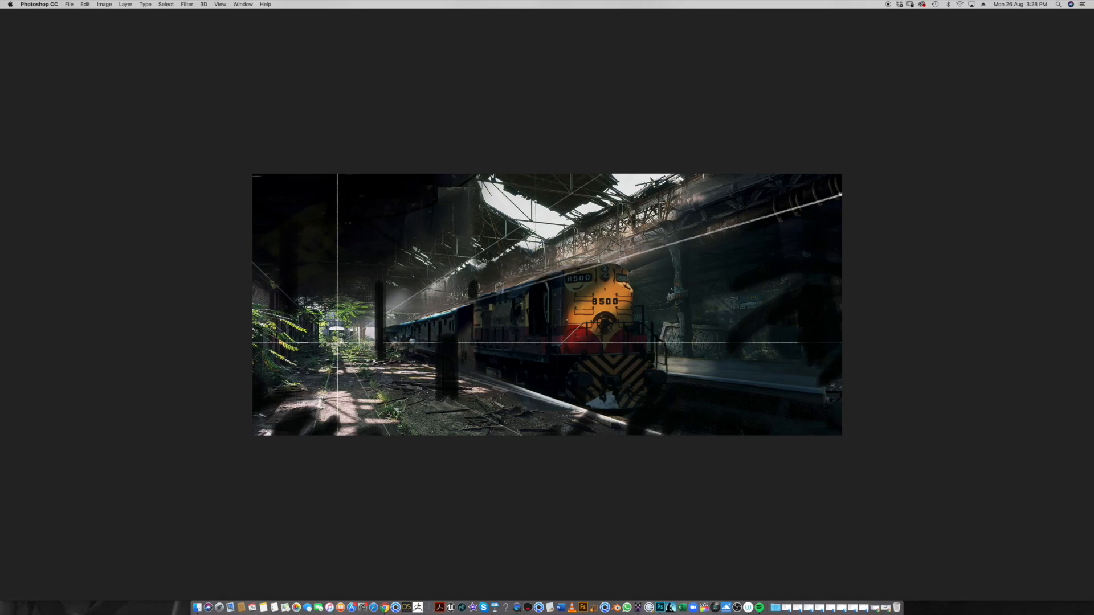
key(super+z)
key(super+z)
key(super+z)
key(super+z)
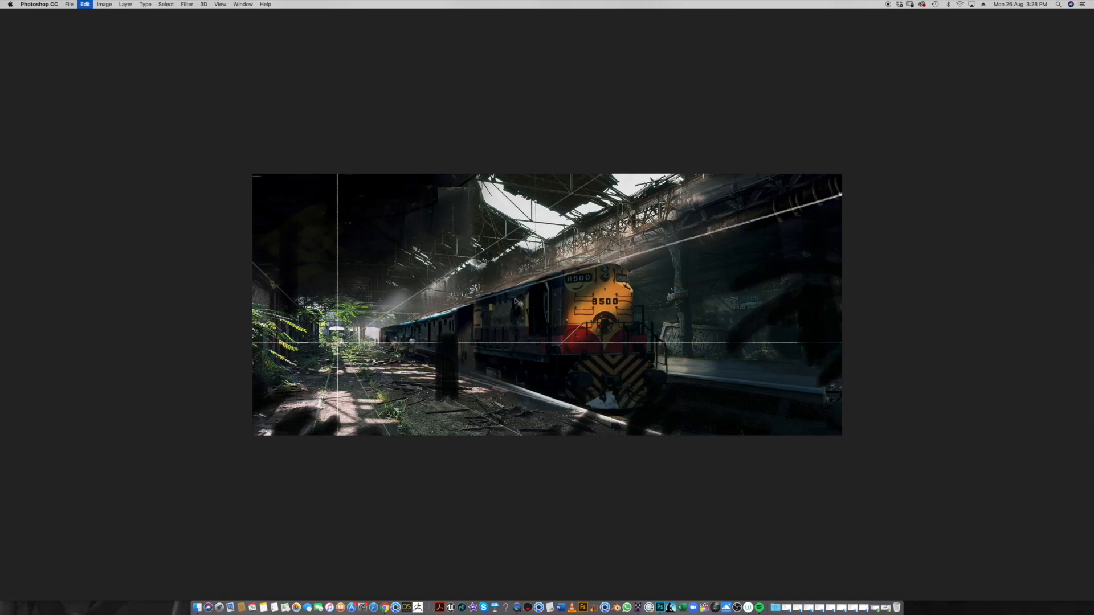
key(super+z)
key(super+z)
key(super+z)
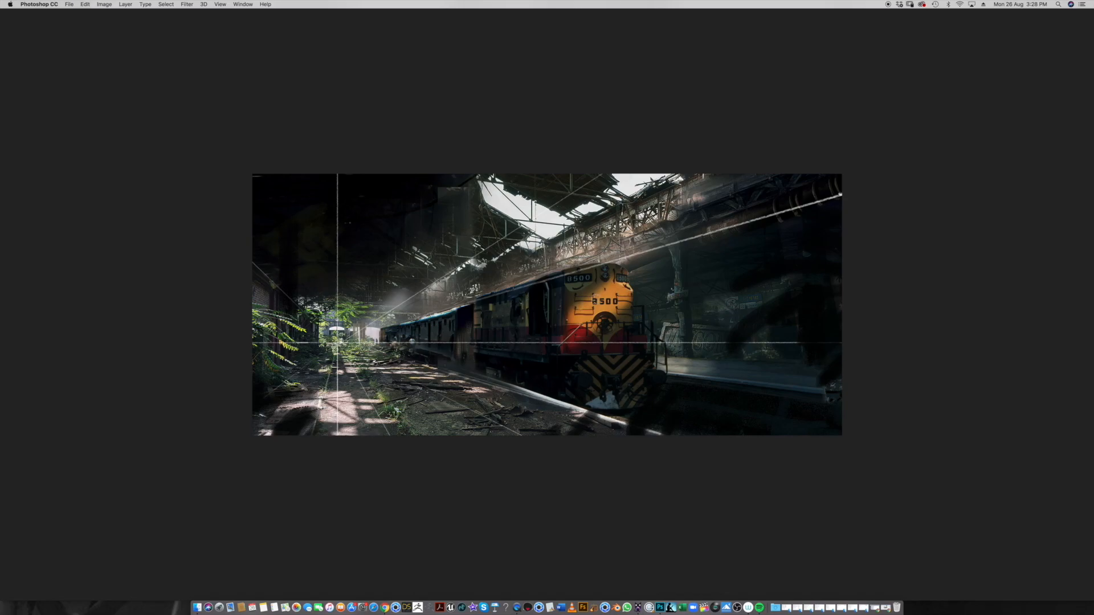
Paint more dark shadow shapes across the sunlit ground at the lower-left edge of the scene
drag(341, 427, 392, 426)
mouse_move(493, 268)
mouse_down()
mouse_move(393, 405)
mouse_move(402, 288)
mouse_up()
key(super+z)
Try loose dark strokes across the locomotive, roof and wall and an oval around the train, undoing each one
drag(596, 322, 678, 354)
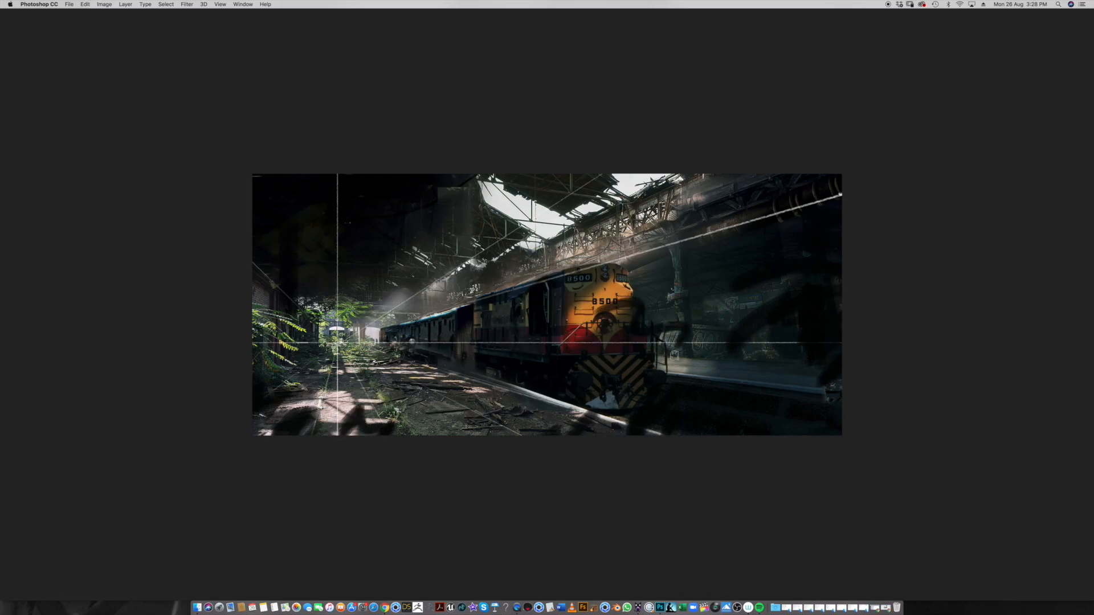
key(super+z)
drag(621, 296, 683, 274)
key(super+z)
mouse_move(627, 319)
mouse_down()
mouse_move(723, 342)
mouse_move(570, 319)
mouse_up()
key(super+z)
drag(589, 174, 496, 202)
key(super+z)
mouse_move(752, 213)
mouse_down()
mouse_move(550, 254)
mouse_move(482, 369)
mouse_up()
key(super+z)
mouse_move(502, 276)
mouse_down()
mouse_move(439, 308)
mouse_move(684, 262)
mouse_move(451, 381)
mouse_up()
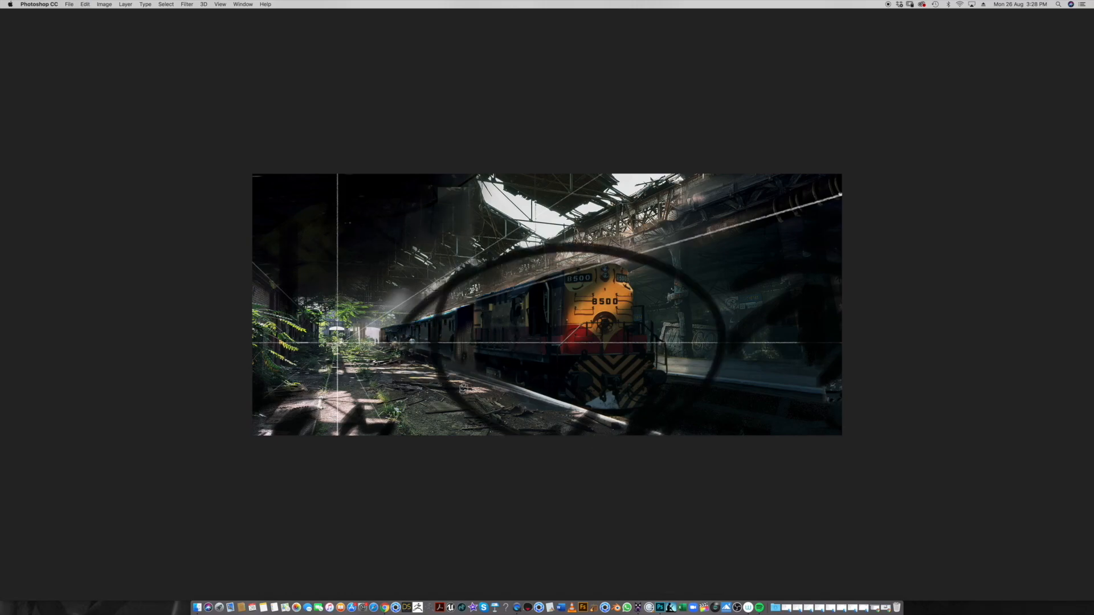
key(super+z)
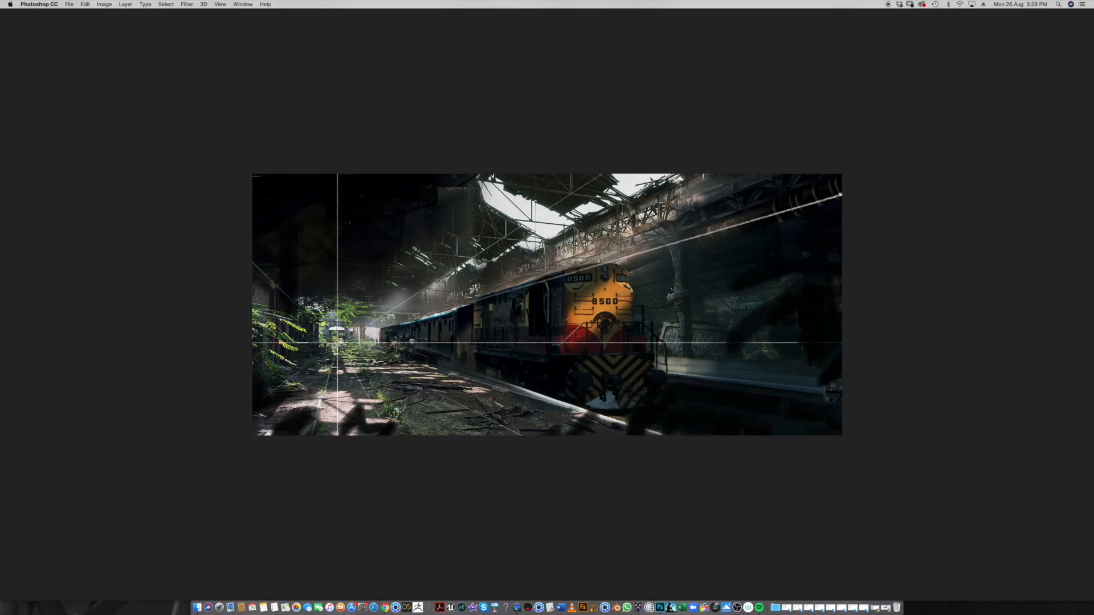
Hide Layer 3 with the dark silhouette strokes
key(Tab)
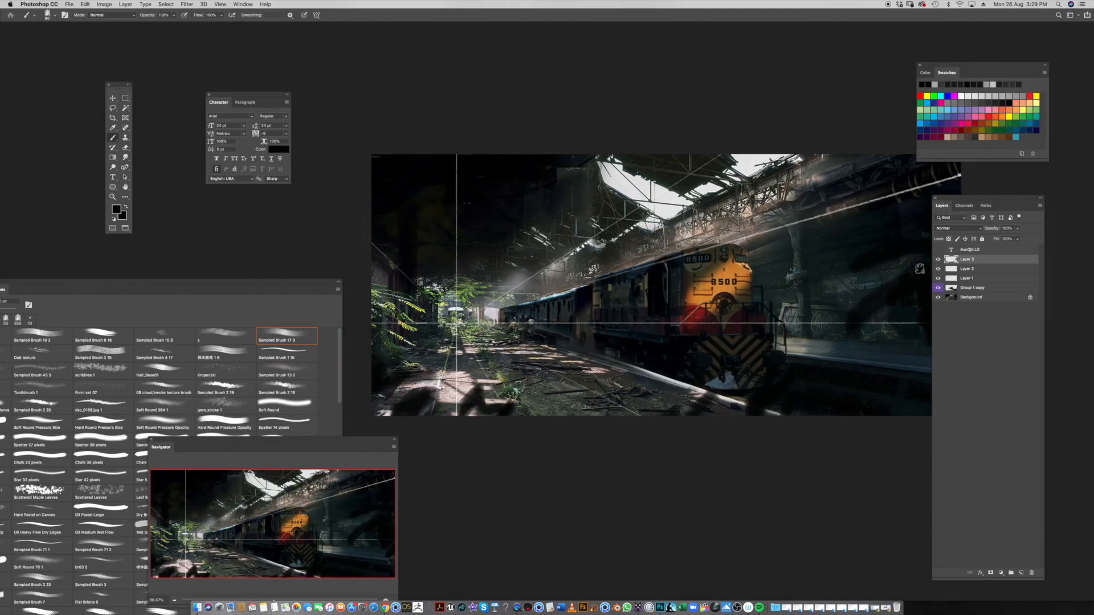
click(938, 260)
click(938, 260)
click(939, 260)
scroll(829, 328, right, 3)
scroll(830, 328, up, 1)
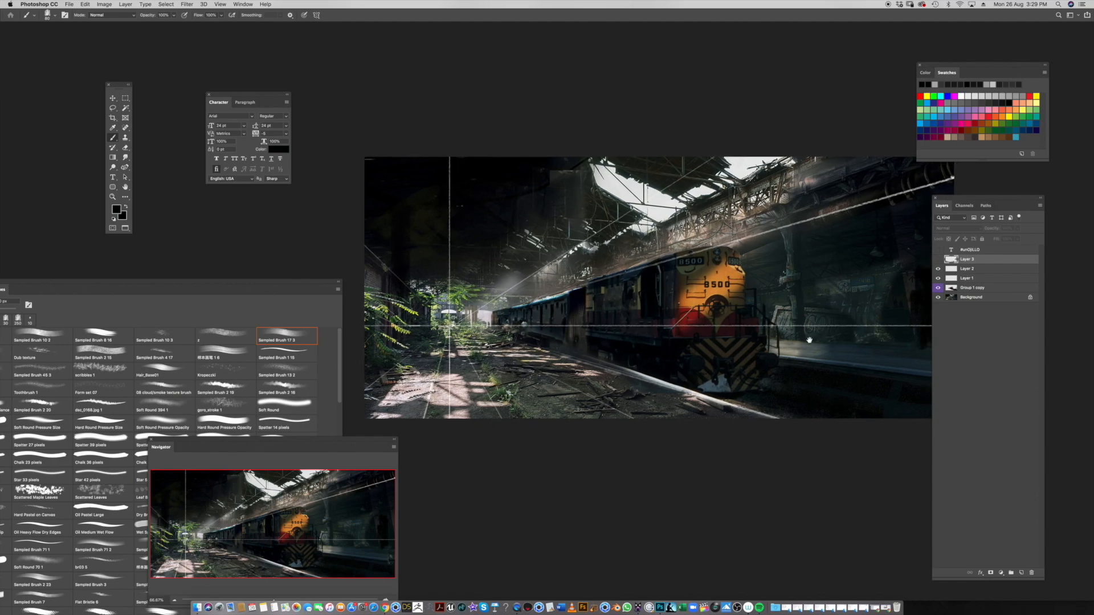
Compare the station scene with the Group 1 copy layer hidden and shown
click(938, 289)
click(939, 289)
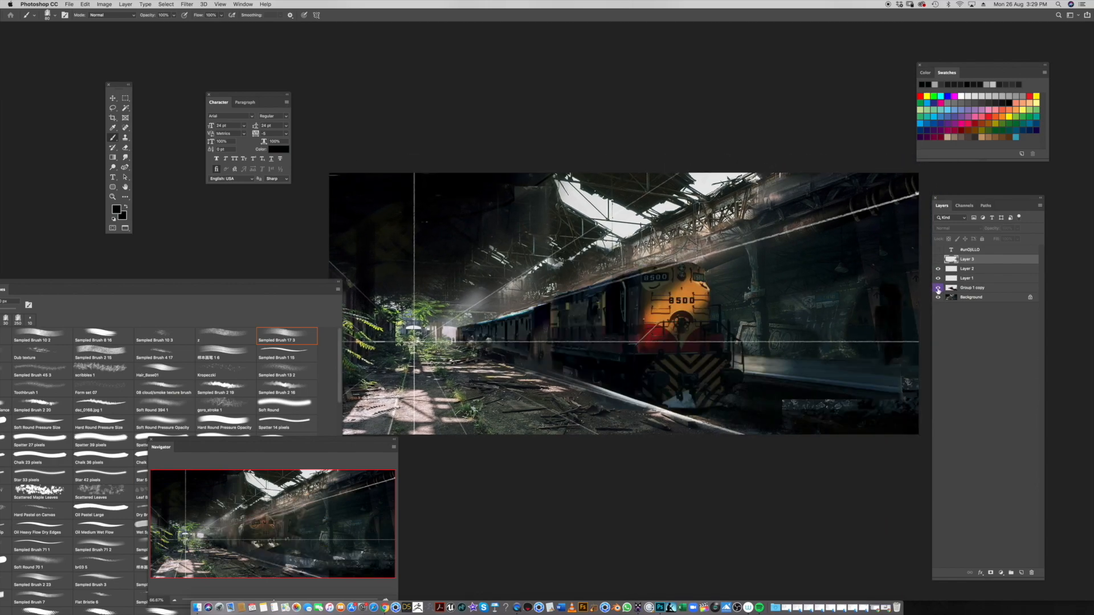
click(938, 289)
click(938, 289)
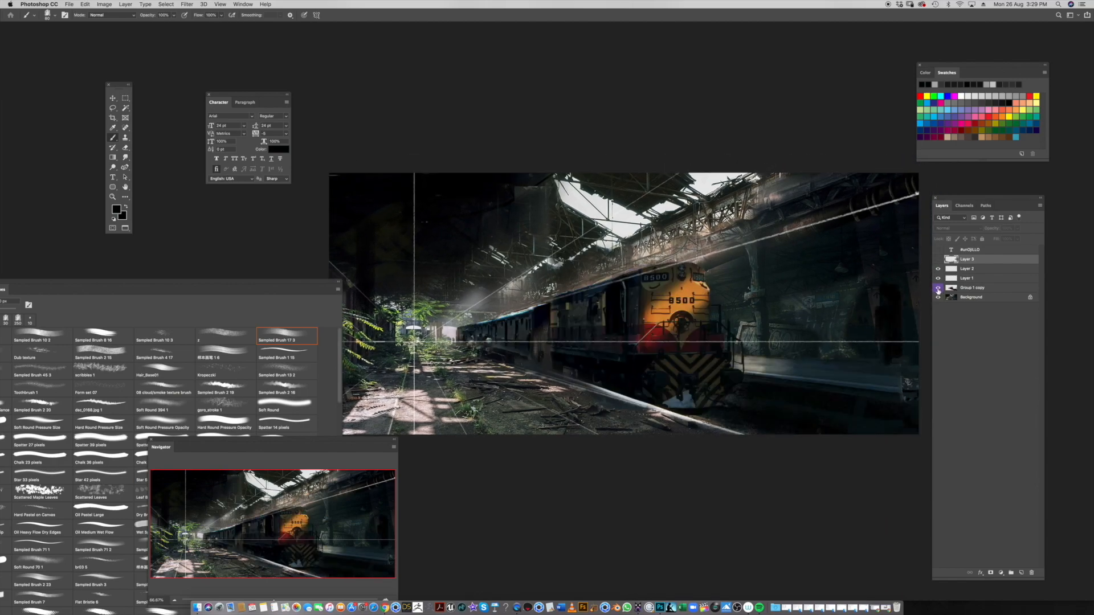
click(939, 289)
click(938, 289)
click(939, 289)
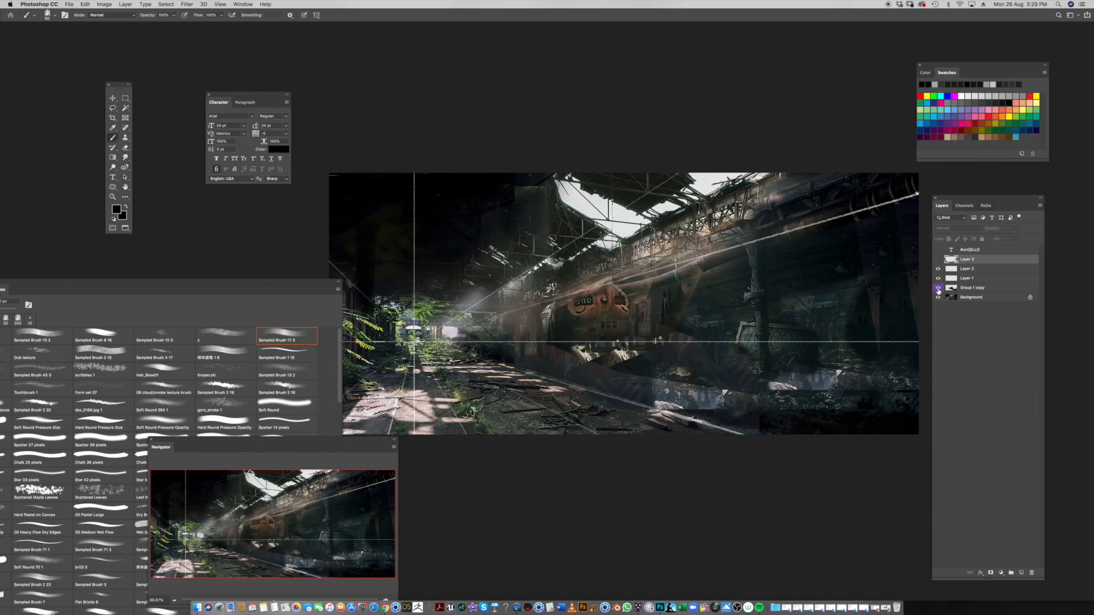
click(939, 289)
Return to the separate document windows and examine the colour train reference photo at 200% against the painted scene
key(f)
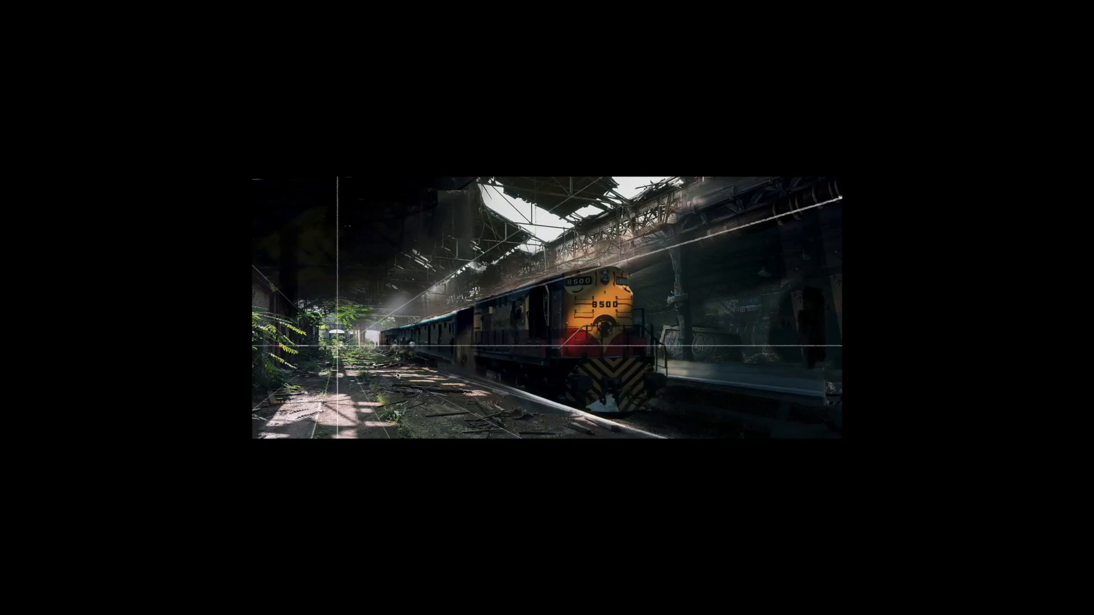
key(f)
drag(214, 224, 398, 153)
click(757, 292)
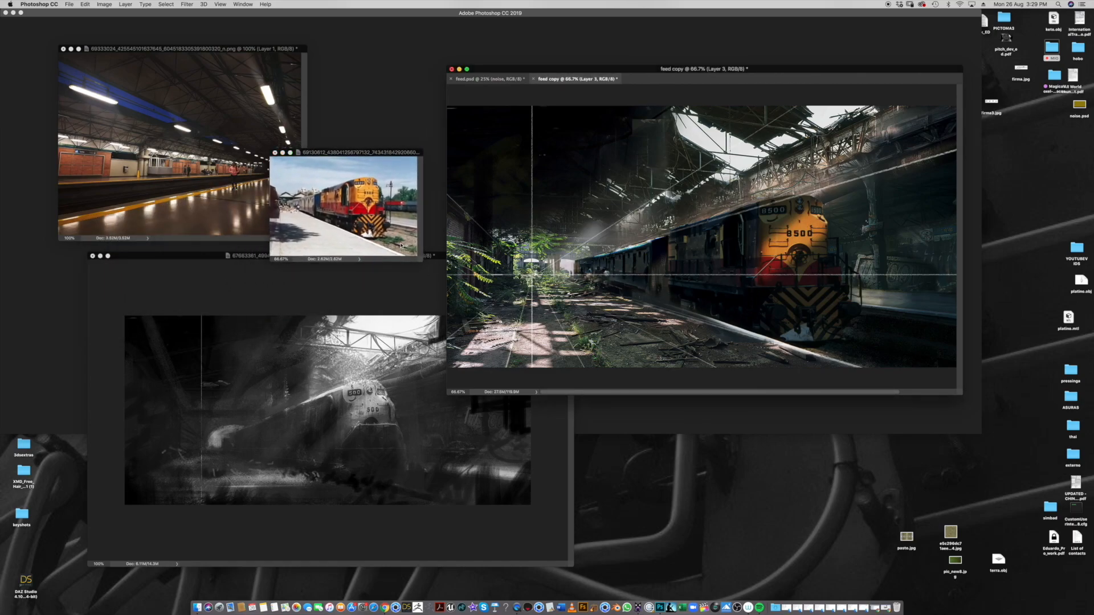
click(370, 218)
click(369, 216)
click(369, 212)
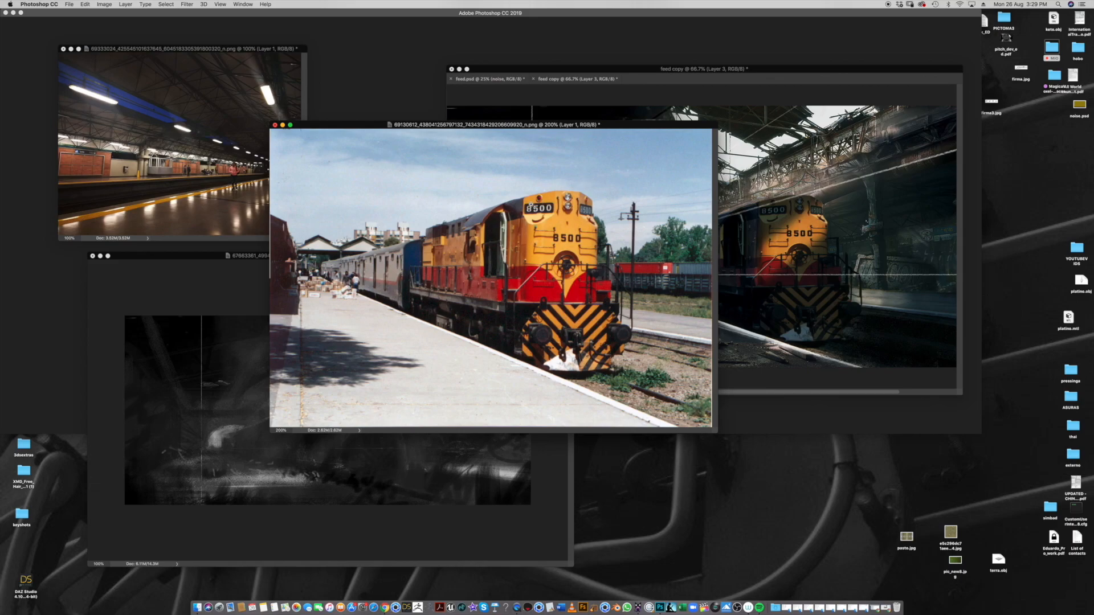
click(784, 255)
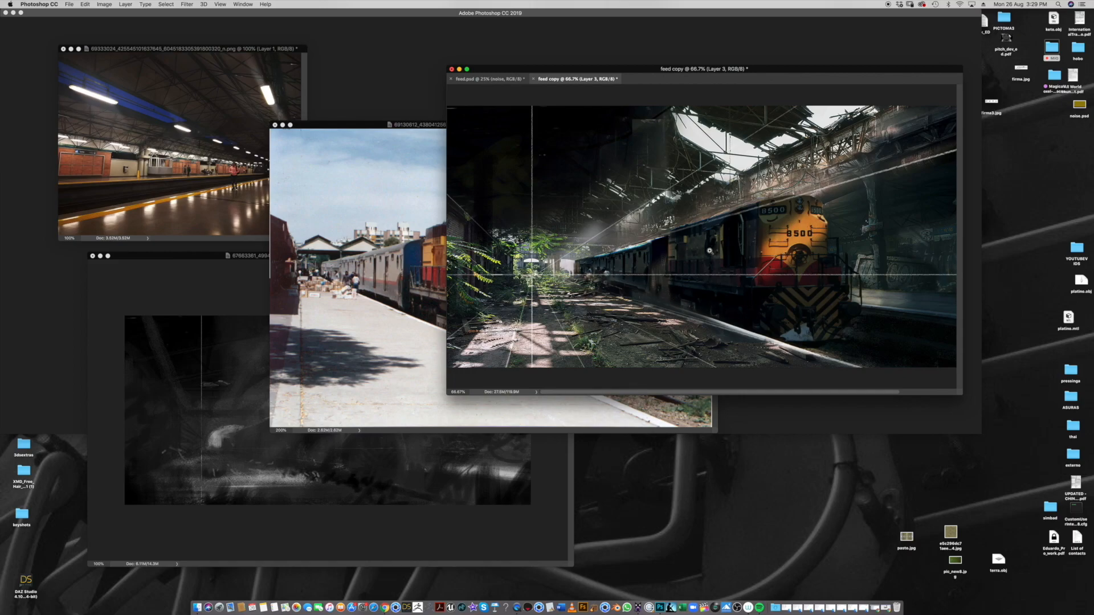
Check which parts of the feed copy scene belong to the Group 1 copy layer
key(Tab)
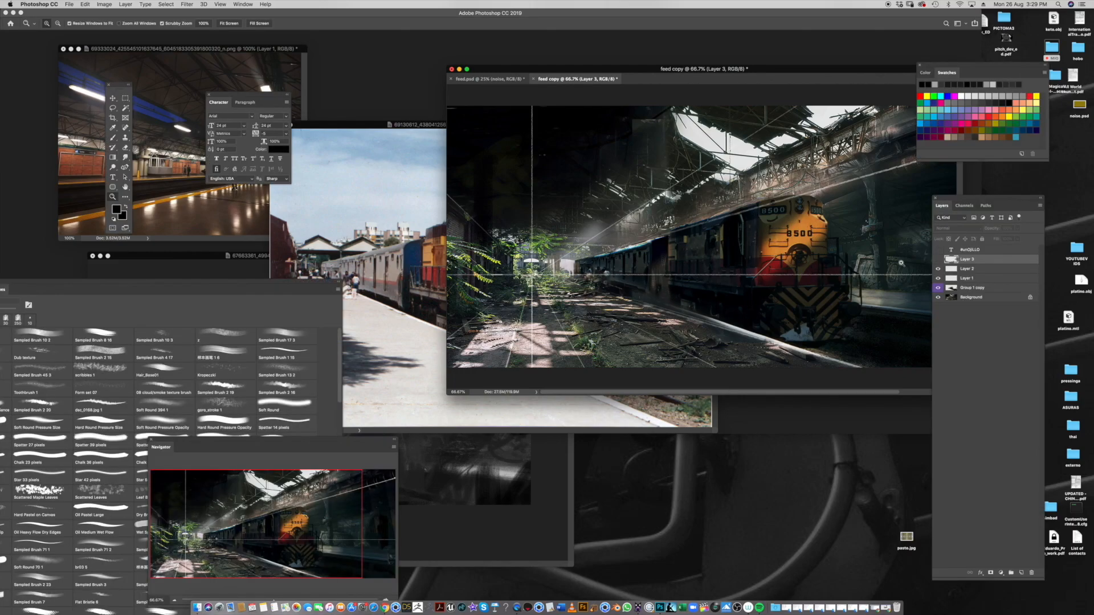
click(938, 288)
click(938, 288)
click(940, 289)
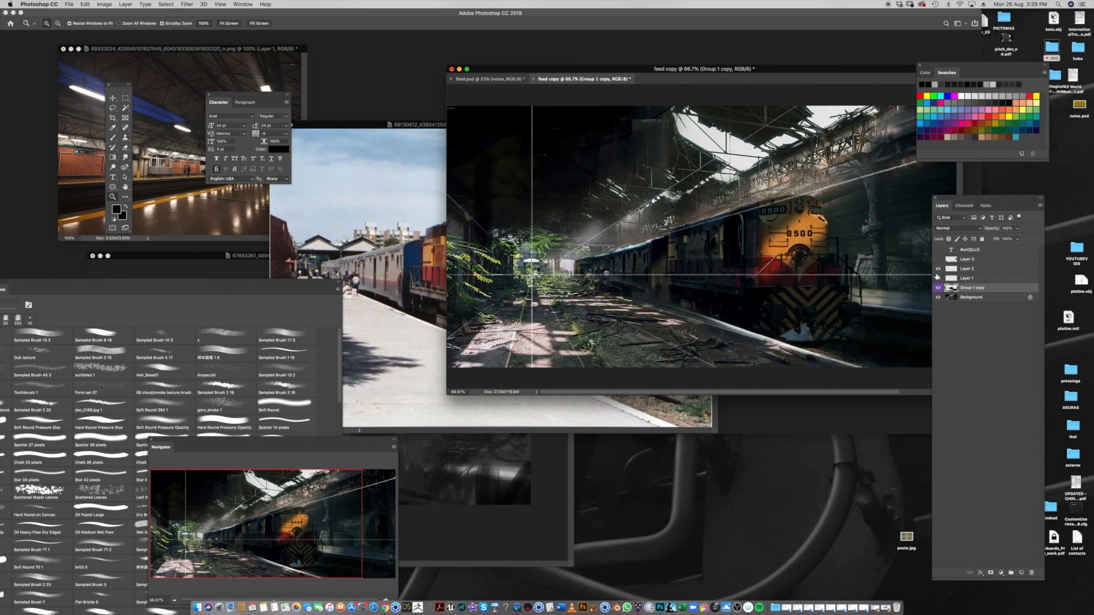
Copy a lasso selection of the Background's dark left wall, foliage and platform up to the train's edge onto its own layer
key(l)
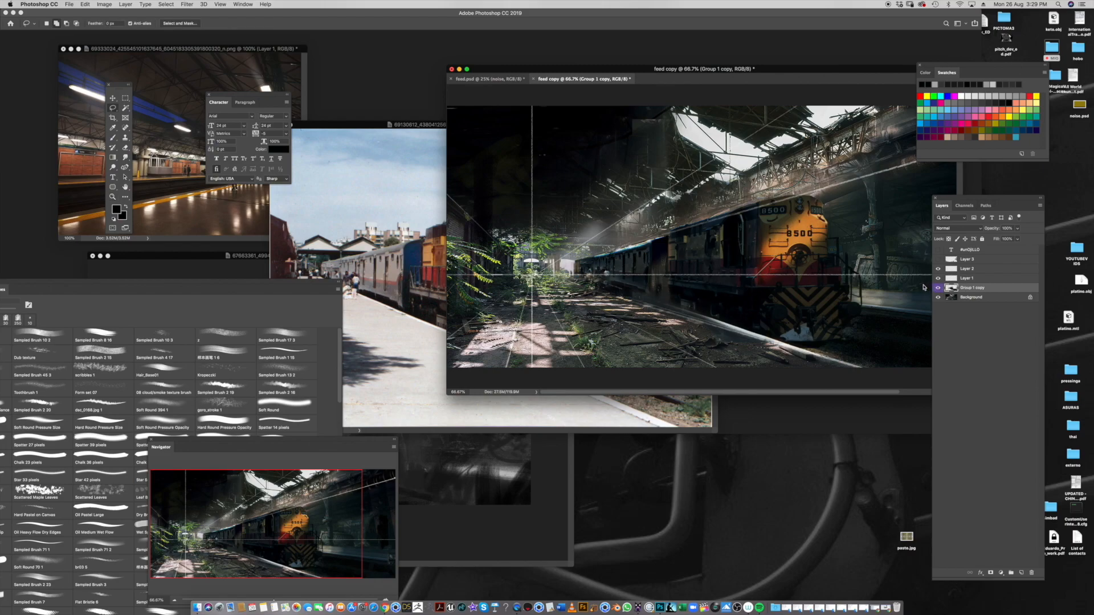
key(f)
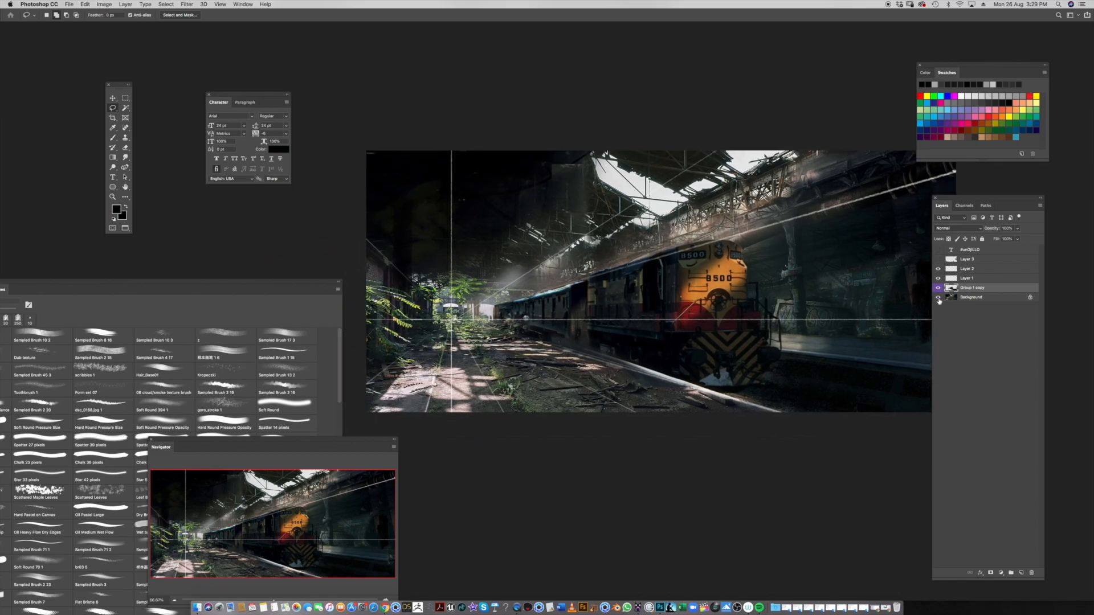
click(967, 297)
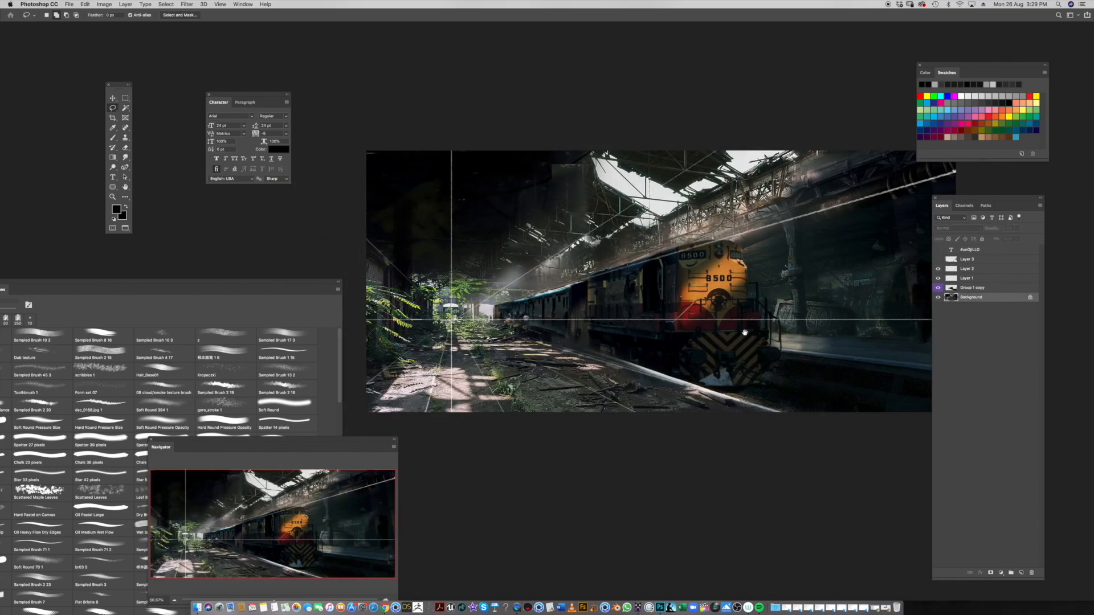
mouse_move(439, 322)
mouse_down()
mouse_move(513, 332)
mouse_move(786, 498)
mouse_move(353, 342)
mouse_move(464, 213)
mouse_move(450, 170)
mouse_up()
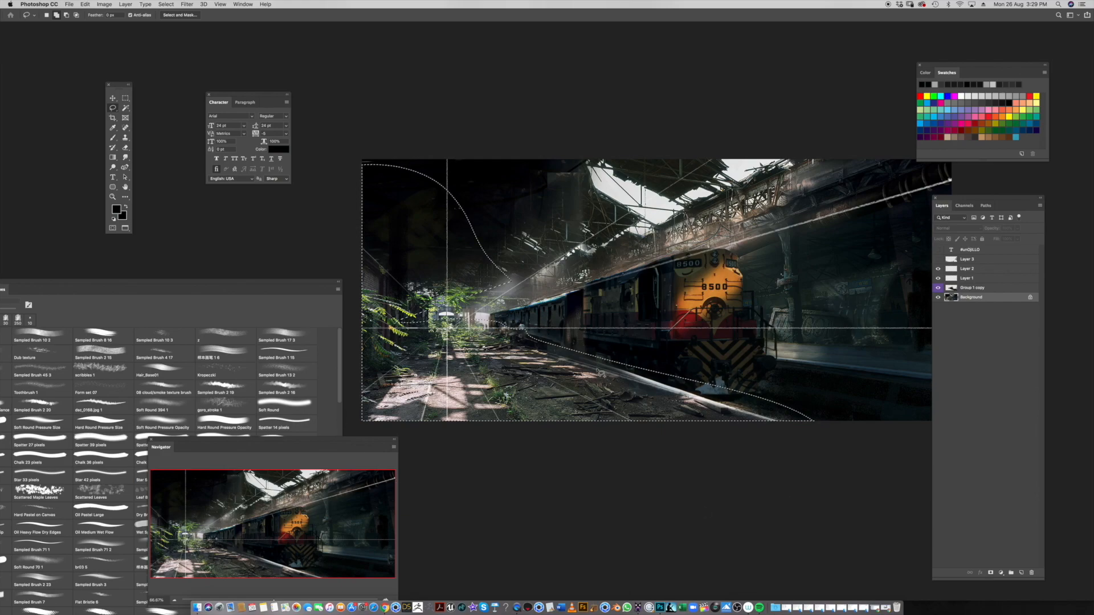
key(super+j)
Darken the copied platform layer with Hue/Saturation, lowering its lightness to about -33
key(super+u)
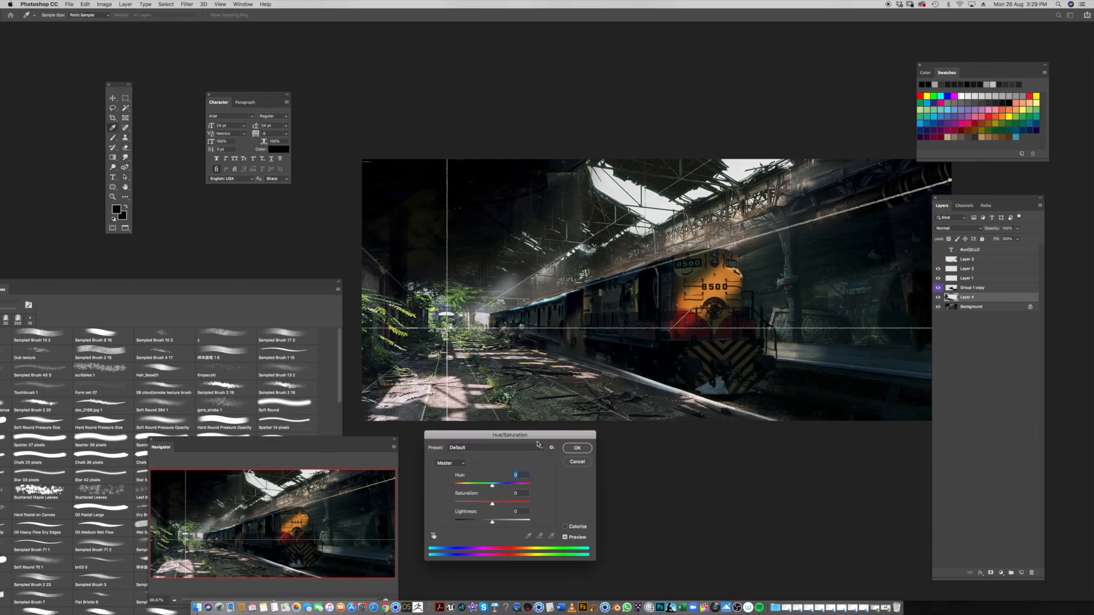
drag(510, 435, 729, 430)
drag(712, 519, 699, 521)
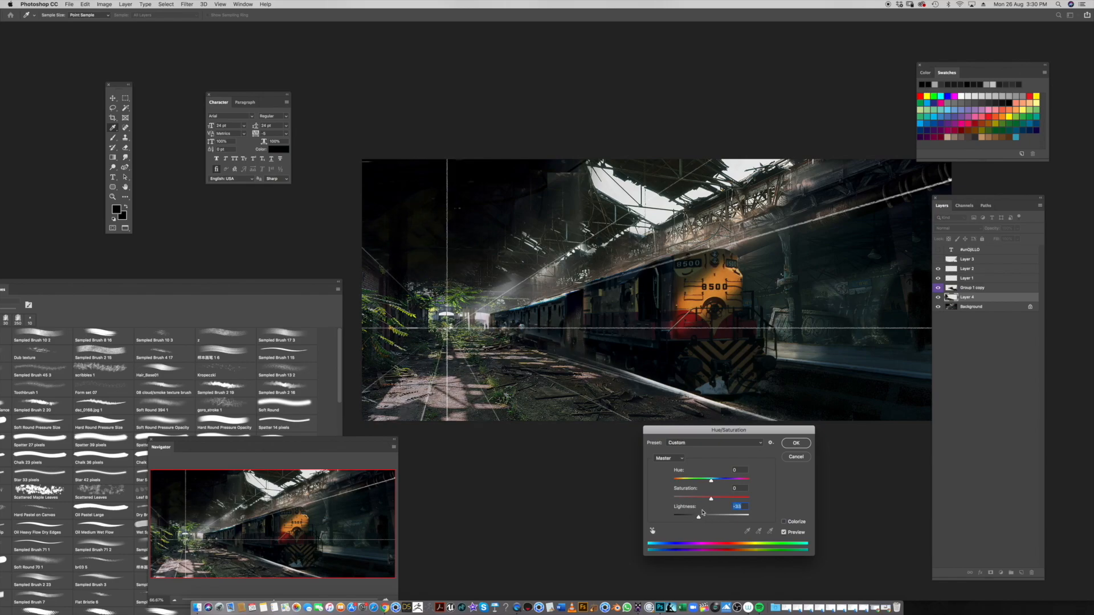
click(796, 443)
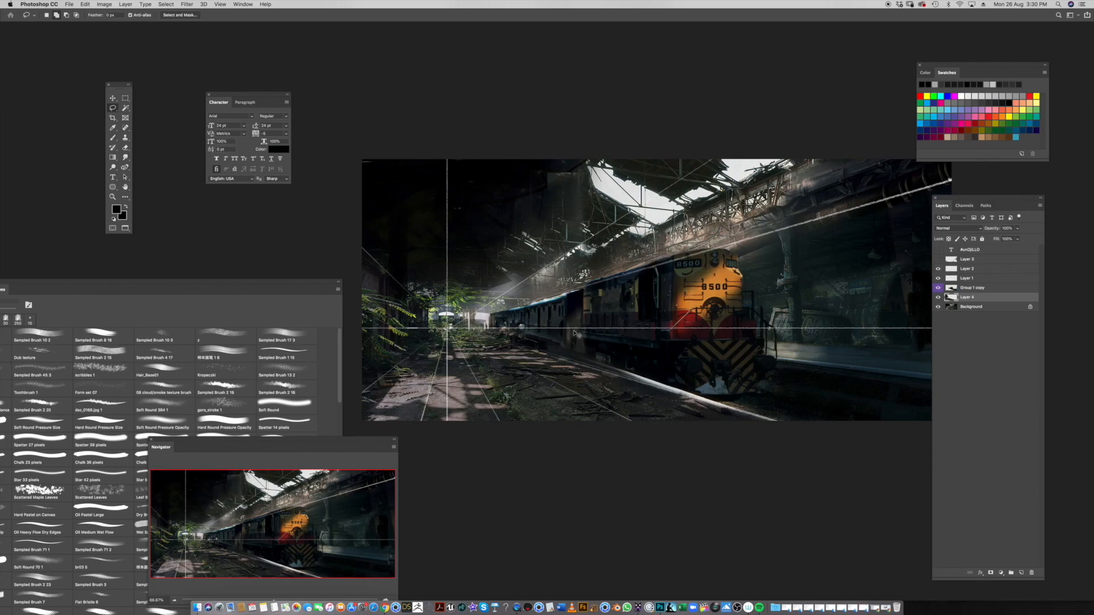
Shift the midtones of the darkened platform layer slightly toward cyan and blue with Color Balance
key(super+b)
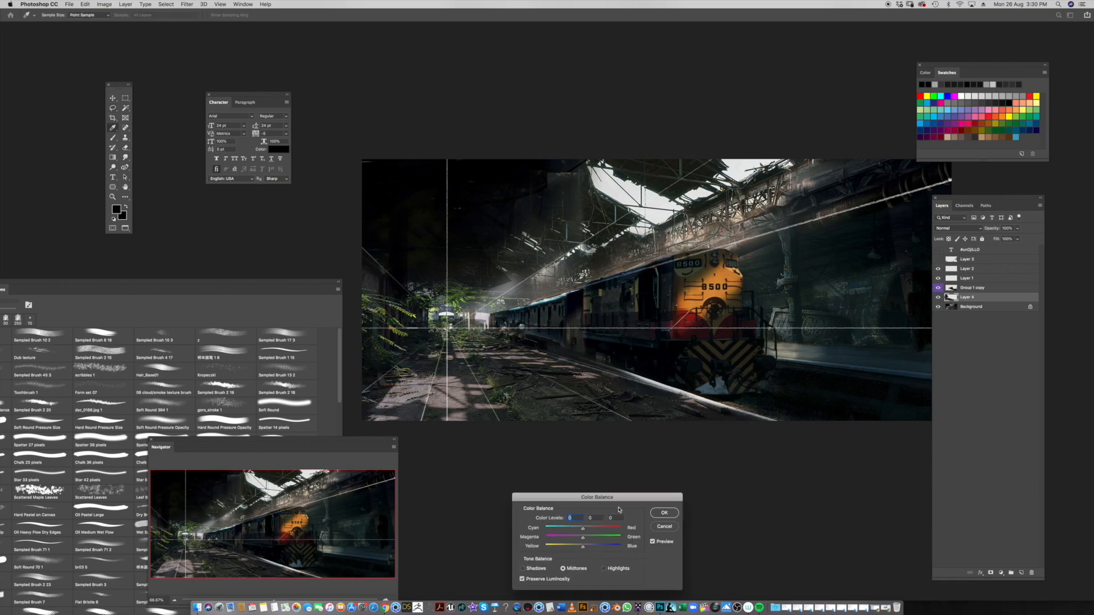
drag(616, 508, 717, 478)
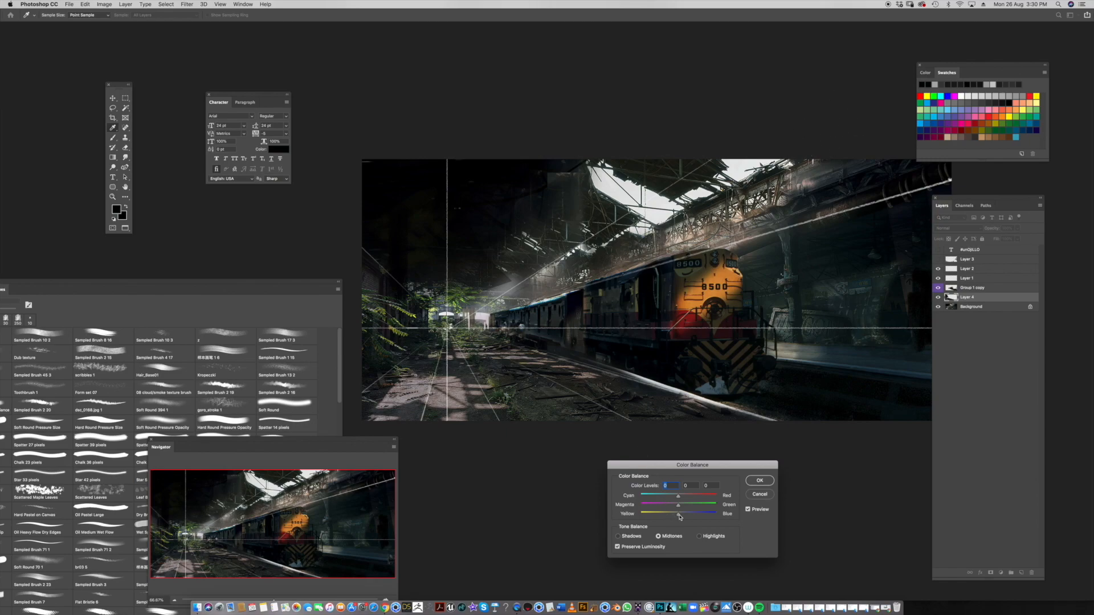
drag(681, 516, 684, 516)
drag(674, 498, 673, 497)
click(688, 517)
click(759, 482)
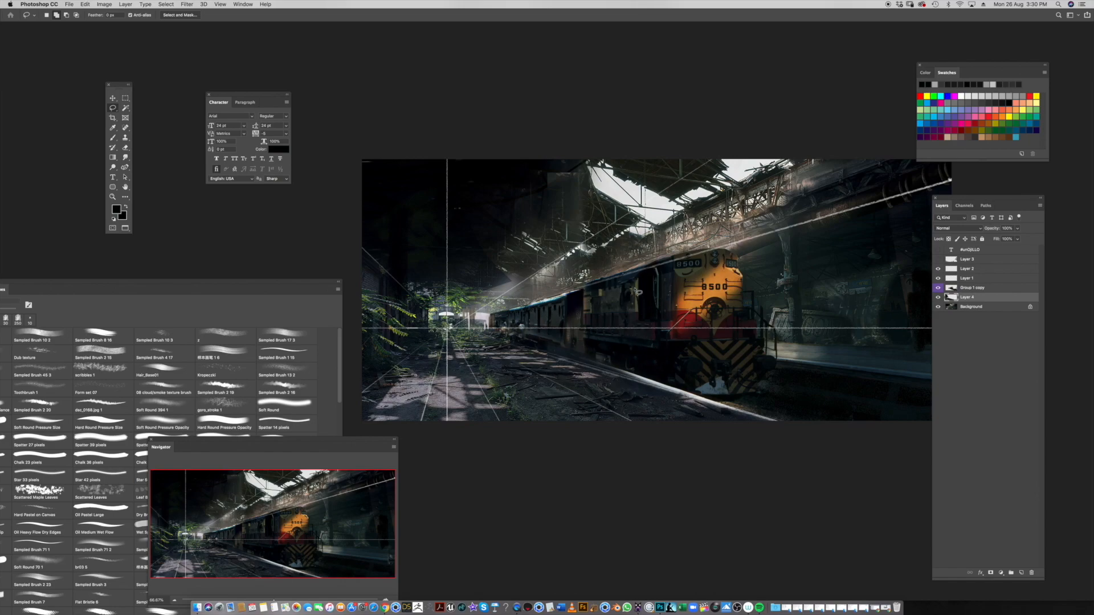
Try bright yellow brush lines on Layer 2 marking the light from the roof opening to the platform, and undo them
click(970, 271)
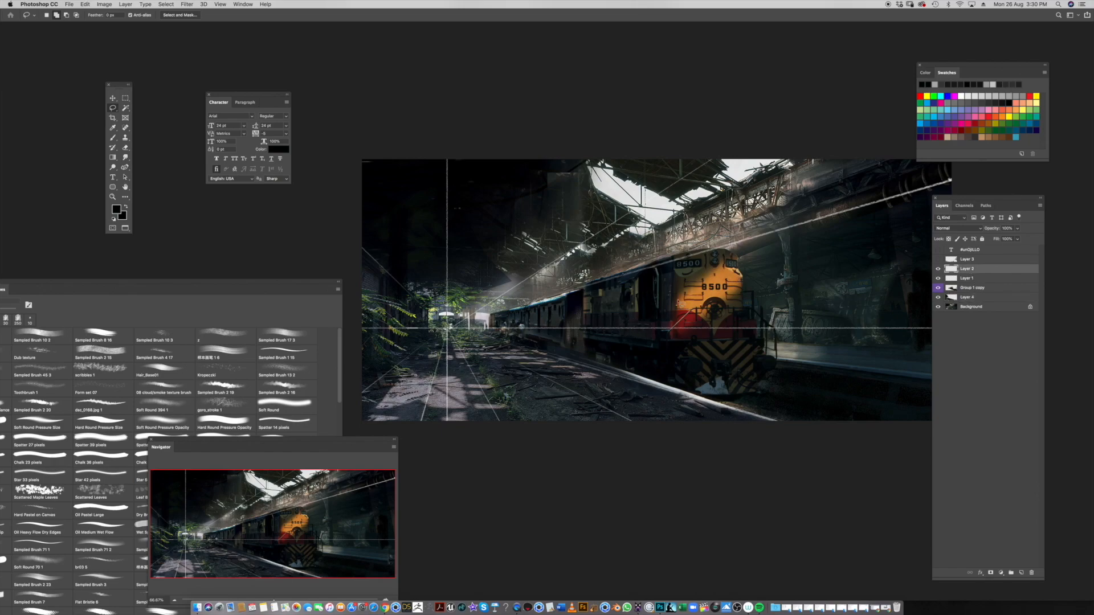
click(999, 119)
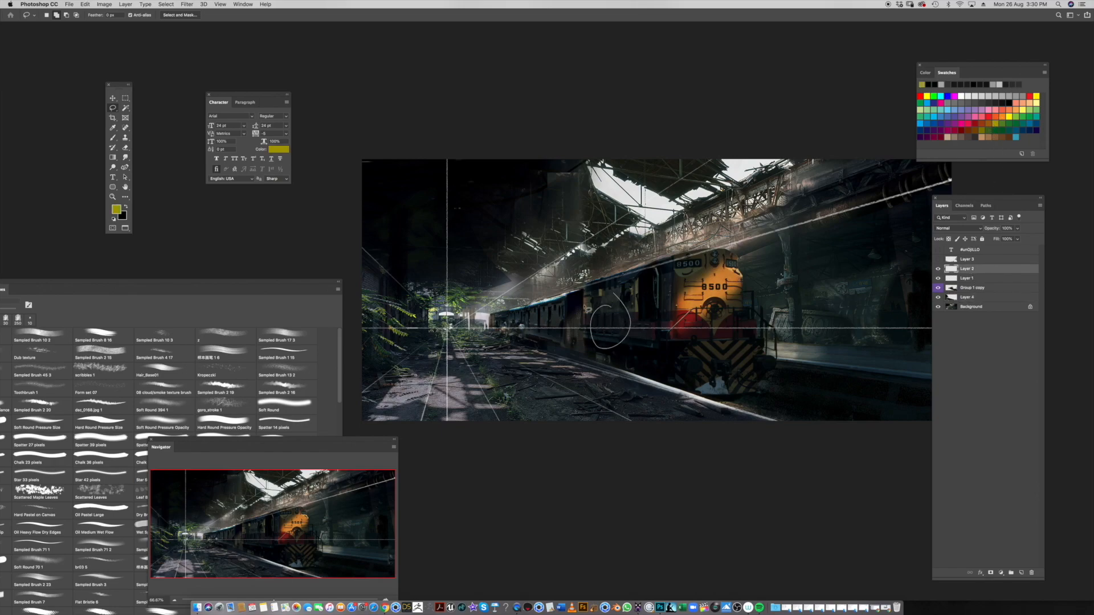
click(1010, 116)
key(b)
mouse_move(615, 290)
mouse_down()
mouse_move(598, 319)
mouse_move(621, 302)
mouse_move(610, 299)
mouse_move(614, 371)
mouse_up()
key(cmd+z)
key(super+z)
click(728, 186)
shift+click(521, 350)
mouse_move(522, 351)
mouse_down()
mouse_move(487, 373)
mouse_move(529, 348)
mouse_move(609, 356)
mouse_move(648, 323)
mouse_up()
key(super+z)
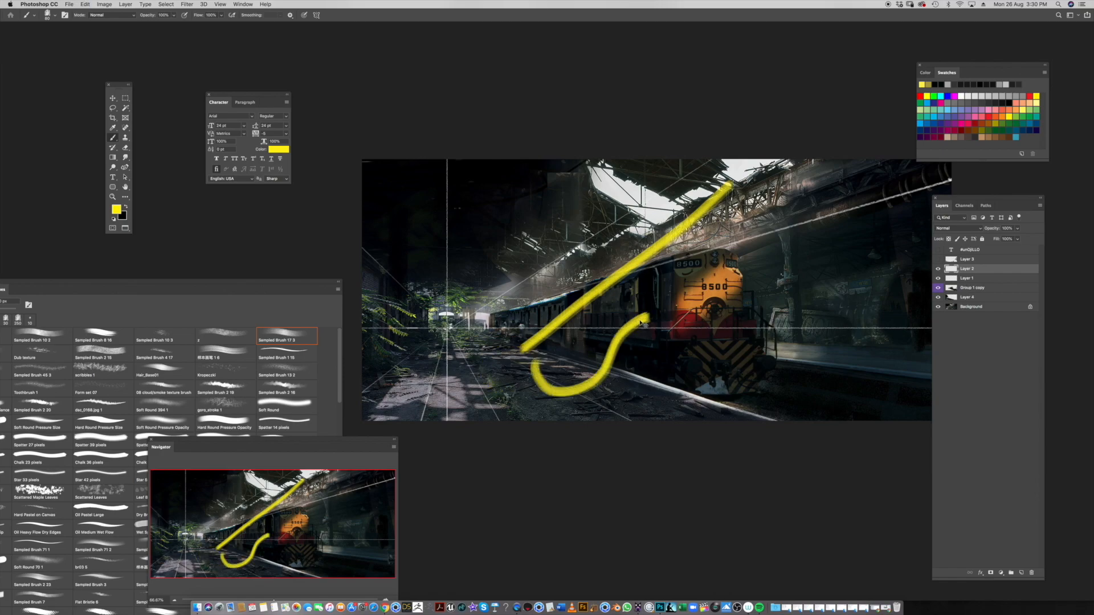
key(super+z)
key(super+z)
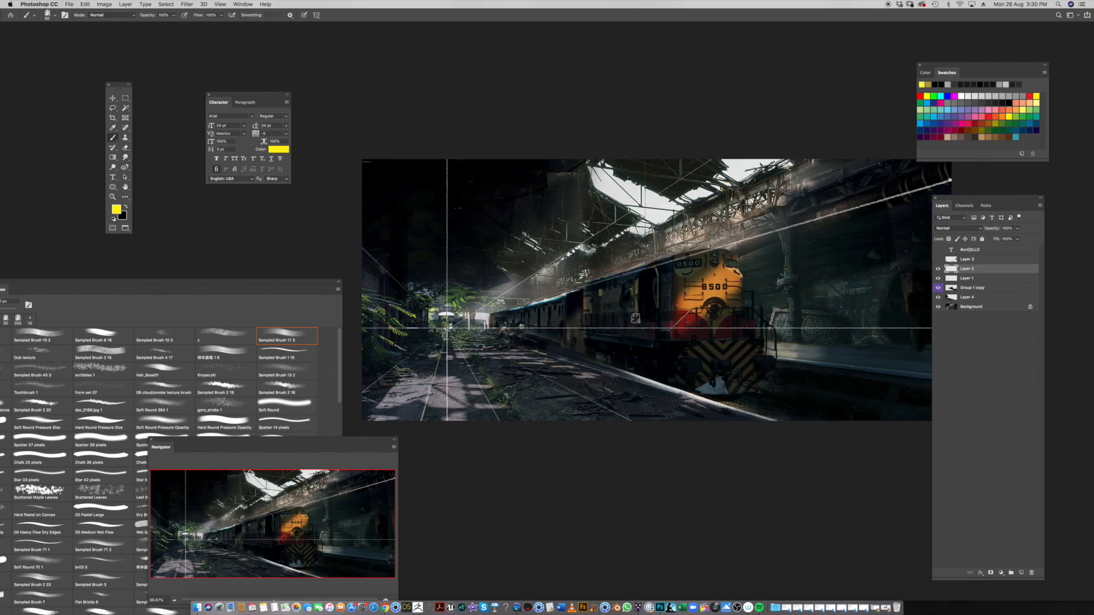
Copy a lasso selection of the Background's right wall and locomotive front onto its own layer
drag(780, 358, 673, 384)
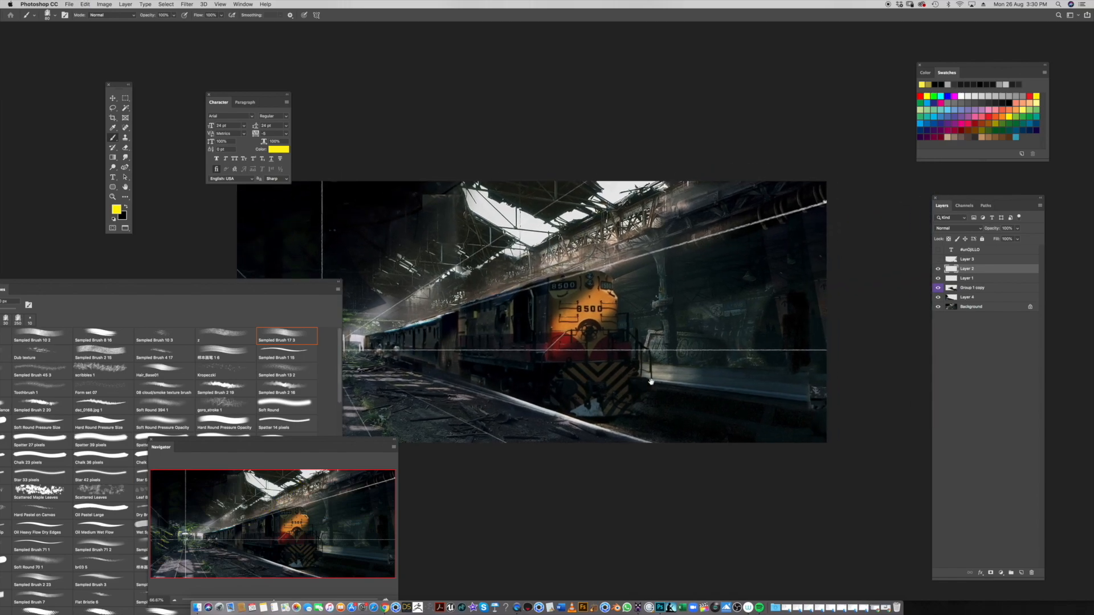
click(938, 308)
click(938, 308)
click(969, 307)
key(l)
mouse_move(741, 245)
mouse_down()
mouse_move(590, 359)
mouse_move(717, 216)
mouse_up()
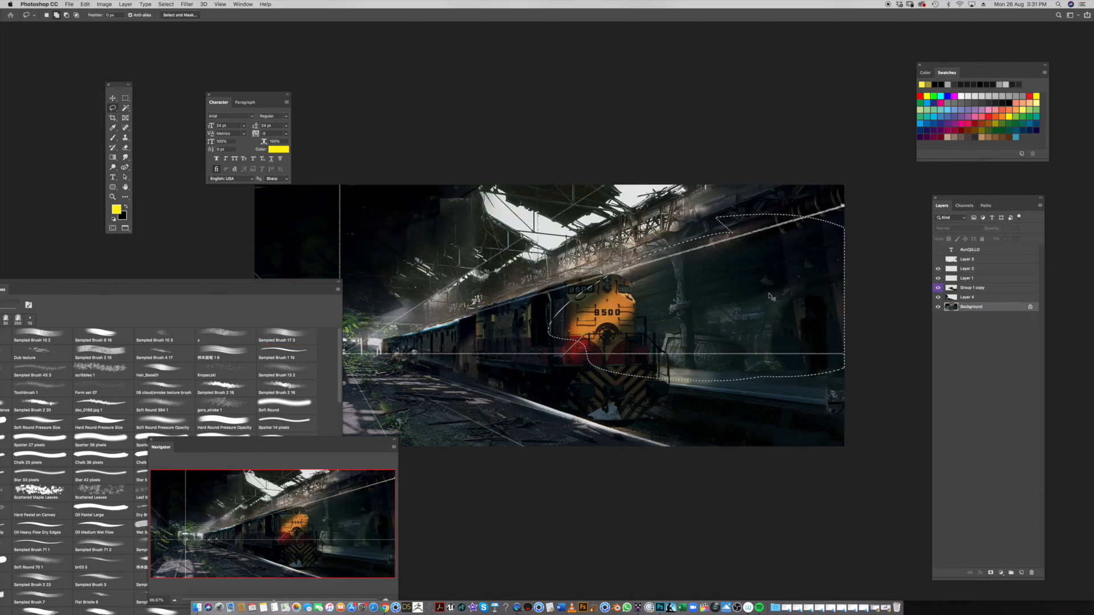
key(ctrl+j)
Shift the copied wall layer's midtones slightly toward blue with Color Balance and merge it down into the Background
key(ctrl+b)
drag(679, 508, 681, 516)
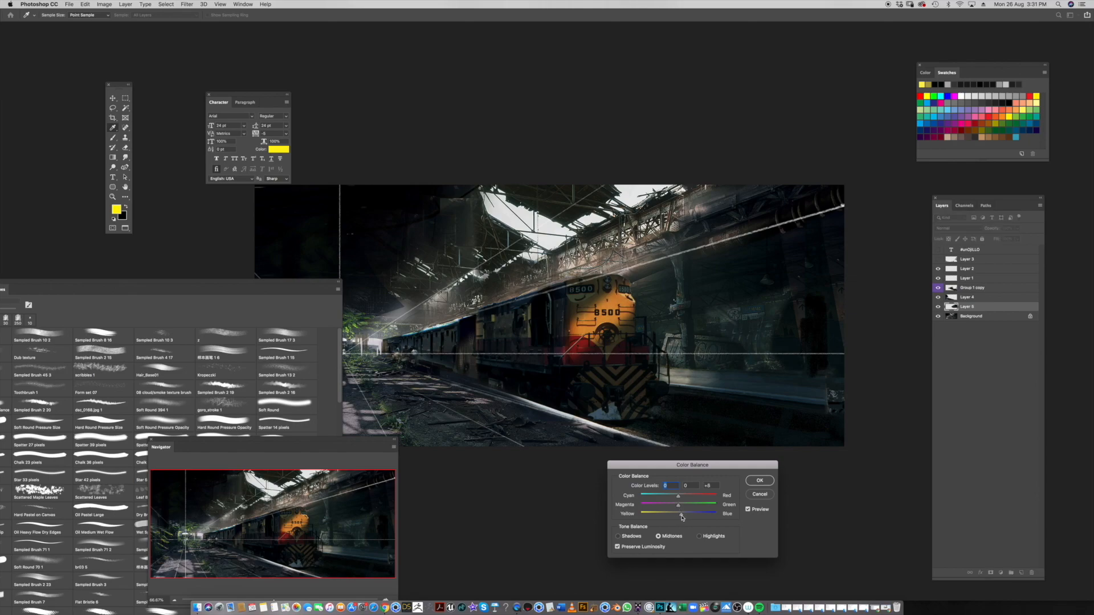
click(760, 481)
scroll(753, 442, down, 3)
key(ctrl+e)
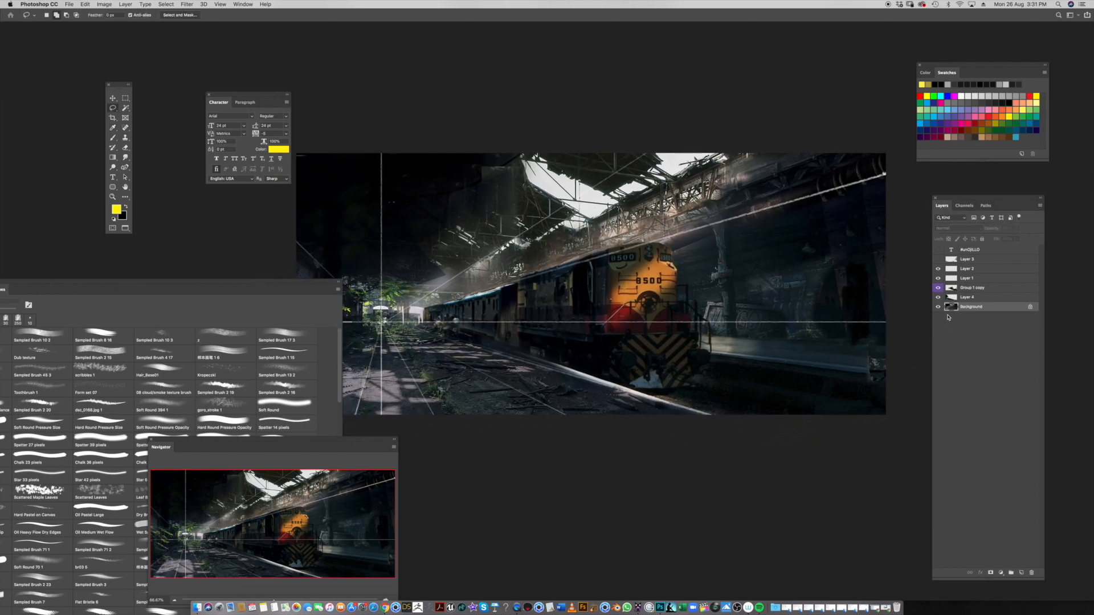
Merge the Group 1 copy layer down into Layer 4 and check the Background layer on its own
click(966, 292)
key(ctrl+e)
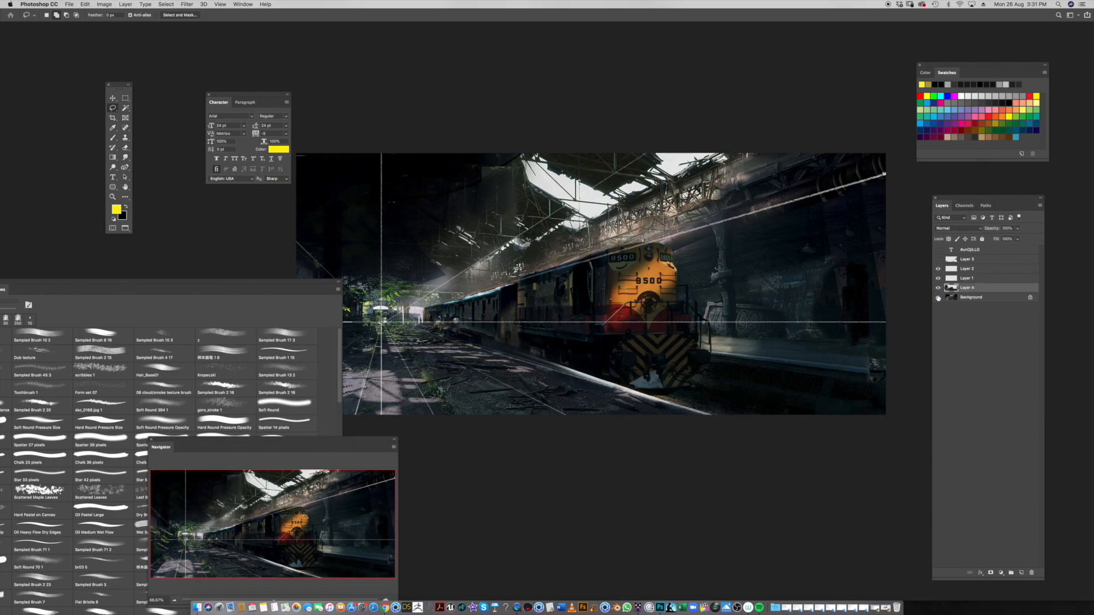
click(955, 298)
alt+click(938, 296)
alt+click(938, 297)
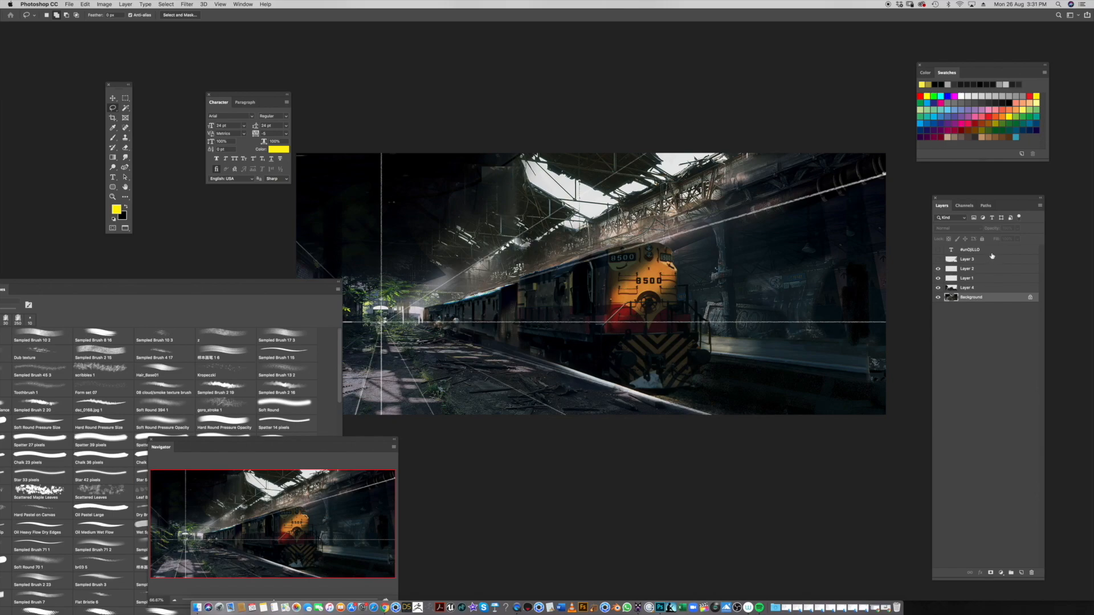
Try to paint with the brush on the hidden Layer 3
click(967, 259)
key(b)
click(549, 258)
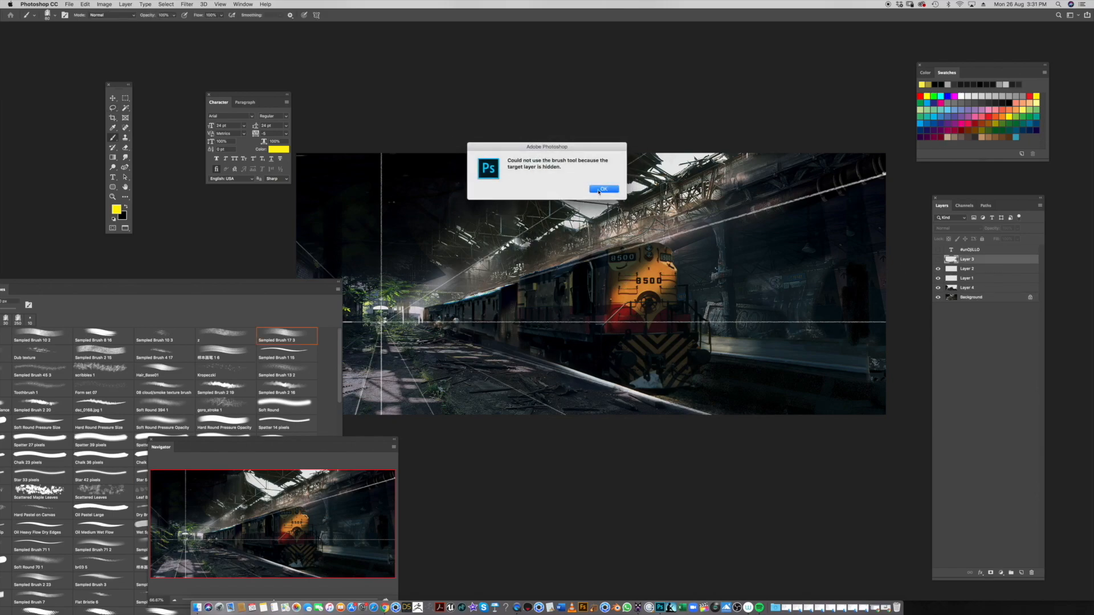
key(Return)
Try yellow guide strokes on Layer 2 around the roof opening, along the train and down to the platform, undoing each one
click(967, 268)
mouse_move(655, 239)
mouse_down()
mouse_move(670, 188)
mouse_move(624, 264)
mouse_up()
key(super+z)
key(super+z)
drag(688, 155, 608, 276)
key(super+z)
drag(600, 171, 522, 290)
key(super+z)
mouse_move(591, 260)
mouse_down()
mouse_move(517, 308)
mouse_move(627, 253)
mouse_up()
key(super+z)
mouse_move(459, 302)
mouse_down()
mouse_move(544, 367)
mouse_move(530, 283)
mouse_up()
key(super+z)
drag(661, 178, 413, 396)
key(super+z)
Sketch four diagonal yellow light rays falling toward the platform, trace over the right wall, and undo all the strokes
drag(638, 187, 484, 401)
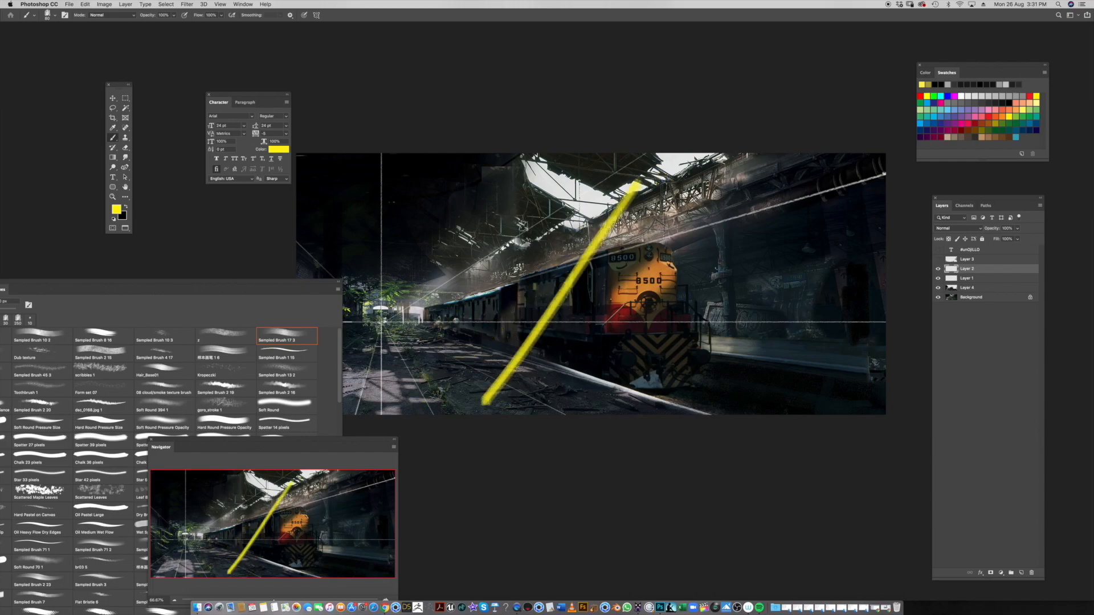
drag(530, 225, 421, 379)
drag(446, 298, 381, 371)
drag(419, 277, 371, 330)
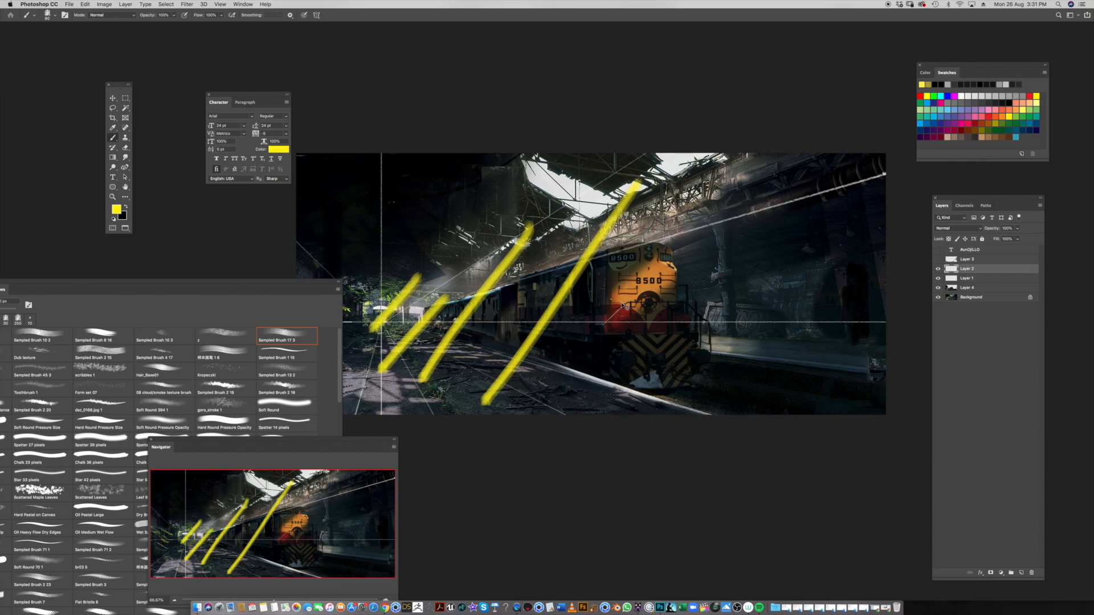
key(super+z)
key(super+z)
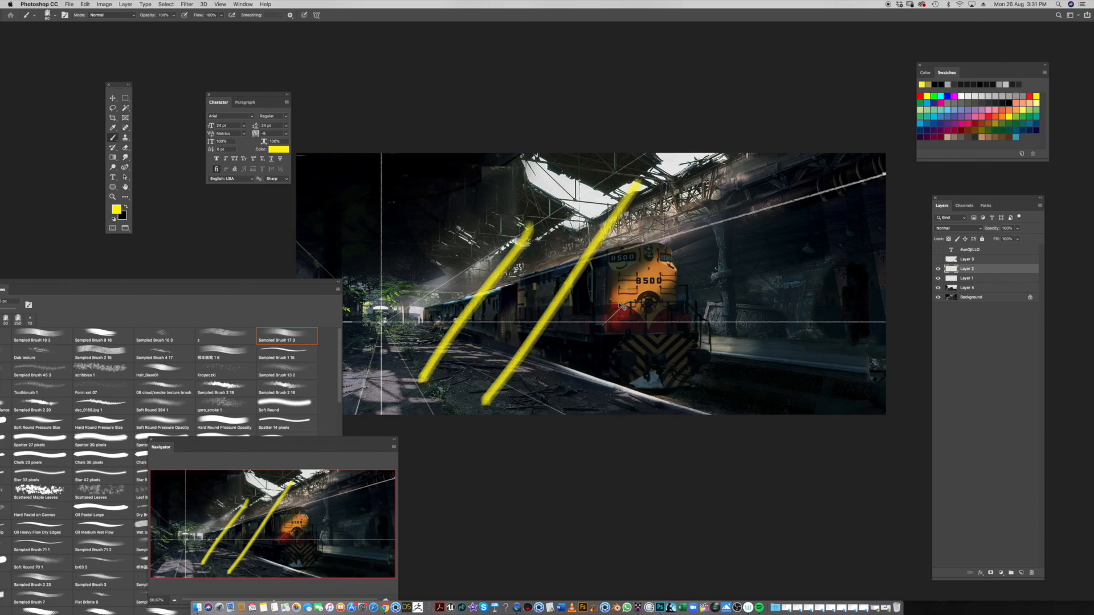
key(super+z)
key(super+z)
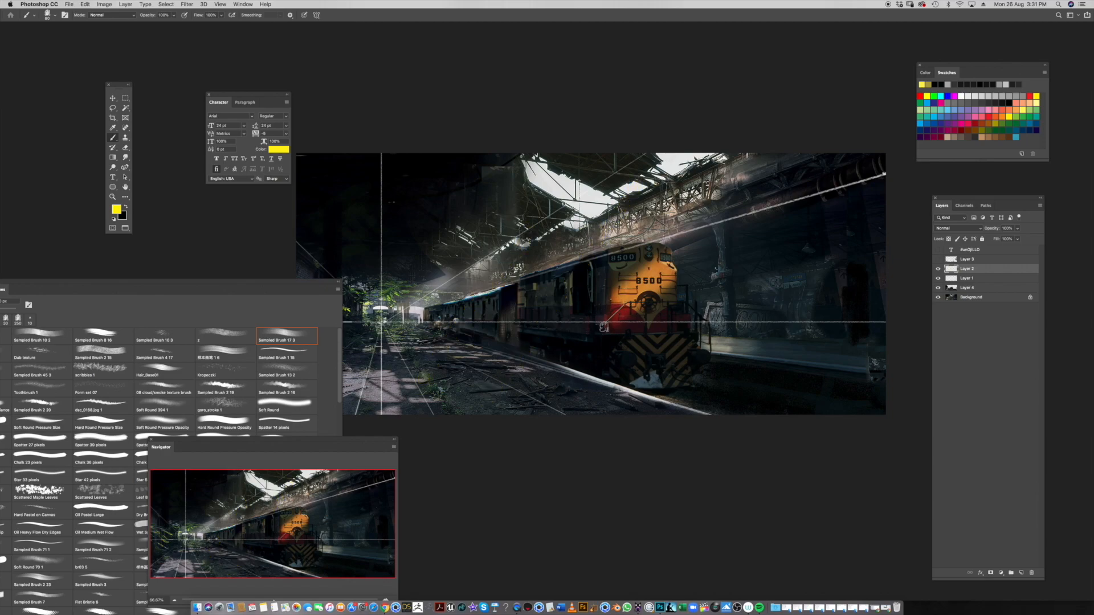
scroll(638, 308, up, 1)
mouse_move(875, 365)
mouse_down()
mouse_move(875, 333)
mouse_move(845, 300)
mouse_move(864, 299)
mouse_move(784, 327)
mouse_move(833, 275)
mouse_move(855, 279)
mouse_up()
key(super+z)
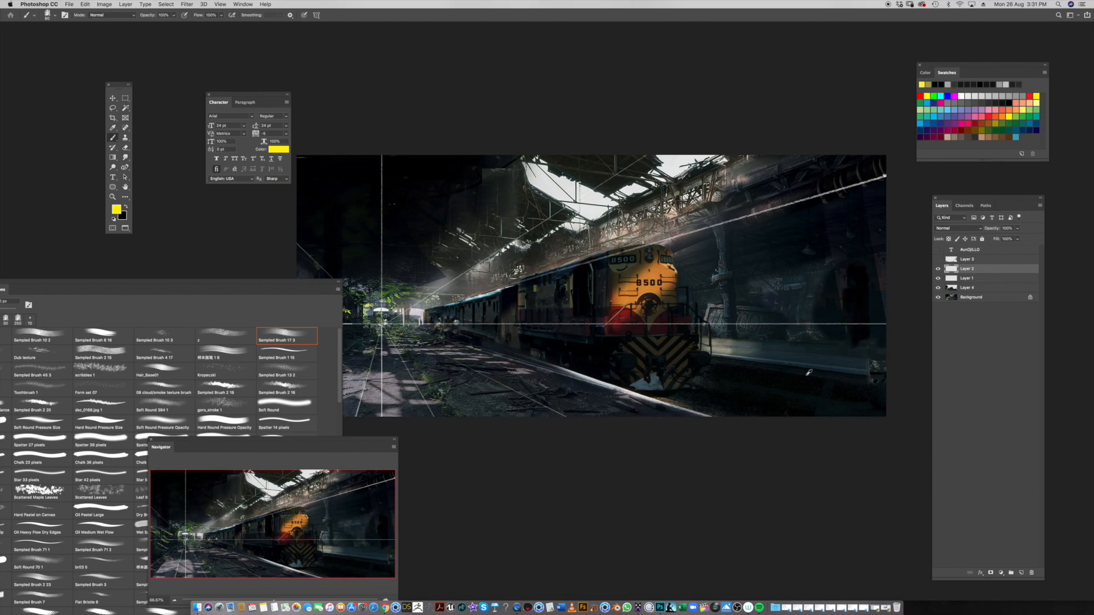
Sample near-black from the scene as the foreground colour, compare it with Layer 4 hidden and shown, and make the Background active
alt+click(470, 324)
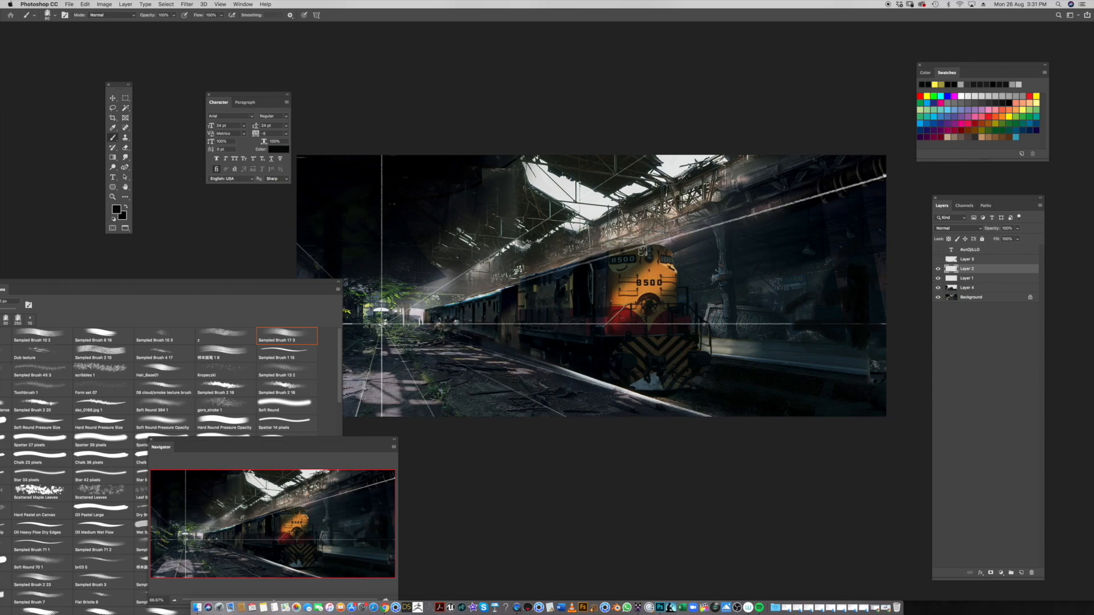
click(938, 268)
click(939, 288)
click(938, 287)
click(955, 299)
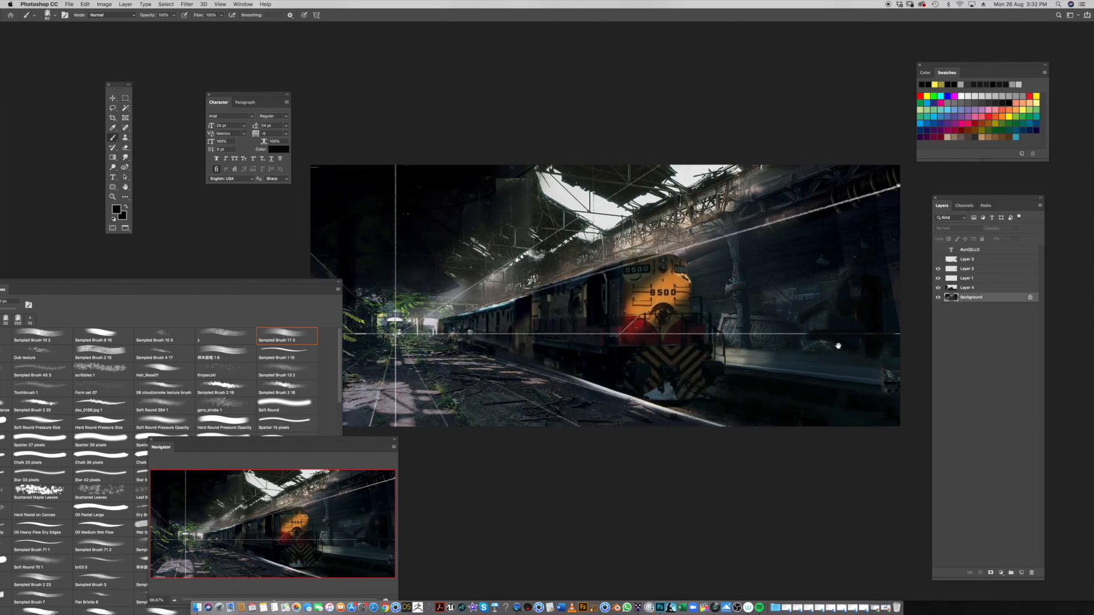
Review the whole scene at 50% in full-screen view, and return to the separate document windows
scroll(820, 339, left, 2)
key(z)
alt+click(809, 349)
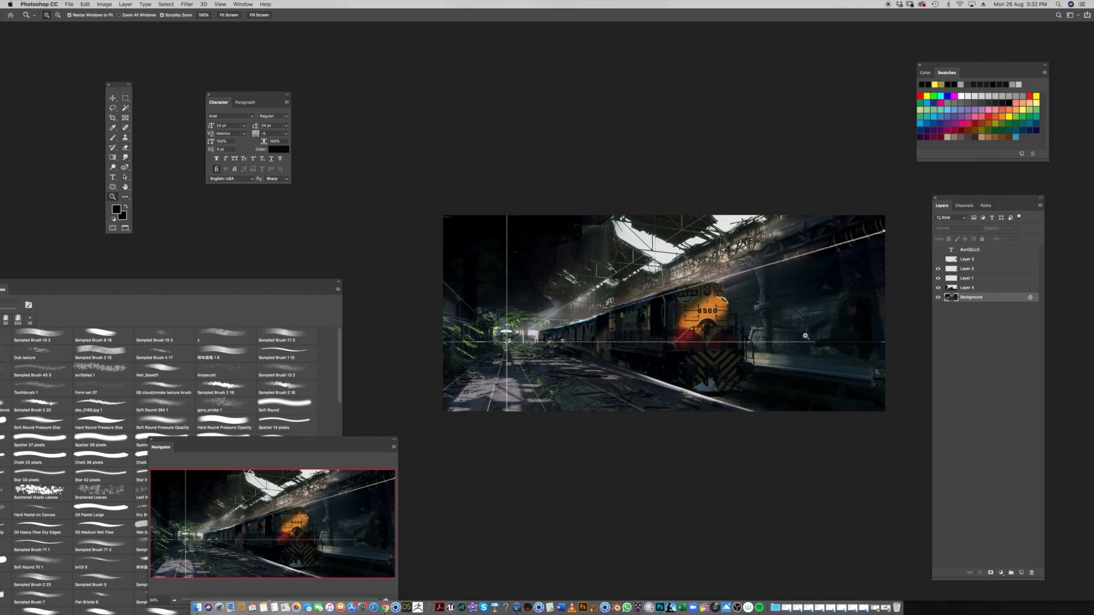
key(f)
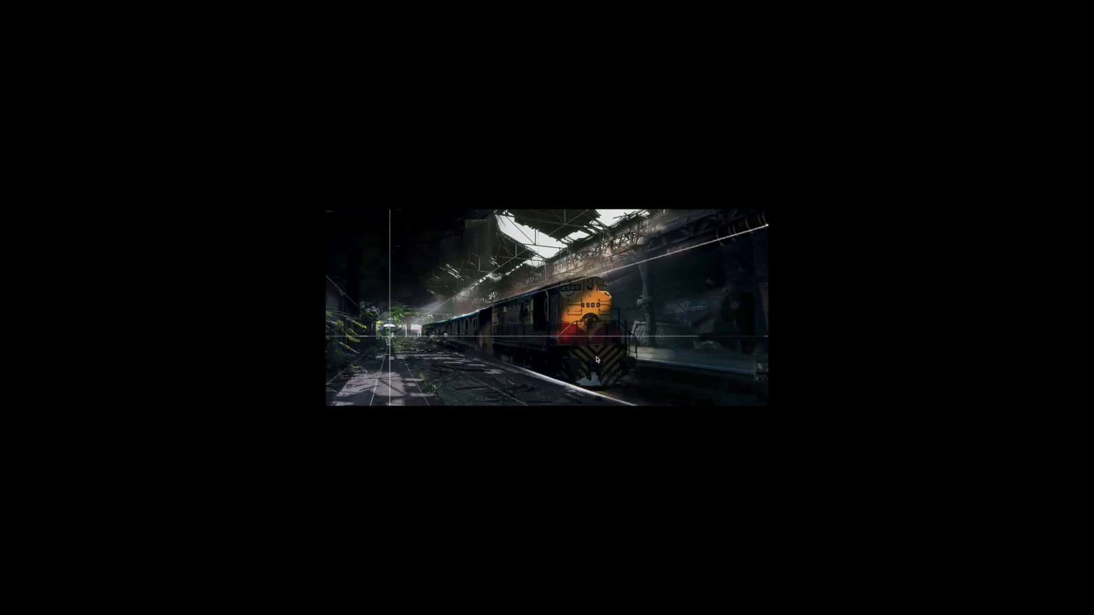
key(f)
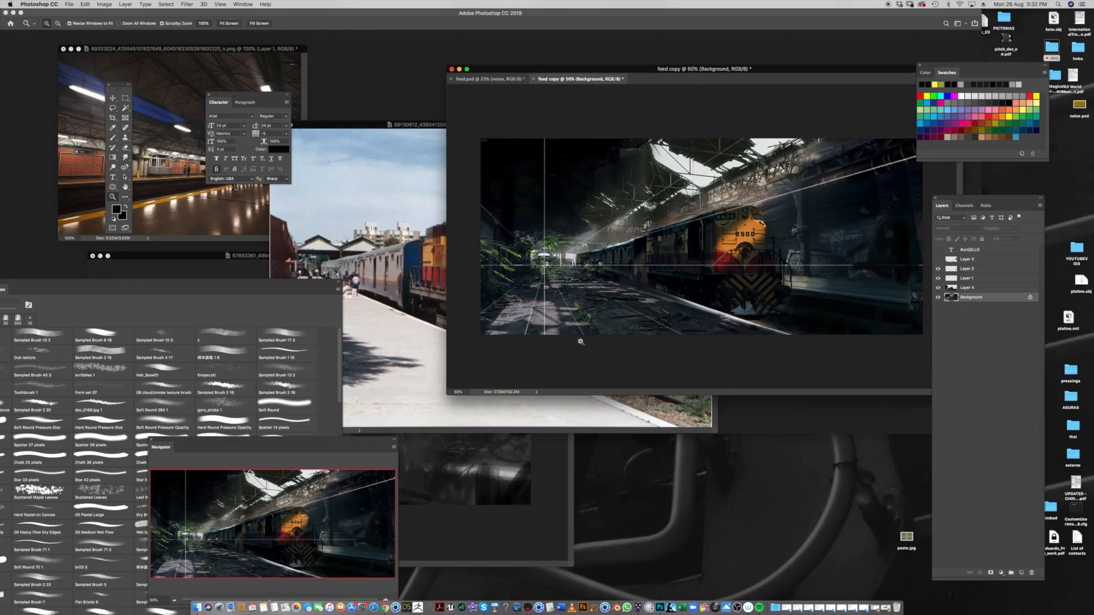
Hide the panels and float feed copy and feed.psd as separate windows at 33.3% for comparison beside the train photo
key(Tab)
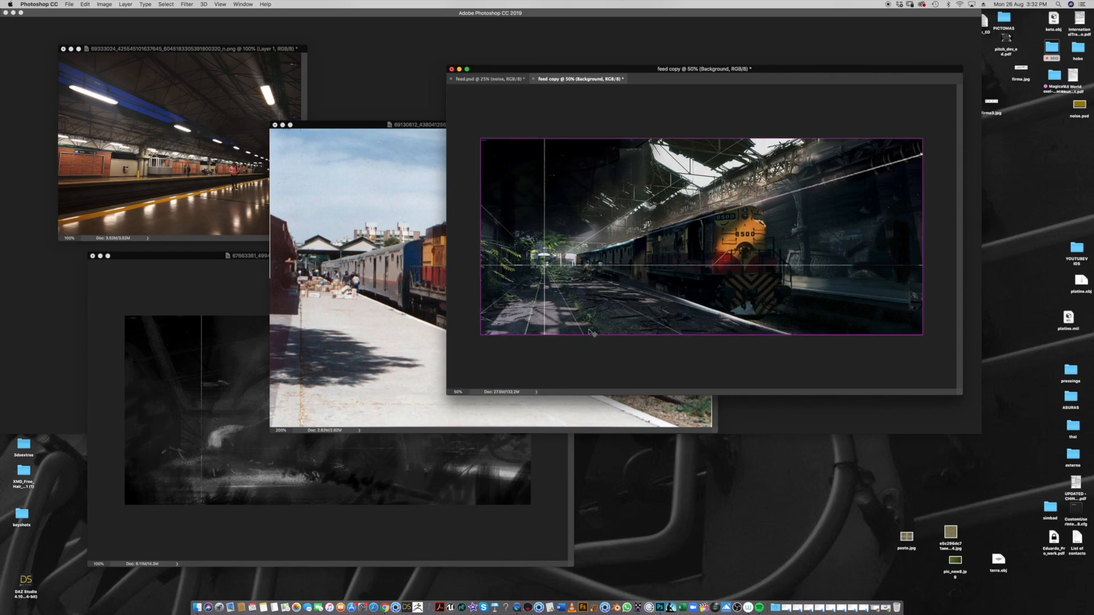
key(super+minus)
drag(669, 69, 734, 60)
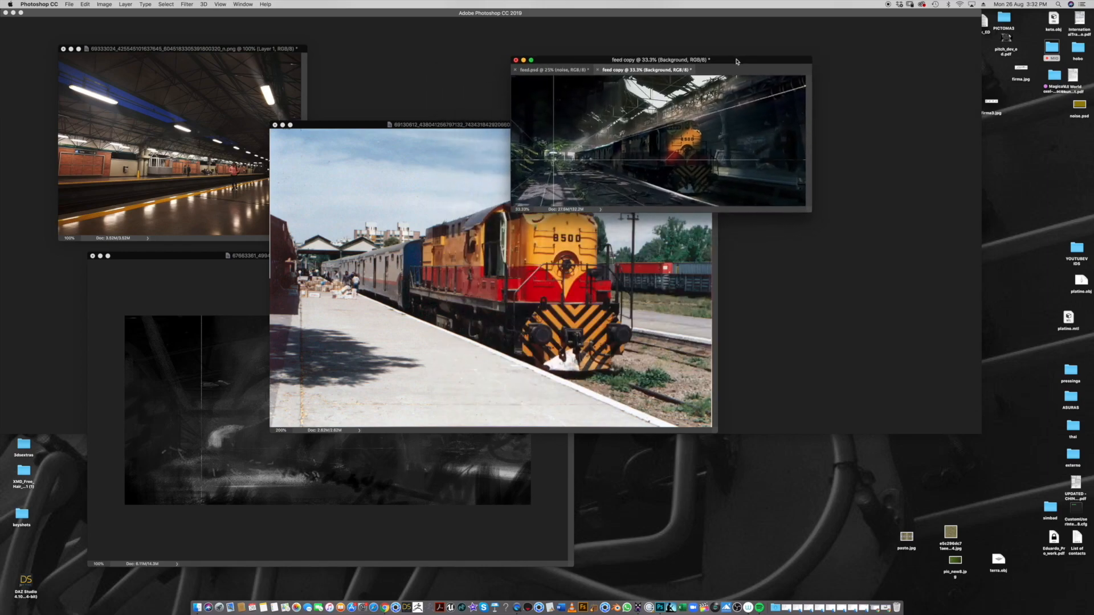
drag(656, 71, 311, 91)
drag(591, 68, 655, 194)
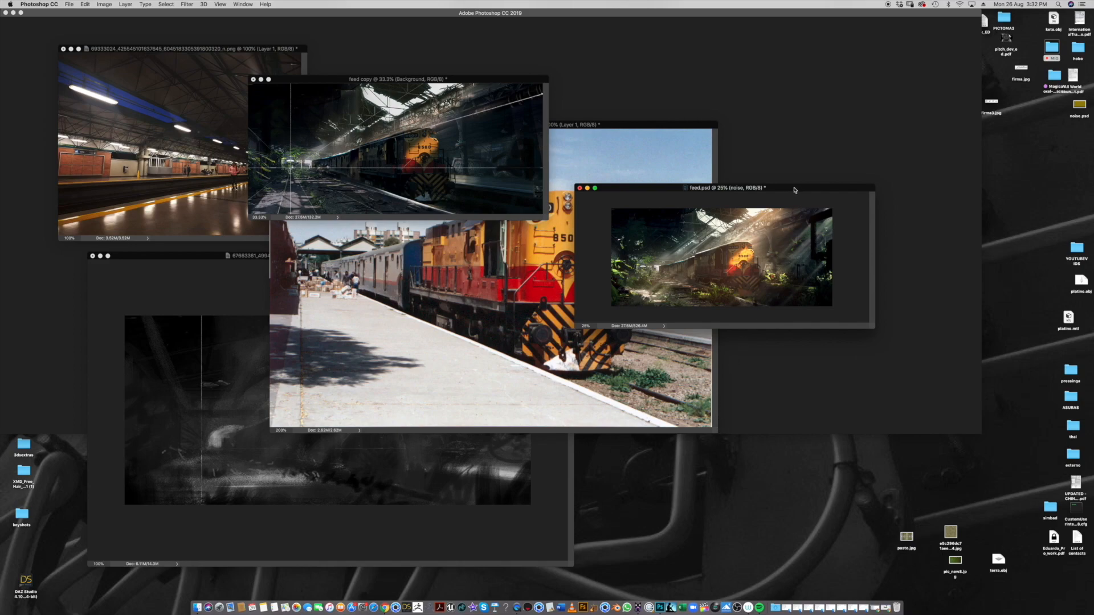
drag(795, 189, 798, 189)
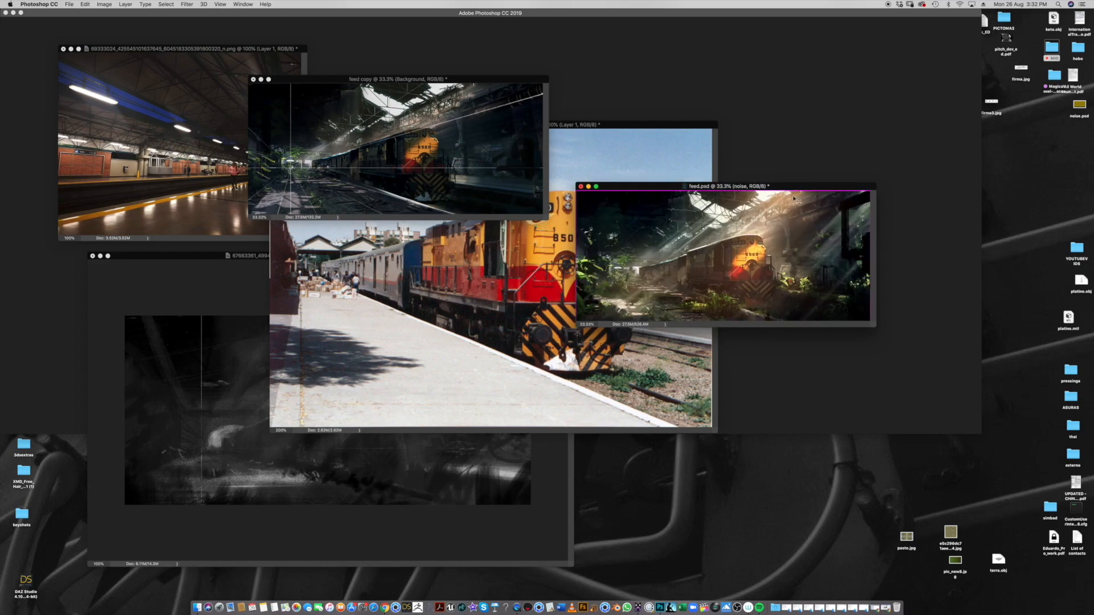
Enlarge feed.psd to 50% in a wider window and compare it with the greyscale study and feed copy
key(super+equal)
drag(793, 188, 698, 153)
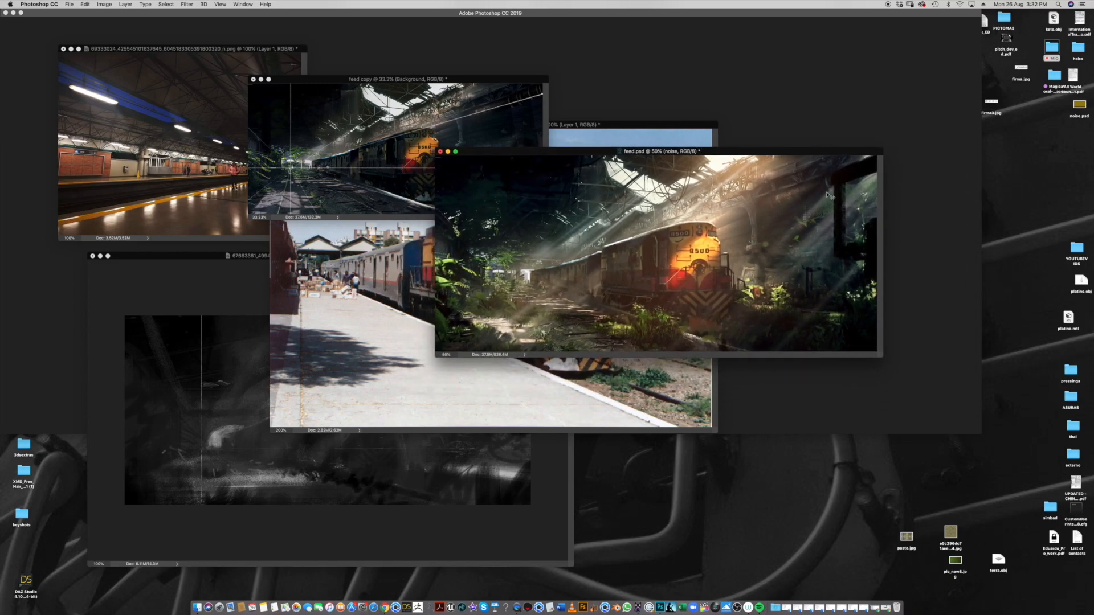
drag(883, 358, 958, 394)
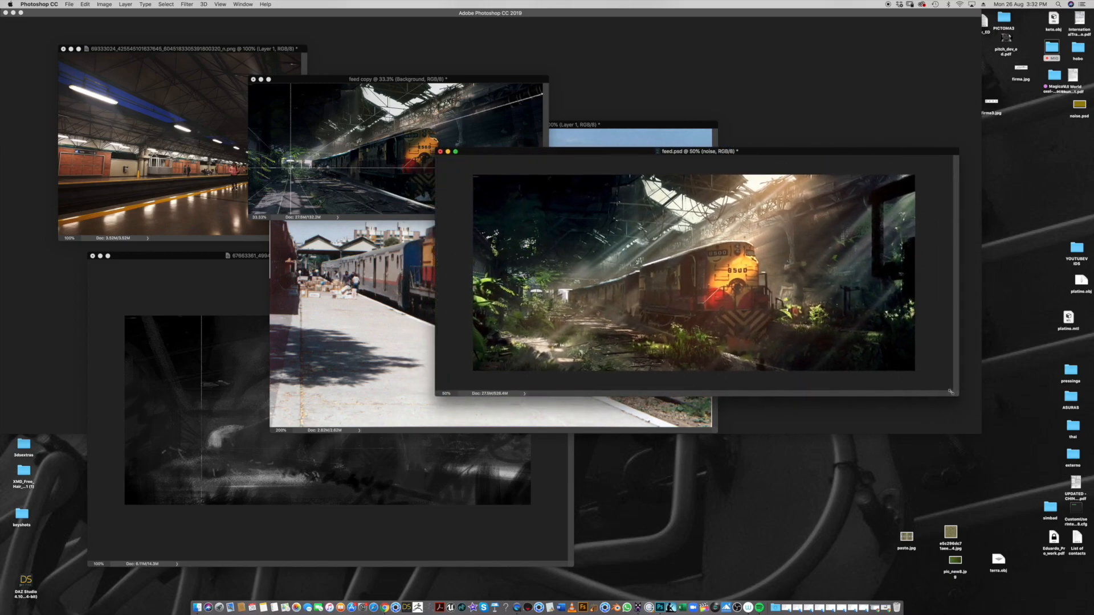
click(524, 502)
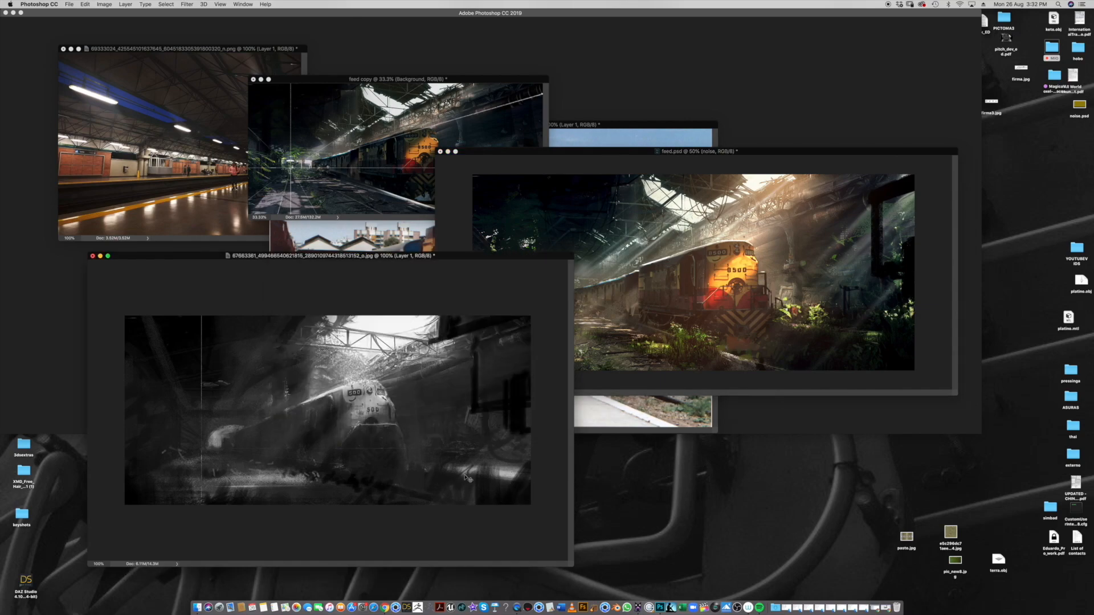
click(462, 130)
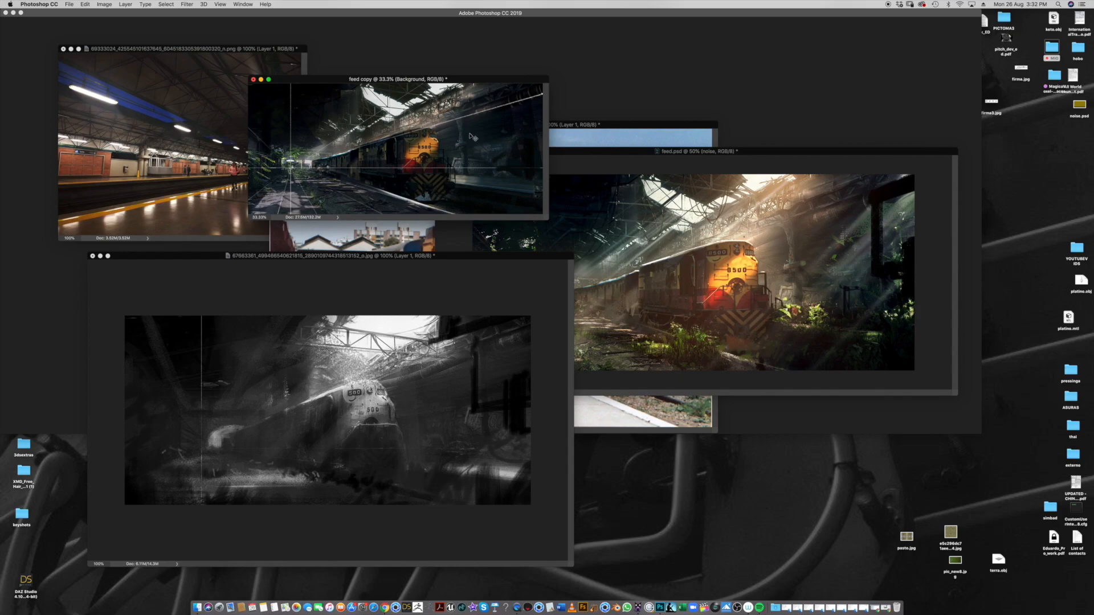
click(616, 152)
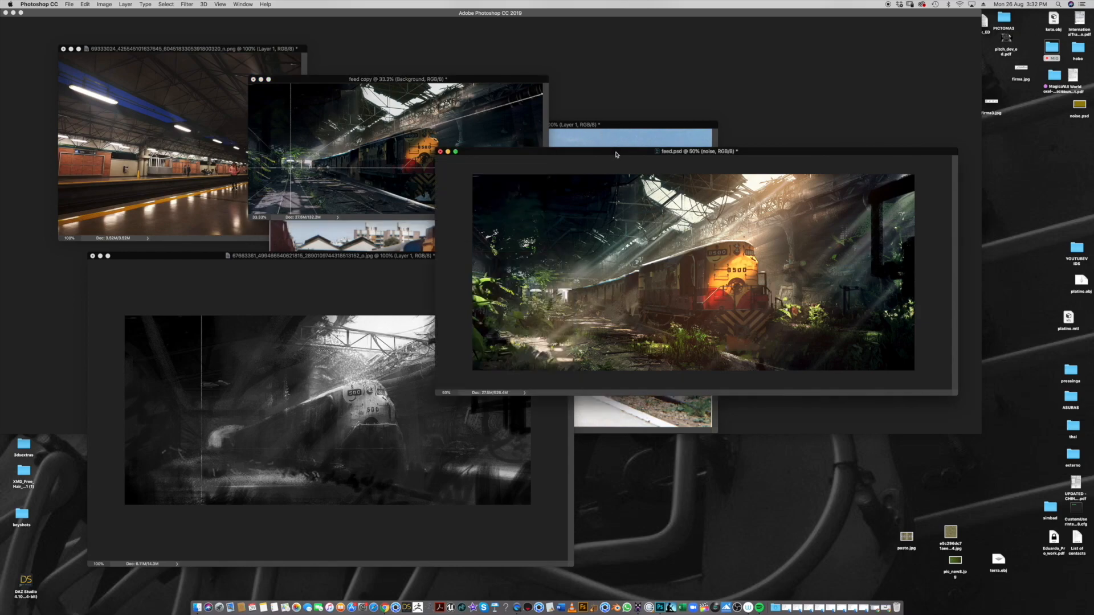
Widen the station platform photo's window to show the whole picture and compare its lighting with feed.psd
click(210, 192)
drag(307, 240, 342, 268)
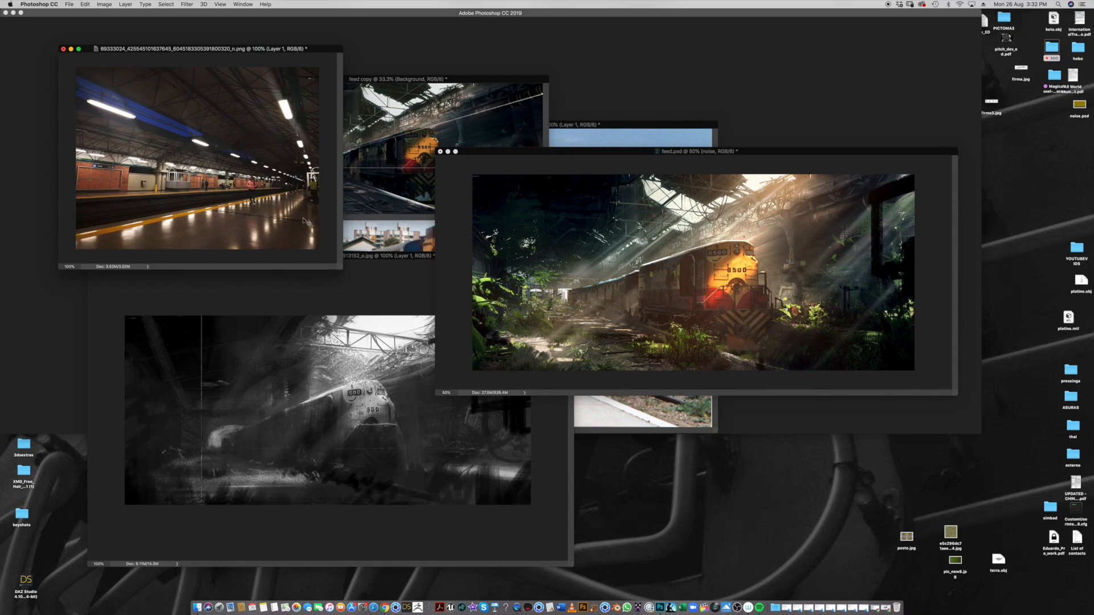
click(698, 332)
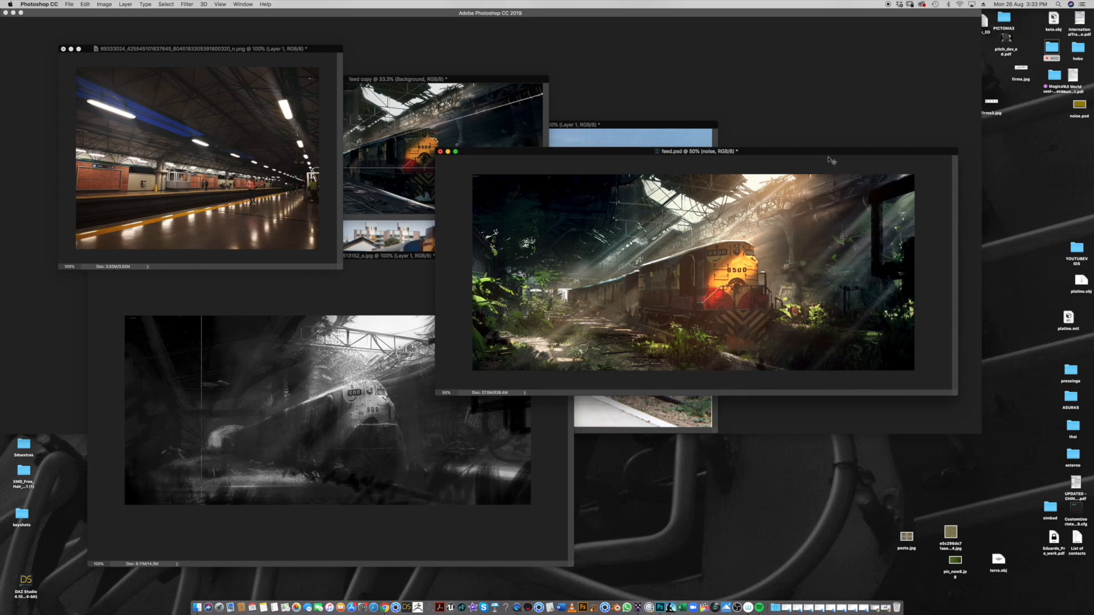
drag(827, 153, 862, 161)
drag(853, 190, 839, 181)
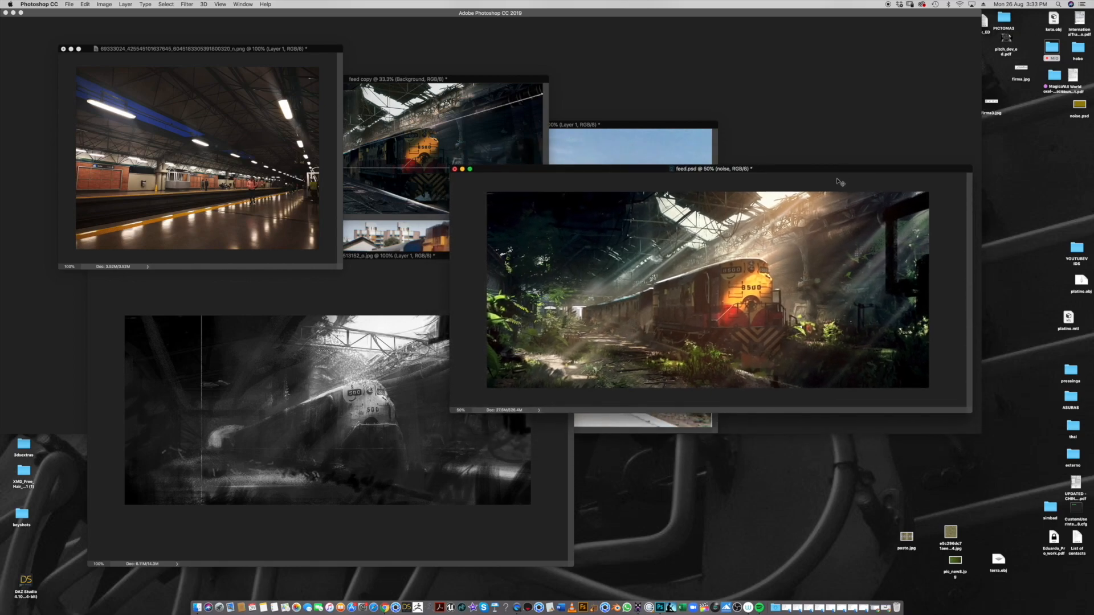
Show feed.psd in full-screen view with the panels visible and reposition the painting between them
key(f)
key(Tab)
drag(710, 294, 767, 301)
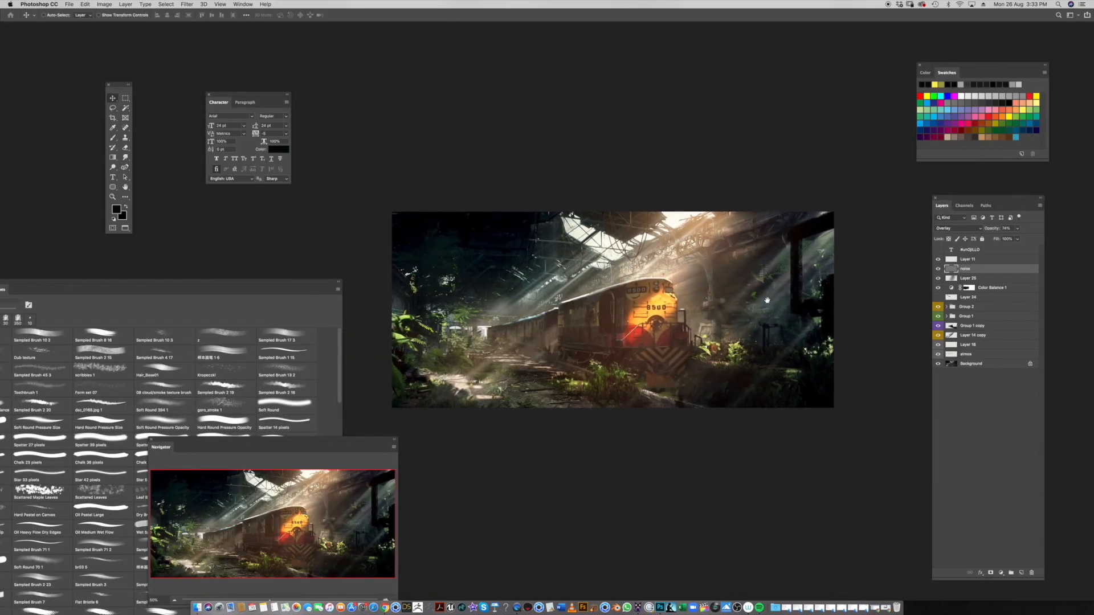
Compare the scene with Group 1 copy and Group 1 each hidden and shown
click(938, 327)
click(938, 326)
click(938, 317)
click(938, 316)
click(939, 316)
click(938, 317)
click(939, 317)
click(938, 316)
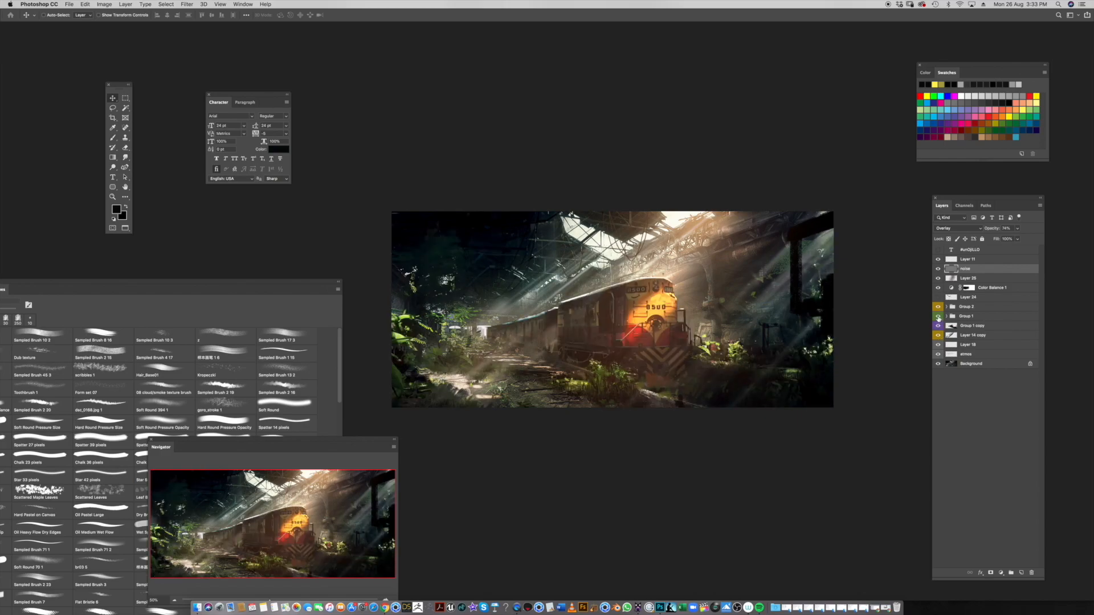
click(939, 317)
click(939, 317)
click(939, 316)
click(938, 316)
Compare the scene with Group 2 and Layer 25 each hidden and shown
click(938, 308)
click(938, 308)
click(938, 308)
click(938, 308)
click(937, 307)
click(938, 308)
click(938, 307)
click(937, 307)
click(938, 279)
click(938, 278)
click(938, 279)
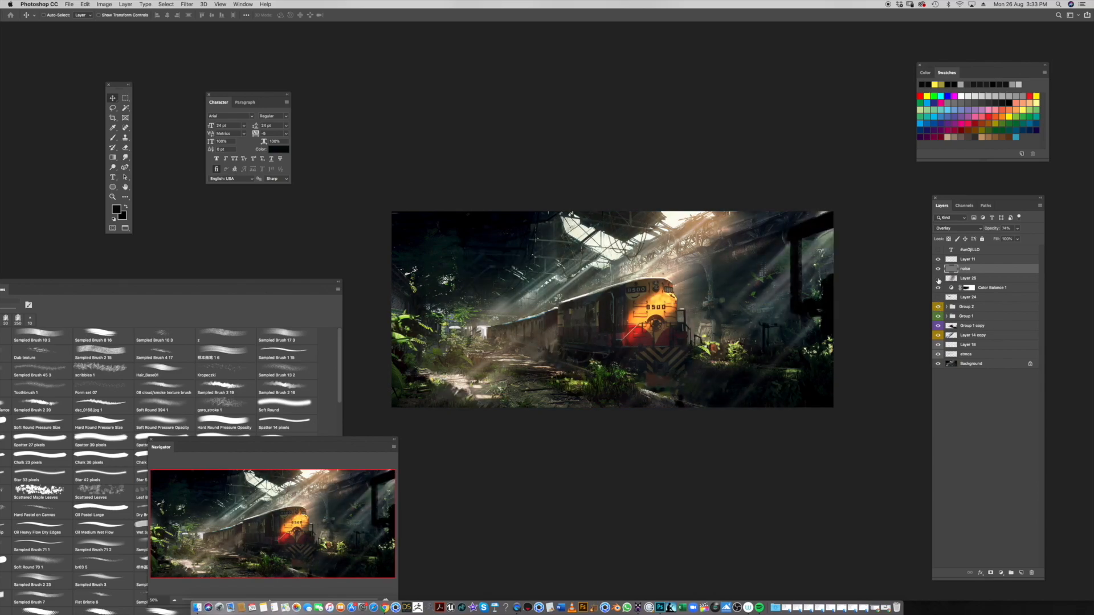
click(938, 279)
click(938, 278)
click(938, 278)
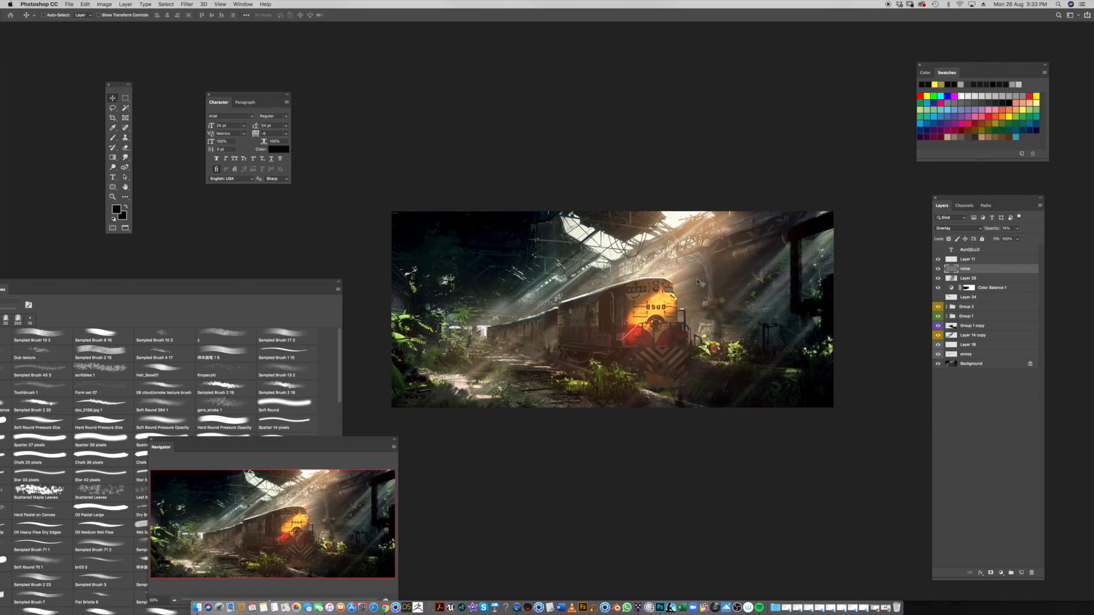
Add a new empty layer above Layer 11 and choose the Brush tool
click(951, 260)
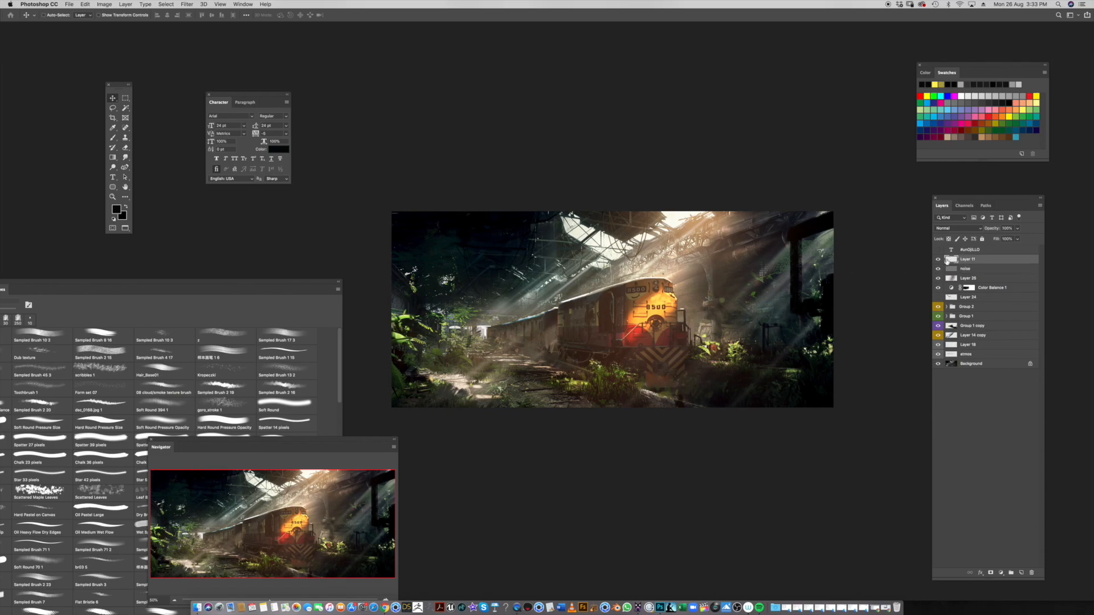
key(super+shift+alt+n)
key(b)
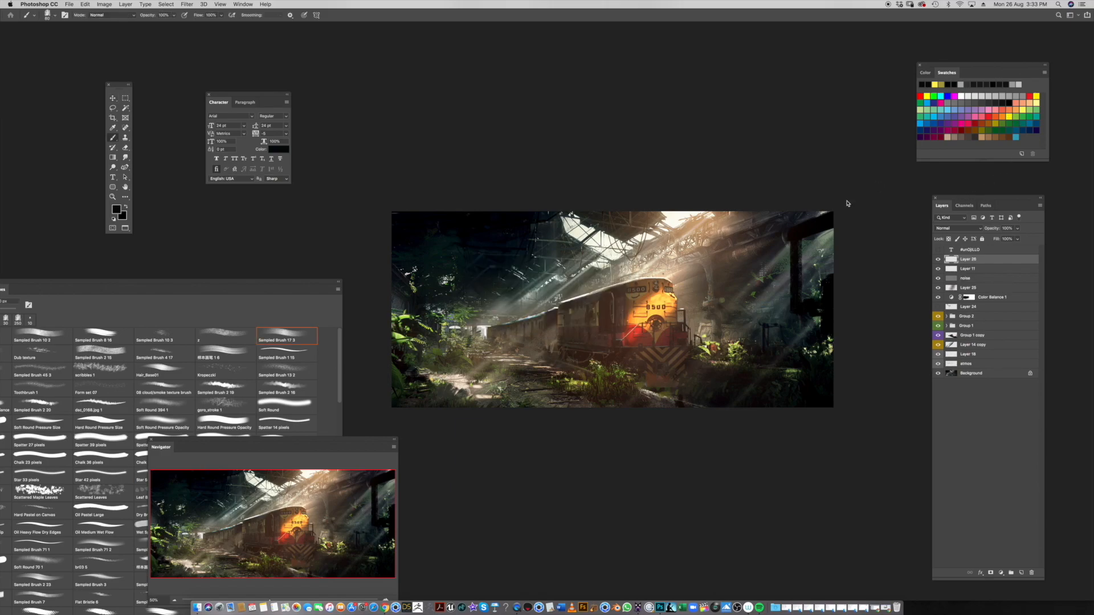
Sketch a large red loop around the train on the new layer at 66.67% zoom and undo it
key(z)
click(738, 263)
key(b)
click(920, 96)
mouse_move(630, 246)
mouse_down()
mouse_move(644, 239)
mouse_move(841, 296)
mouse_move(521, 278)
mouse_up()
key(super+z)
right_click(719, 228)
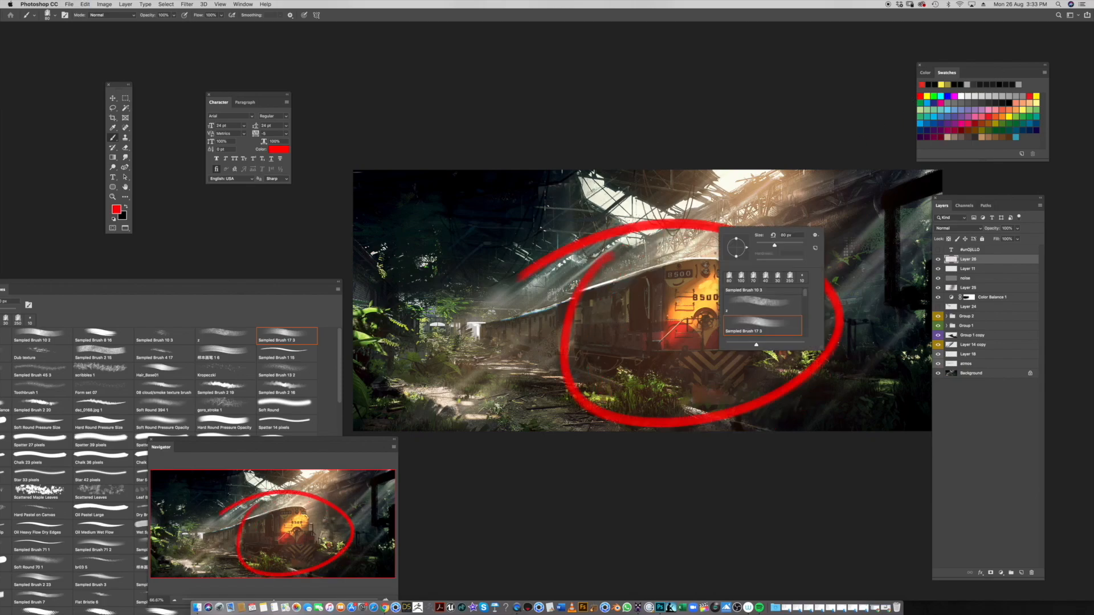
key(Escape)
key(super+z)
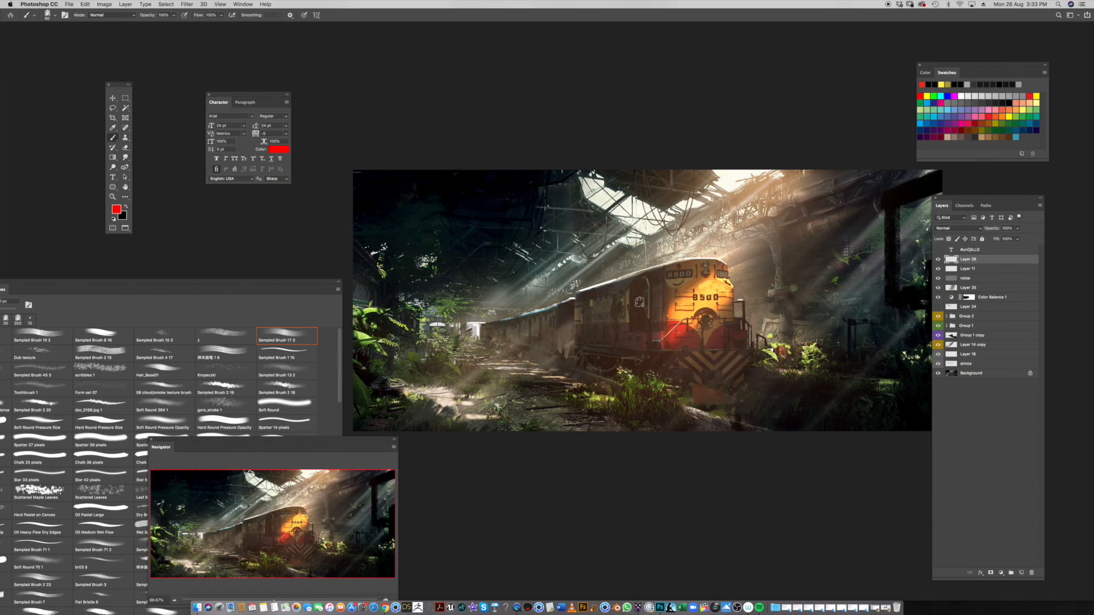
Pick bright blue, sketch loops around the locomotive and the distant opening, and undo all the blue strokes
click(1017, 137)
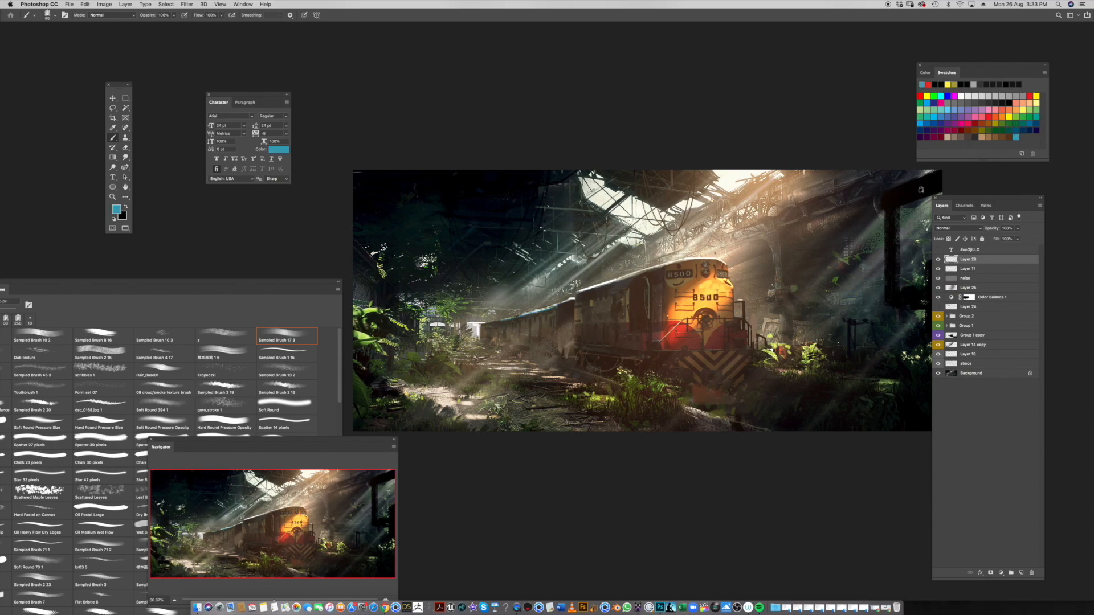
click(926, 123)
mouse_move(666, 251)
mouse_down()
mouse_move(590, 393)
mouse_move(659, 247)
mouse_up()
mouse_move(603, 331)
mouse_down()
mouse_move(547, 386)
mouse_move(503, 337)
mouse_move(473, 323)
mouse_up()
key(ctrl+z)
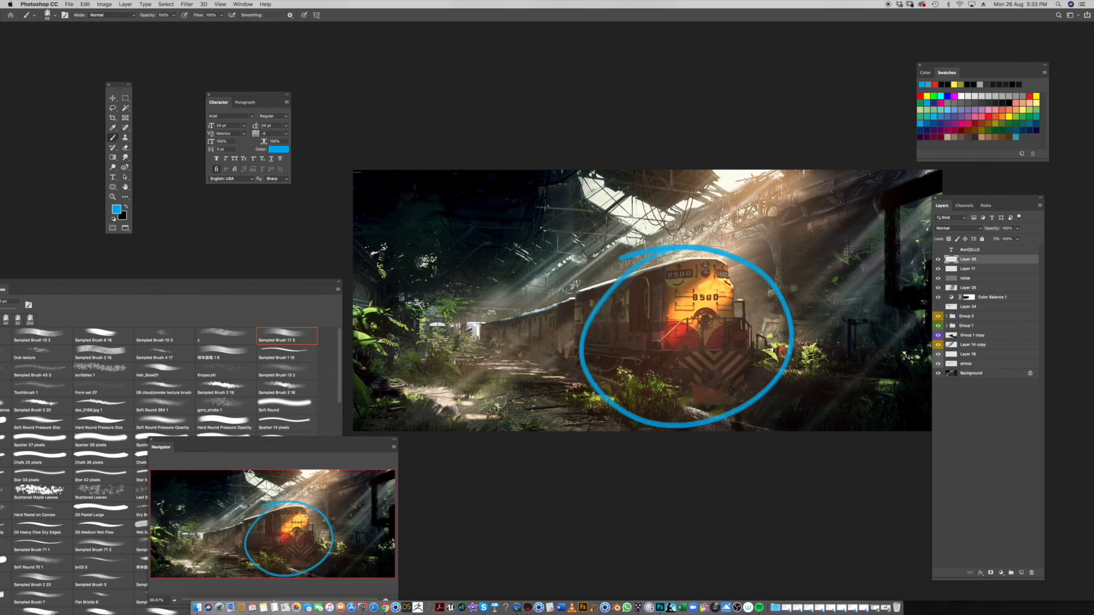
mouse_move(399, 301)
mouse_down()
mouse_move(538, 350)
mouse_move(402, 297)
mouse_up()
mouse_move(700, 328)
mouse_down()
mouse_move(588, 416)
mouse_move(550, 322)
mouse_move(464, 389)
mouse_move(454, 351)
mouse_move(477, 324)
mouse_move(463, 331)
mouse_move(498, 342)
mouse_move(579, 298)
mouse_move(676, 302)
mouse_up()
key(ctrl+z)
key(ctrl+z)
key(ctrl+z)
key(ctrl+z)
key(ctrl+z)
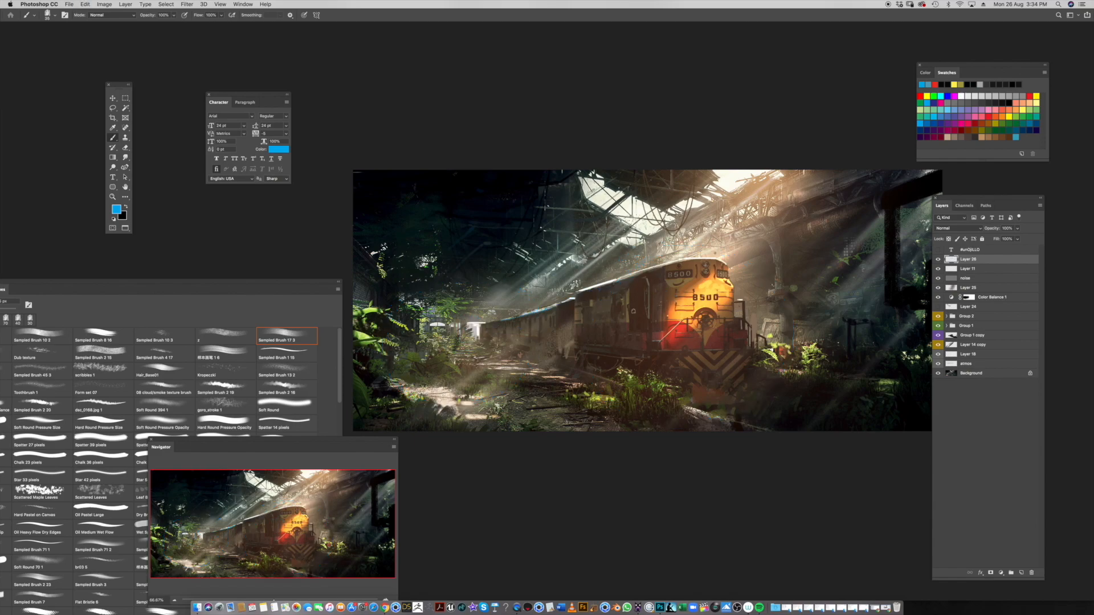
Mark the three focal areas in blue: the distant opening, the locomotive and the bright roof gap
mouse_move(445, 313)
mouse_down()
mouse_move(488, 355)
mouse_move(453, 308)
mouse_up()
mouse_move(622, 262)
mouse_down()
mouse_move(766, 336)
mouse_move(655, 251)
mouse_up()
mouse_move(587, 171)
mouse_down()
mouse_move(684, 230)
mouse_move(849, 171)
mouse_up()
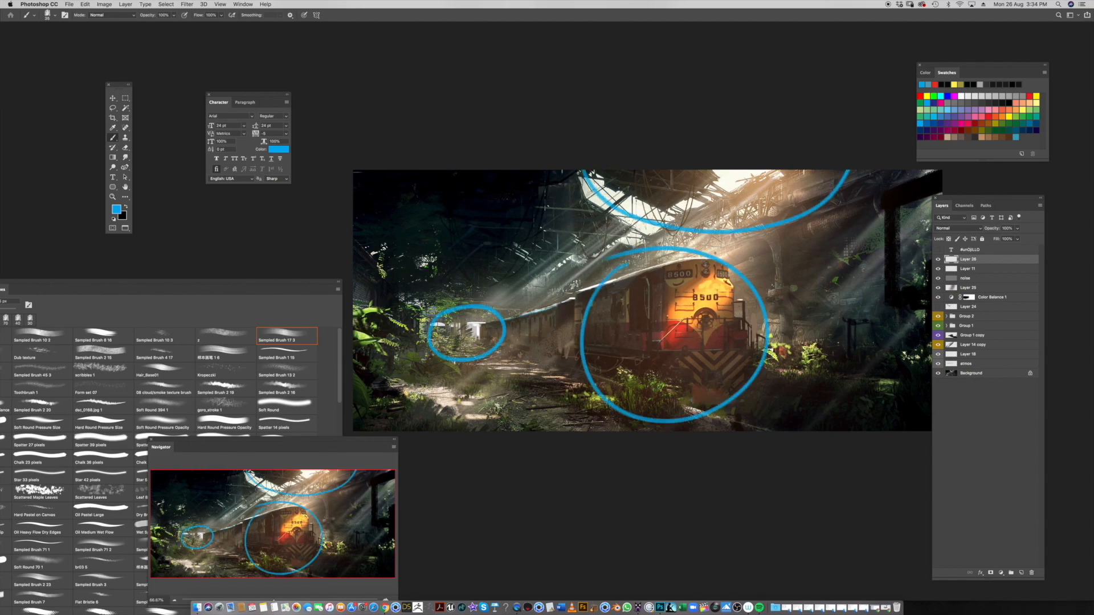
Sketch a looping blue path linking the distant opening, locomotive front and roof gap, and undo the linking strokes
drag(595, 294, 535, 292)
mouse_move(627, 262)
mouse_down()
mouse_move(570, 336)
mouse_move(720, 222)
mouse_up()
mouse_move(599, 169)
mouse_down()
mouse_move(513, 318)
mouse_move(406, 342)
mouse_up()
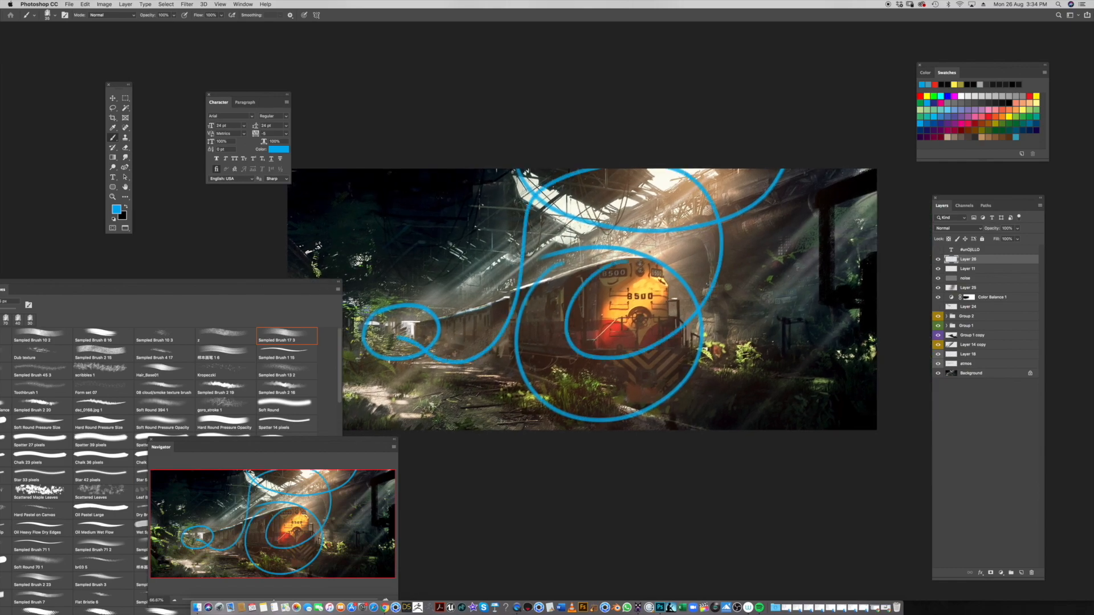
key(super+z)
key(super+z)
key(super+z)
key(super+z)
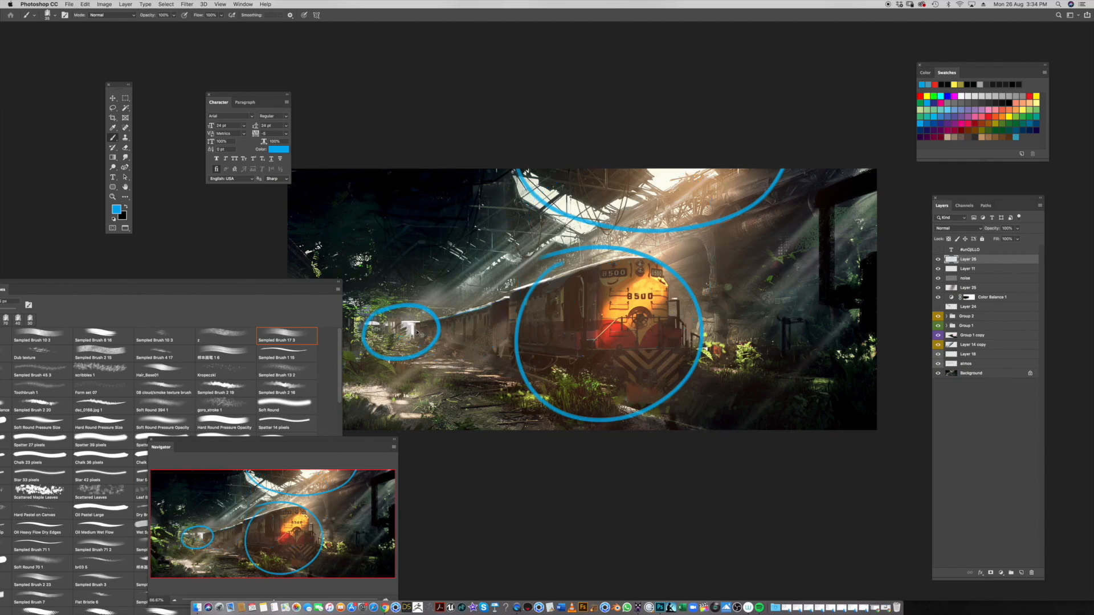
Sketch further blue links between the marked focal areas and undo them together with the three area markings
mouse_move(405, 327)
mouse_down()
mouse_move(442, 319)
mouse_move(507, 277)
mouse_move(620, 256)
mouse_move(542, 359)
mouse_move(737, 258)
mouse_move(591, 208)
mouse_move(675, 322)
mouse_move(698, 311)
mouse_up()
key(super+z)
mouse_move(390, 342)
mouse_down()
mouse_move(425, 316)
mouse_move(721, 228)
mouse_move(703, 169)
mouse_up()
drag(581, 319, 391, 310)
key(super+z)
key(super+z)
key(super+z)
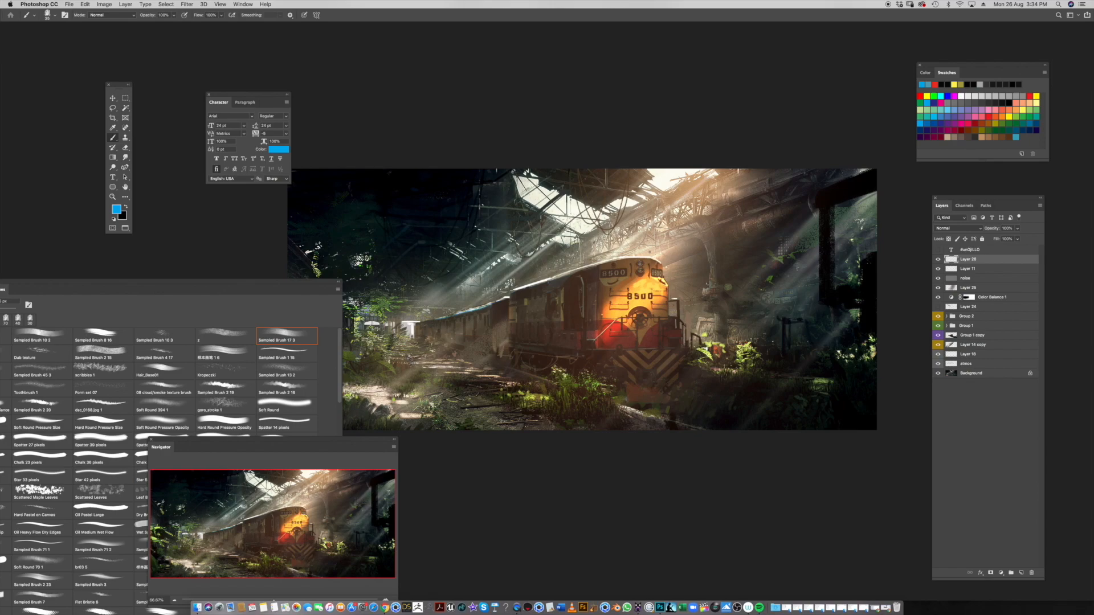
Move Layer 24 above Layer 26 and make it visible
mouse_move(513, 324)
mouse_down()
mouse_move(546, 325)
mouse_move(520, 337)
mouse_move(530, 338)
mouse_up()
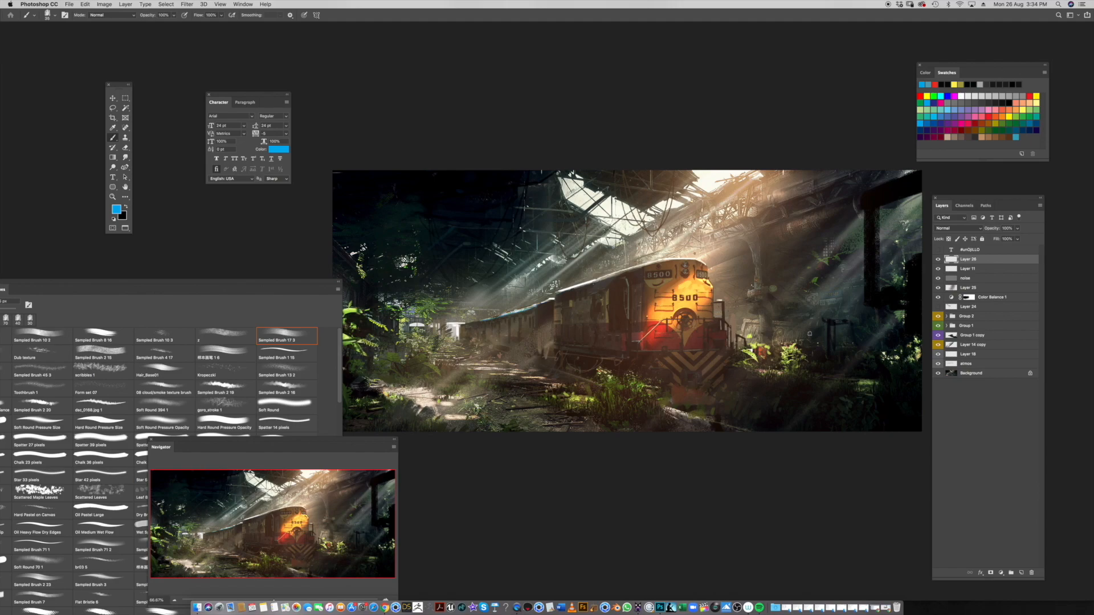
drag(960, 308, 960, 253)
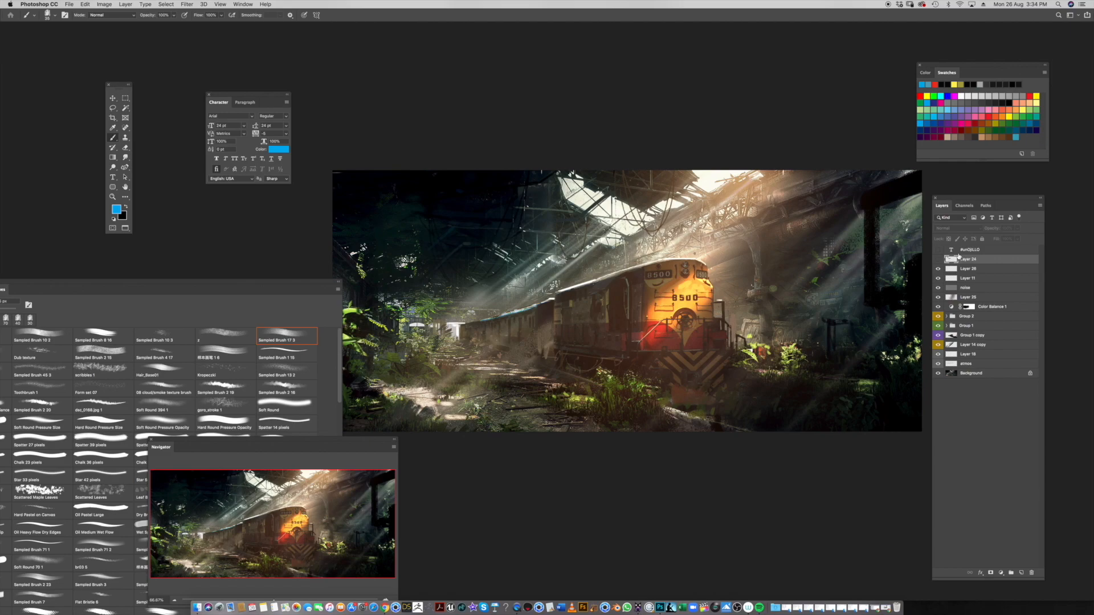
click(938, 260)
click(937, 261)
drag(554, 259, 571, 271)
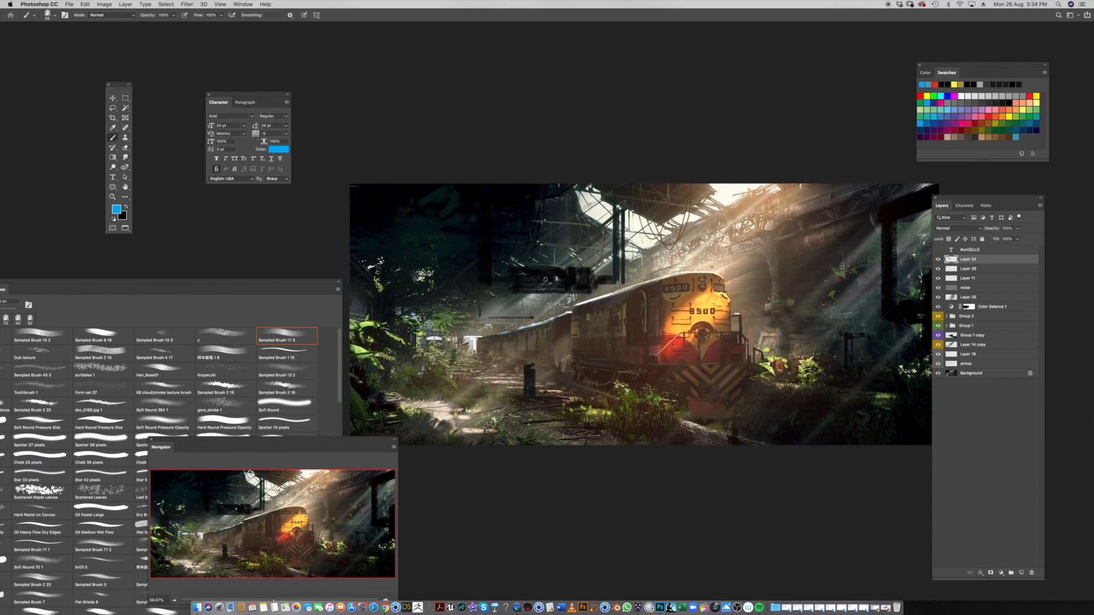
Sample near-black from the scene and darken the hanging sign's frame above the carriages on Layer 24
alt+click(567, 272)
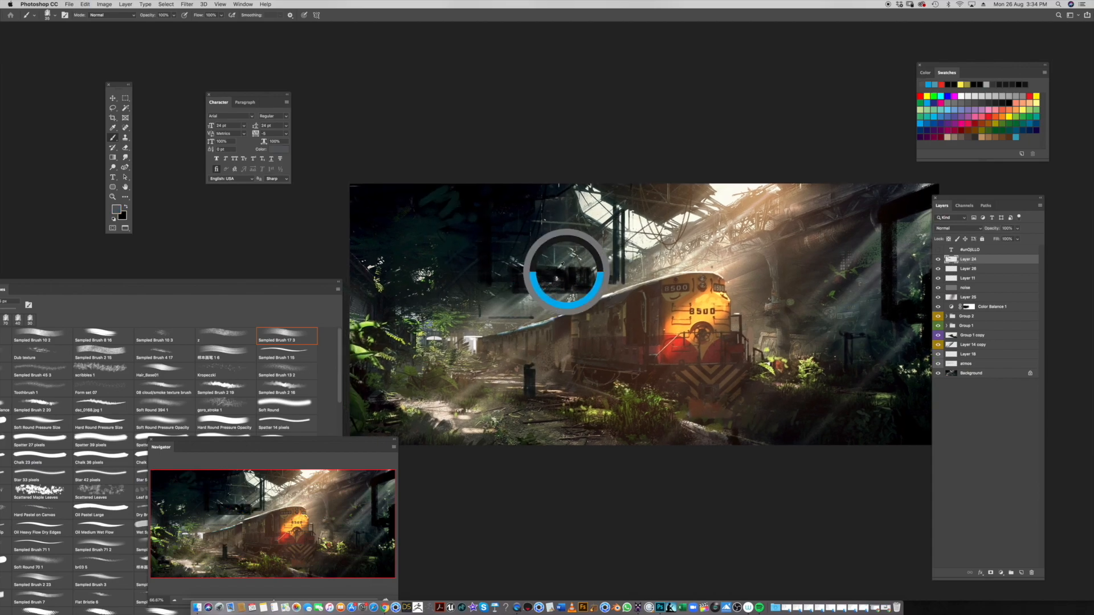
alt+click(539, 271)
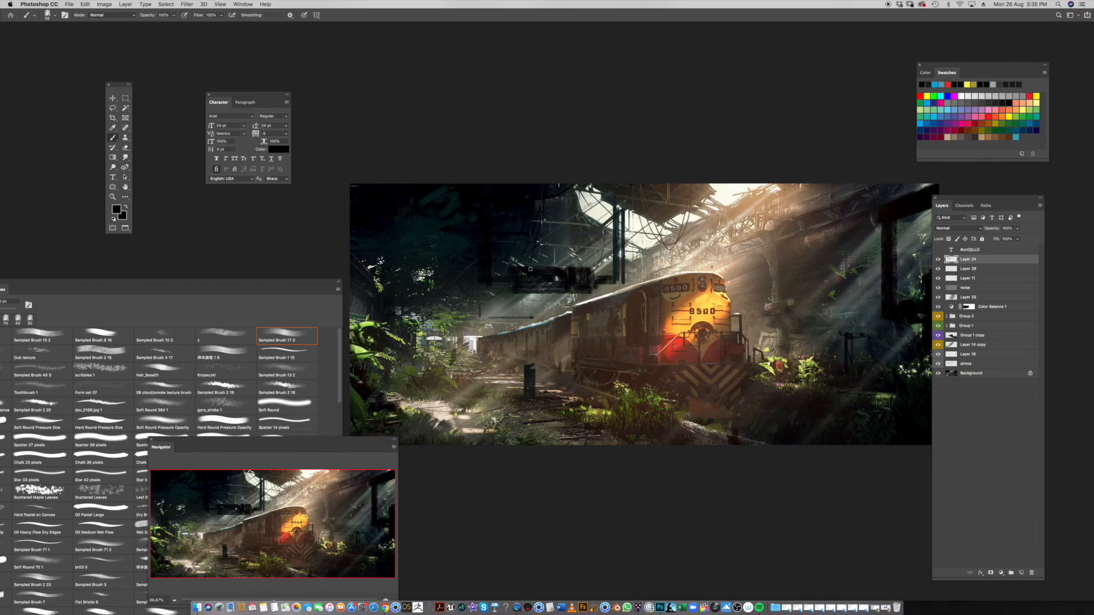
drag(515, 267, 618, 280)
Sample pale cream from the roof light, outline the hanging sign's panel, and resample near-black beside the platform figure
alt+click(650, 239)
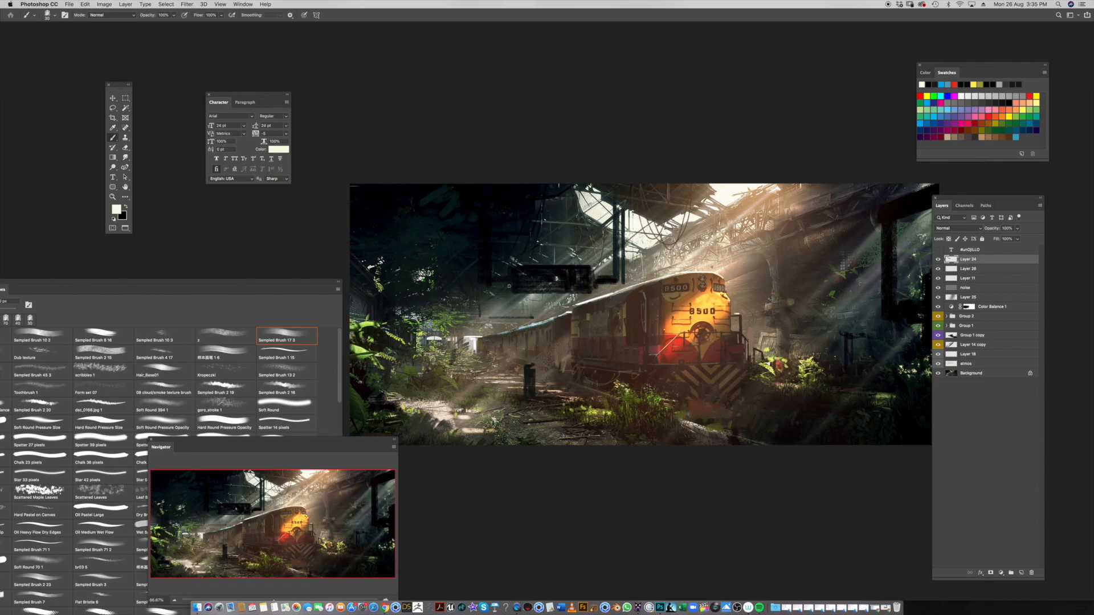
key(bracketright)
key(bracketright)
key(bracketright)
mouse_move(519, 273)
mouse_down()
mouse_move(554, 273)
mouse_move(580, 289)
mouse_up()
key(super+z)
mouse_move(521, 272)
mouse_down()
mouse_move(581, 272)
mouse_move(586, 292)
mouse_move(520, 289)
mouse_up()
alt+click(530, 376)
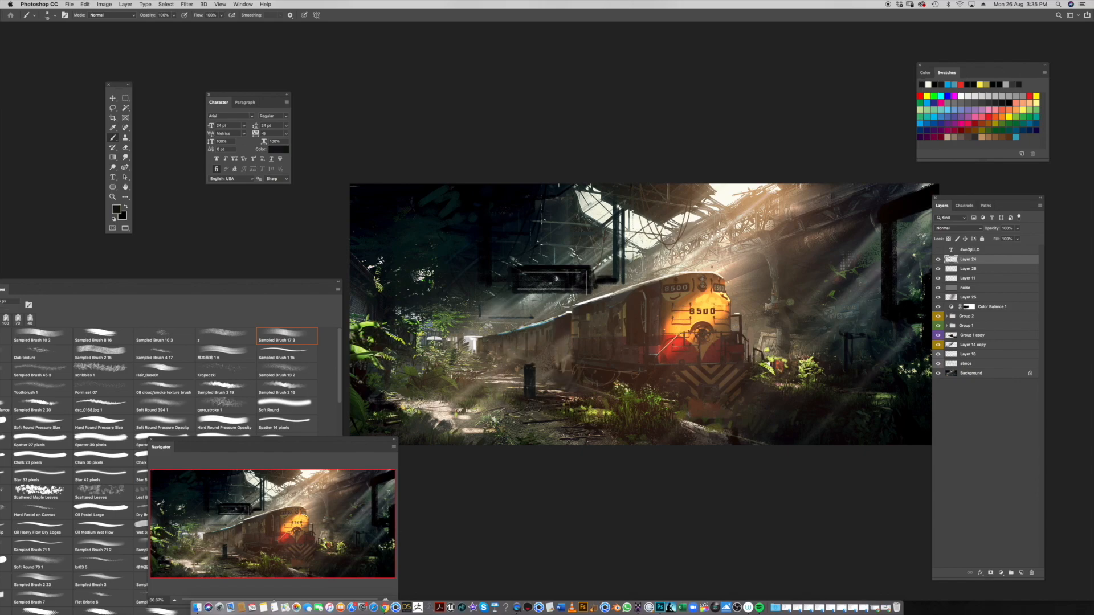
key(bracketright)
Hide Layer 24 and add Layer 27 above it in Normal mode at 100% opacity
click(938, 260)
key(super+shift+n)
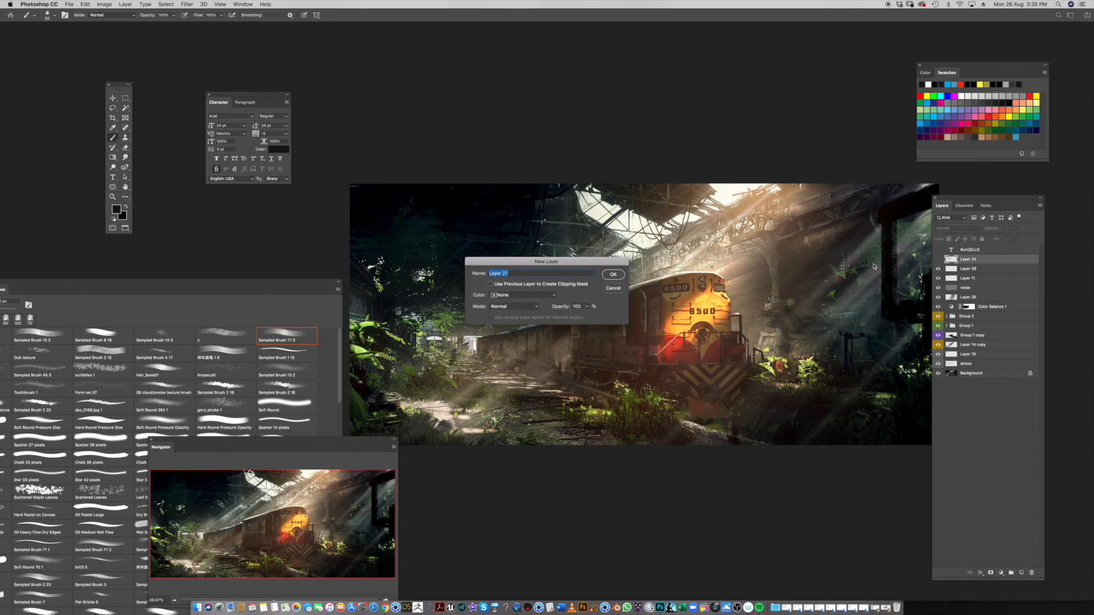
key(Return)
Paint near-black vertical columns on Layer 27: a thick one beside the carriages, a slender pair beyond the locomotive's front and a thin distant post
alt+click(547, 396)
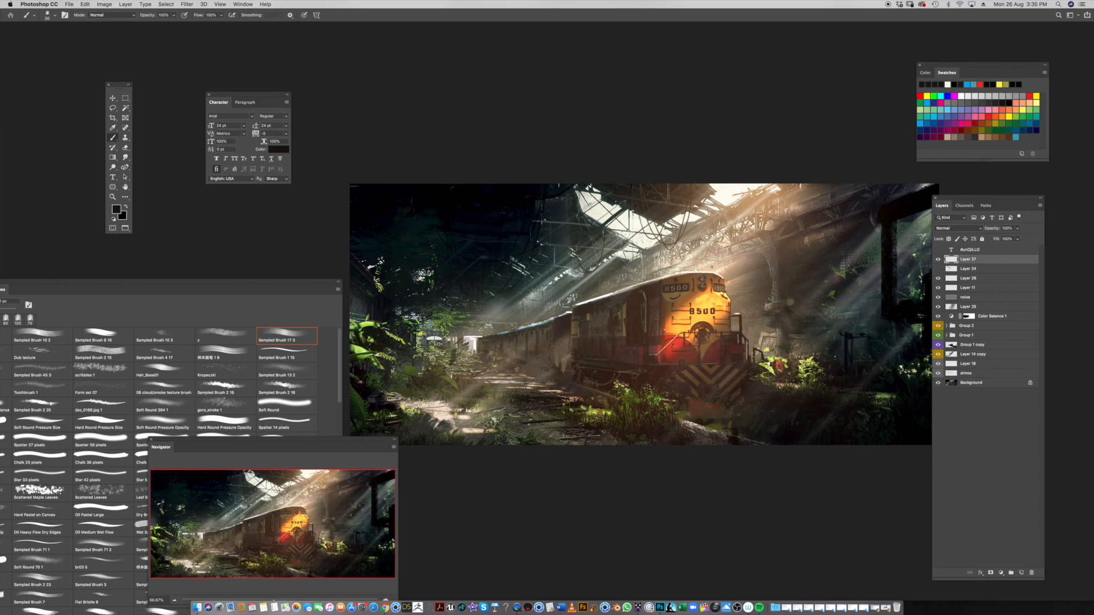
key(bracketright)
key(bracketright)
key(bracketright)
alt+click(526, 212)
mouse_move(525, 215)
mouse_down()
mouse_move(516, 373)
mouse_move(526, 386)
mouse_move(518, 275)
mouse_move(516, 394)
mouse_up()
drag(525, 239, 522, 365)
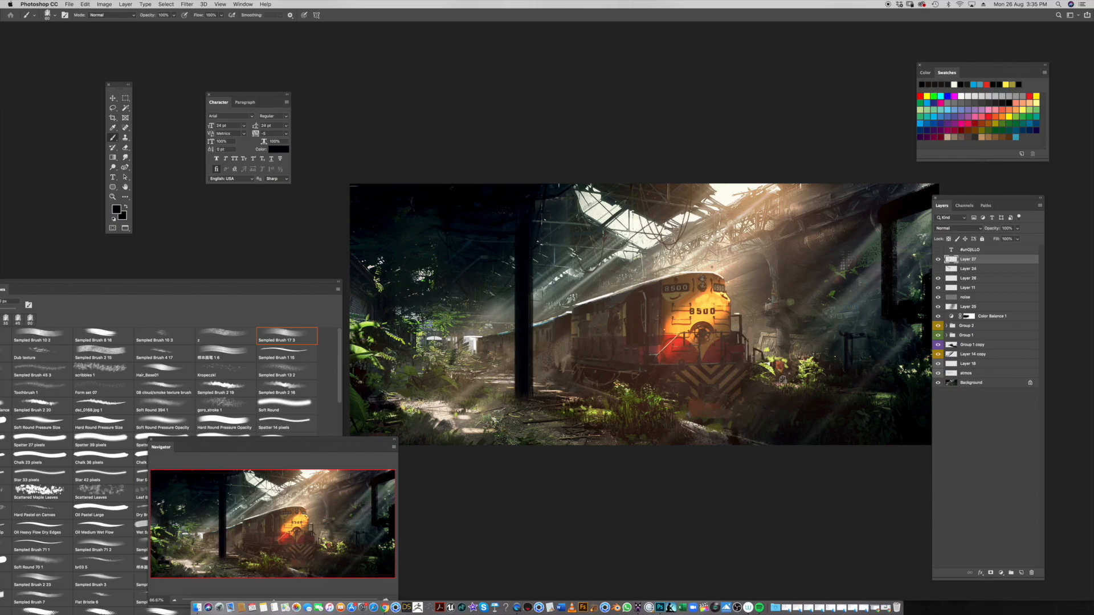
mouse_move(766, 369)
mouse_down()
mouse_move(761, 181)
mouse_move(759, 355)
mouse_up()
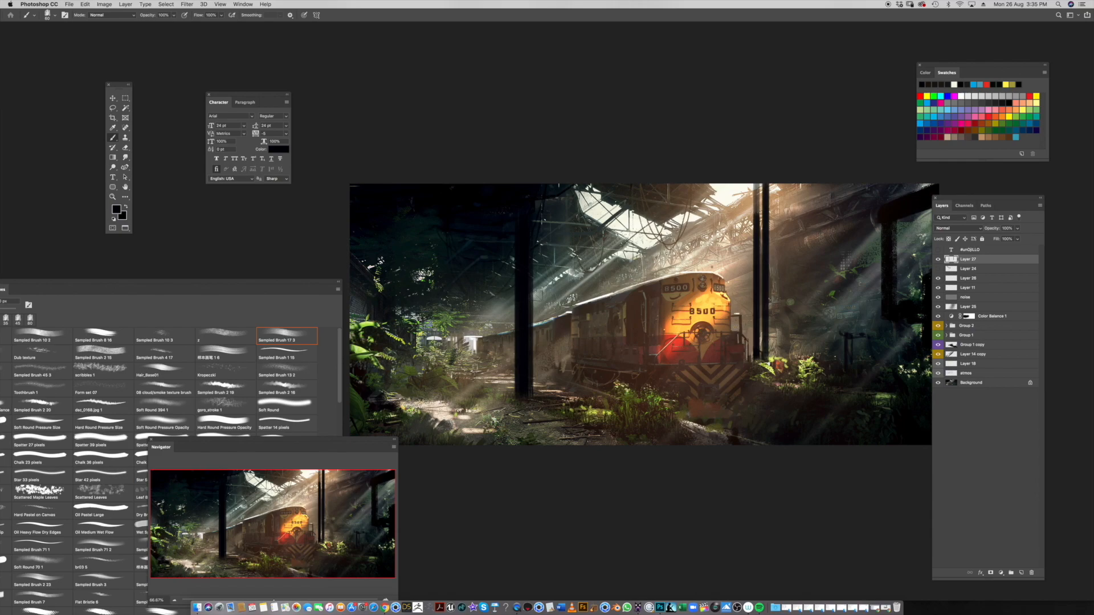
mouse_move(494, 378)
mouse_down()
mouse_move(499, 287)
mouse_move(494, 377)
mouse_move(496, 296)
mouse_up()
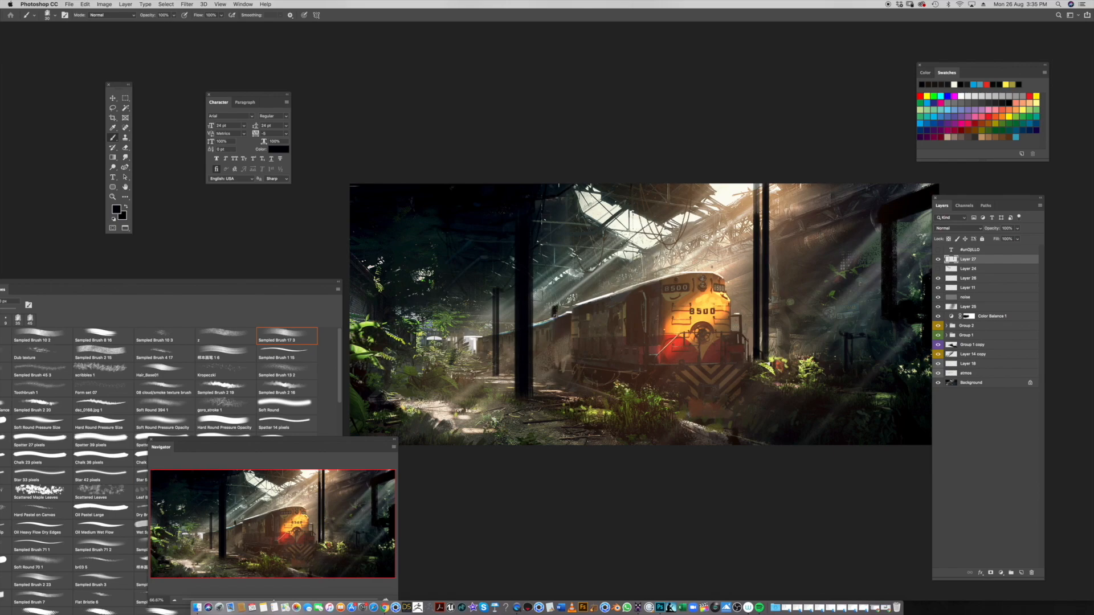
Enlarge the brush and paint a near-black arch on Layer 27 from the thick column over the locomotive to the slender pair
mouse_move(471, 359)
mouse_down()
mouse_move(472, 323)
mouse_move(480, 360)
mouse_up()
key(ctrl+z)
drag(739, 364, 734, 369)
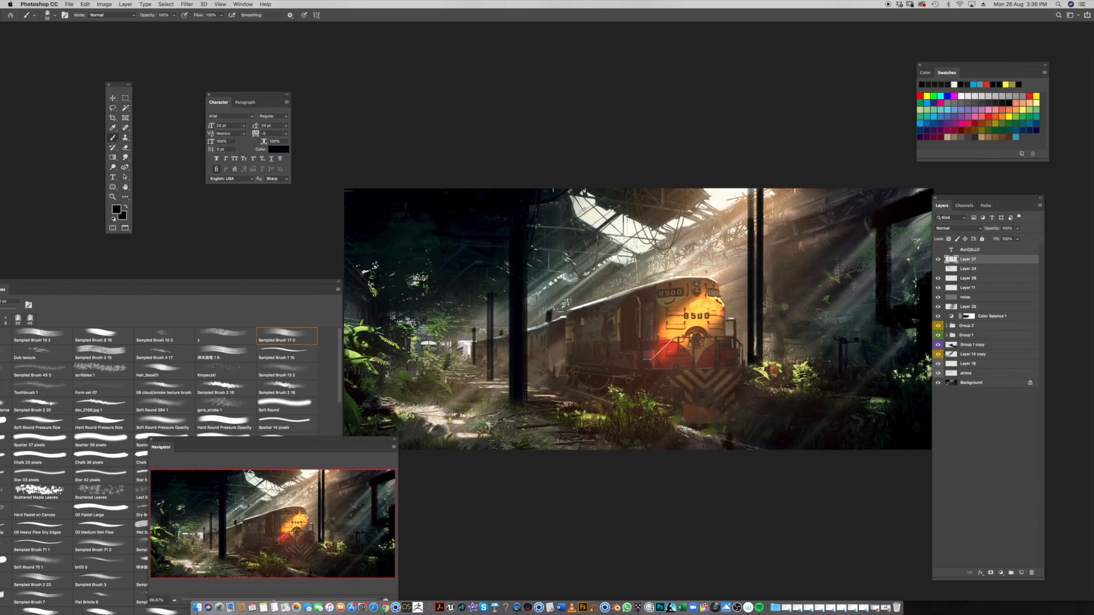
key(bracketright)
key(bracketright)
key(bracketright)
key(bracketright)
drag(526, 296, 558, 251)
key(super+z)
drag(524, 318, 538, 265)
key(super+z)
drag(523, 328, 539, 266)
key(super+z)
mouse_move(524, 319)
mouse_down()
mouse_move(548, 265)
mouse_move(664, 213)
mouse_move(703, 214)
mouse_move(750, 271)
mouse_move(701, 220)
mouse_move(653, 213)
mouse_up()
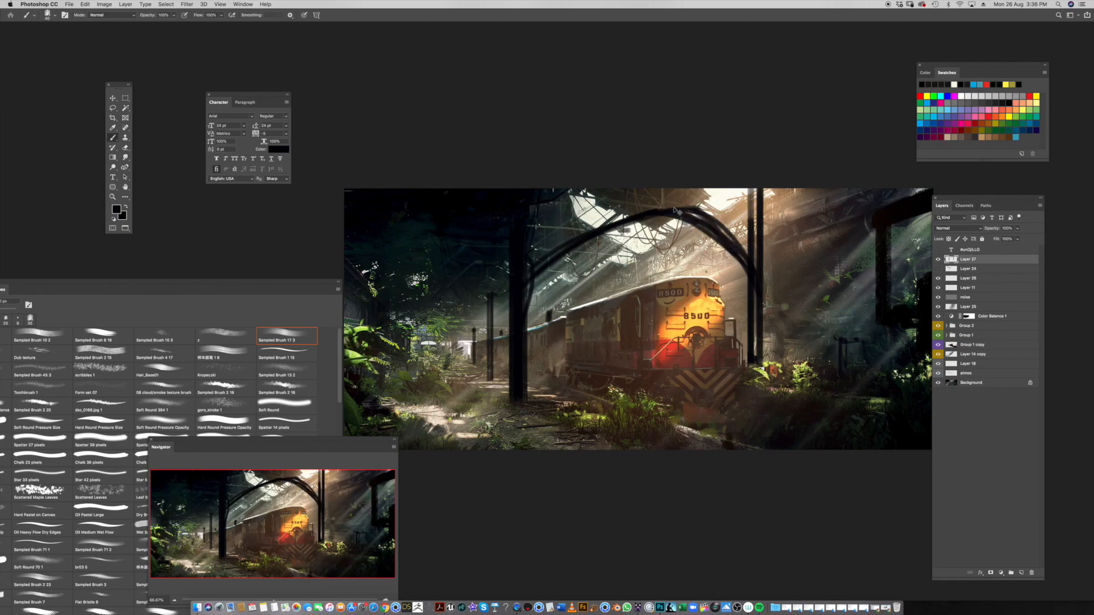
key(super+z)
Decorate the arch on Layer 27 with near-black scrolled ironwork and curls beneath the roof light
mouse_move(684, 212)
mouse_down()
mouse_move(740, 260)
mouse_move(701, 193)
mouse_move(723, 222)
mouse_up()
mouse_move(570, 220)
mouse_down()
mouse_move(613, 194)
mouse_move(670, 200)
mouse_move(650, 193)
mouse_up()
drag(741, 249, 735, 265)
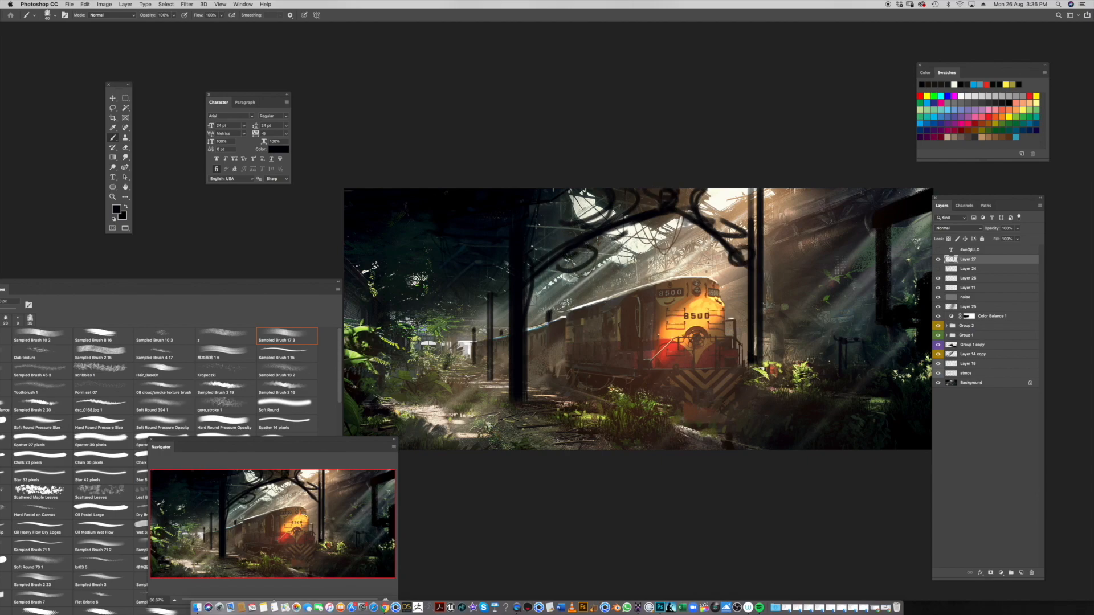
mouse_move(488, 314)
mouse_down()
mouse_move(510, 328)
mouse_move(554, 318)
mouse_up()
drag(468, 338, 483, 330)
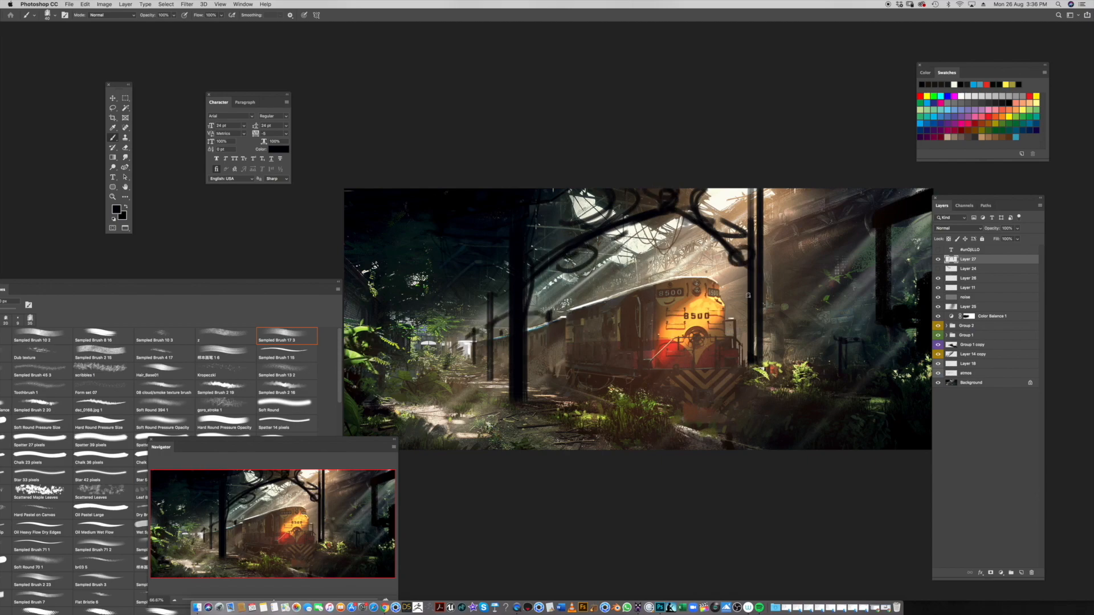
mouse_move(748, 354)
mouse_down()
mouse_move(729, 393)
mouse_move(742, 397)
mouse_move(753, 366)
mouse_up()
Hide Layer 27, show the hanging sign on Layer 24, and add a new layer above it
click(938, 260)
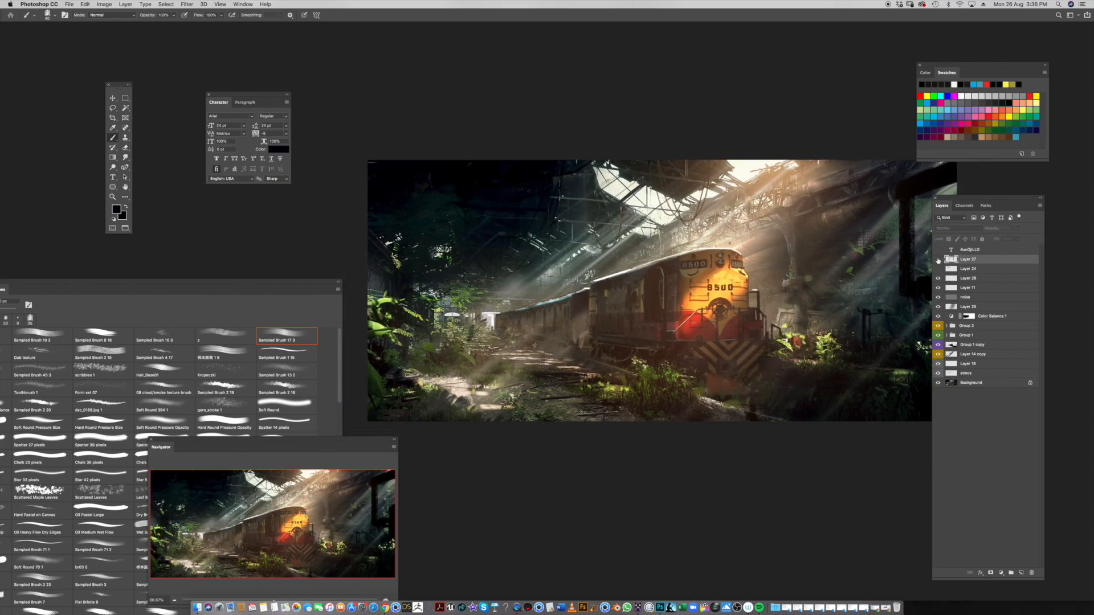
click(939, 269)
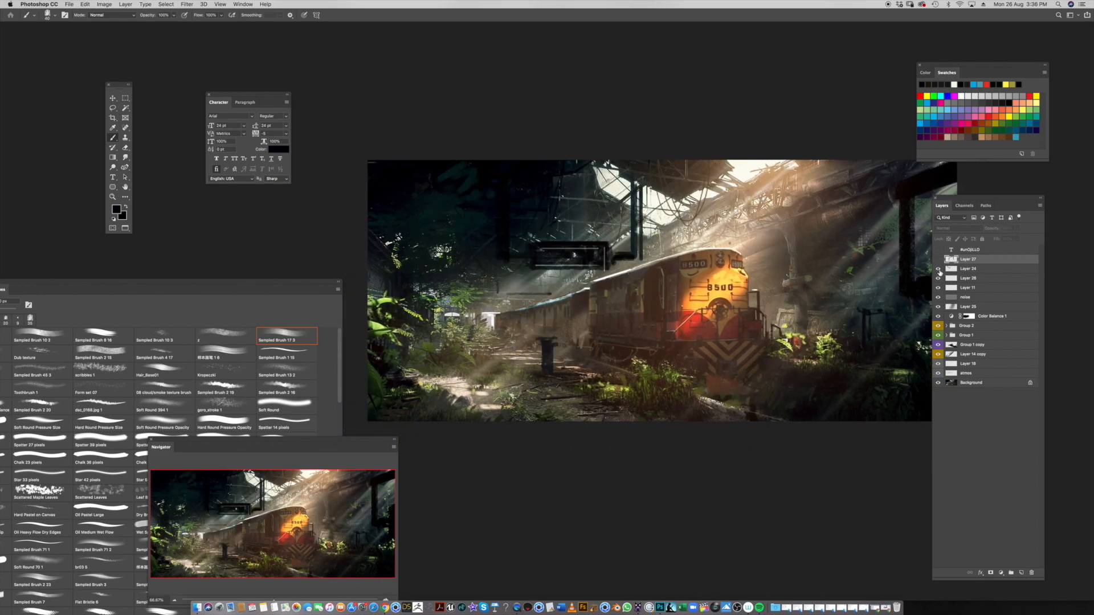
click(938, 269)
click(938, 260)
click(938, 260)
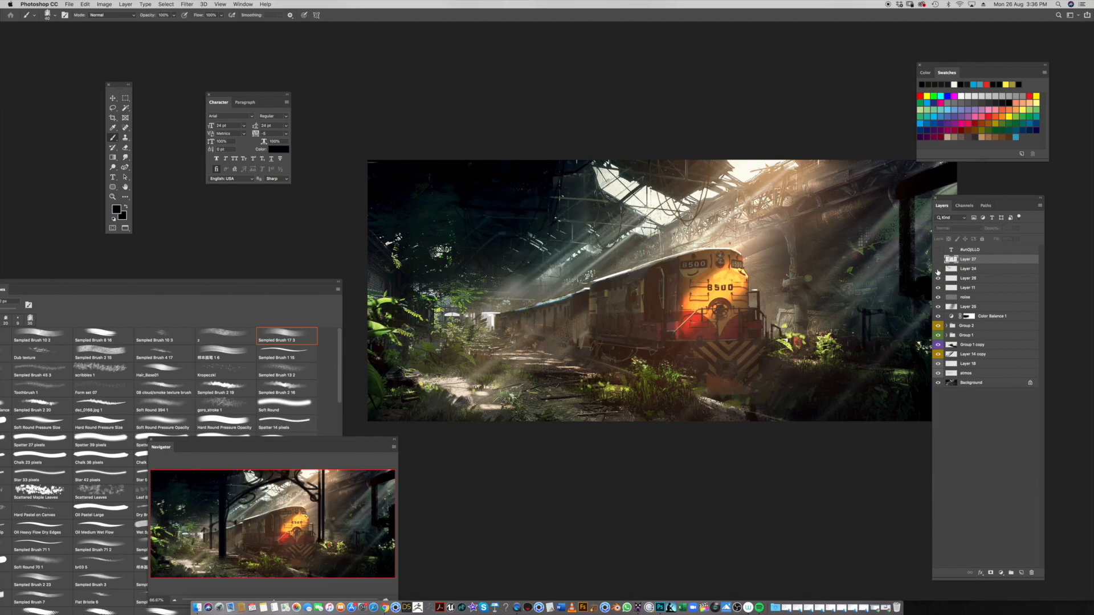
click(938, 269)
click(970, 271)
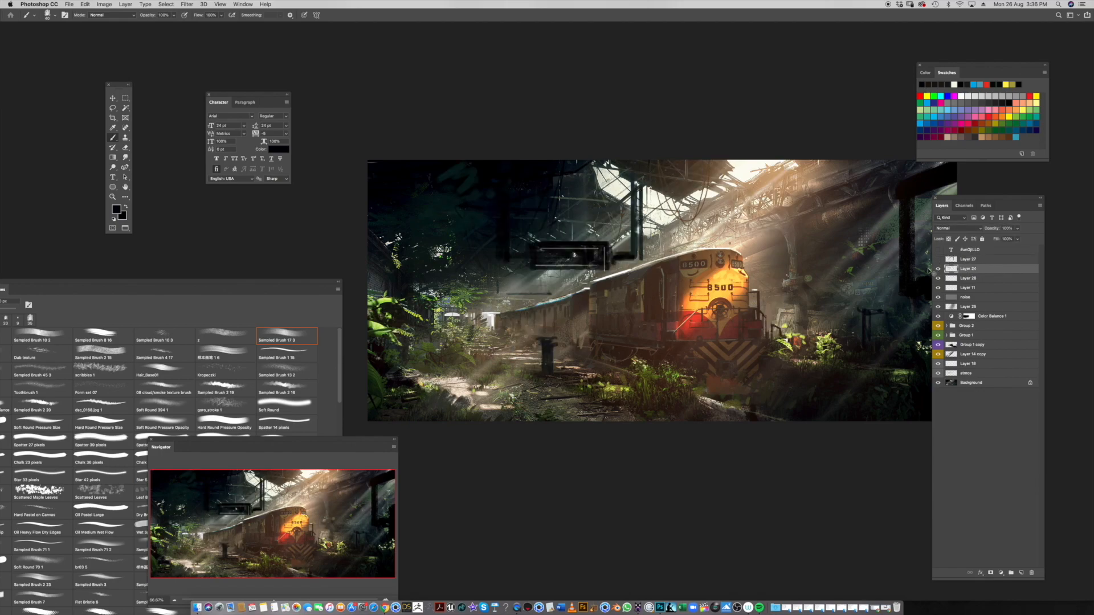
key(super+shift+alt+n)
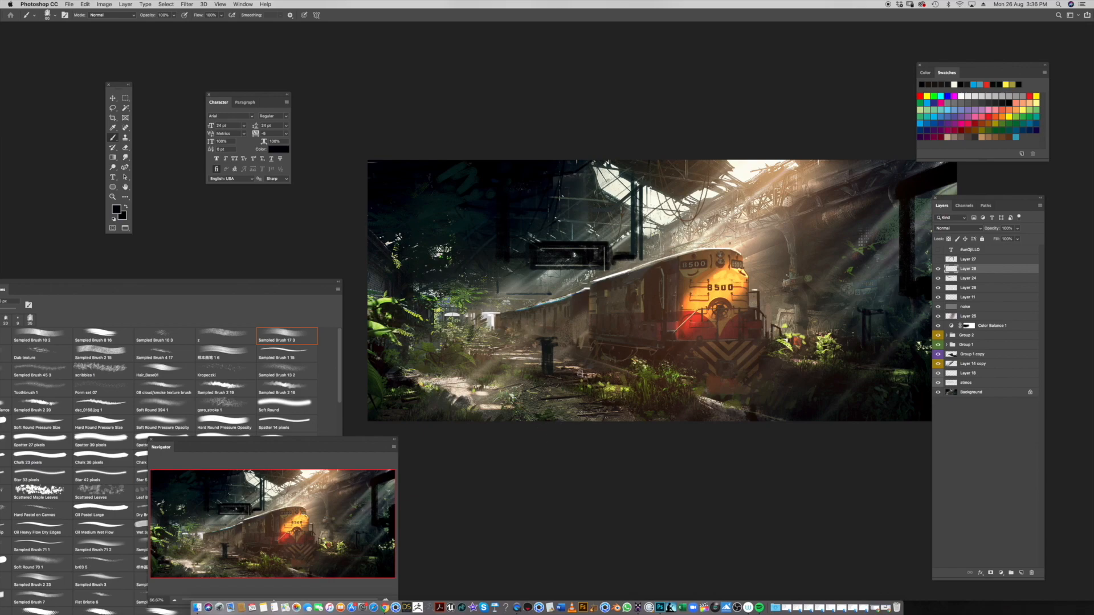
Reduce the brush size and paint a small near-black standing figure beside the carriages on the new layer
key(super+z)
mouse_move(577, 331)
mouse_down()
mouse_move(577, 396)
mouse_move(577, 324)
mouse_up()
key(super+z)
key(bracketleft)
key(bracketleft)
key(bracketleft)
mouse_move(576, 381)
mouse_down()
mouse_move(582, 329)
mouse_move(591, 381)
mouse_move(586, 325)
mouse_move(589, 342)
mouse_up()
key(super+z)
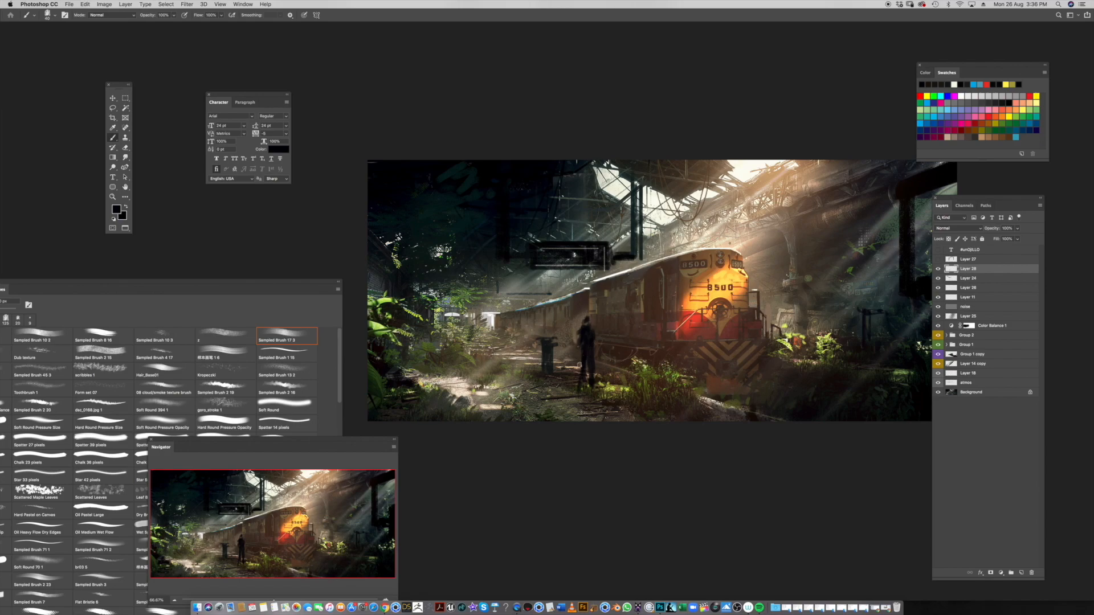
Paint a second, taller near-black standing figure on the sunlit path, on the far side of the platform post
mouse_move(527, 382)
mouse_down()
mouse_move(531, 321)
mouse_move(527, 388)
mouse_move(524, 330)
mouse_move(523, 379)
mouse_up()
key(super+z)
drag(530, 322, 531, 360)
mouse_move(525, 322)
mouse_down()
mouse_move(529, 310)
mouse_move(519, 343)
mouse_move(520, 324)
mouse_move(535, 342)
mouse_up()
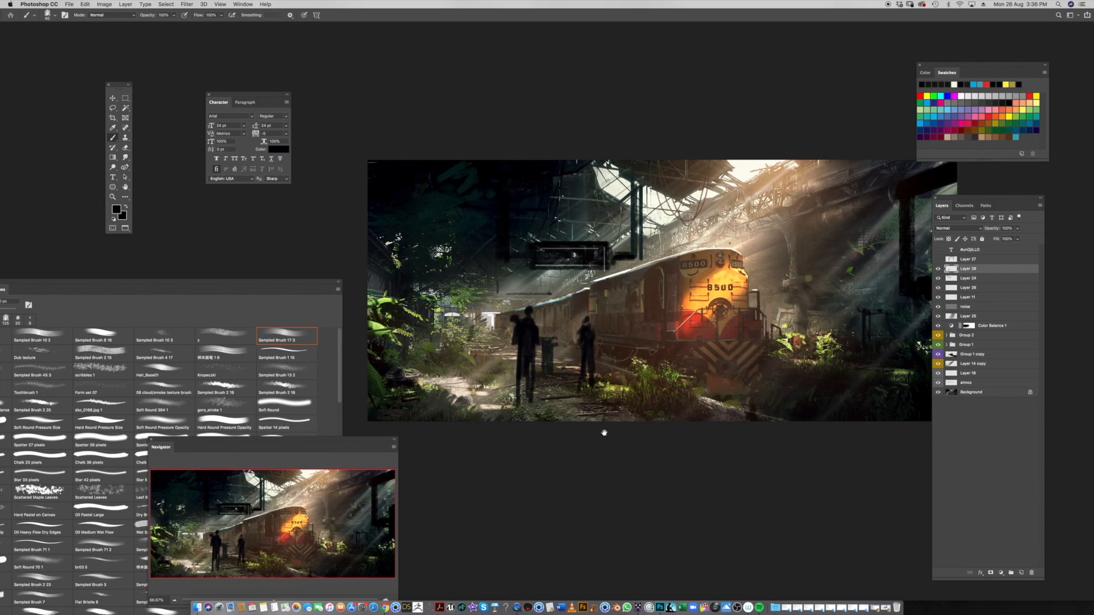
drag(601, 429, 541, 449)
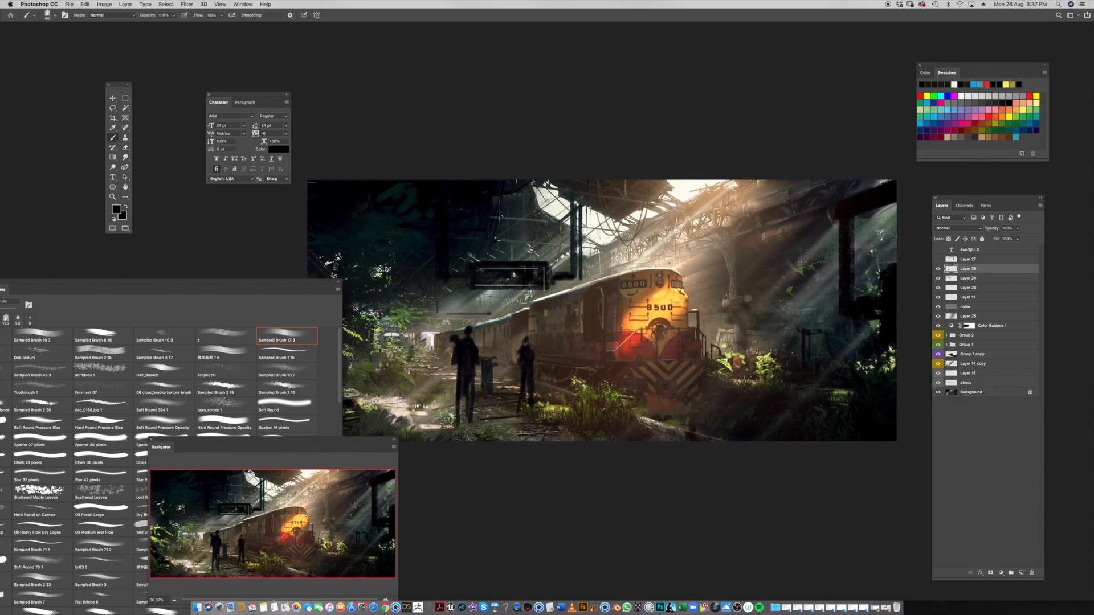
drag(668, 432, 733, 414)
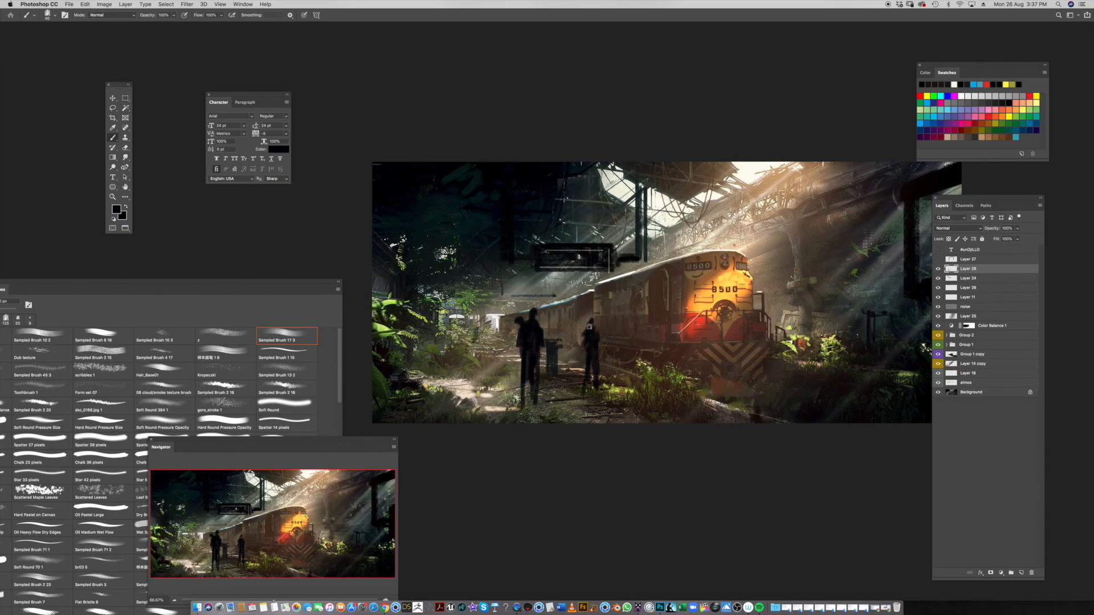
Paint a third, largest near-black figure in the foreground just in front of the locomotive, cut off by the canvas edge
drag(637, 447, 648, 450)
drag(480, 414, 485, 318)
key(cmd+z)
mouse_move(661, 426)
mouse_down()
mouse_move(669, 328)
mouse_move(673, 342)
mouse_move(681, 327)
mouse_up()
key(cmd+z)
key(cmd+z)
mouse_move(646, 424)
mouse_down()
mouse_move(647, 384)
mouse_move(661, 425)
mouse_move(656, 348)
mouse_move(669, 428)
mouse_move(658, 404)
mouse_move(665, 310)
mouse_move(652, 350)
mouse_move(676, 342)
mouse_move(684, 365)
mouse_move(675, 339)
mouse_move(690, 377)
mouse_up()
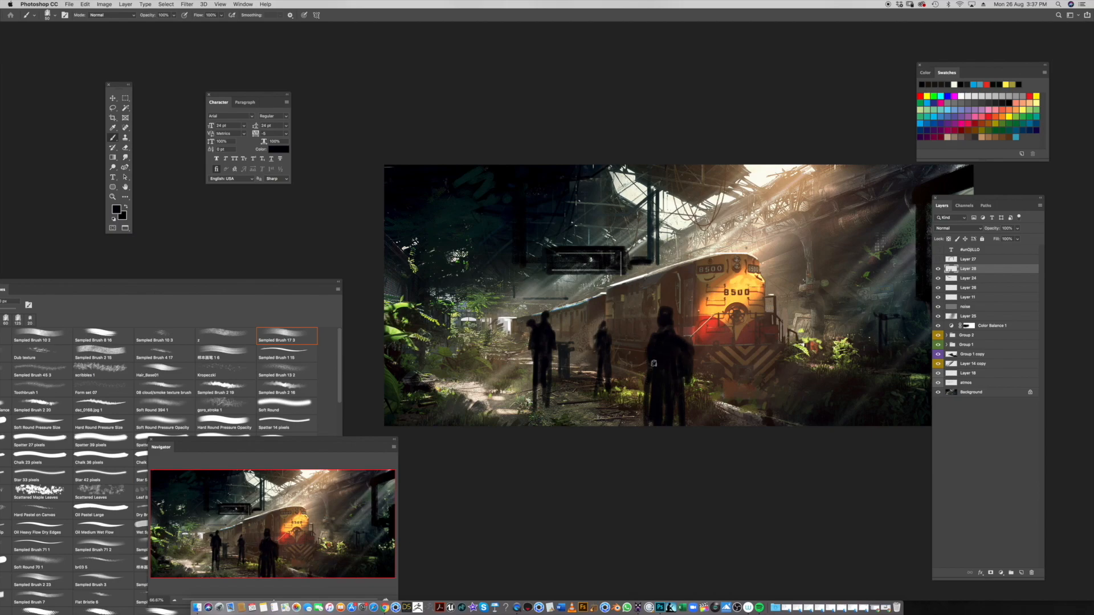
Refine the foreground figure's arm and sample orange-brown from the locomotive and tan from the hazy light
click(691, 335)
scroll(652, 434, up, 3)
scroll(652, 435, right, 3)
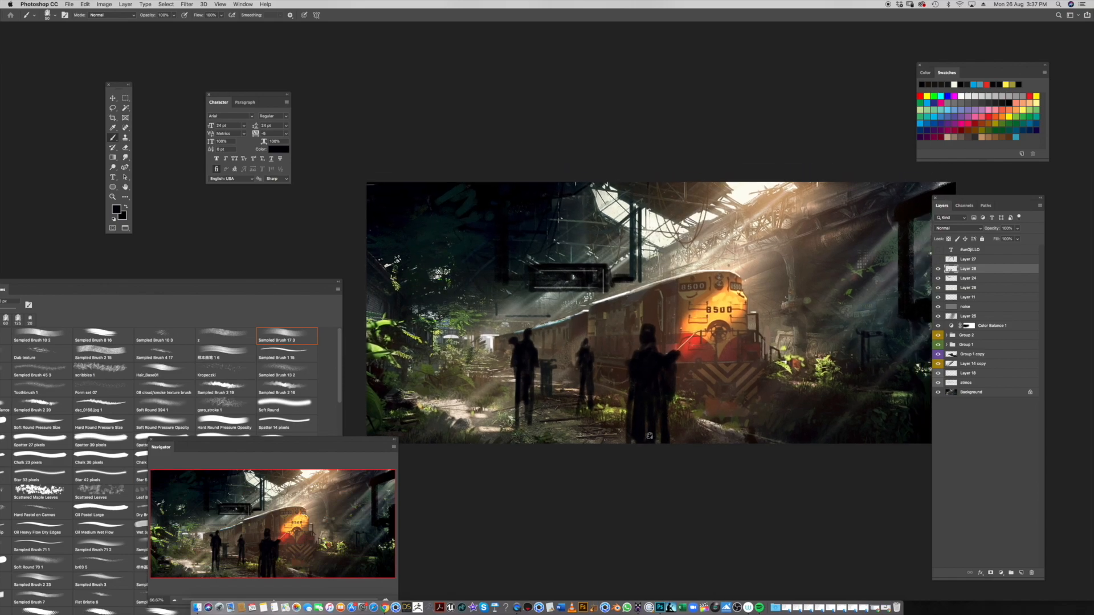
scroll(655, 433, up, 2)
scroll(655, 433, right, 2)
alt+click(702, 341)
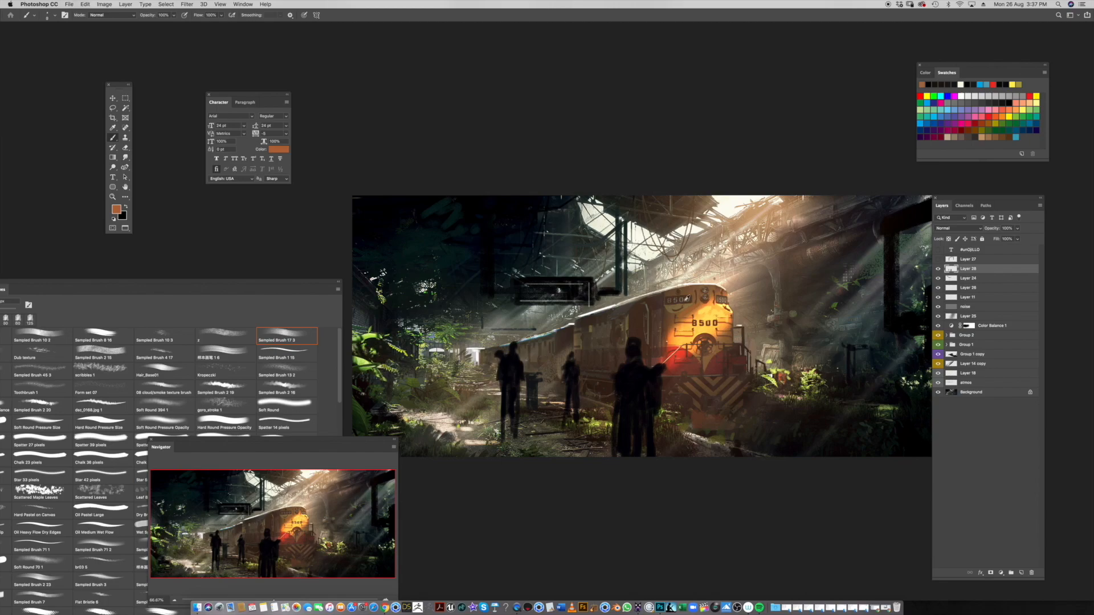
alt+click(697, 262)
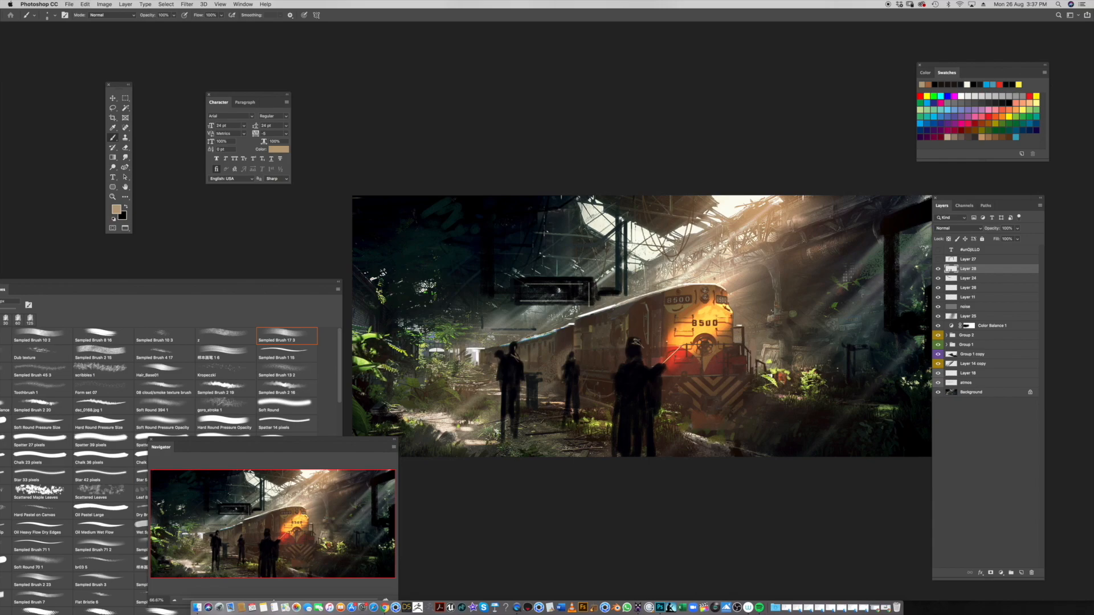
Scale the three silhouetted figures up proportionally to about 105% and shift them slightly
scroll(706, 405, right, 3)
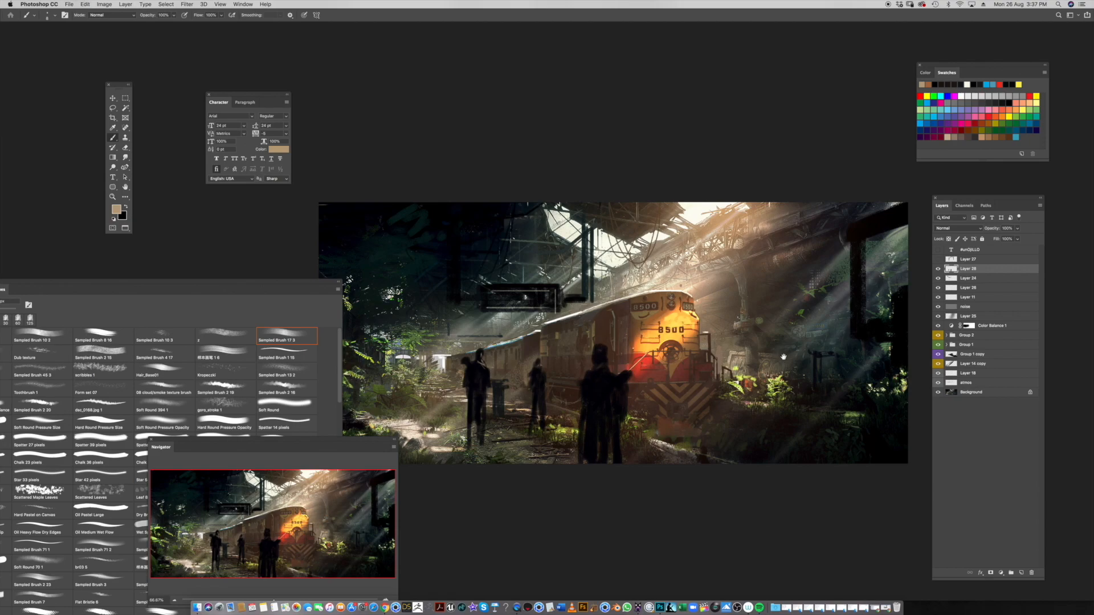
drag(783, 356, 790, 363)
key(ctrl+t)
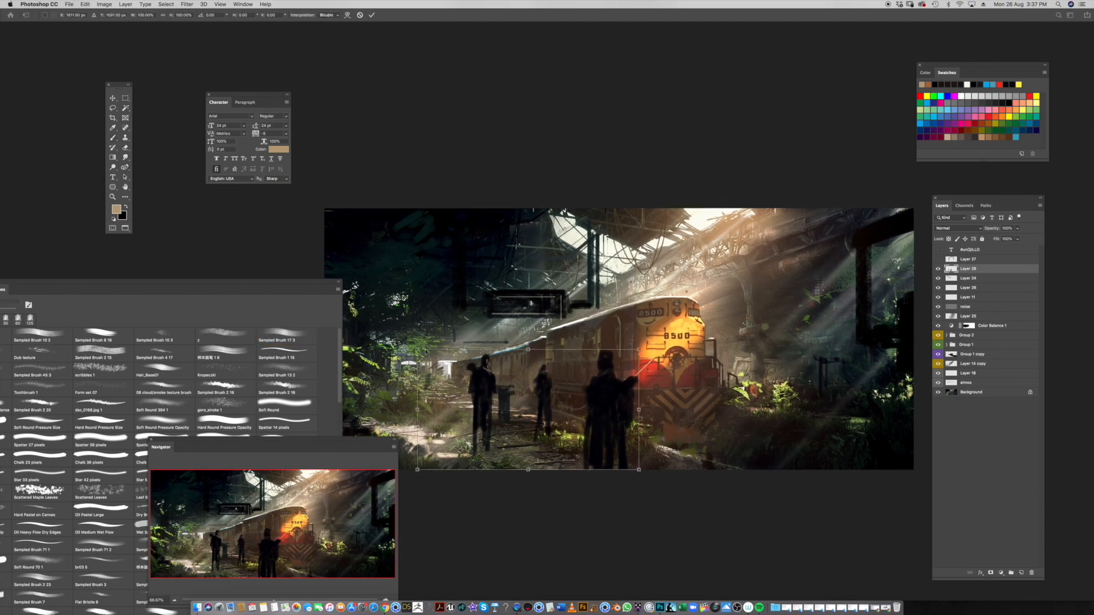
drag(417, 409, 403, 407)
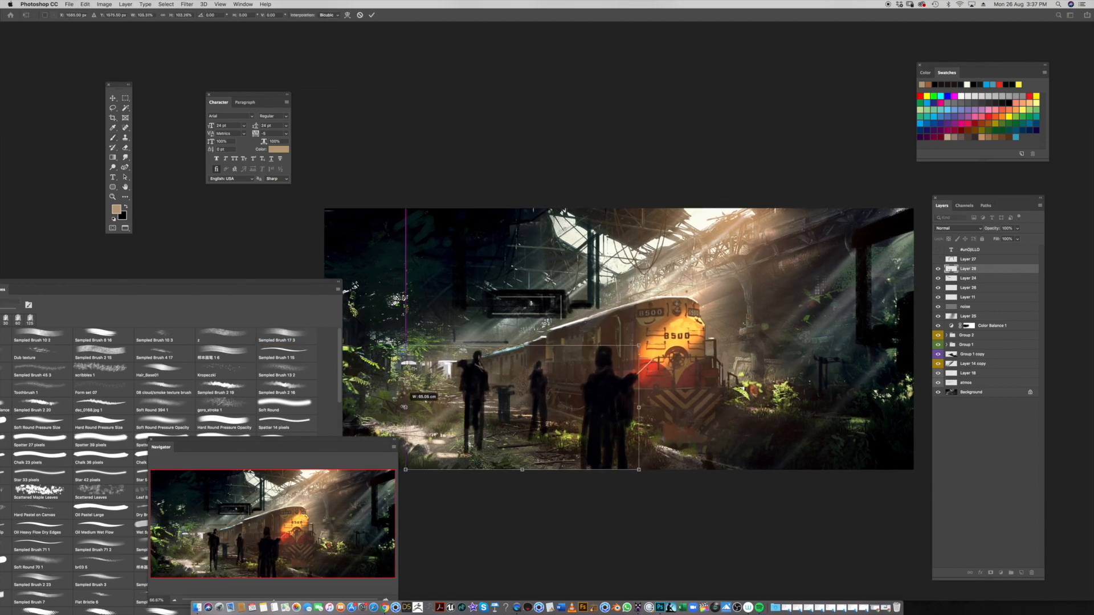
key(Return)
drag(597, 421, 634, 444)
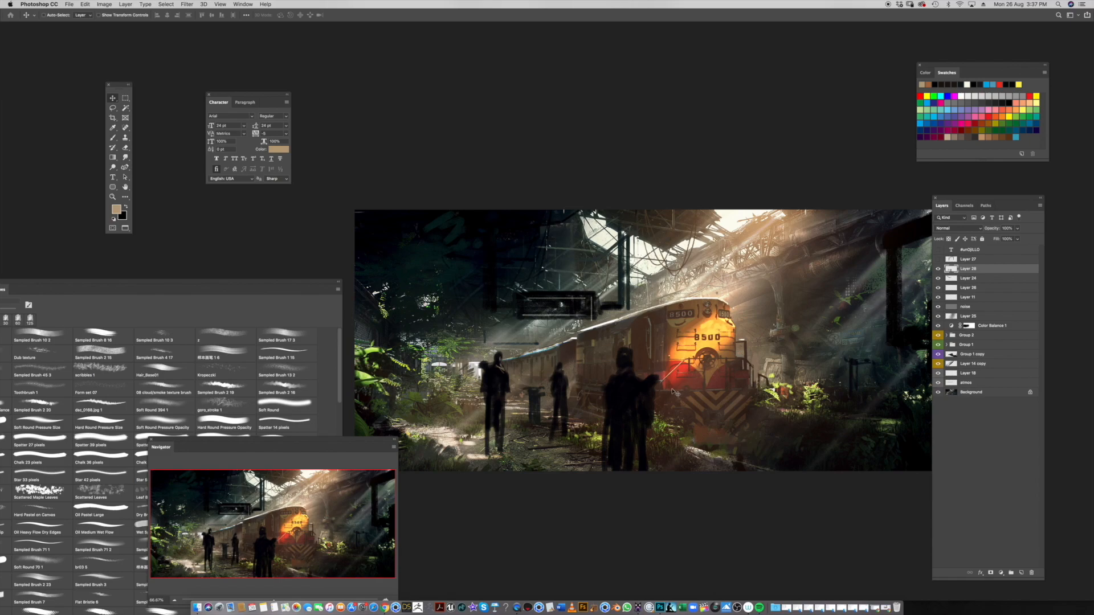
Compare the scene with the figures and arch toggled on and off, leaving Layer 24 and Layer 27 hidden
click(938, 269)
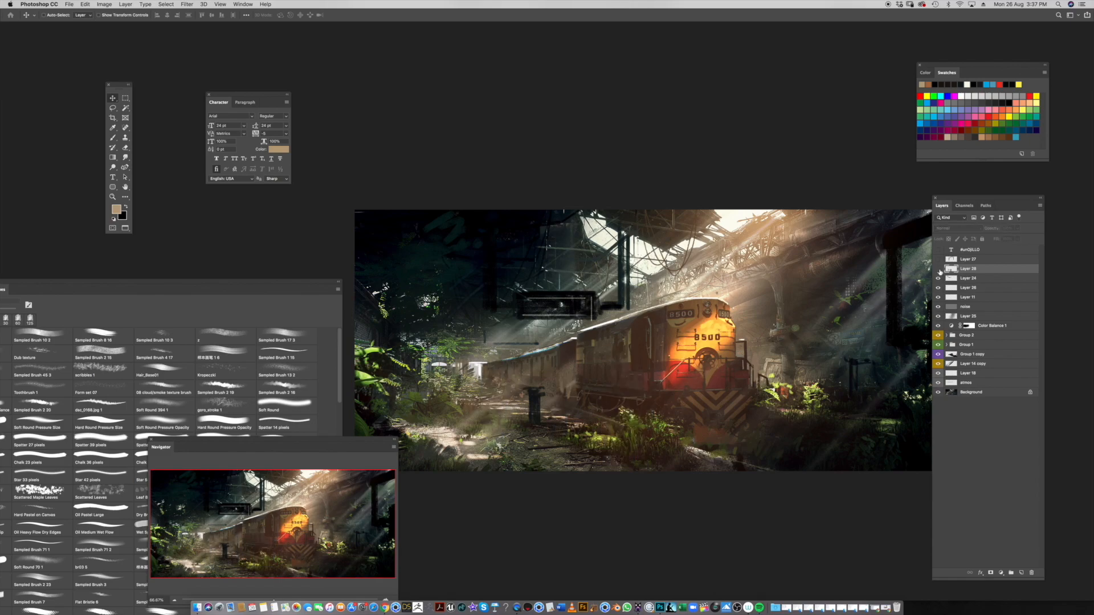
click(939, 269)
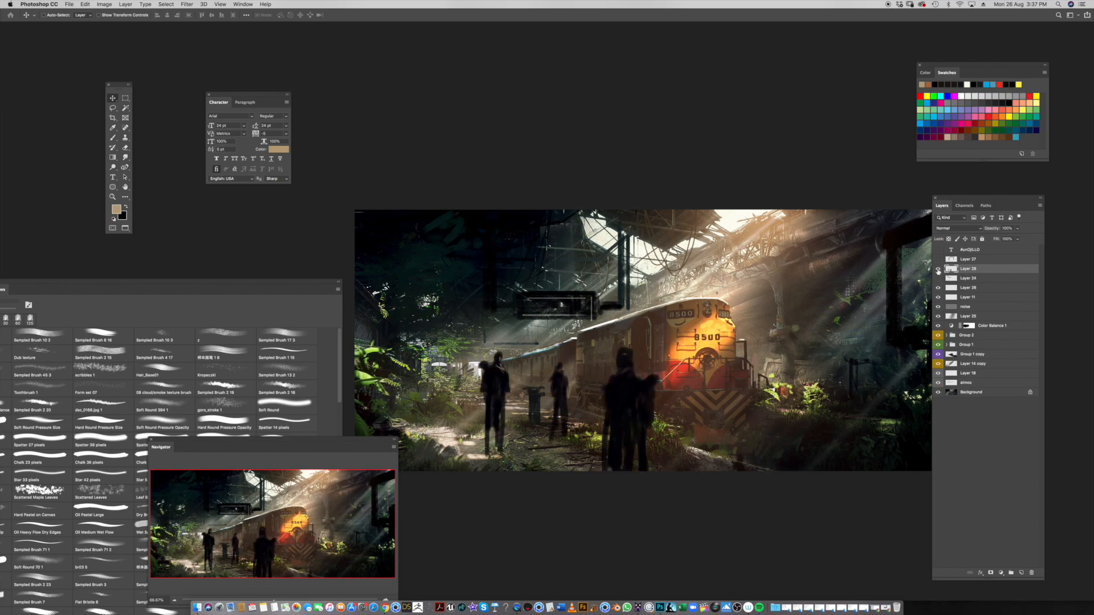
click(939, 278)
click(939, 269)
click(939, 269)
click(938, 259)
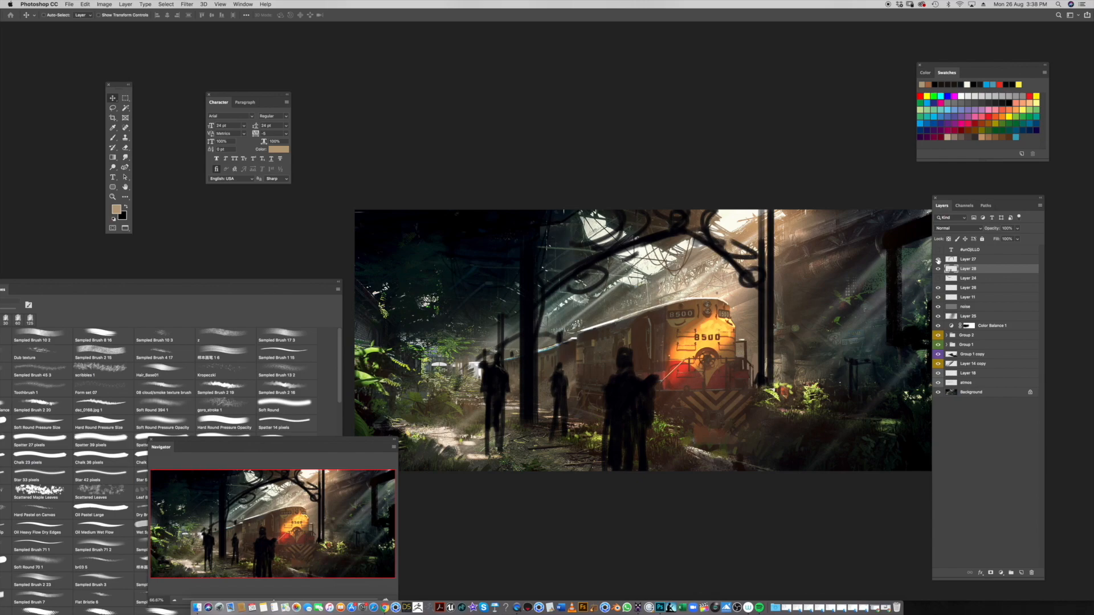
click(939, 259)
click(938, 259)
click(939, 259)
click(939, 259)
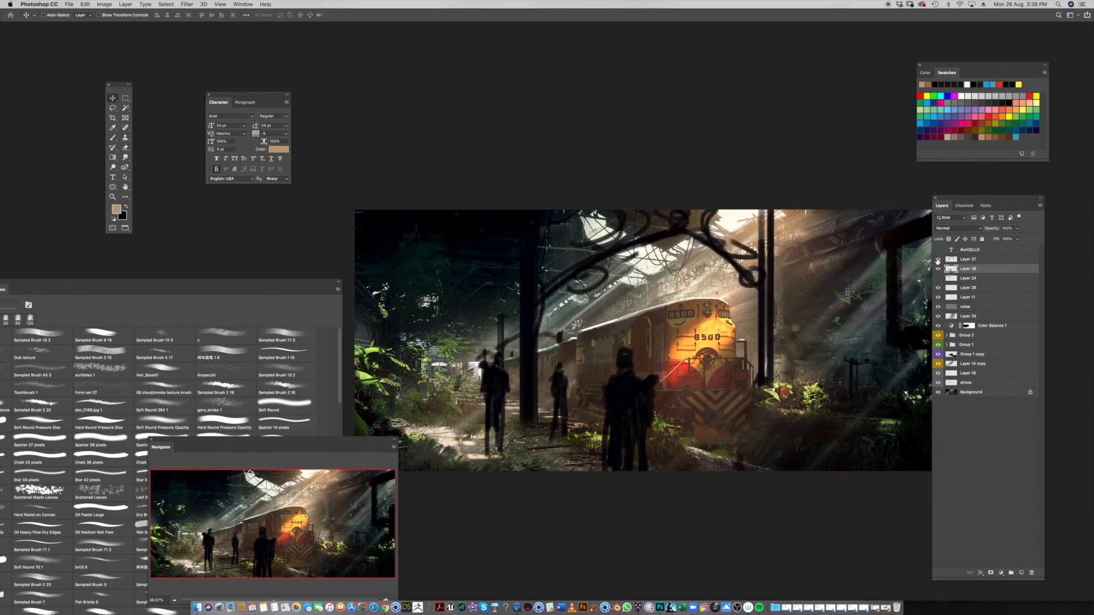
click(938, 259)
Add a new layer above Layer 27 and switch to the Brush tool
click(959, 259)
key(super+shift+n)
key(Return)
key(b)
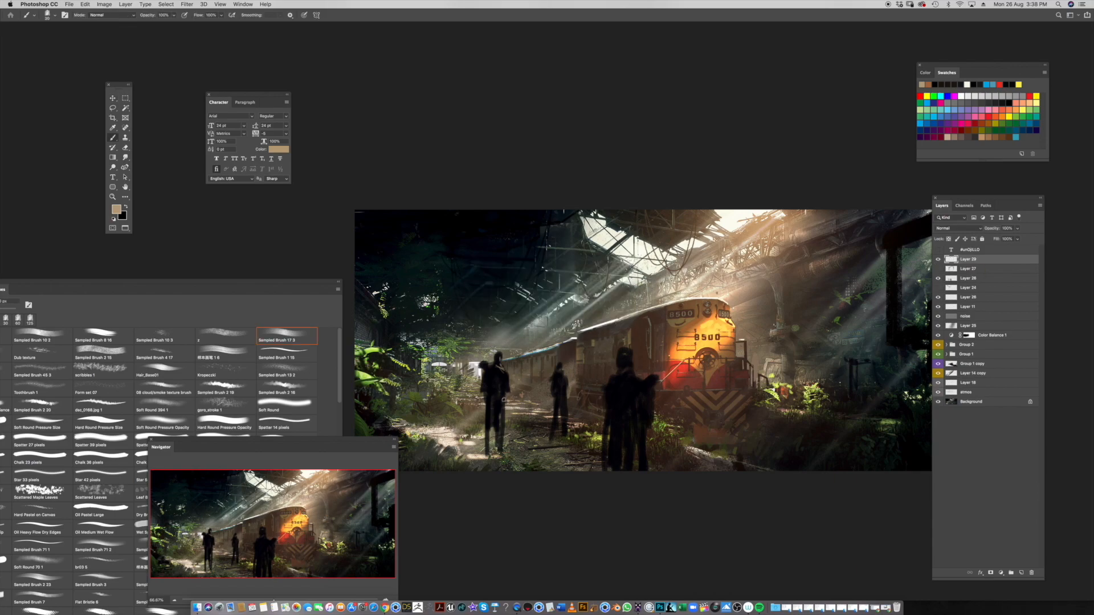
Sample near-black from a figure and paint a broad vertical column between the two distant figures on the new layer
alt+click(498, 393)
drag(525, 417, 538, 245)
alt+click(495, 393)
drag(522, 413, 527, 246)
drag(522, 346, 522, 418)
mouse_move(541, 237)
mouse_down()
mouse_move(536, 418)
mouse_move(531, 236)
mouse_move(528, 412)
mouse_move(518, 230)
mouse_move(524, 361)
mouse_move(542, 239)
mouse_move(541, 421)
mouse_up()
Reduce the brush size and build up a near-black column from parallel vertical strokes beyond the locomotive's front
key(bracketleft)
key(bracketleft)
key(bracketleft)
key(bracketleft)
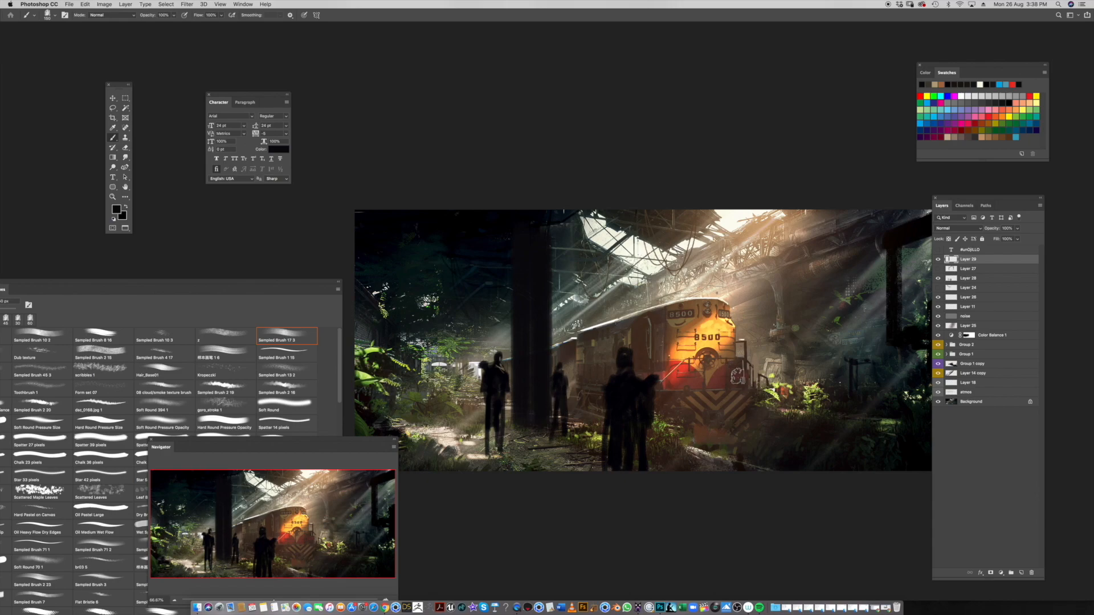
drag(769, 245, 768, 399)
drag(769, 219, 764, 395)
drag(762, 209, 761, 383)
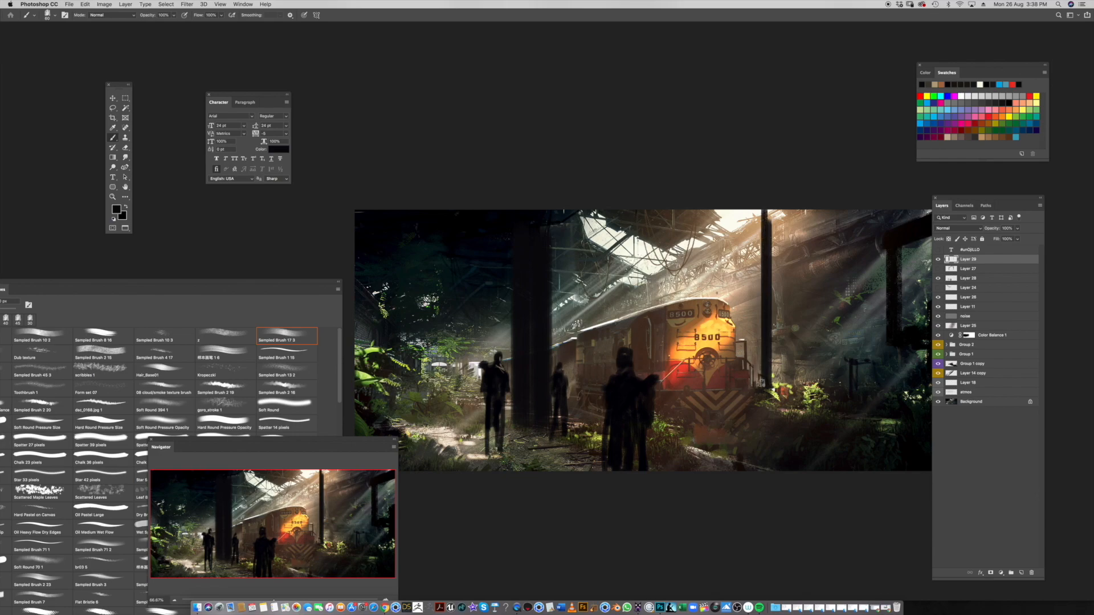
mouse_move(759, 205)
mouse_down()
mouse_move(759, 390)
mouse_move(757, 209)
mouse_up()
drag(754, 371, 754, 209)
drag(743, 258, 743, 349)
key(super+z)
mouse_move(747, 209)
mouse_down()
mouse_move(747, 349)
mouse_move(748, 209)
mouse_move(749, 328)
mouse_up()
drag(769, 192, 769, 237)
Paint a thin near-black distant post beside the figure on the path, undoing the first attempt
scroll(741, 313, left, 5)
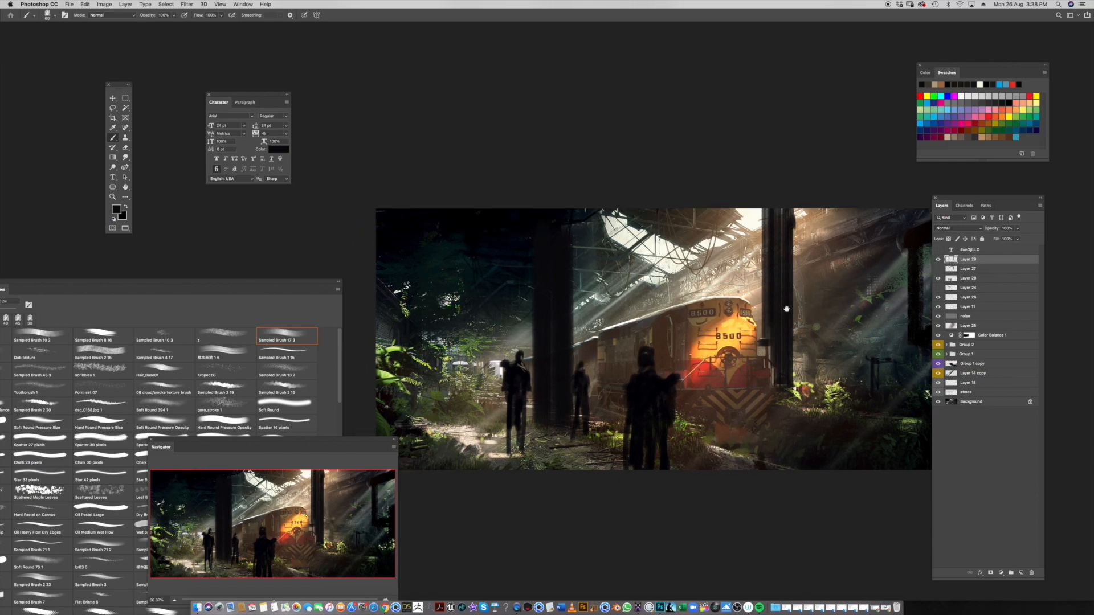
drag(532, 388, 525, 319)
key(super+z)
key(super+z)
mouse_move(532, 387)
mouse_down()
mouse_move(528, 319)
mouse_move(557, 329)
mouse_up()
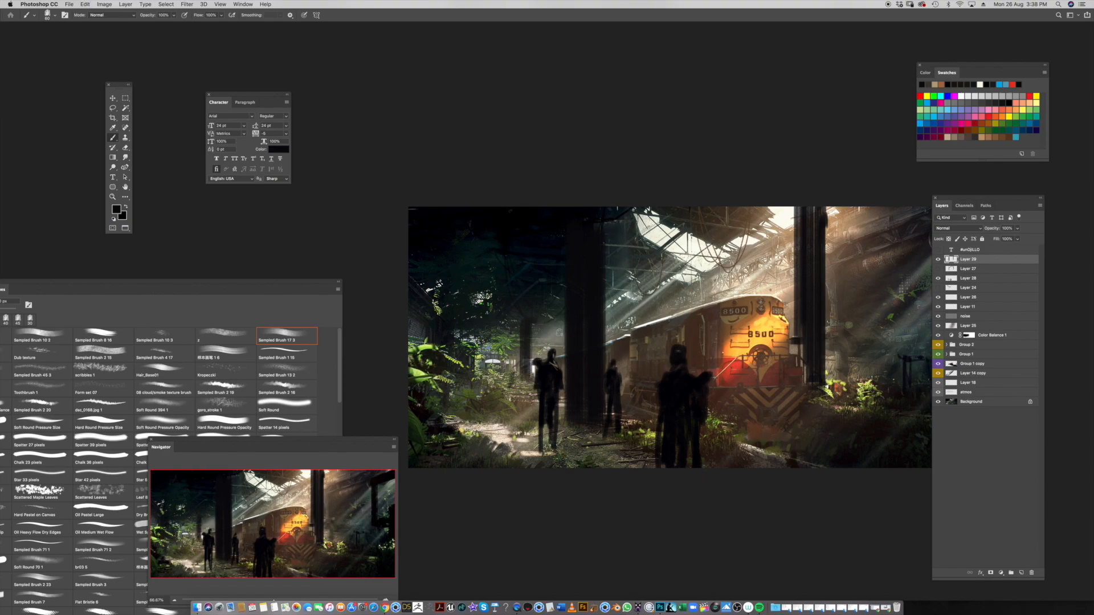
scroll(771, 335, down, 1)
scroll(771, 335, up, 2)
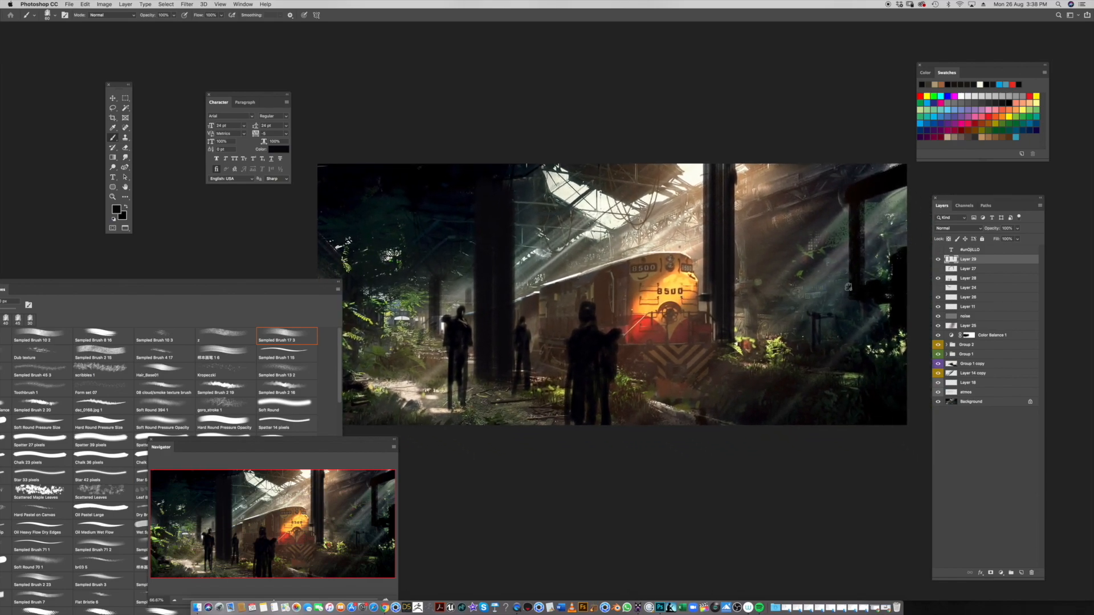
scroll(866, 286, down, 1)
scroll(865, 287, left, 1)
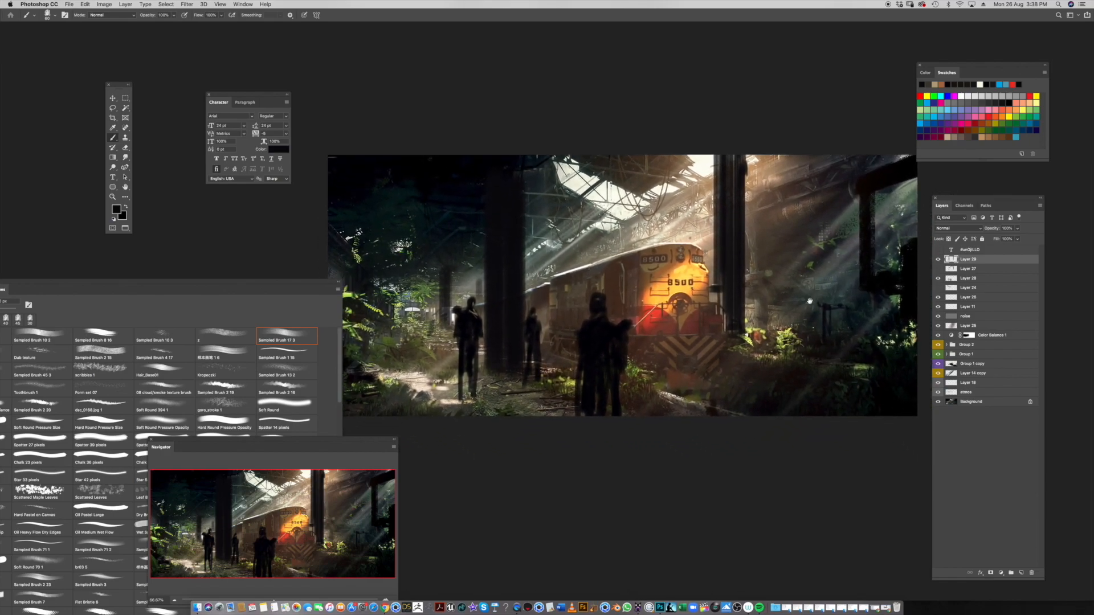
Check the new columns by toggling their layer's visibility, and hide the layer with the three figures
click(938, 260)
click(938, 260)
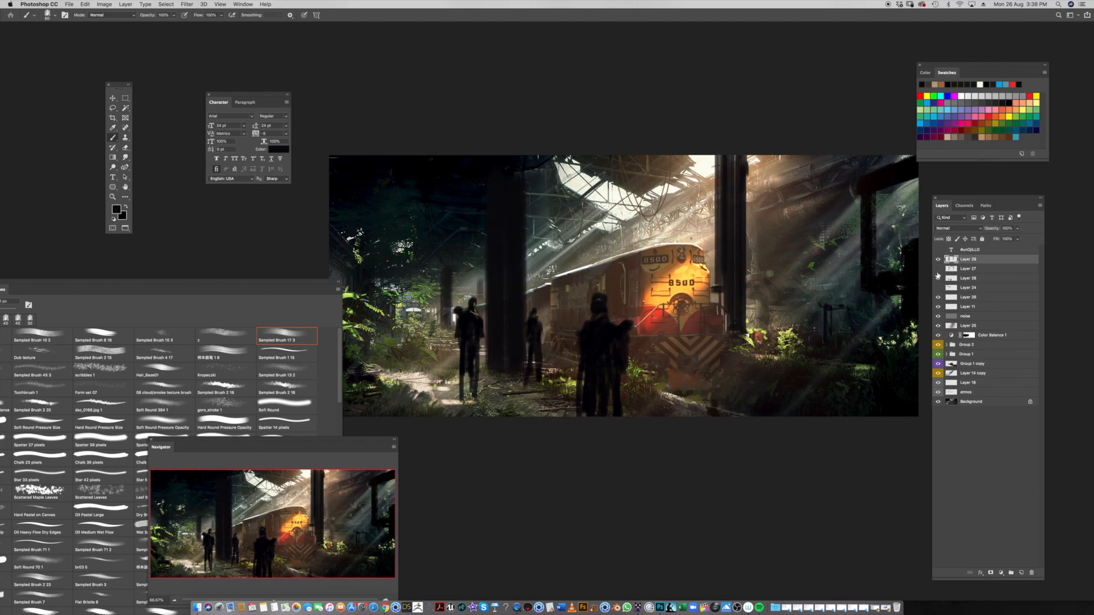
click(938, 278)
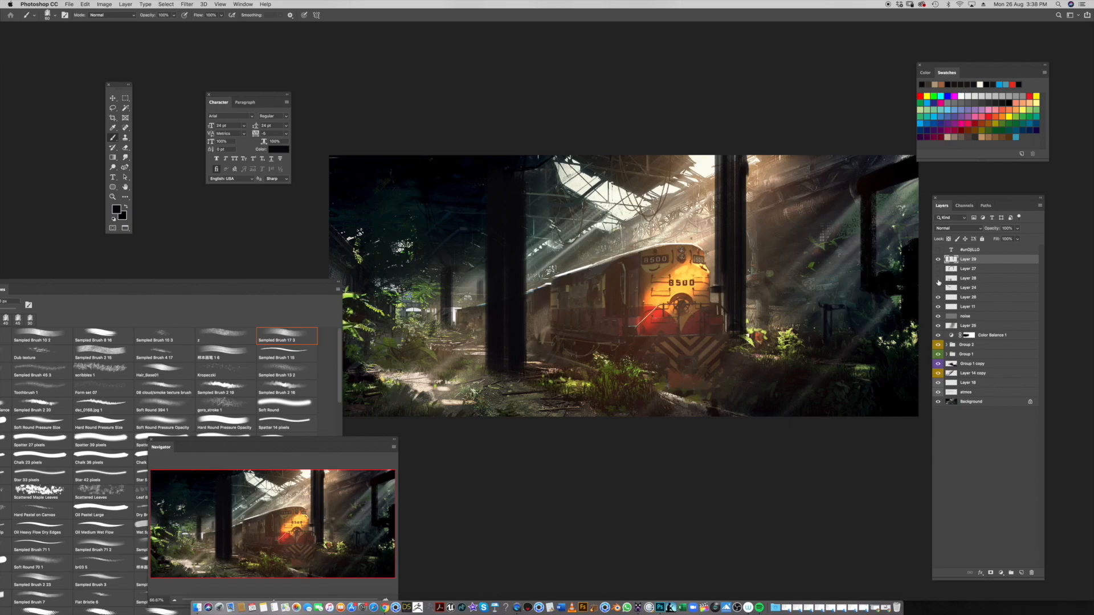
drag(824, 320, 830, 315)
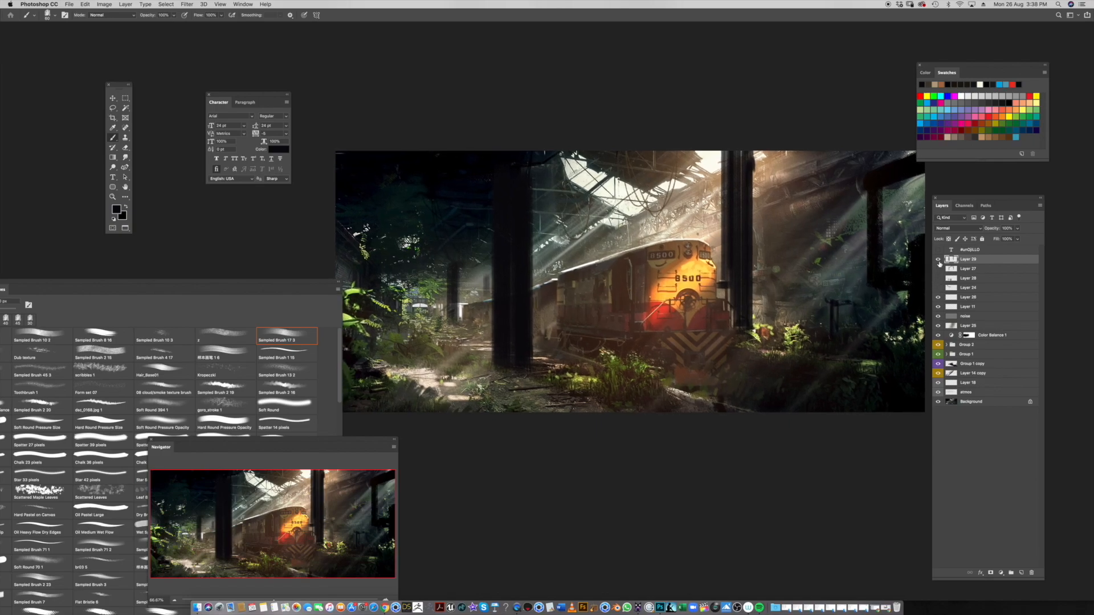
Add a new layer above the columns layer and sample a pale highlight from the roof skylight
key(super+shift+n)
key(Return)
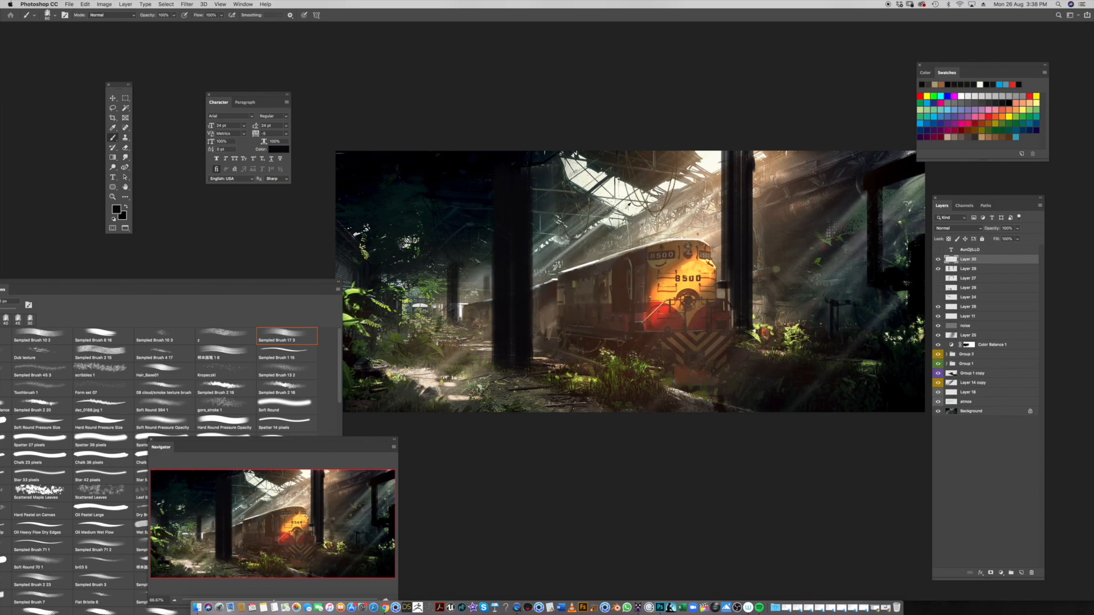
alt+click(631, 203)
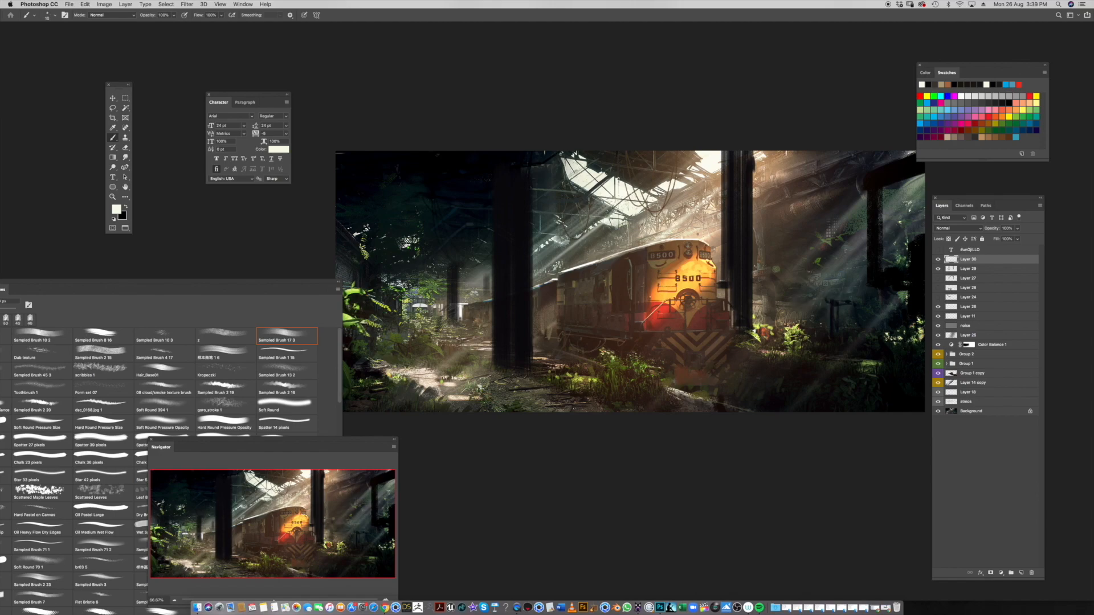
Try sketching a pale circle in the light rays beyond the locomotive's front, and undo the strokes
click(824, 289)
drag(779, 281, 824, 287)
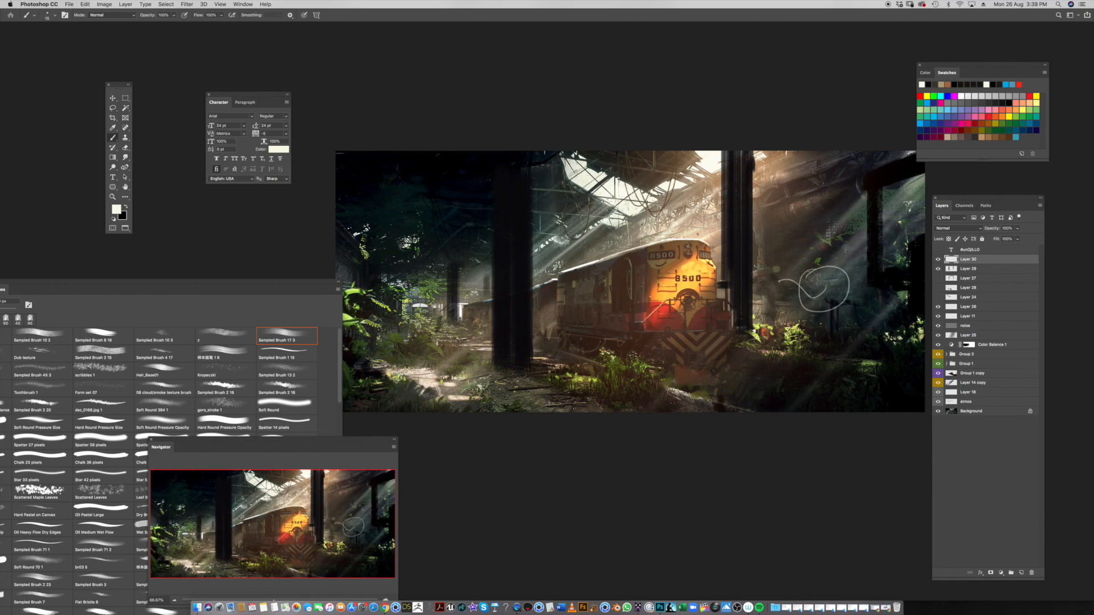
key(super+z)
key(super+z)
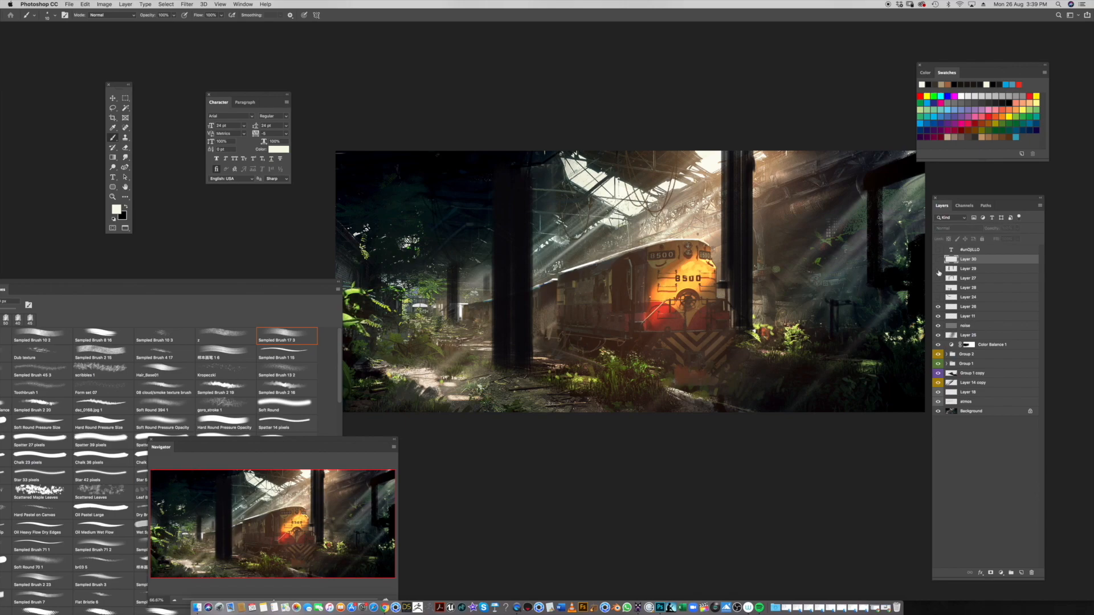
Hide the layer with the dark columns and show the layer with the three figures
click(939, 270)
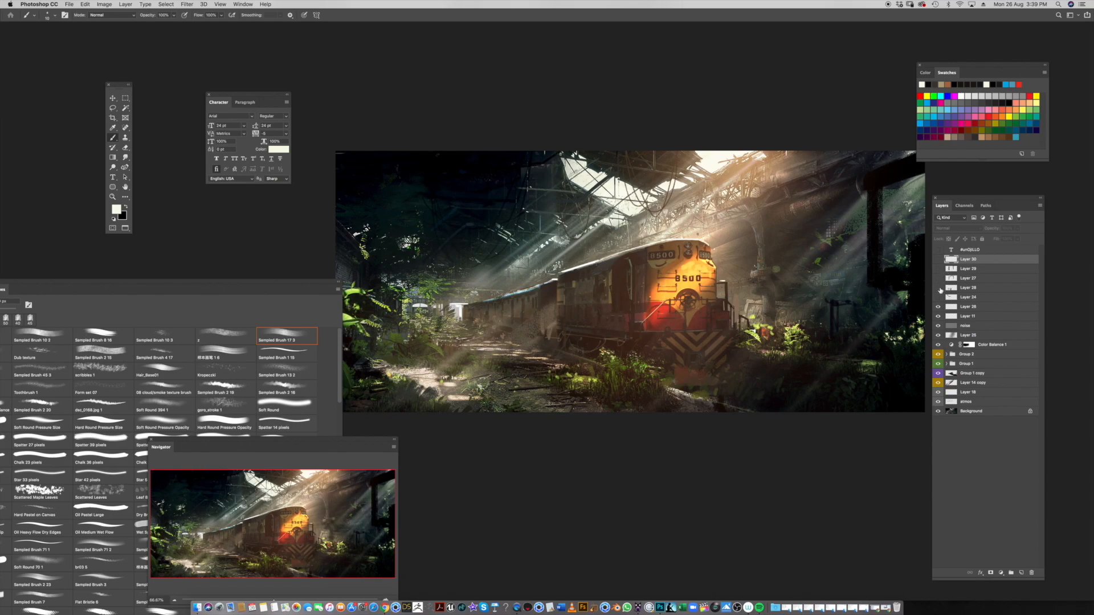
click(939, 288)
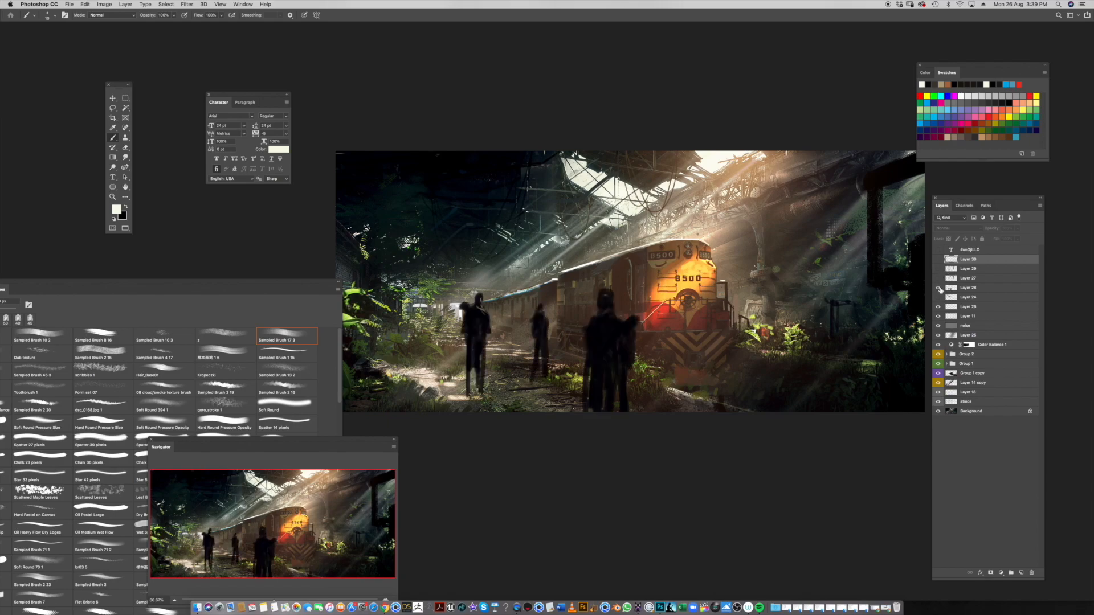
click(966, 278)
key(m)
drag(447, 289, 511, 410)
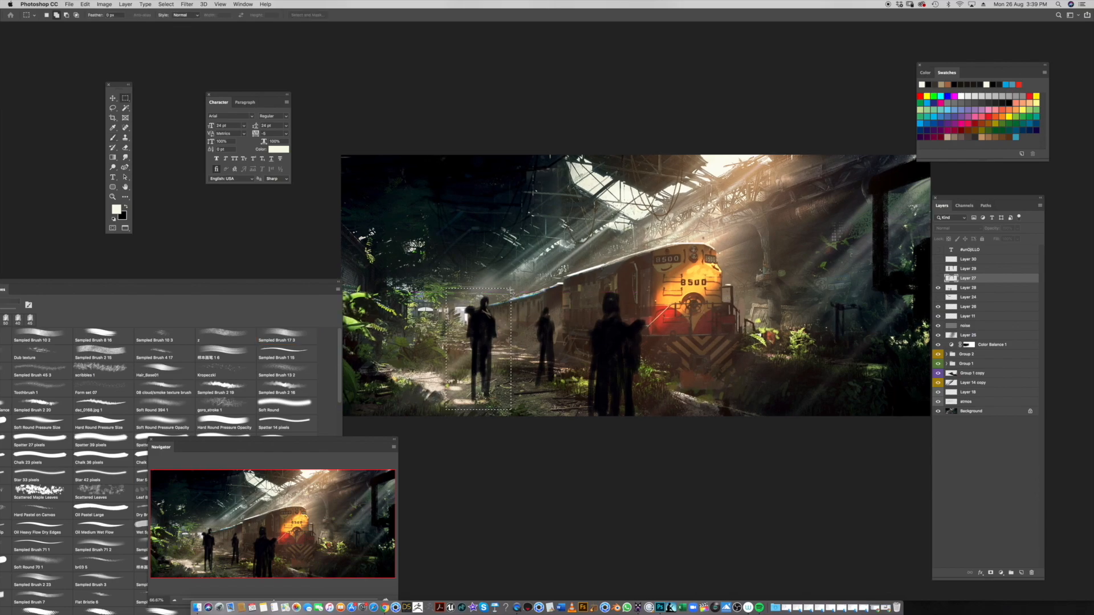
key(super+r)
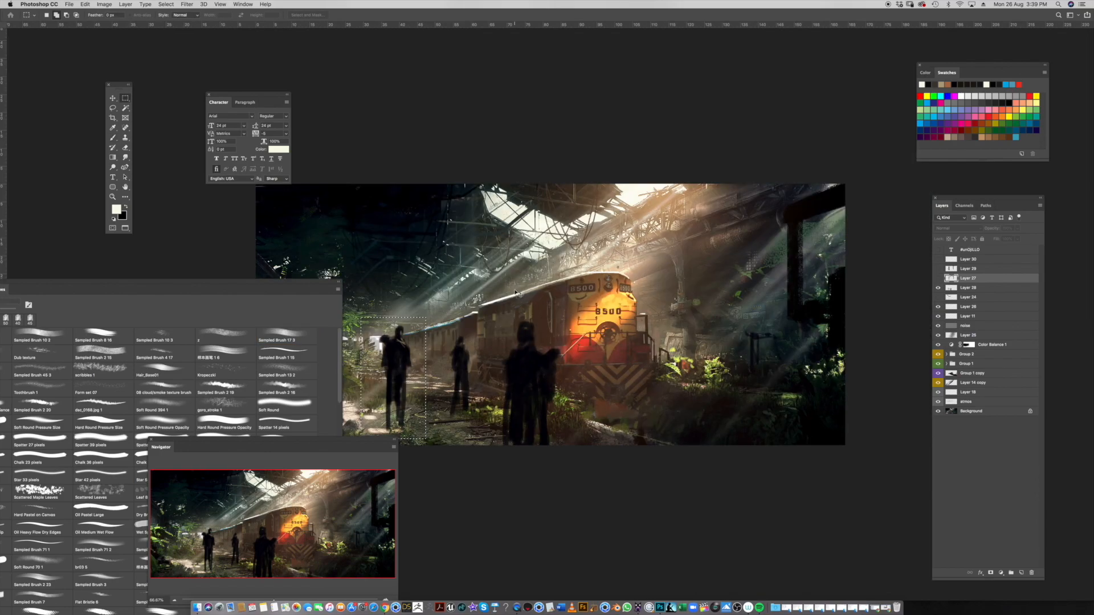
key(super+d)
key(super+r)
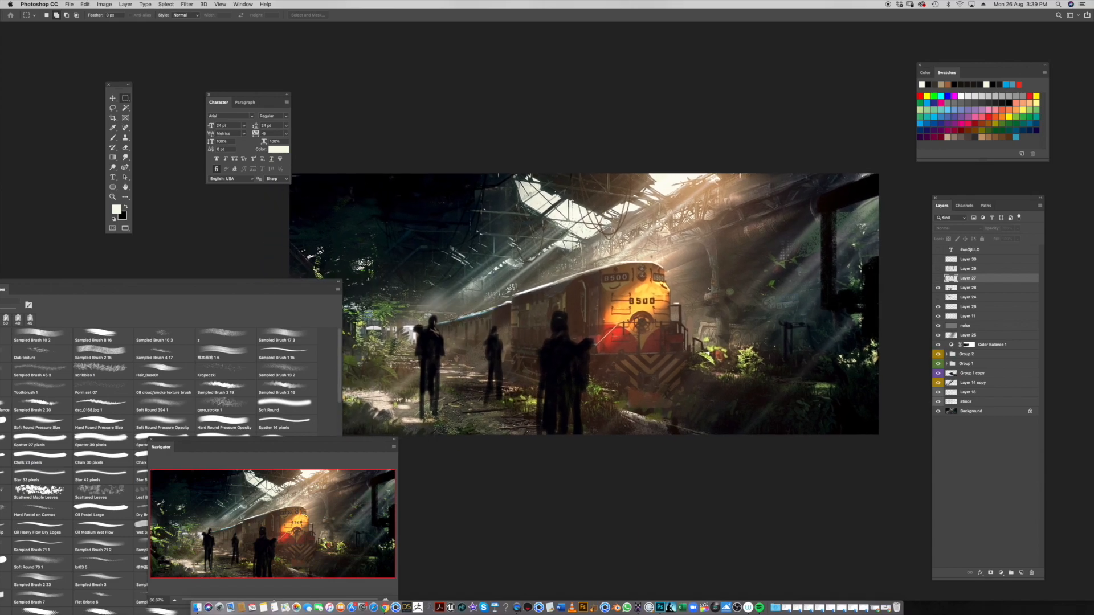
Select the figure on the bright path on the figures layer and transform it closer to the distant middle figure
drag(398, 427, 458, 311)
scroll(705, 298, left, 5)
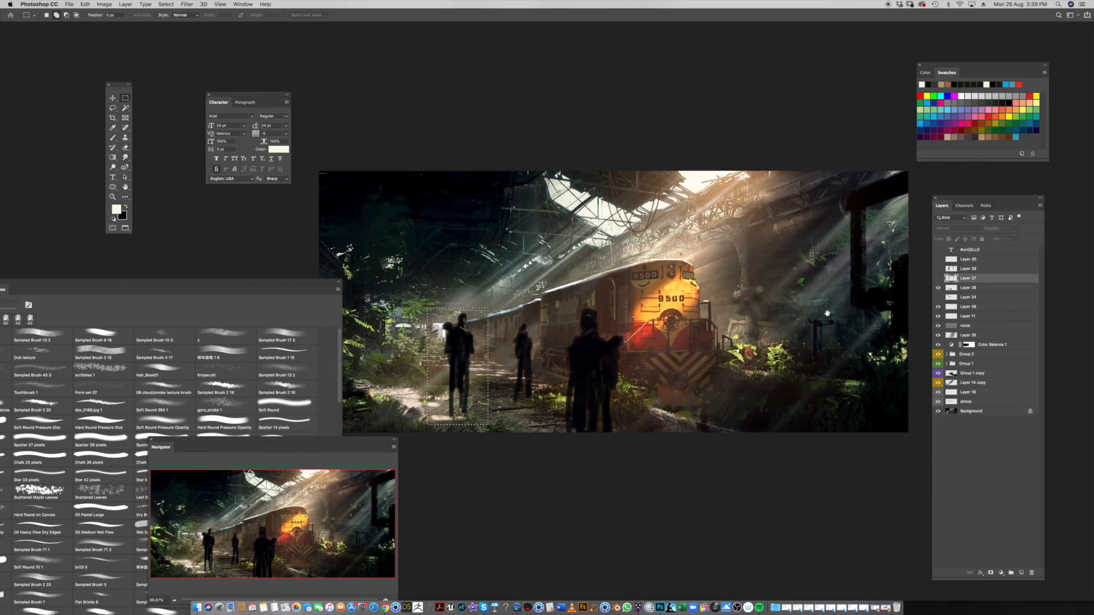
click(968, 288)
key(super+t)
drag(593, 301, 608, 325)
key(Return)
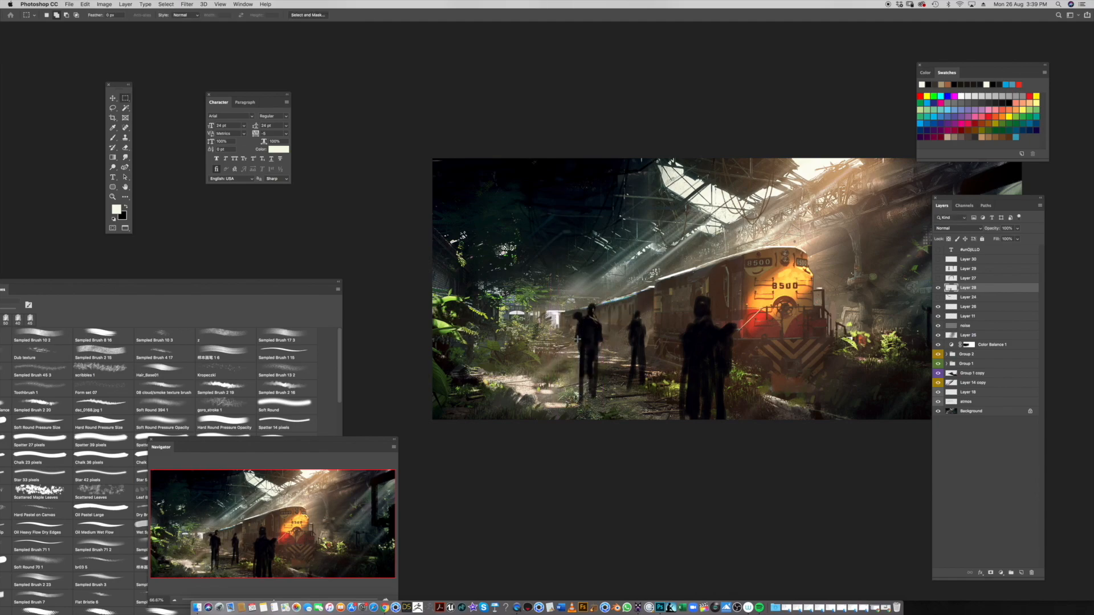
Sample near-black from the path figure and, with a larger brush, paint small upright blocks on the ground beside it
key(b)
alt+click(590, 337)
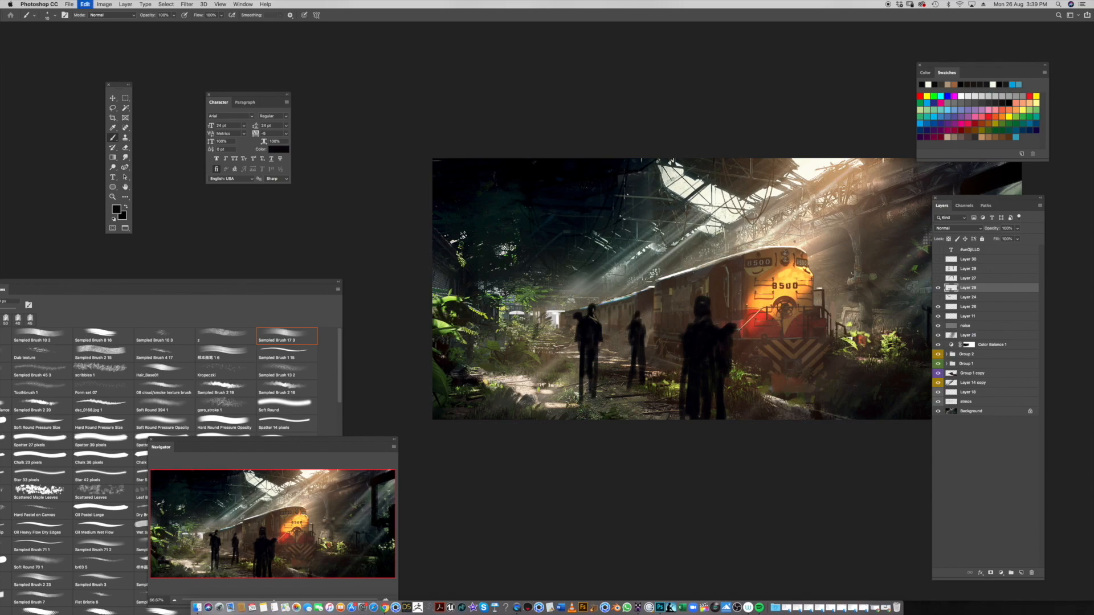
key(bracketright)
drag(538, 350, 550, 382)
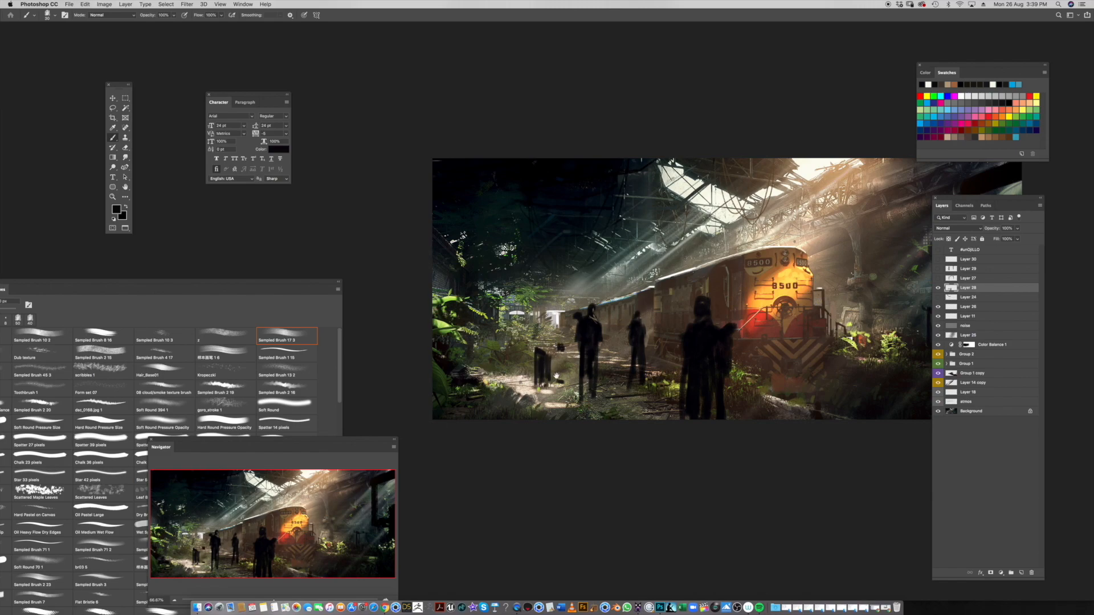
scroll(710, 340, right, 2)
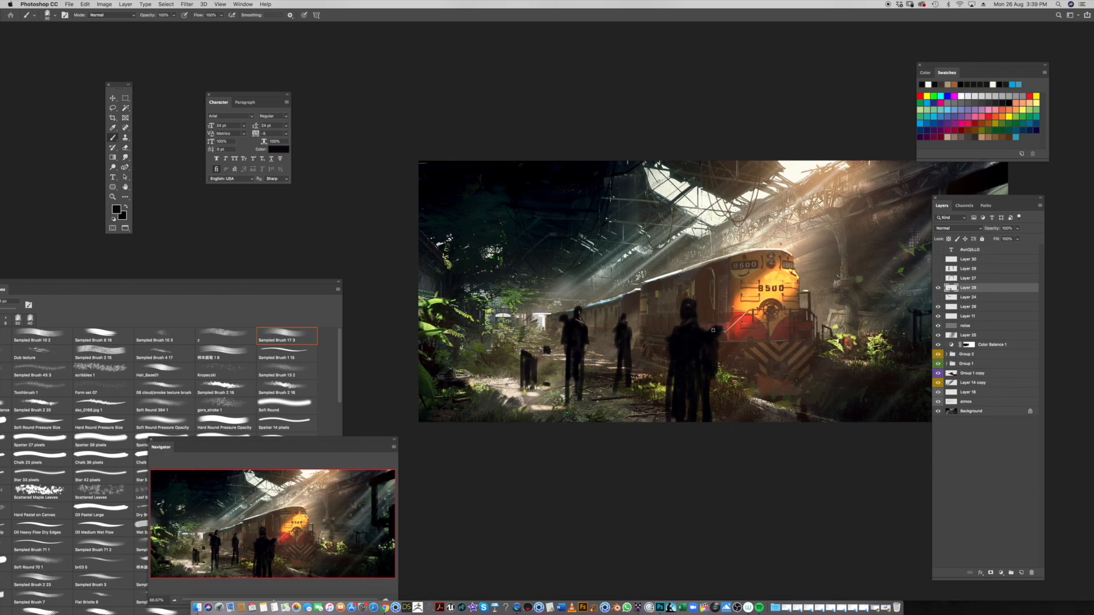
Try extra dark strokes around the path figure and the blocks, and undo them
drag(570, 294, 587, 279)
key(ctrl+z)
mouse_move(512, 358)
mouse_down()
mouse_move(525, 362)
mouse_move(509, 376)
mouse_move(544, 399)
mouse_up()
key(super+z)
key(super+z)
mouse_move(476, 385)
mouse_down()
mouse_move(512, 366)
mouse_move(481, 387)
mouse_up()
key(super+z)
key(super+z)
Compare the scene with and without the figures by toggling their layer's visibility
click(939, 288)
drag(812, 340, 729, 313)
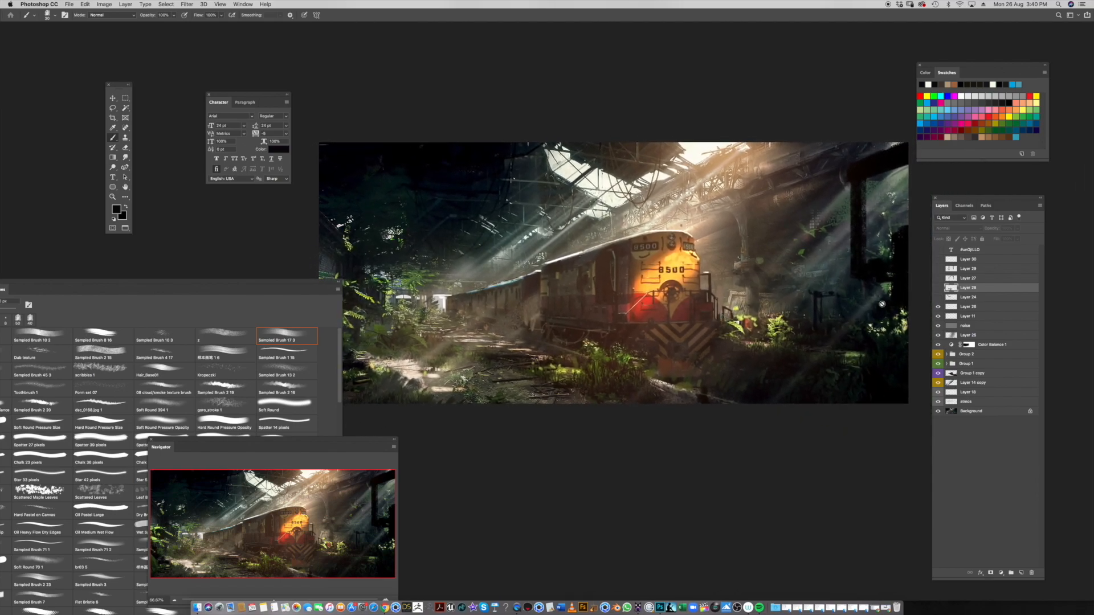
click(938, 288)
click(938, 288)
click(939, 288)
click(939, 288)
click(938, 288)
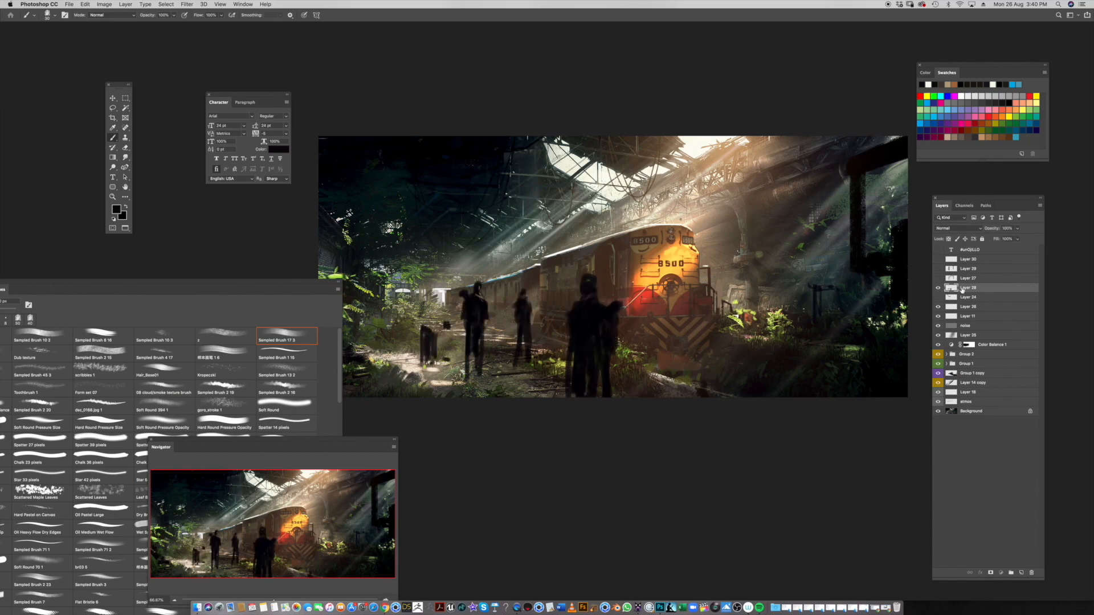
Scale the group of figures down slightly with Free Transform, shifting it away from the locomotive's front
key(super+t)
drag(627, 268, 601, 297)
key(Return)
key(b)
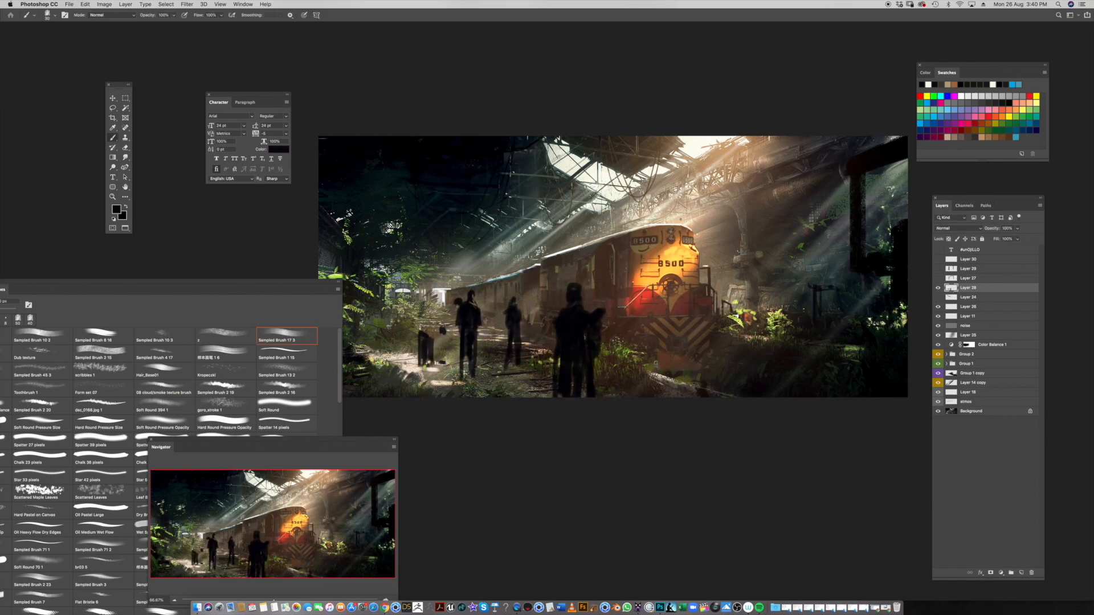
drag(644, 371, 659, 376)
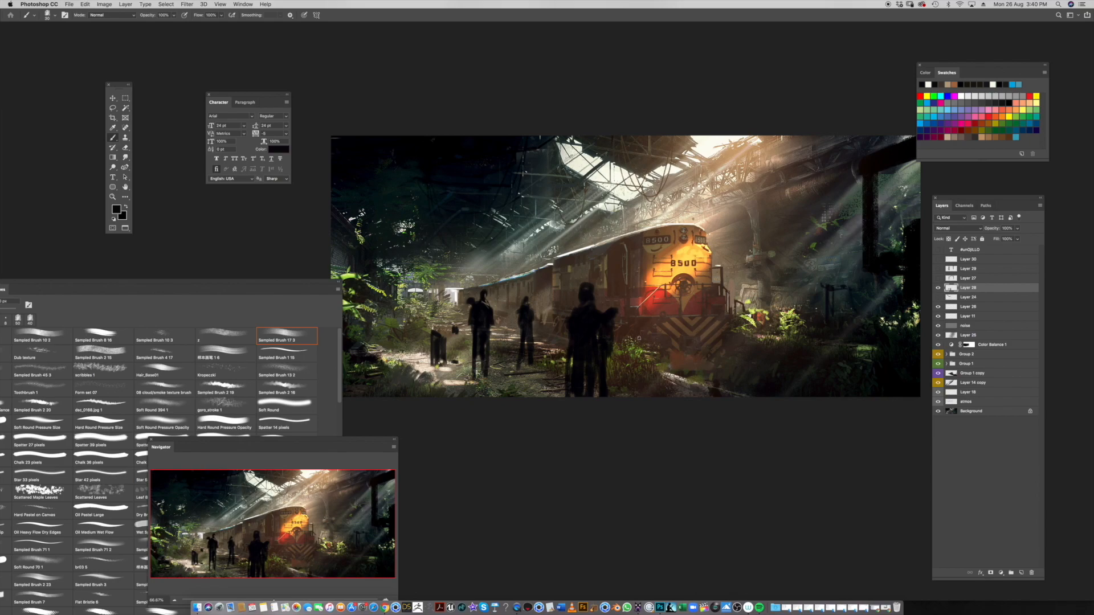
drag(647, 336, 657, 340)
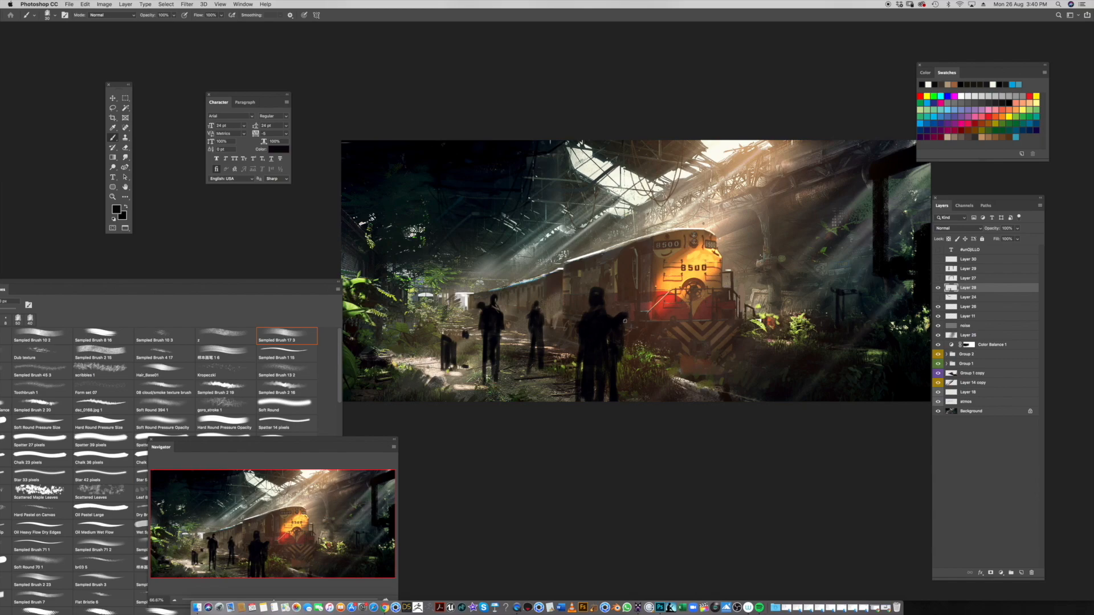
Check the rescaled figures against the empty scene by toggling their layer, and leave it hidden
click(938, 289)
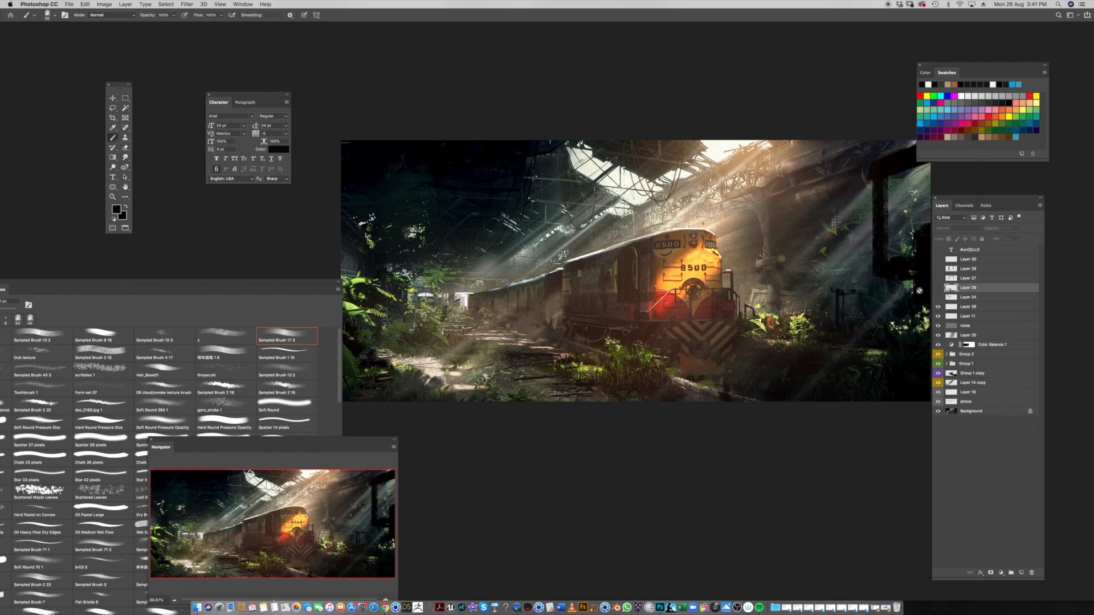
click(939, 288)
click(939, 289)
click(938, 289)
click(938, 289)
click(939, 290)
click(939, 289)
Compare the scene with and without the ornamental arch layer, and delete that layer
click(939, 279)
click(939, 278)
click(939, 279)
click(939, 279)
click(939, 279)
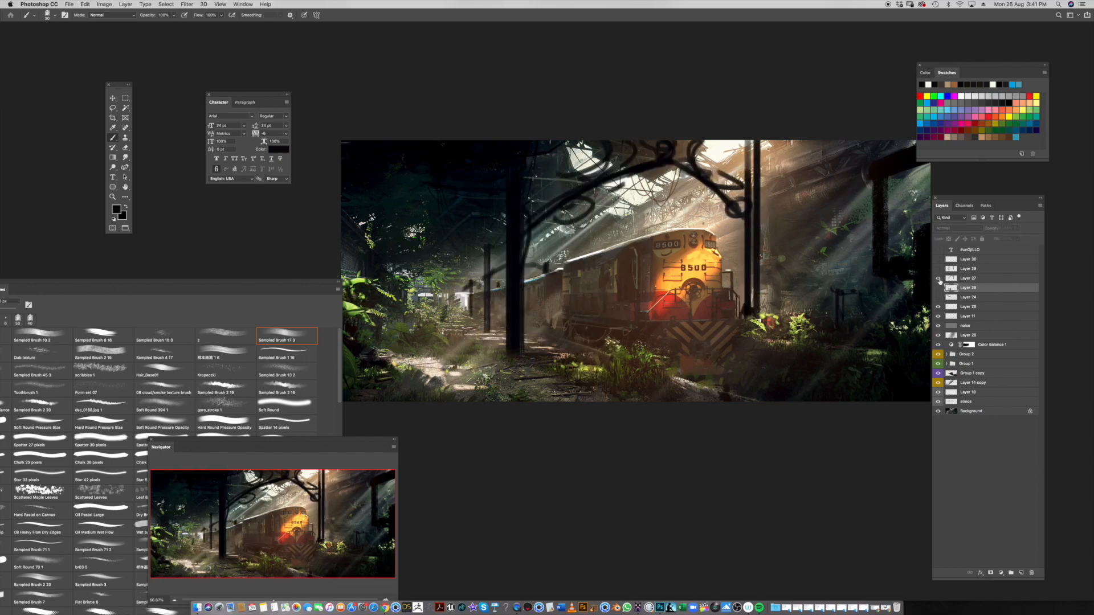
click(938, 278)
click(956, 278)
key(Delete)
Show the broad columns layer, comparing the scene with and without it, and sample near-black from its main column
click(938, 268)
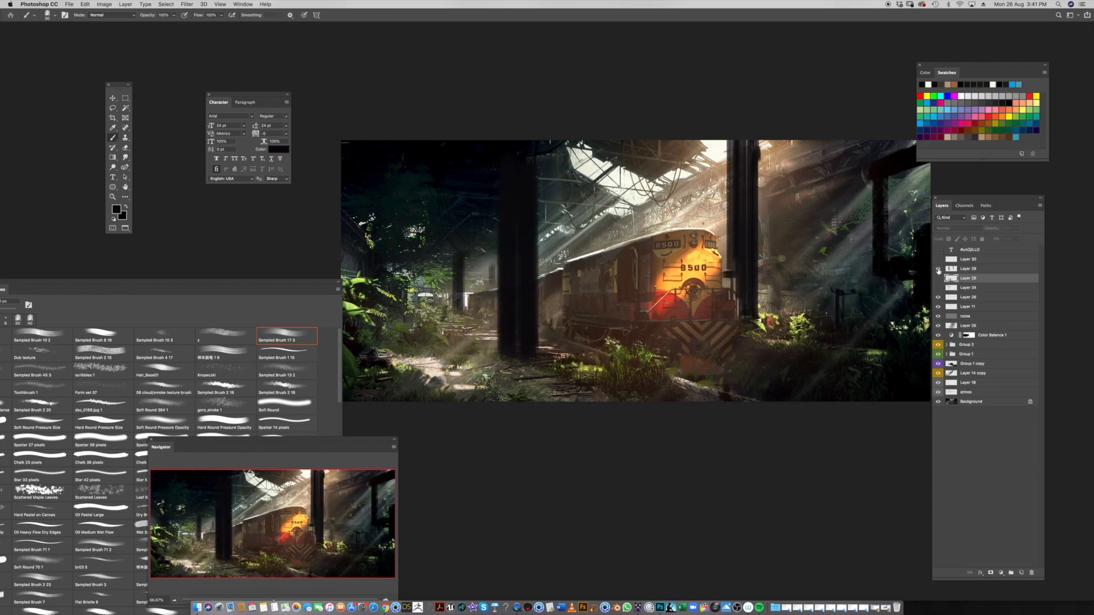
click(939, 268)
click(938, 268)
click(939, 269)
click(938, 268)
click(966, 269)
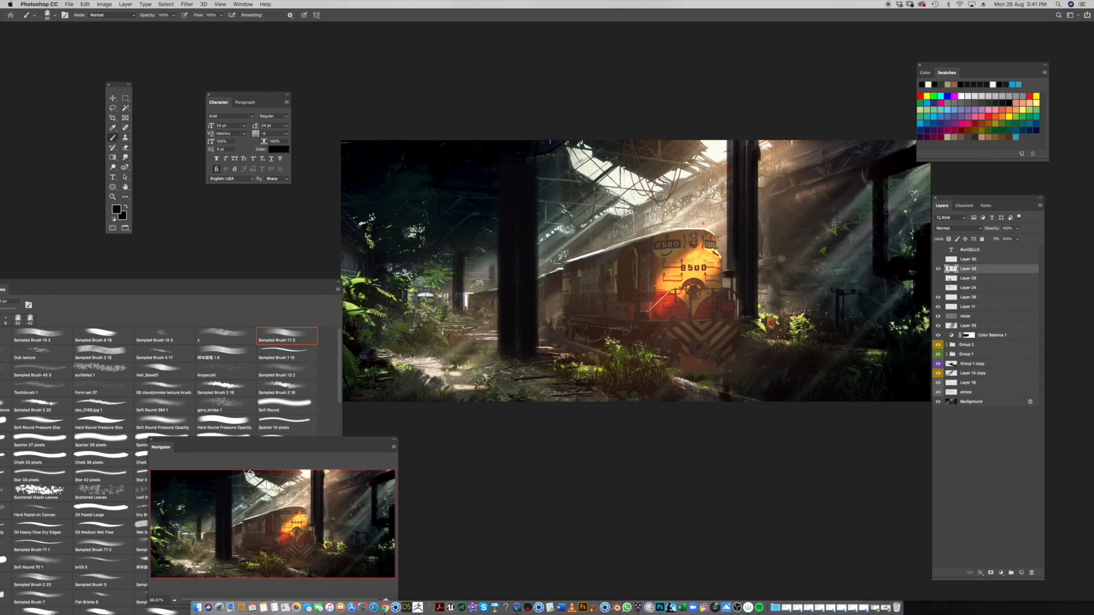
alt+click(526, 244)
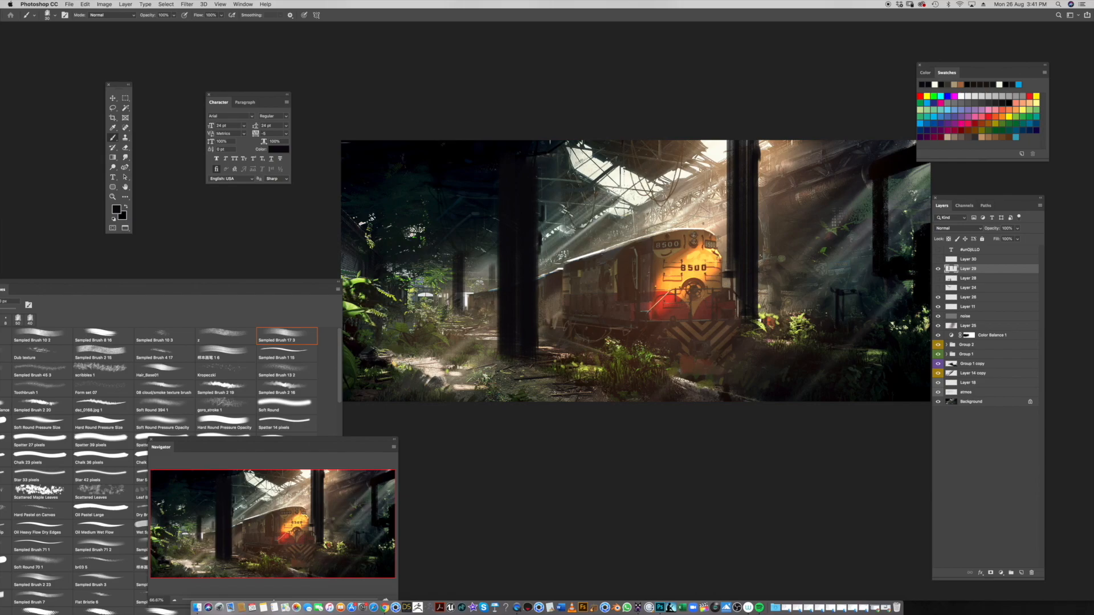
Review the painting full screen against black and return it to a floating window
key(f)
key(f)
key(f)
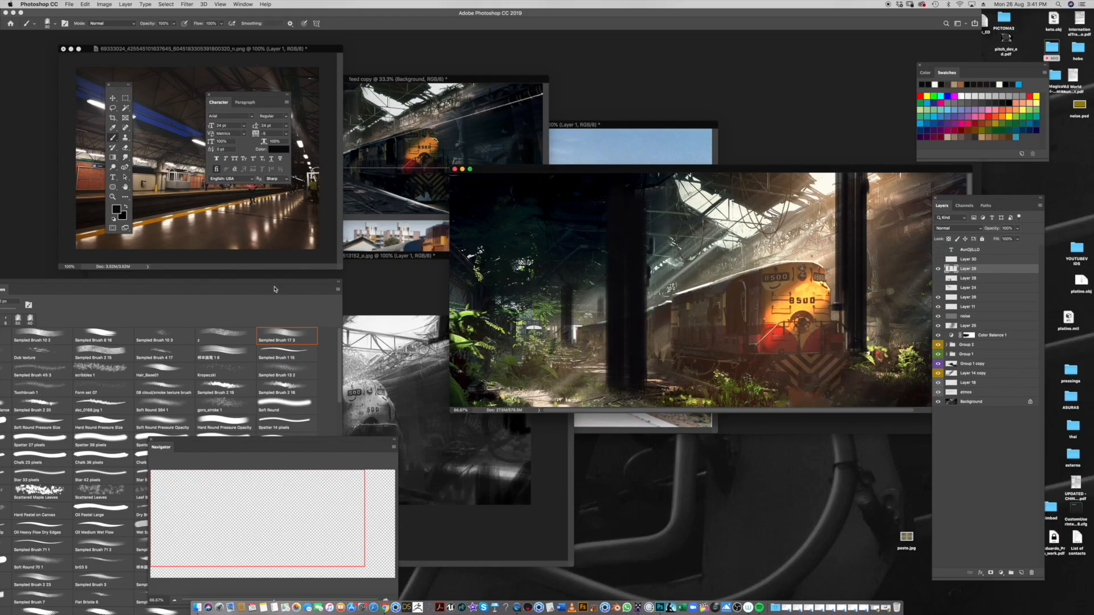
key(f)
key(f)
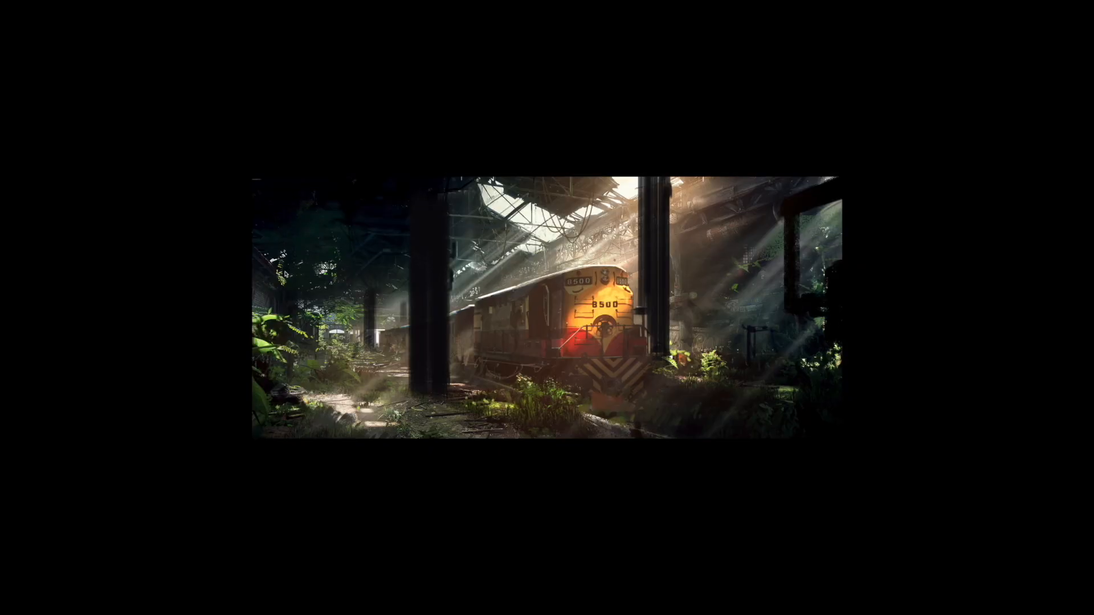
key(f)
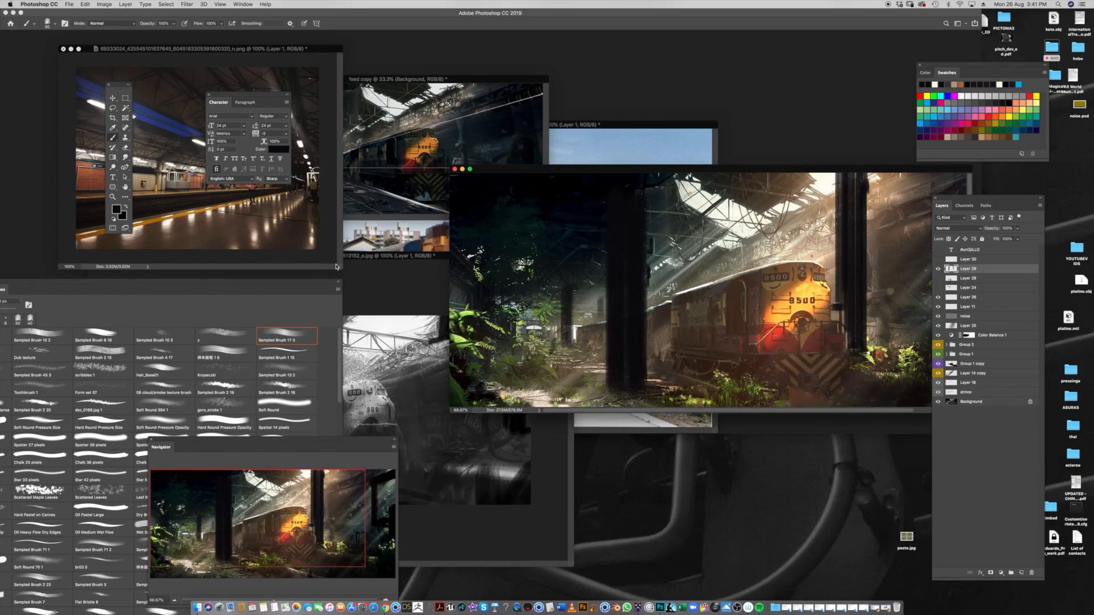
View the night station platform photo full screen, zooming in and back out, and return it to a floating window
key(f)
click(330, 262)
key(Tab)
key(Tab)
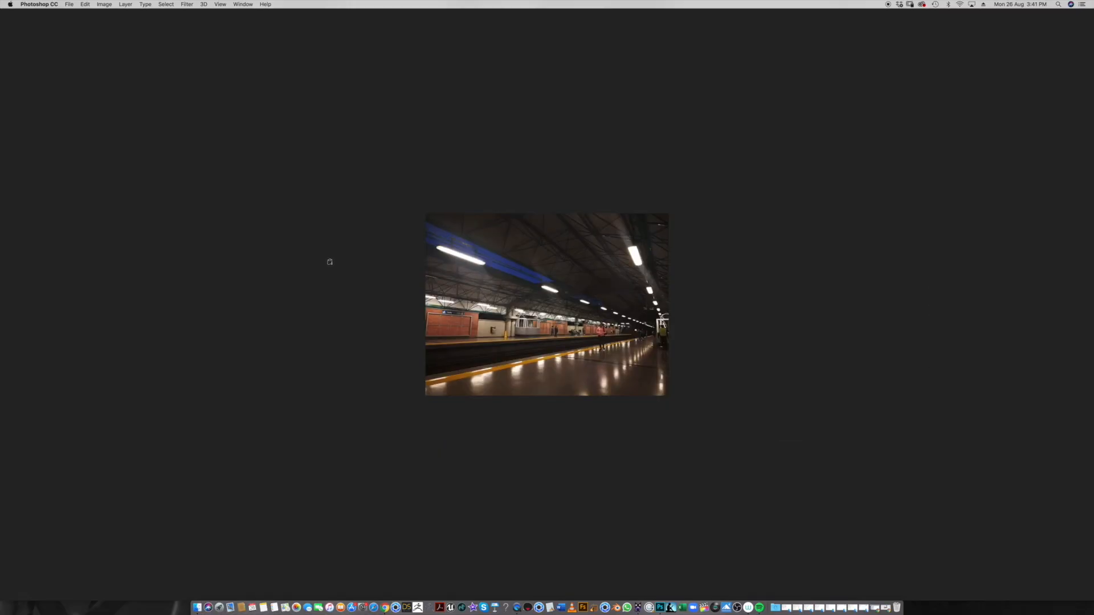
key(z)
click(613, 349)
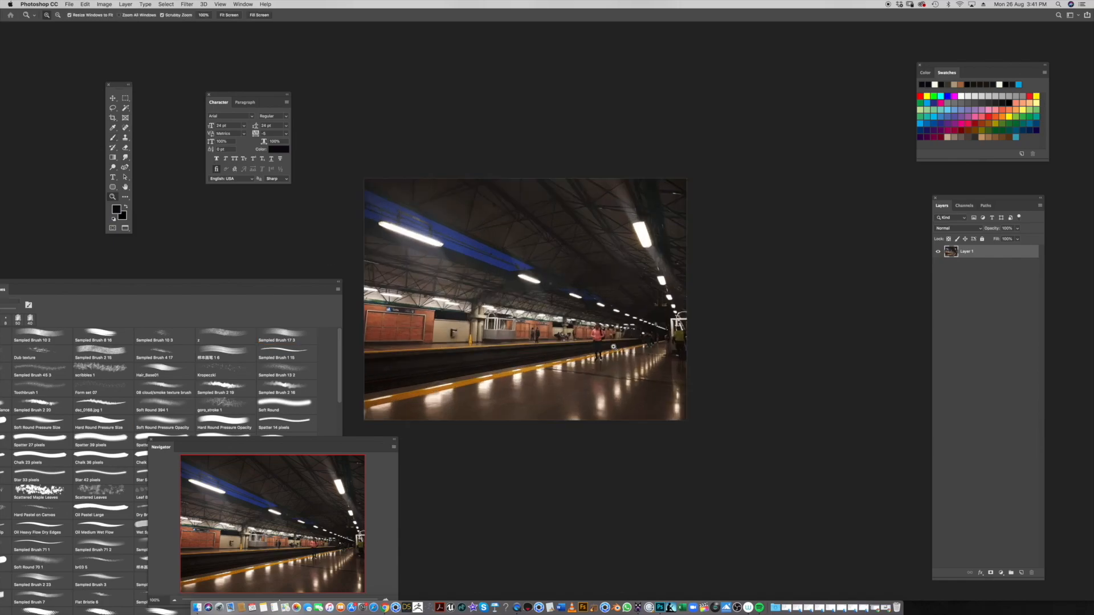
alt+click(609, 348)
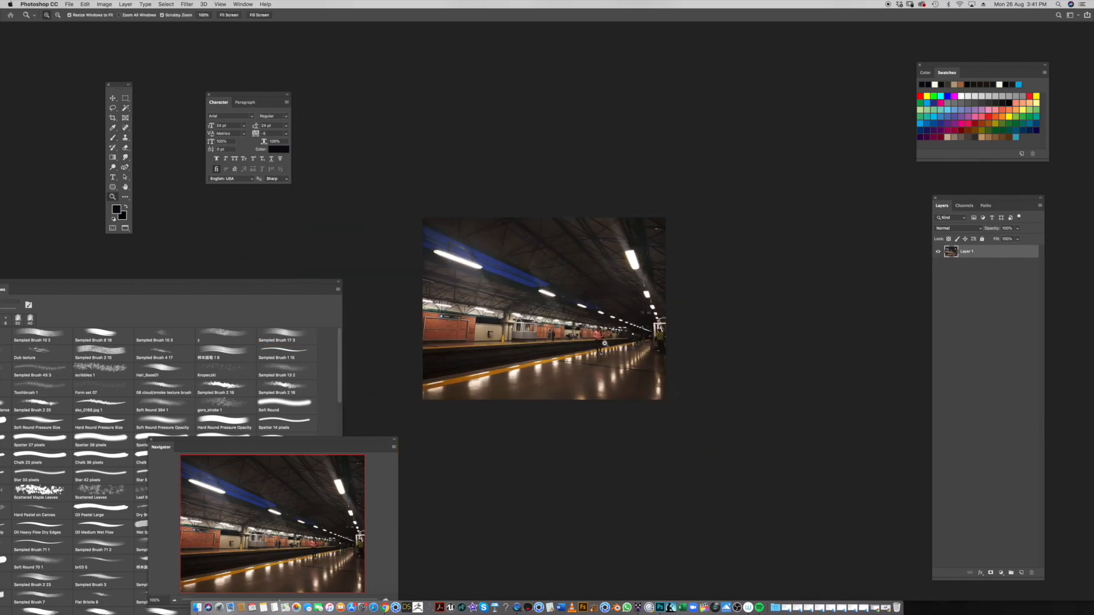
key(f)
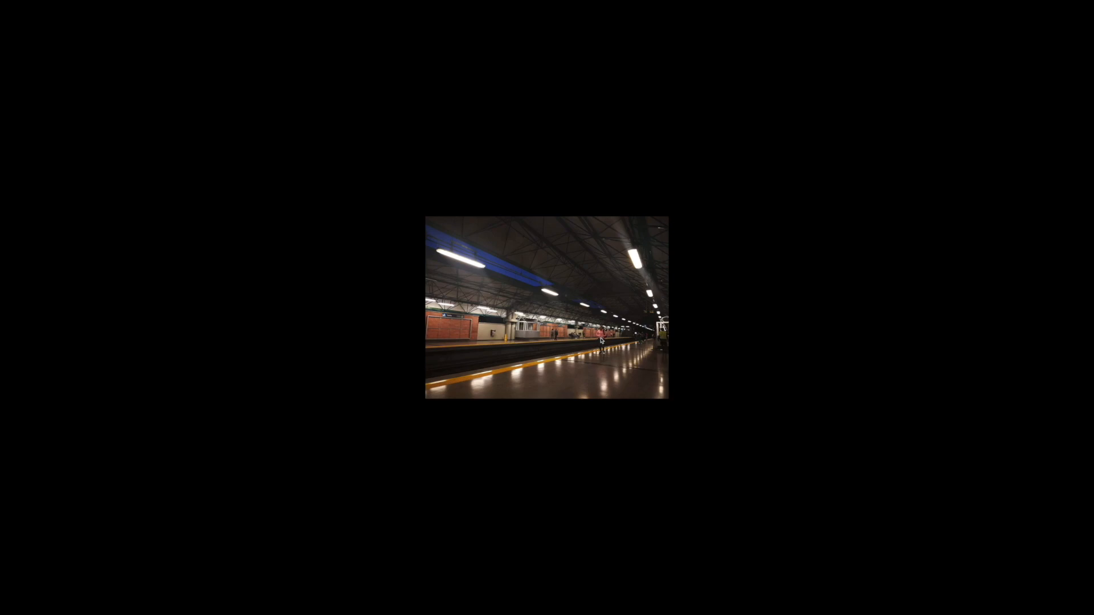
key(f)
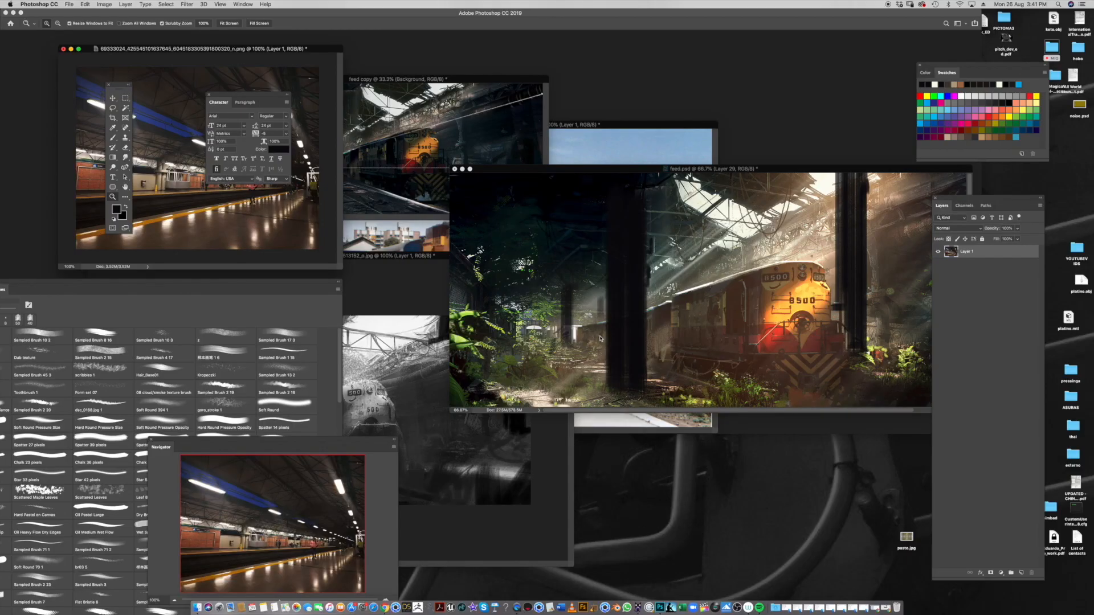
Hide the panels, move the feed.psd window beside the reference photo and enlarge it to show the whole painting
key(Tab)
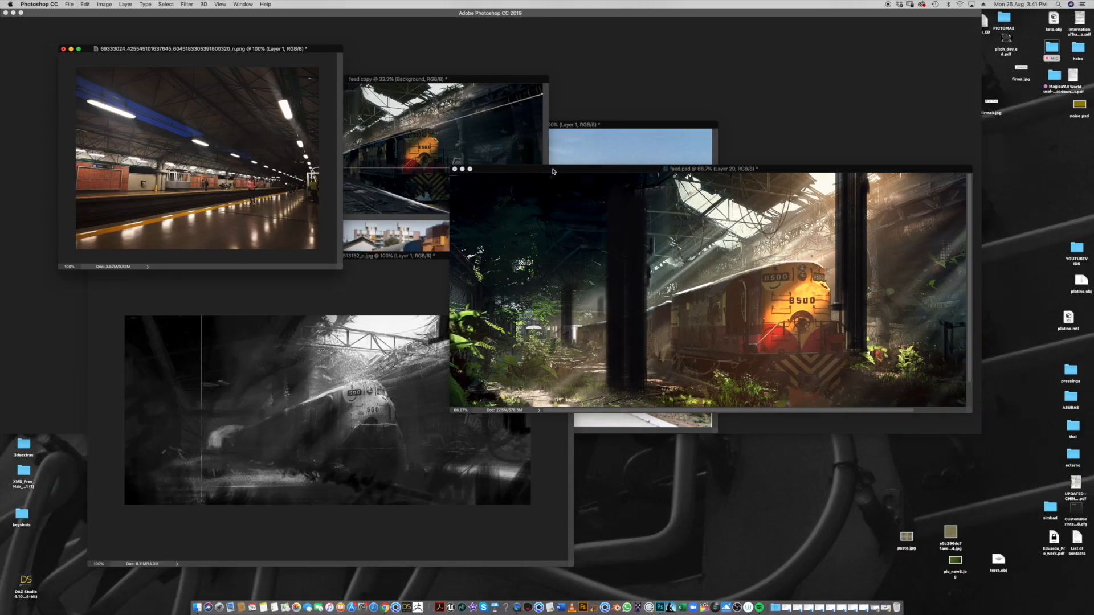
drag(553, 173, 513, 59)
drag(932, 298, 980, 399)
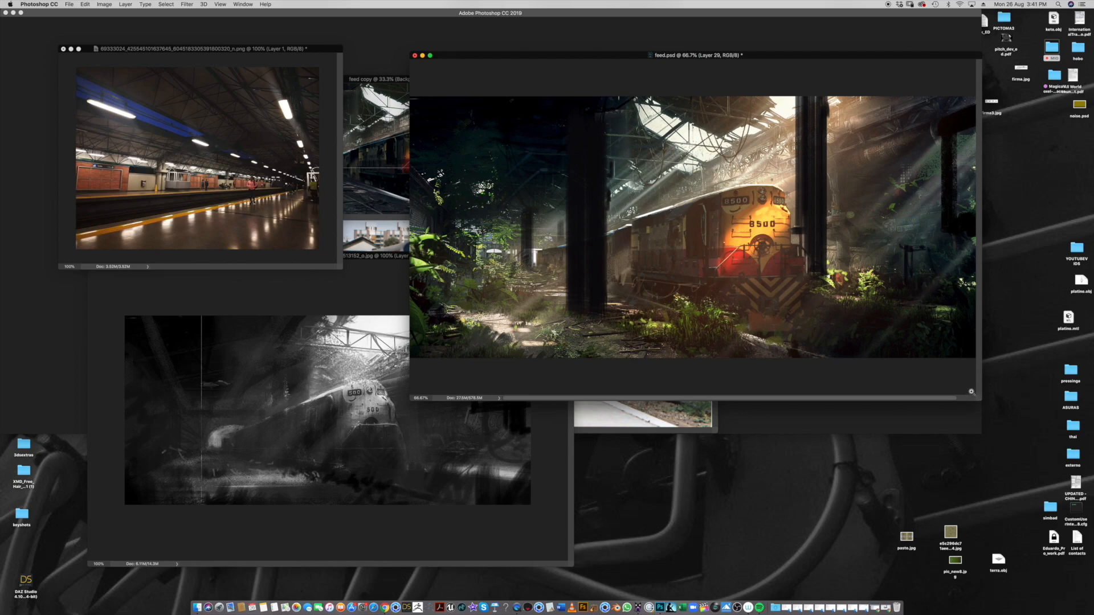
drag(980, 393, 1011, 405)
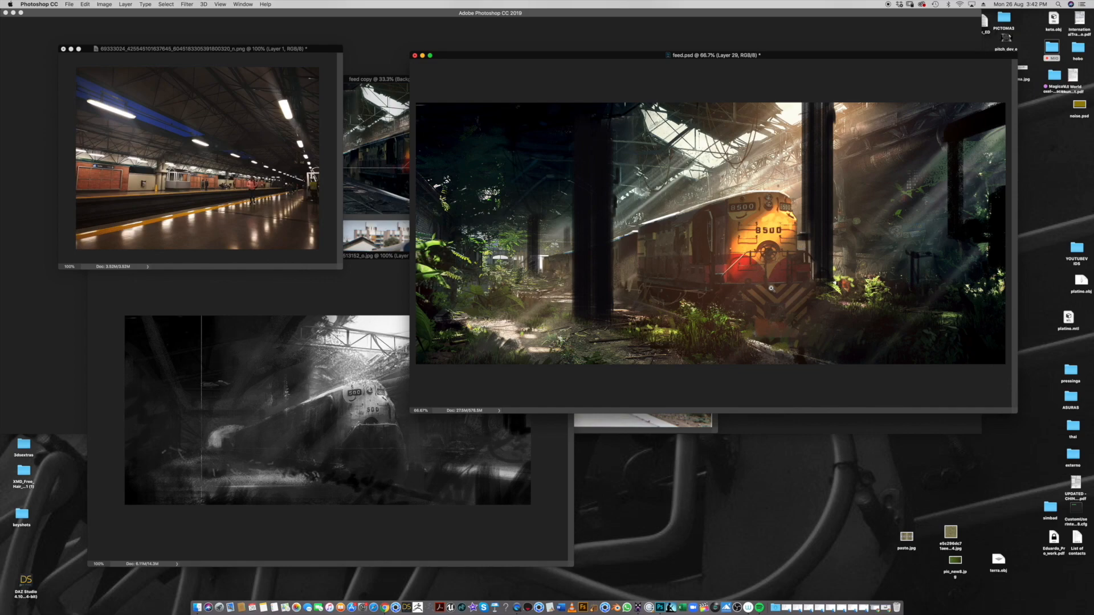
Bring the station platform photo and the black-and-white train sketch forward in turn for comparison, and return to the feed.psd painting
click(256, 187)
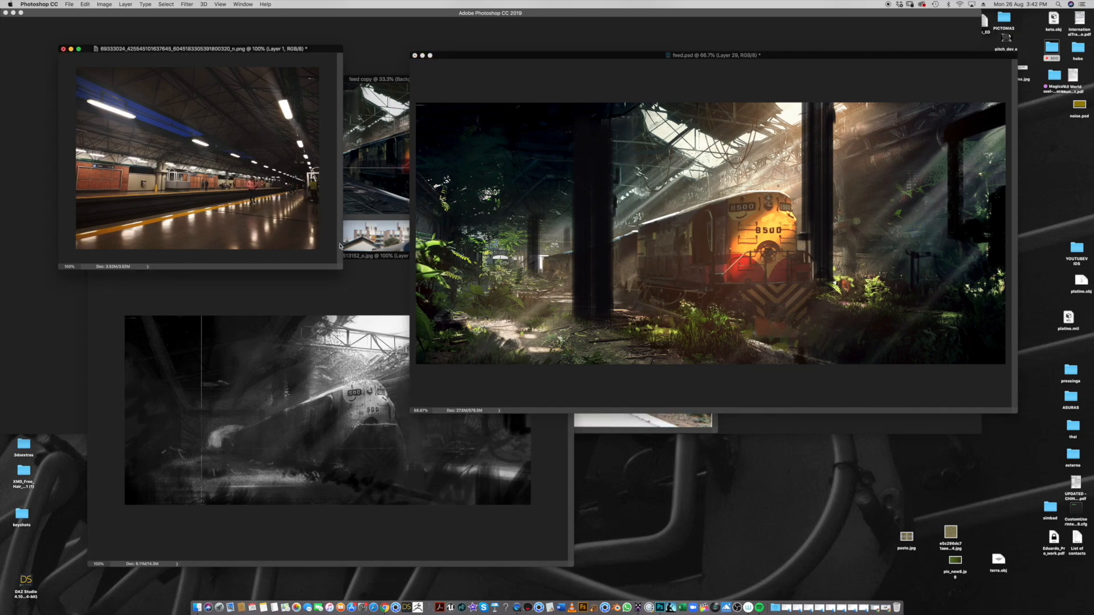
click(354, 435)
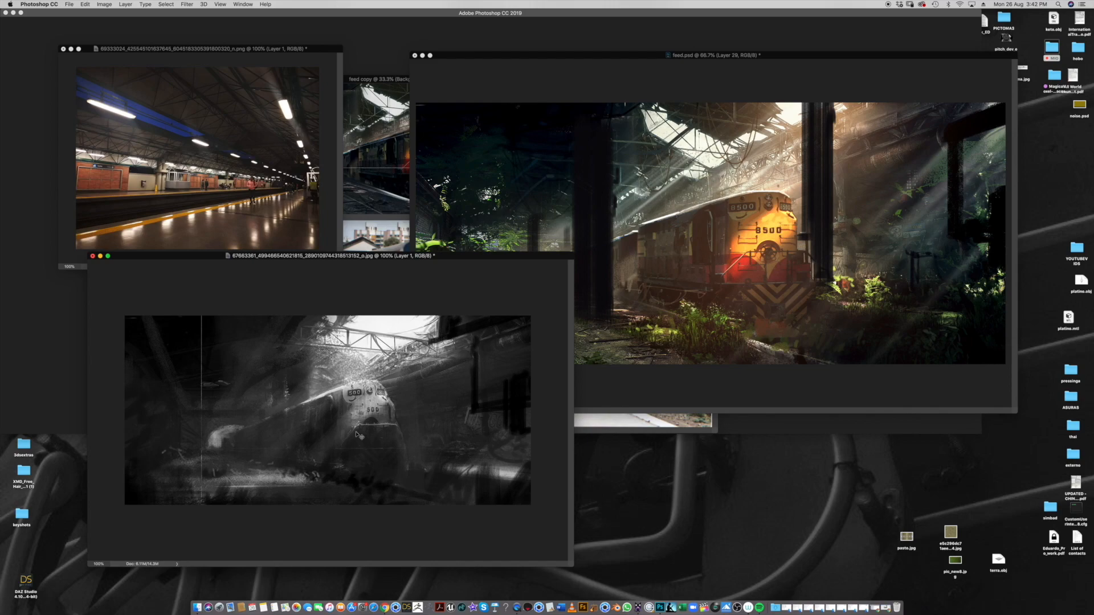
click(756, 277)
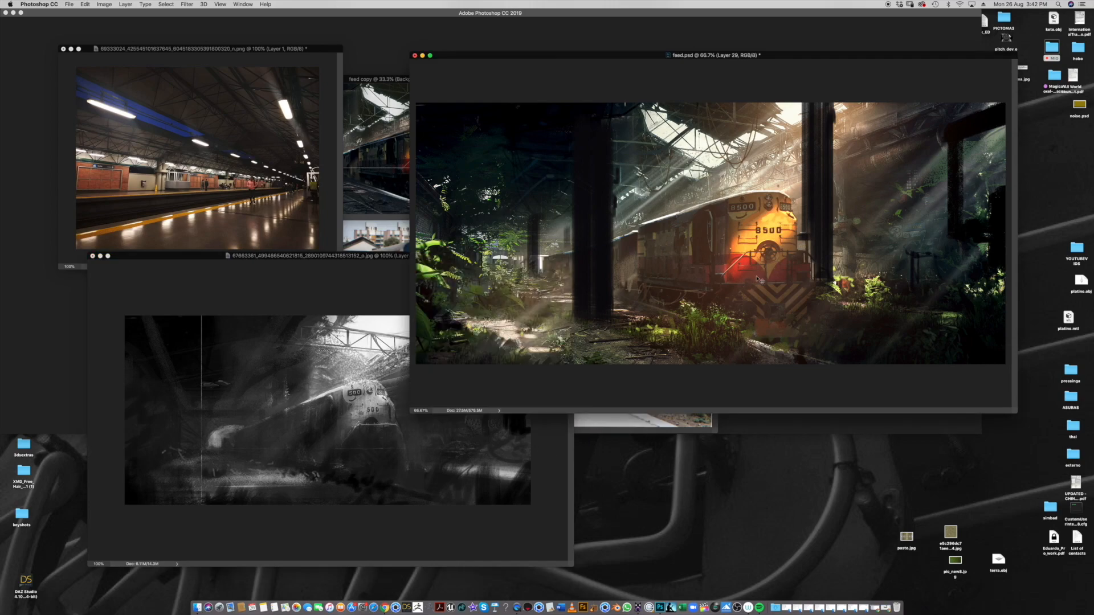
Restore the panels, show the #unOjILLO text layer, and review the titled painting full screen against black before returning it to a floating window
key(Tab)
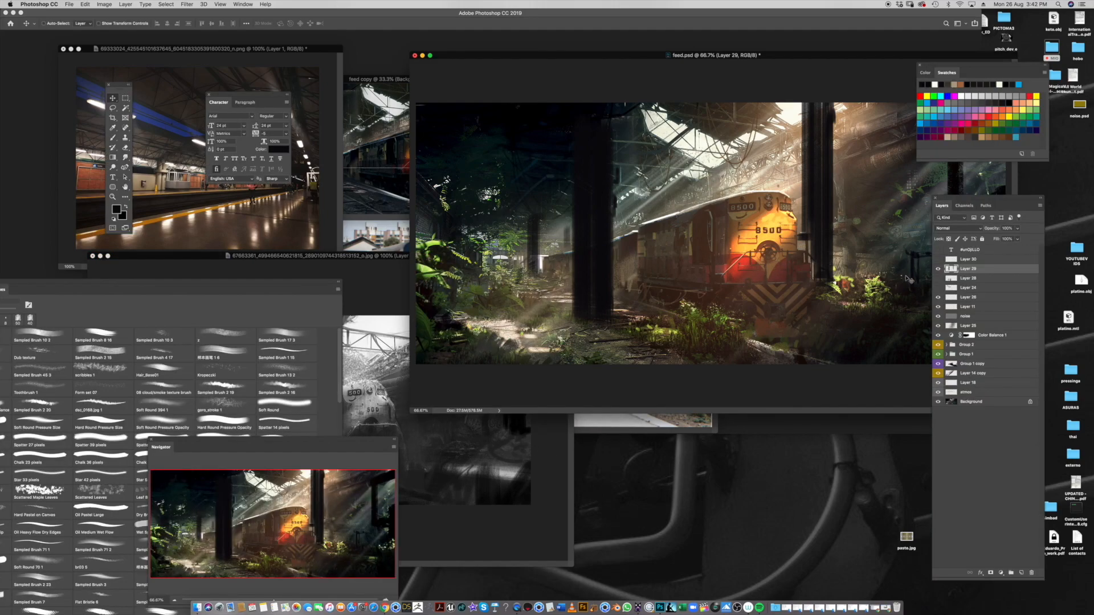
click(938, 250)
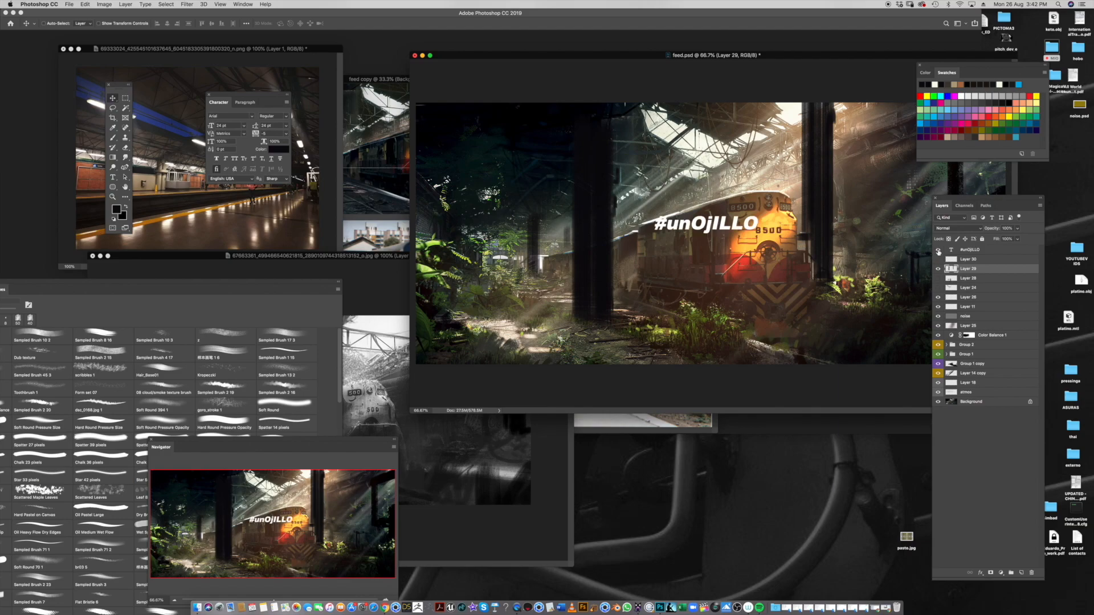
key(z)
click(764, 279)
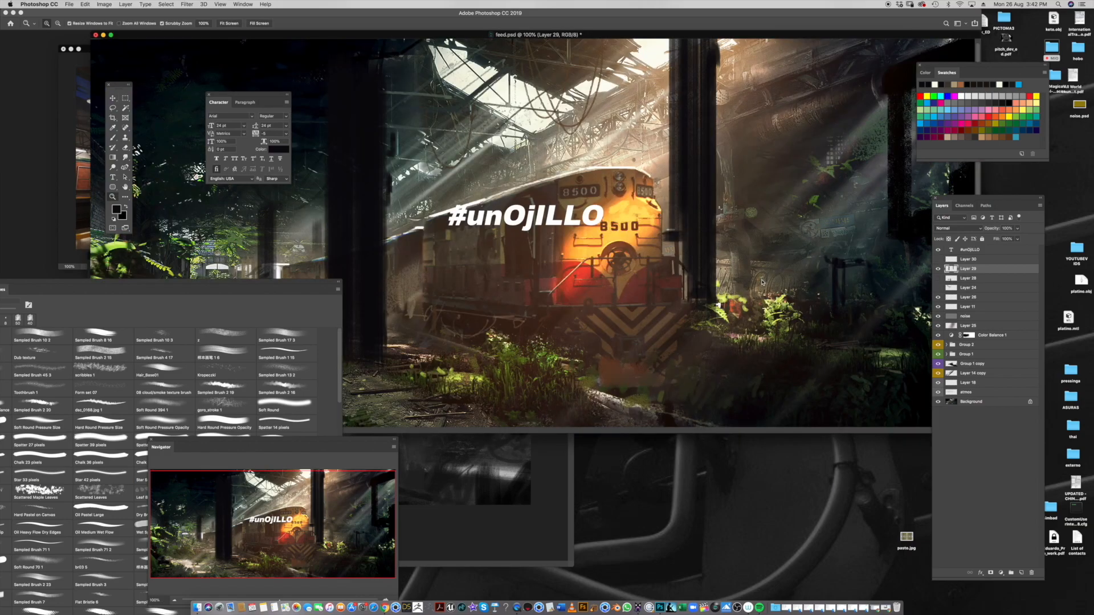
key(f)
alt+click(763, 289)
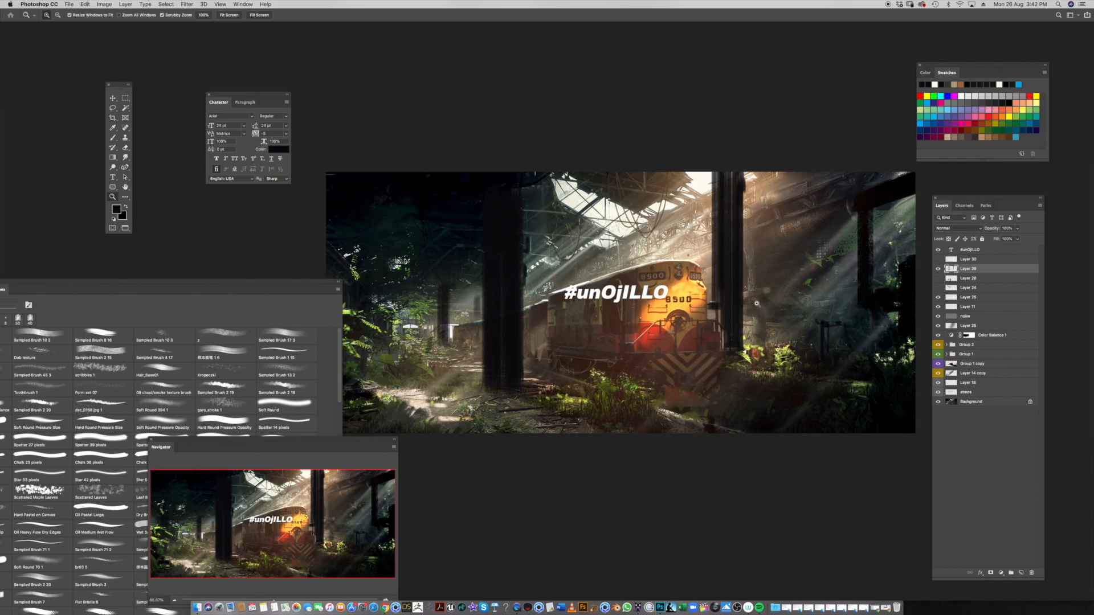
key(f)
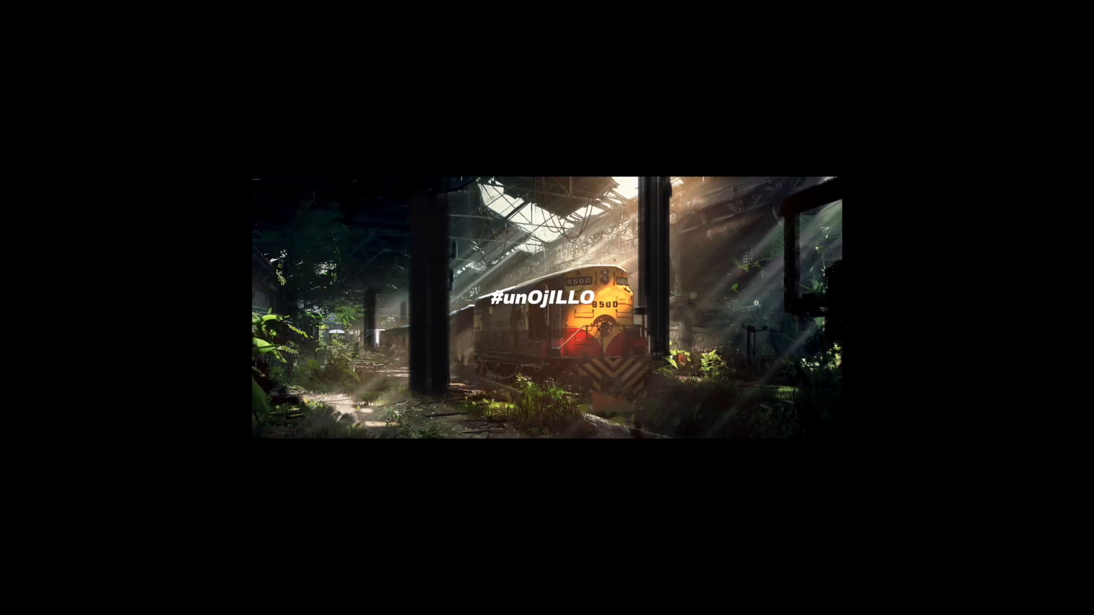
key(f)
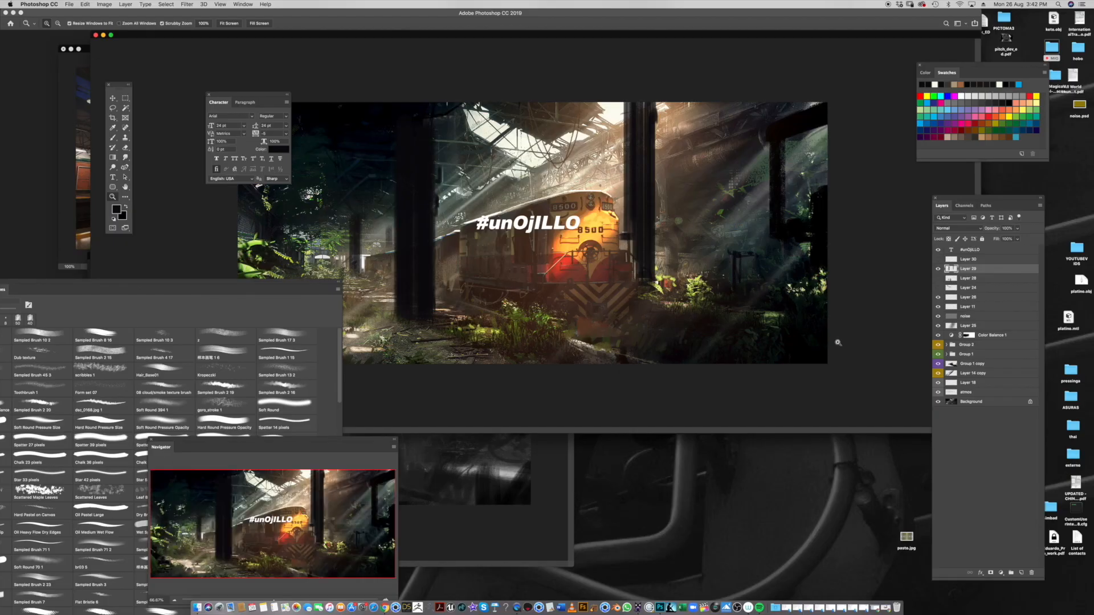
Hide the panels, shrink the feed.psd window around the painting and move it over the reference images
key(Tab)
drag(972, 435, 740, 351)
drag(690, 35, 897, 105)
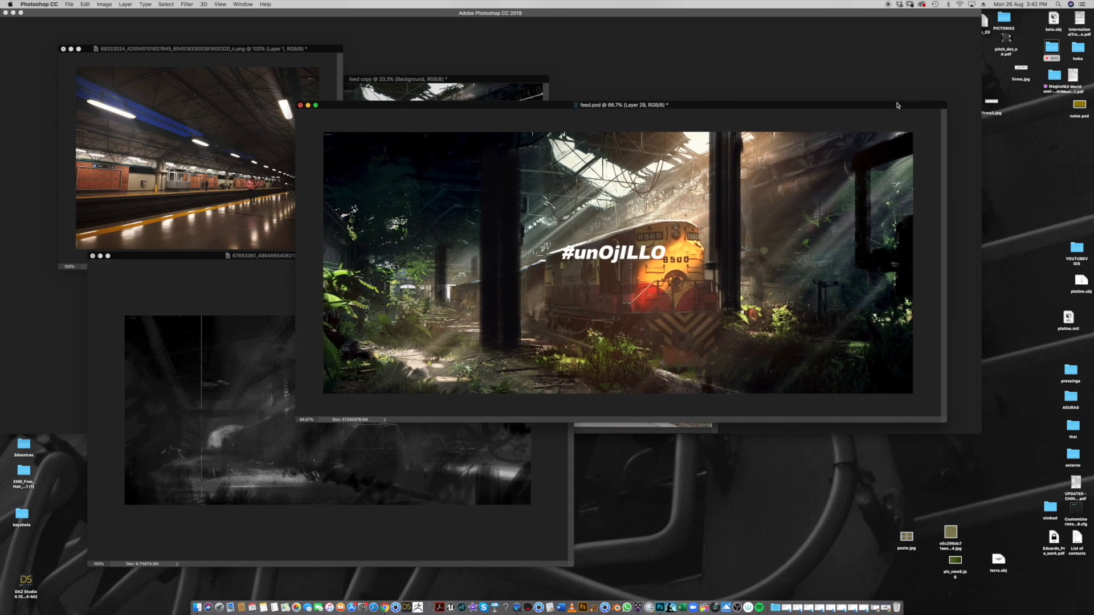